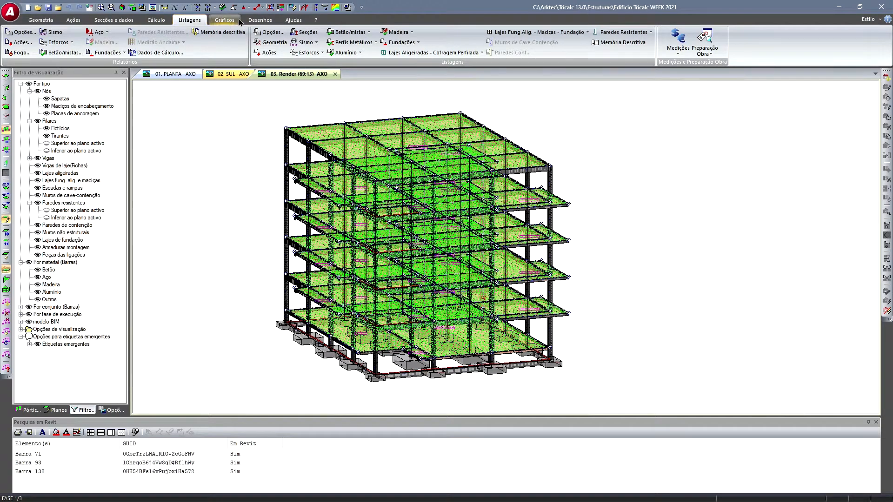
# - Open the general measurement (Medição geral) setup and review its measurement options without applying any changes
pyautogui.click(677, 52)
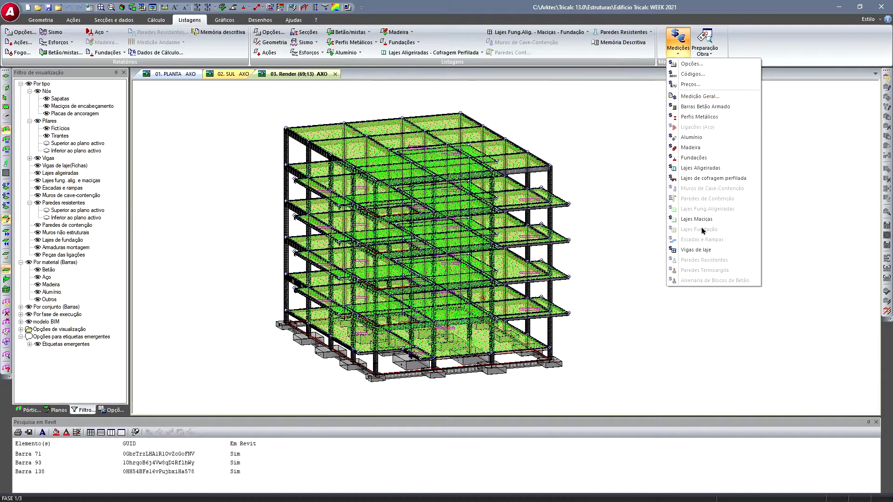
pyautogui.click(707, 97)
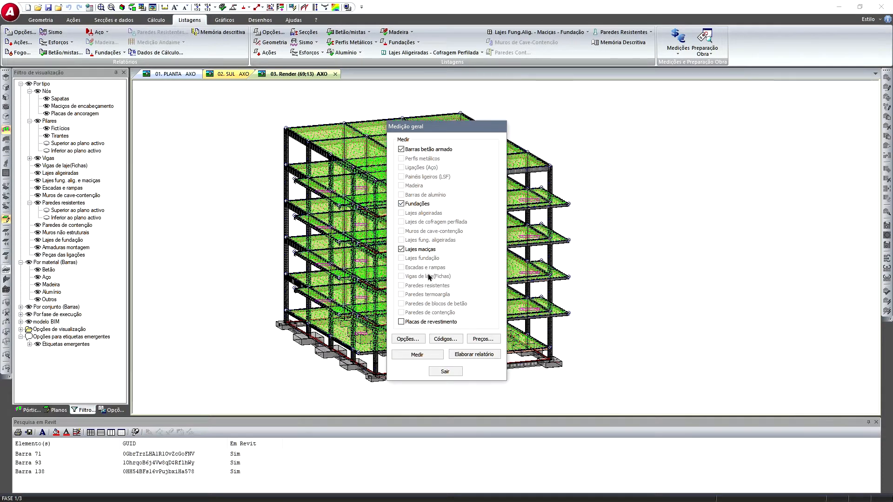
pyautogui.click(413, 339)
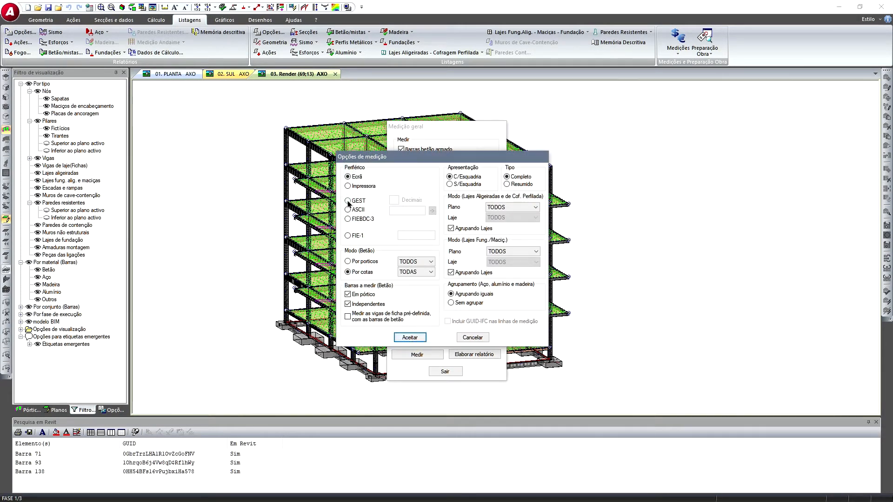
pyautogui.click(486, 338)
# - Review the bar article and price codes in ARKTEC GEST - Base Gest Portugal, including beam concrete and steel, and close the price codes without applying changes
pyautogui.click(446, 339)
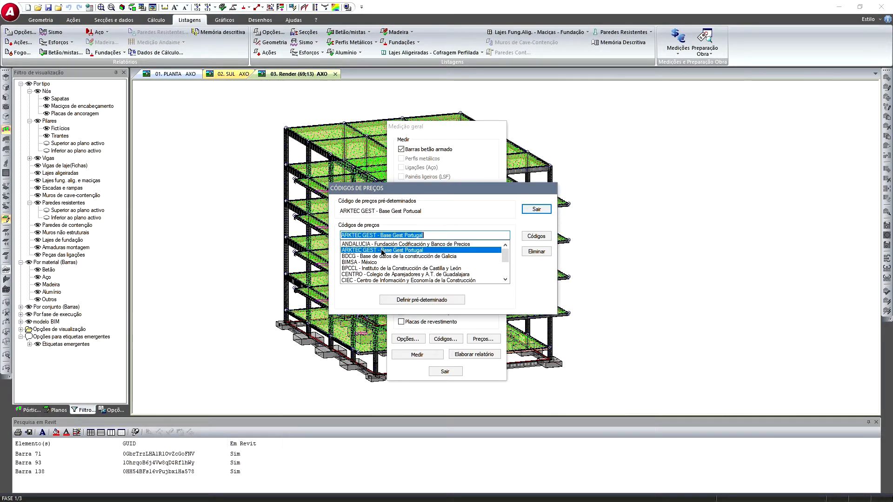
pyautogui.click(536, 236)
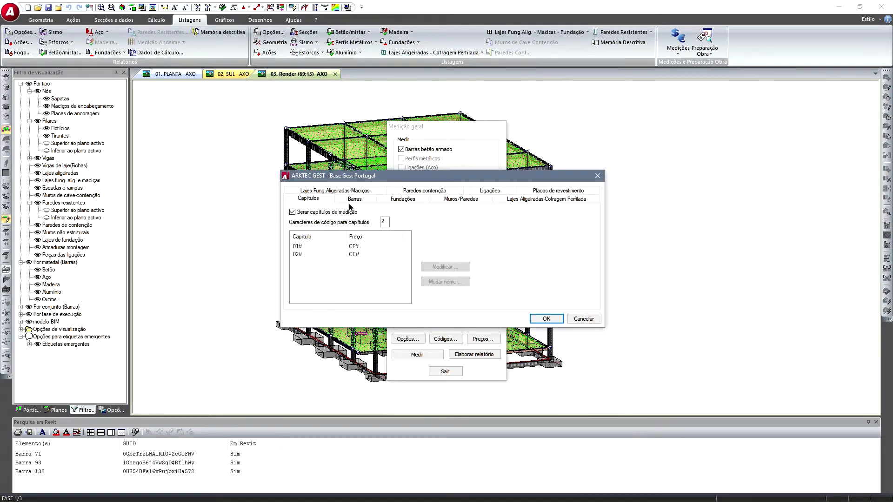
pyautogui.click(351, 200)
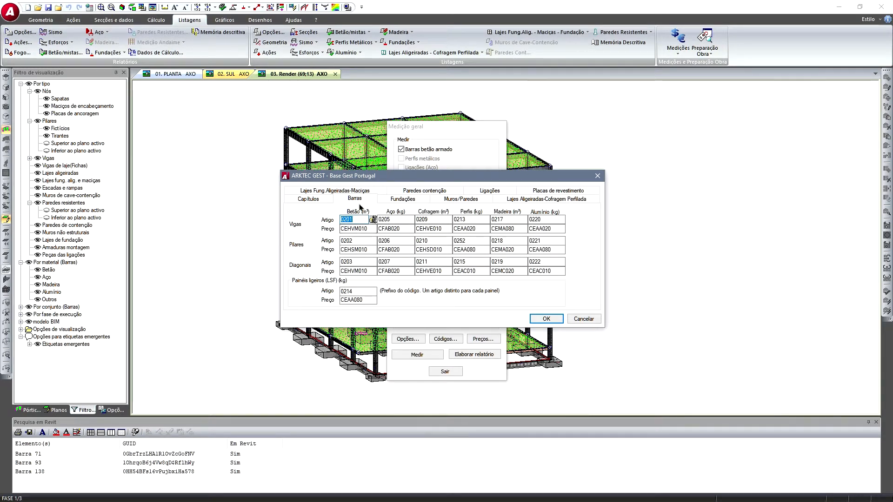
pyautogui.click(370, 229)
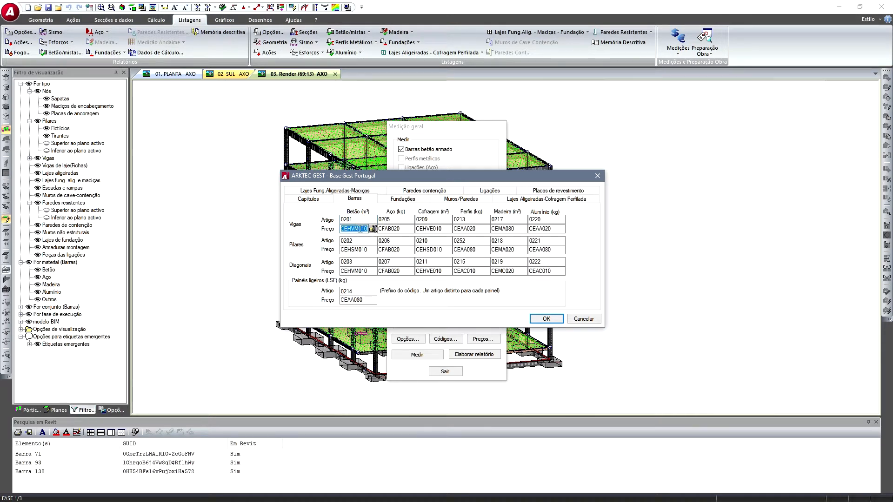
pyautogui.click(405, 220)
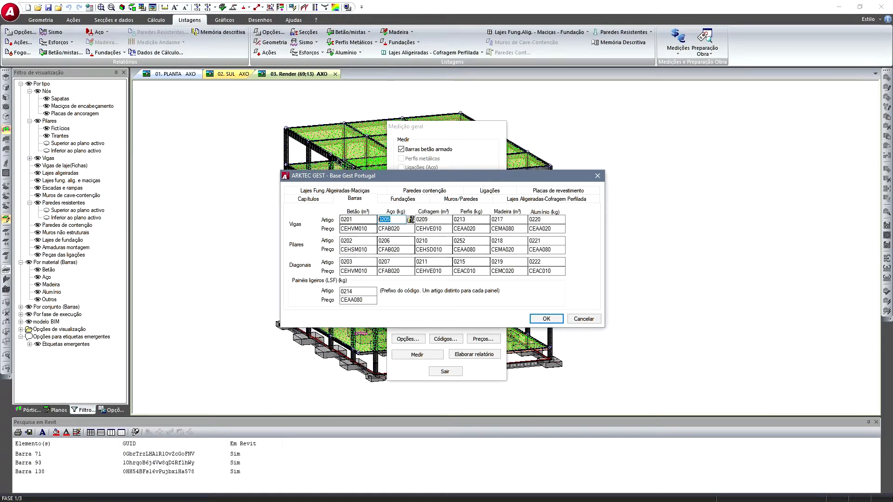
pyautogui.click(583, 319)
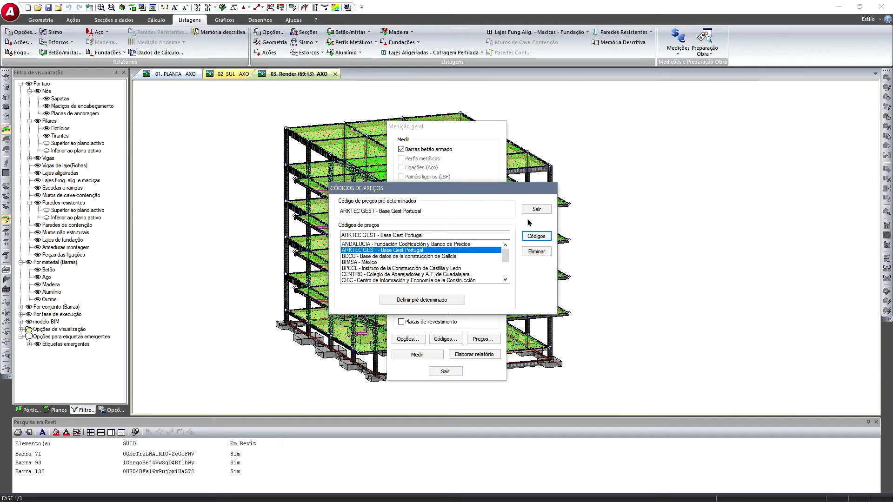
pyautogui.click(536, 209)
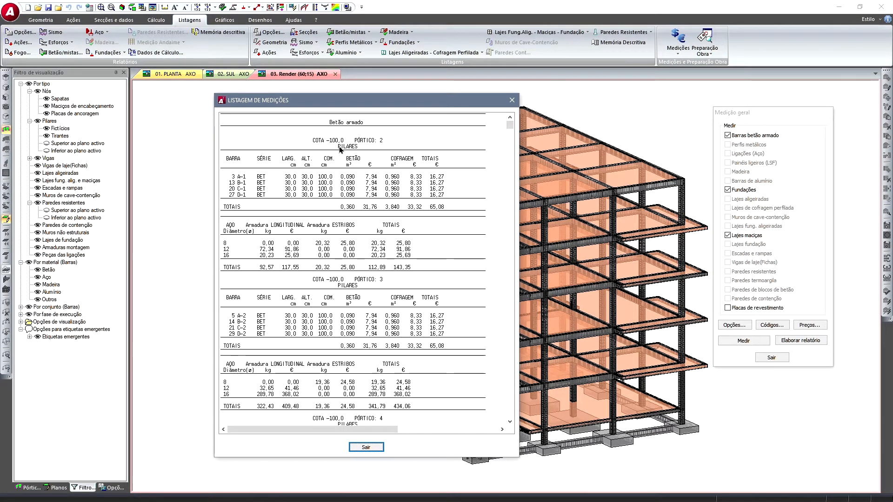
# - Examine the pillar concrete, formwork and steel quantities and costs for Cota -100,0, Pórtico 2 in the measurement listing
pyautogui.click(372, 141)
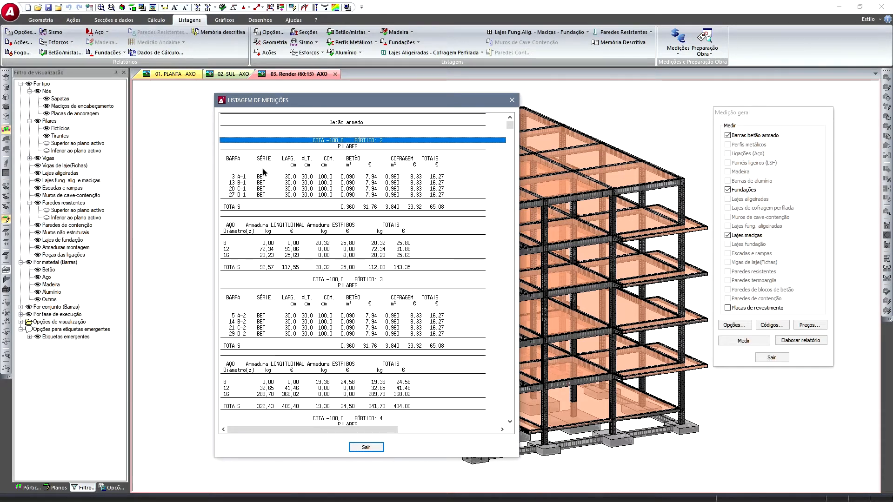
pyautogui.click(242, 177)
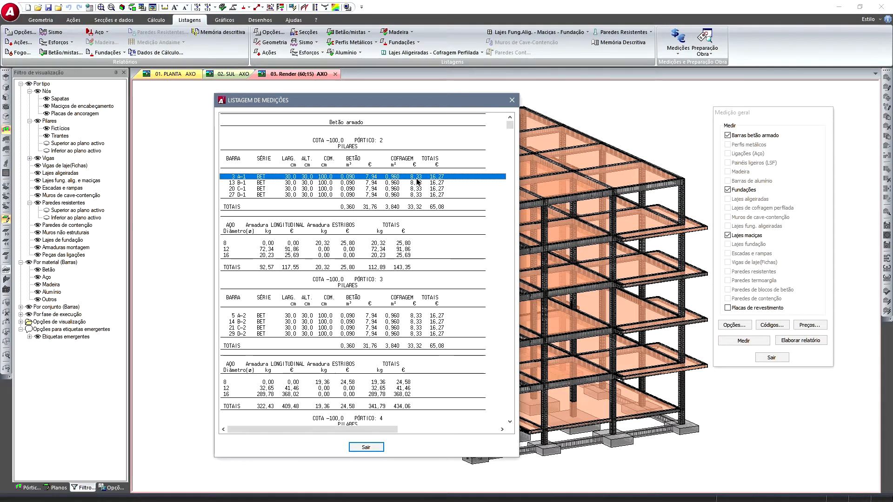
pyautogui.click(436, 206)
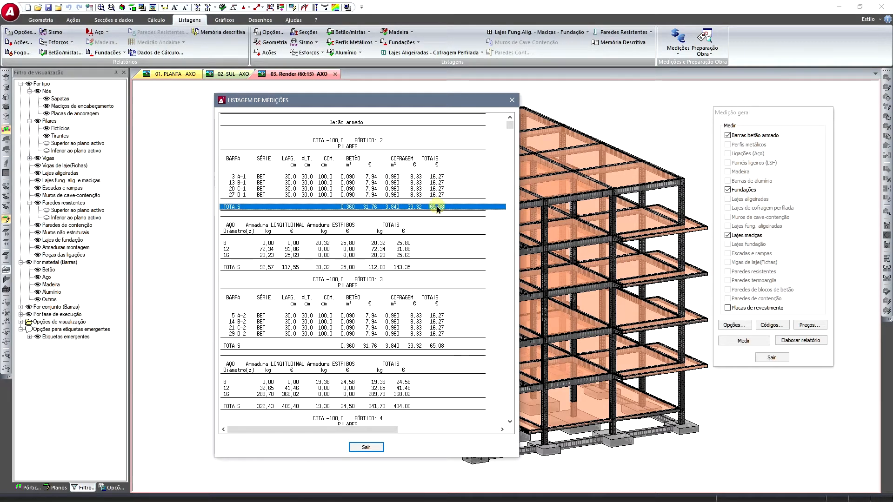
pyautogui.click(303, 244)
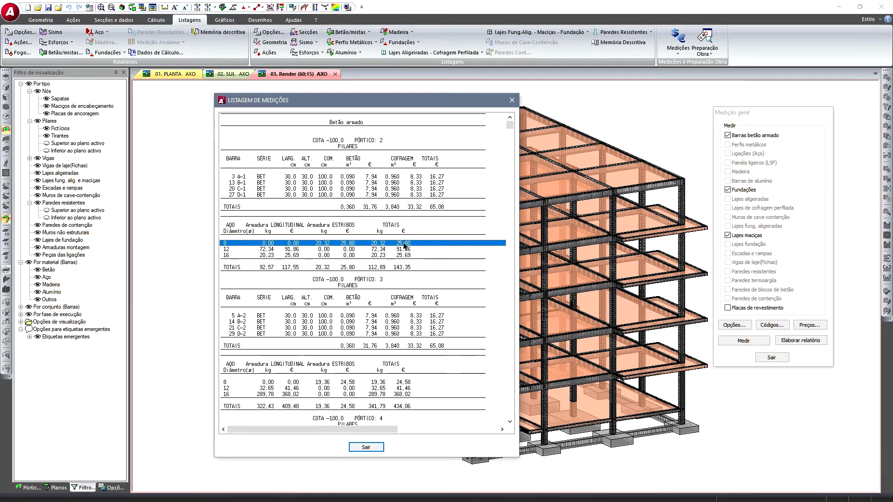
pyautogui.click(266, 250)
pyautogui.click(274, 255)
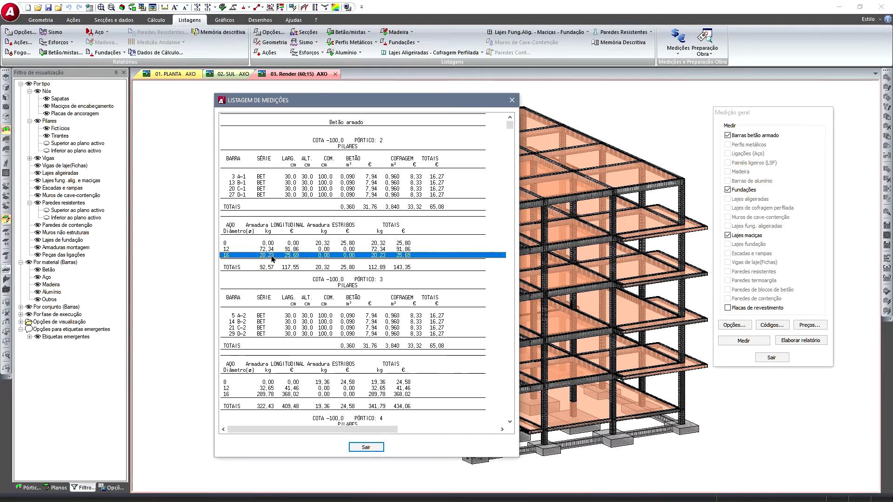
pyautogui.click(402, 267)
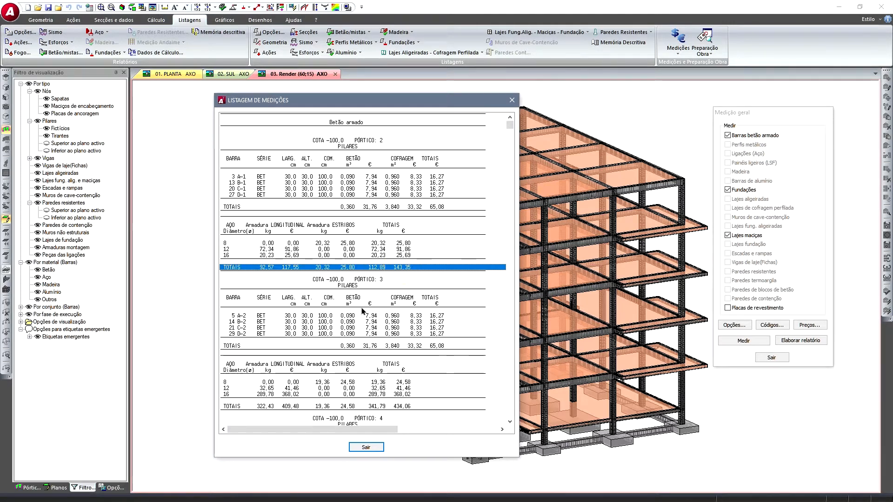
# - Go to the end of the measurement listing and review the solid slab quantities from Plano 1500 back to Plano 0
pyautogui.scroll(-4, 343, 325)
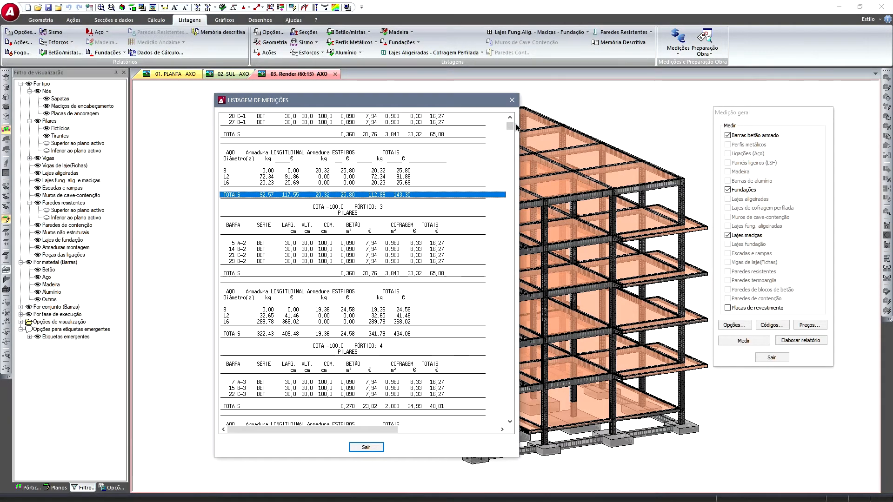
pyautogui.moveTo(513, 127); pyautogui.dragTo(510, 427)
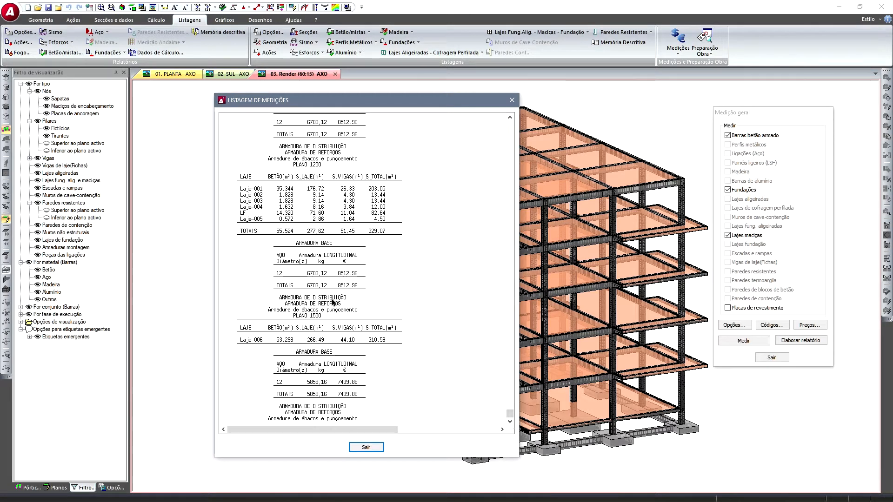
pyautogui.scroll(6, 329, 296)
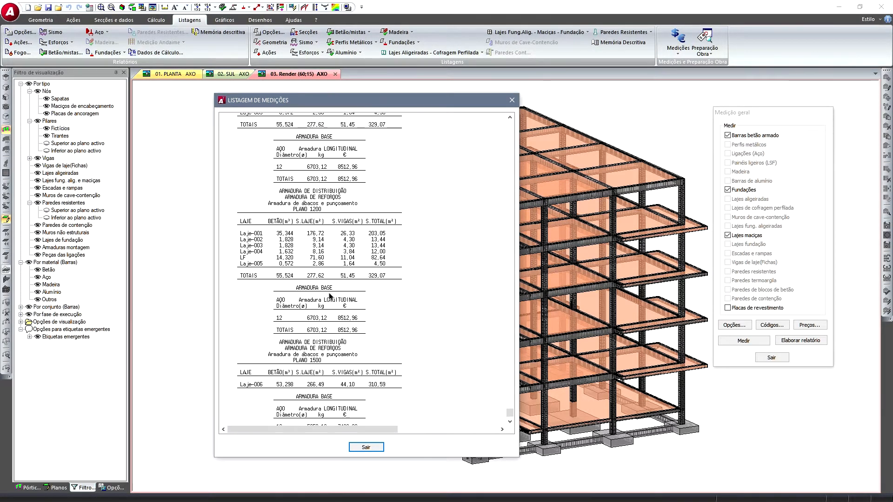
pyautogui.scroll(10, 329, 295)
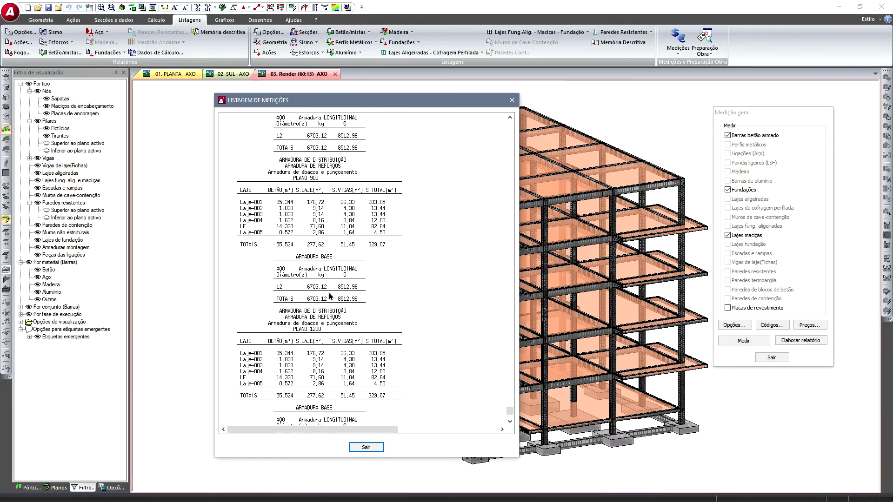
pyautogui.scroll(9, 329, 295)
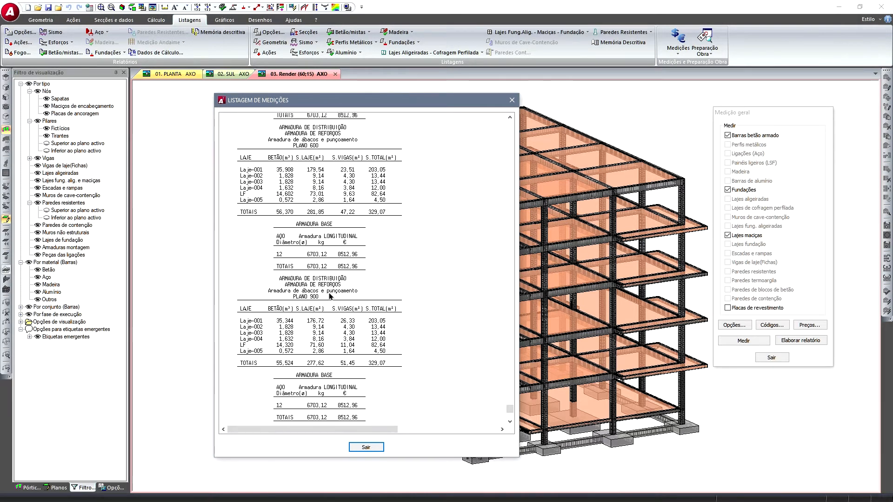
pyautogui.scroll(8, 331, 296)
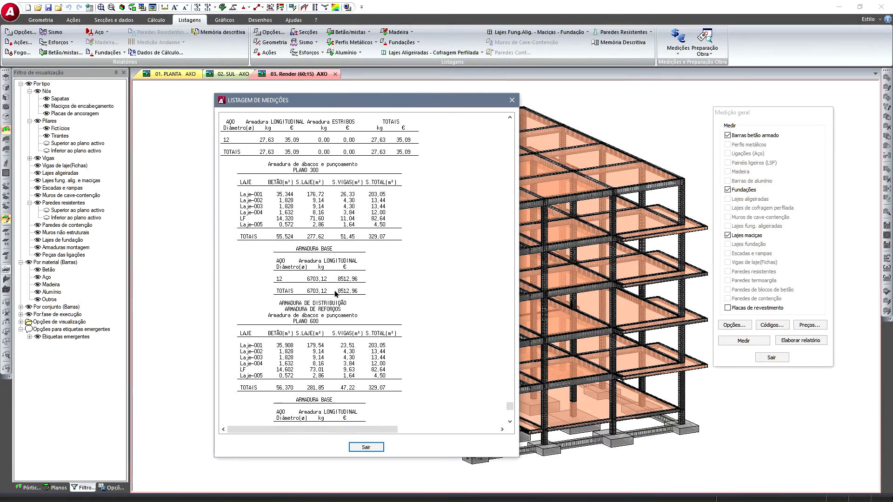
pyautogui.scroll(10, 338, 291)
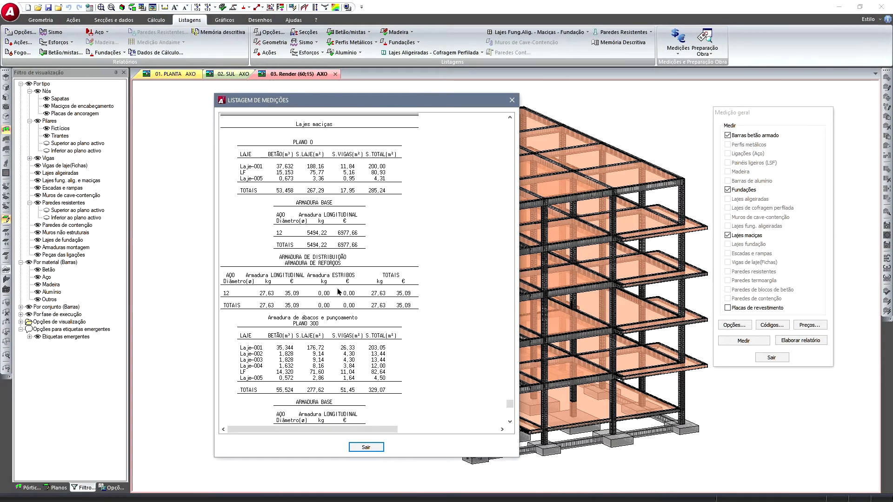
# - Review the foundation measurements backwards from the overall totals through the footing and bar reinforcement to the footings summary table
pyautogui.scroll(8, 339, 292)
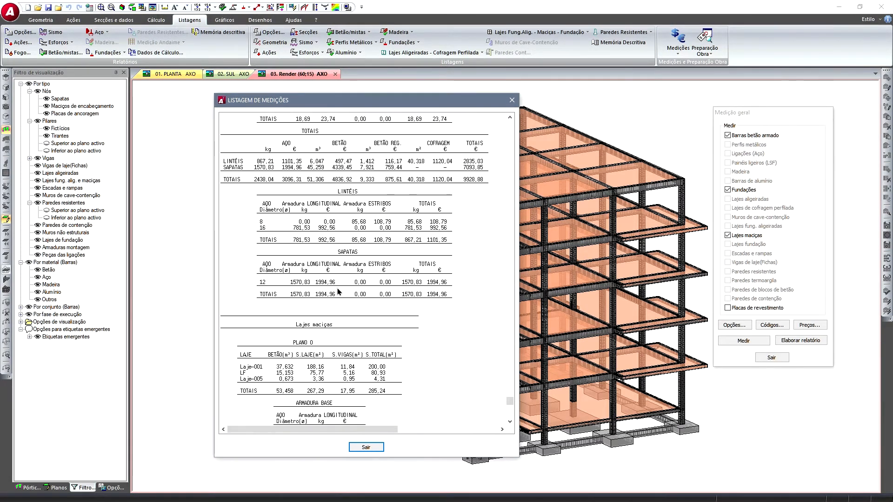
pyautogui.scroll(5, 338, 290)
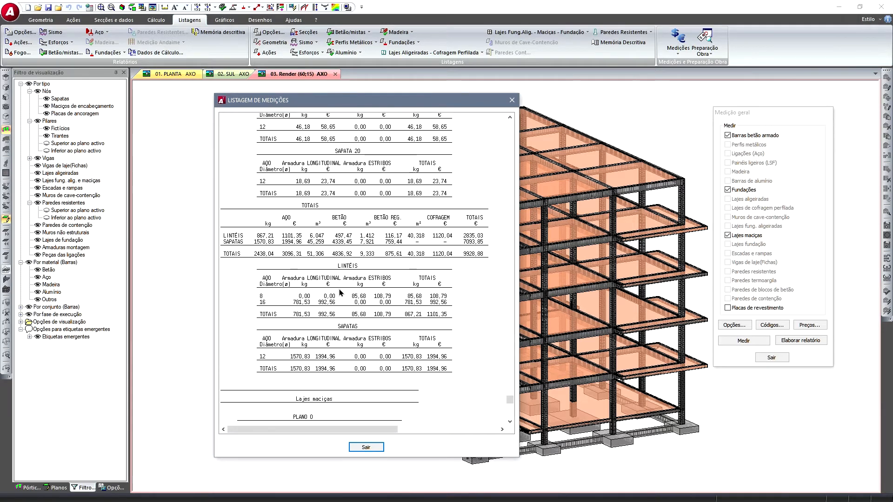
pyautogui.scroll(7, 340, 291)
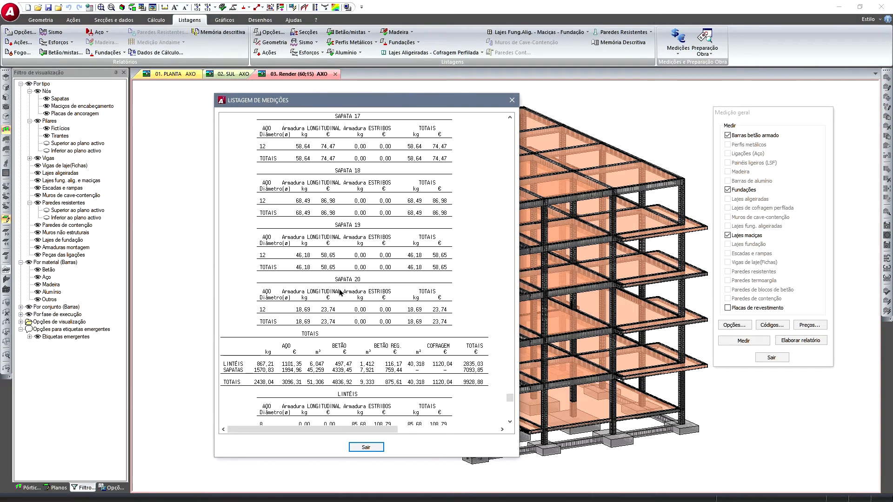
pyautogui.scroll(10, 340, 291)
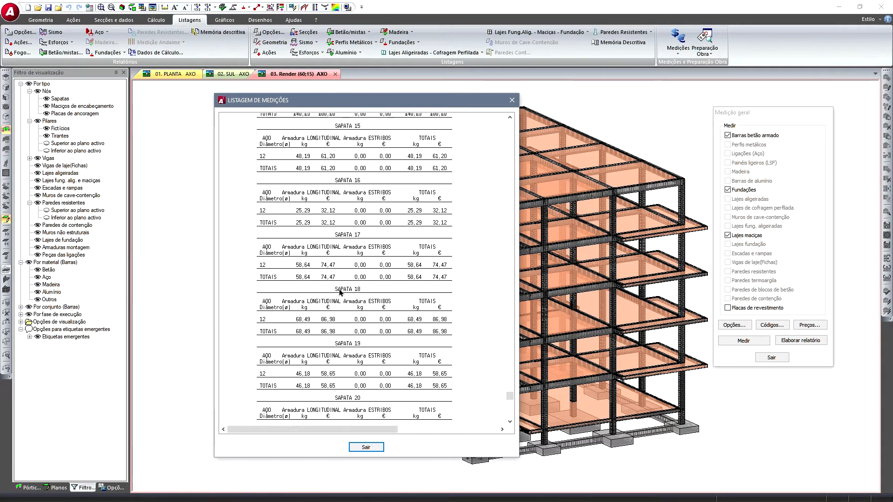
pyautogui.scroll(14, 340, 291)
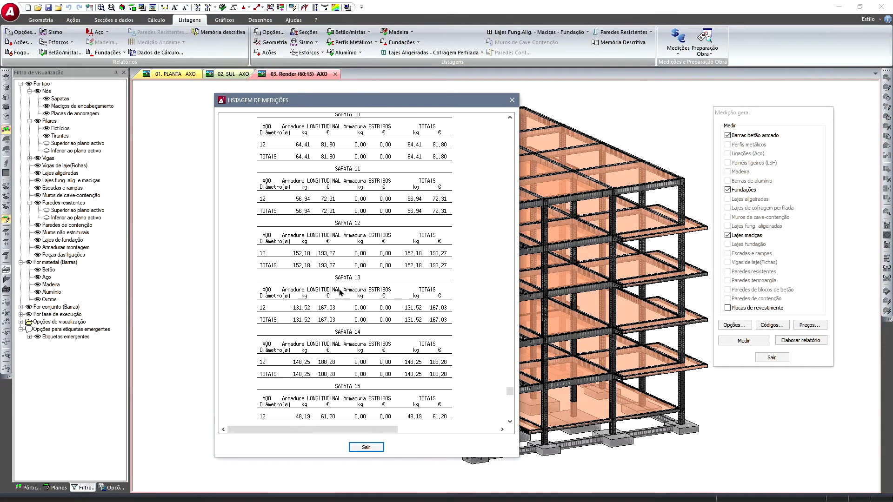
pyautogui.scroll(14, 340, 292)
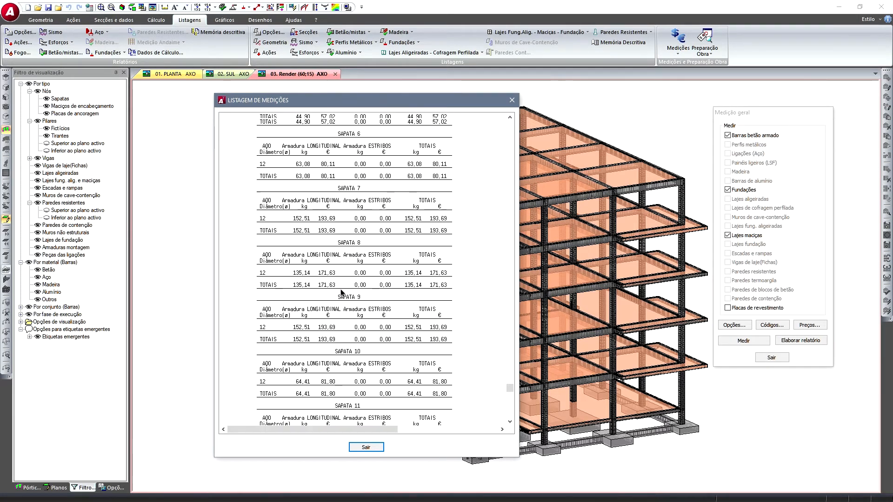
pyautogui.scroll(9, 342, 291)
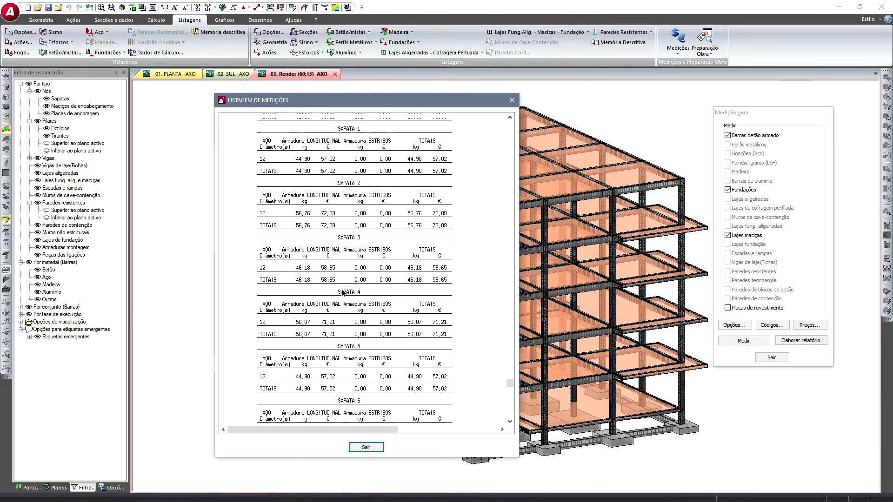
pyautogui.scroll(14, 342, 292)
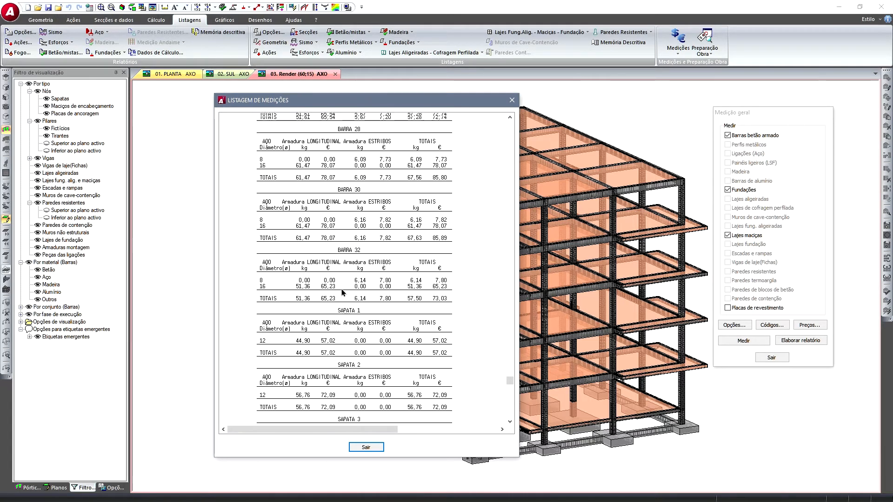
pyautogui.scroll(7, 342, 292)
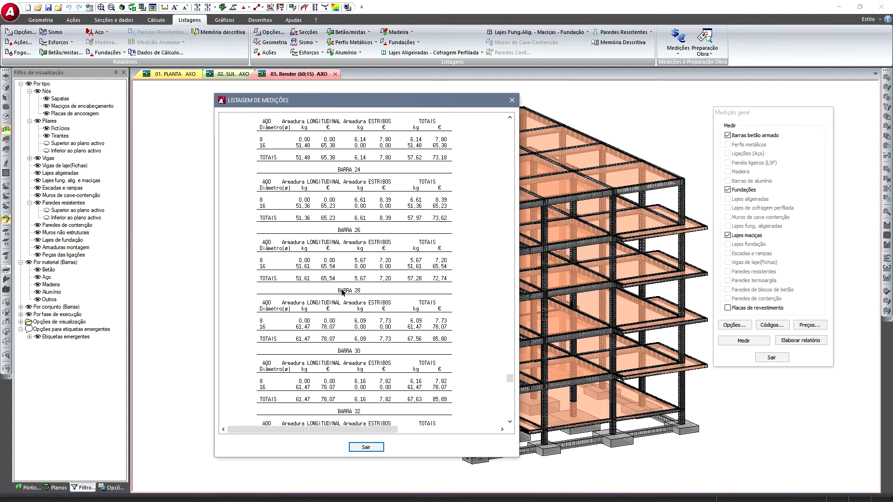
pyautogui.scroll(15, 341, 292)
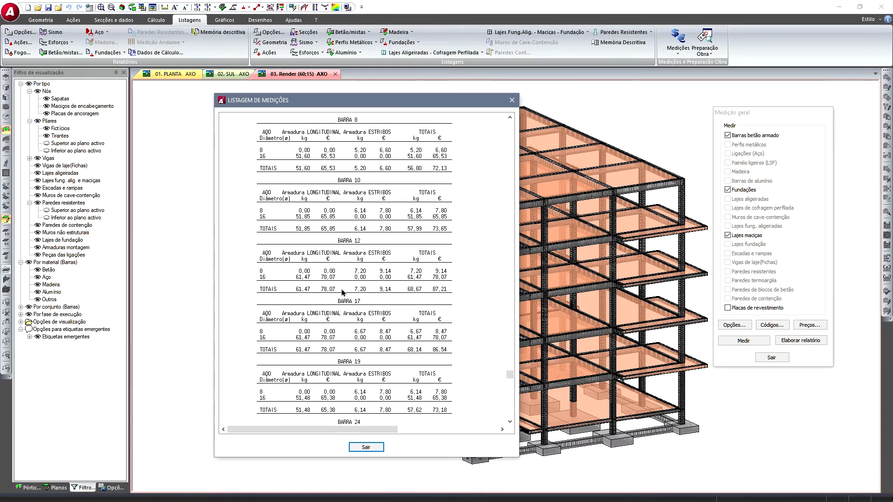
pyautogui.scroll(11, 343, 291)
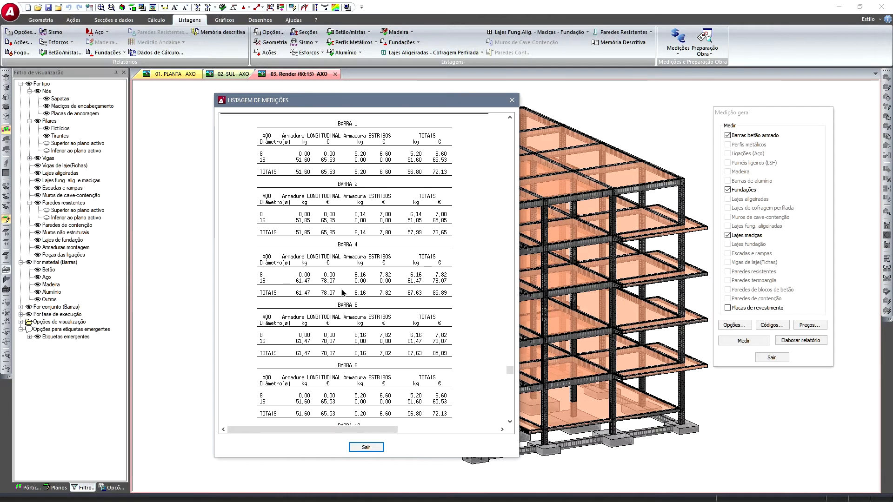
pyautogui.scroll(8, 343, 291)
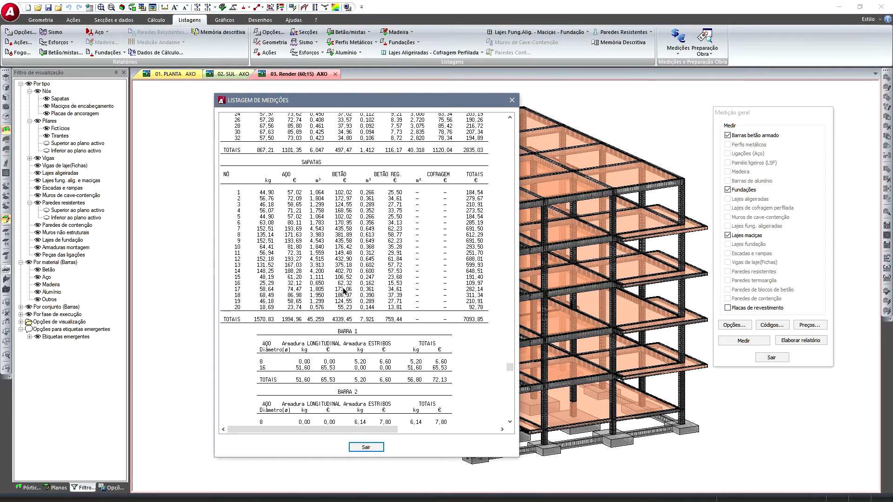
# - Review the foundation footing and tie-beam (Lintéis) tables and the reinforced concrete bar totals by Cota in the measurement listing
pyautogui.scroll(12, 348, 280)
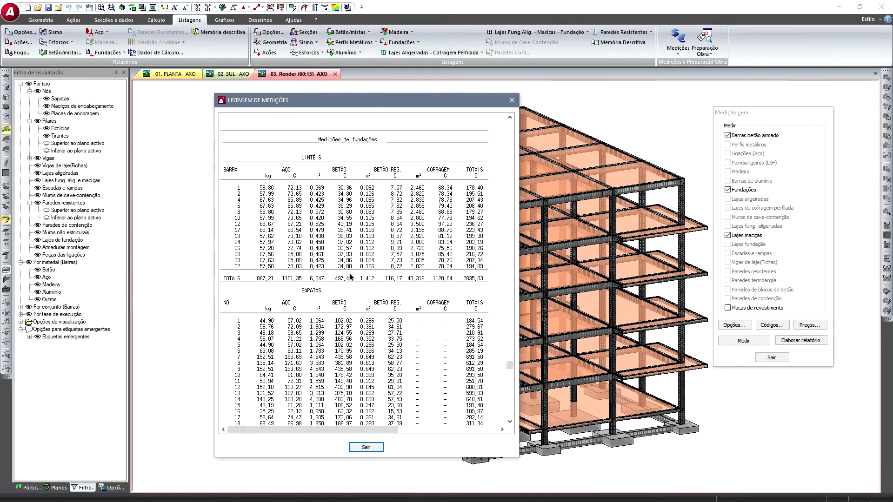
pyautogui.scroll(5, 350, 277)
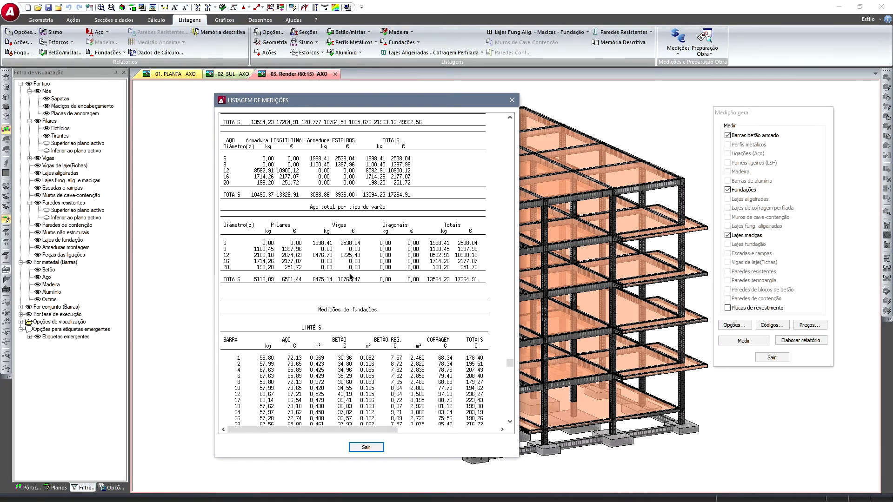
pyautogui.scroll(9, 350, 277)
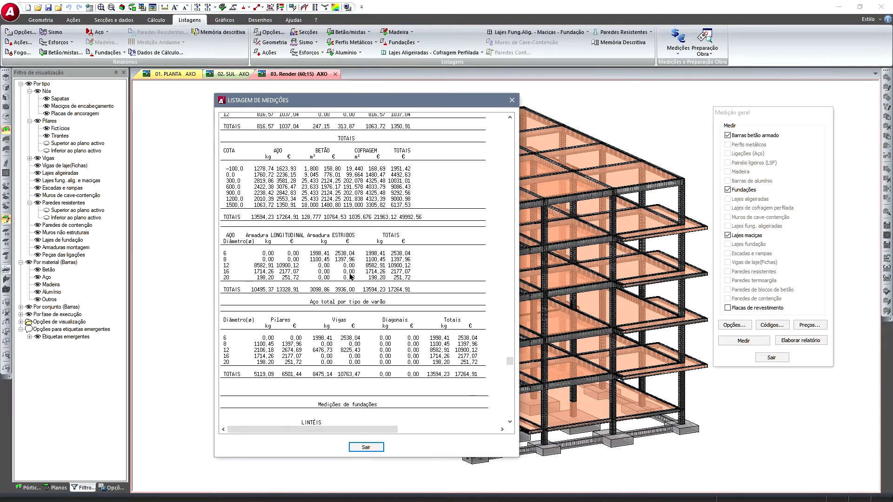
pyautogui.scroll(2, 350, 277)
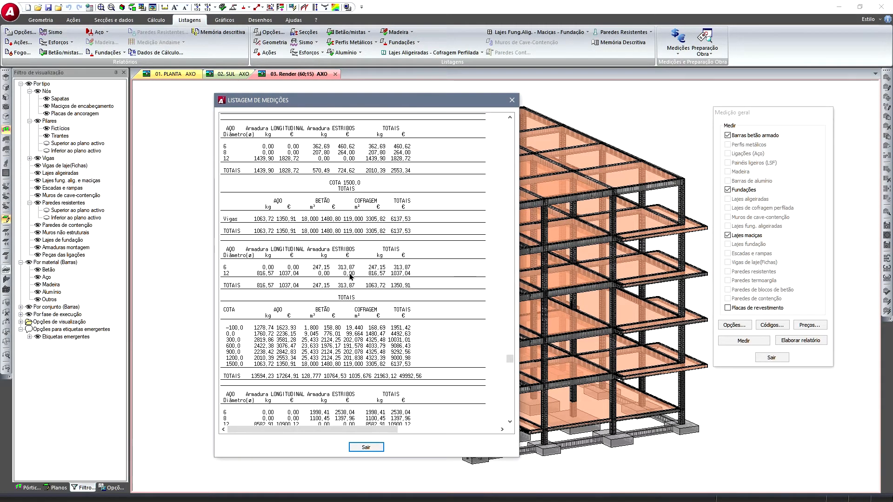
pyautogui.scroll(-3, 350, 277)
pyautogui.scroll(-3, 350, 277)
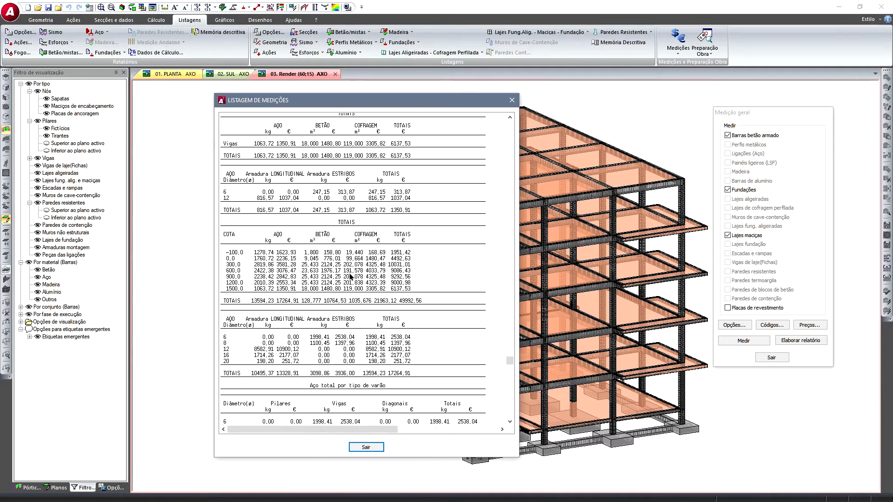
pyautogui.moveTo(275, 222); pyautogui.dragTo(270, 270)
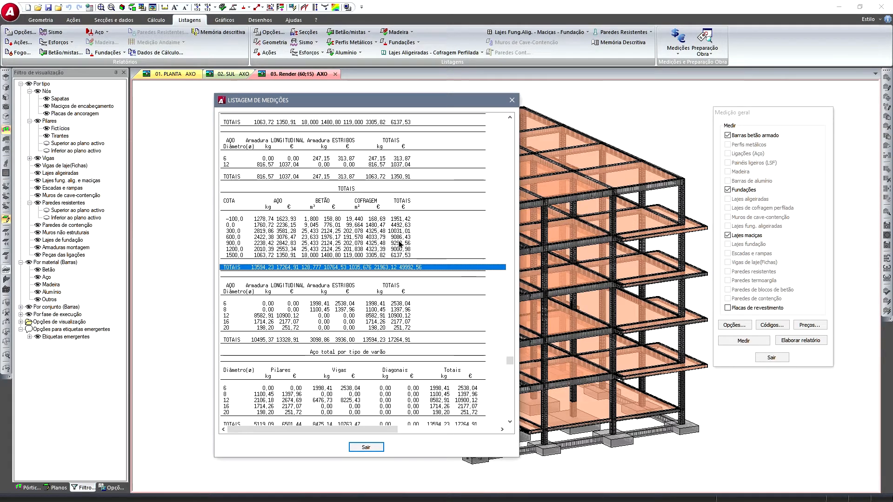
# - Review the bar steel totals by diameter and by pillars and beams, and close the measurement listing
pyautogui.scroll(-3, 353, 284)
pyautogui.scroll(-2, 347, 289)
pyautogui.click(242, 212)
pyautogui.click(242, 219)
pyautogui.click(242, 226)
pyautogui.click(242, 231)
pyautogui.click(243, 237)
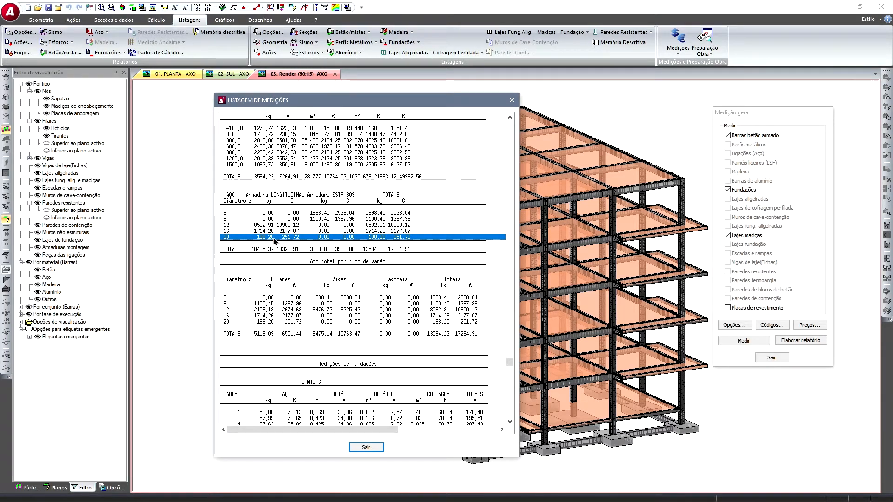
pyautogui.click(288, 254)
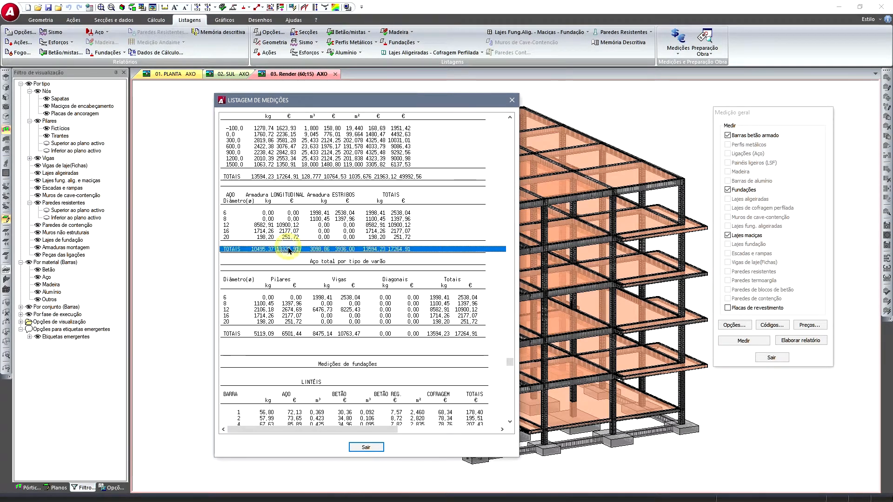
pyautogui.click(297, 297)
pyautogui.click(301, 309)
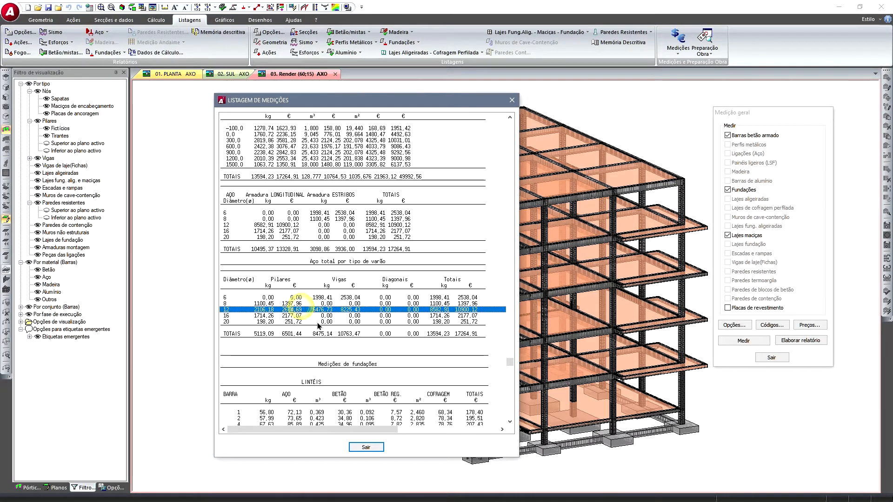
pyautogui.click(378, 448)
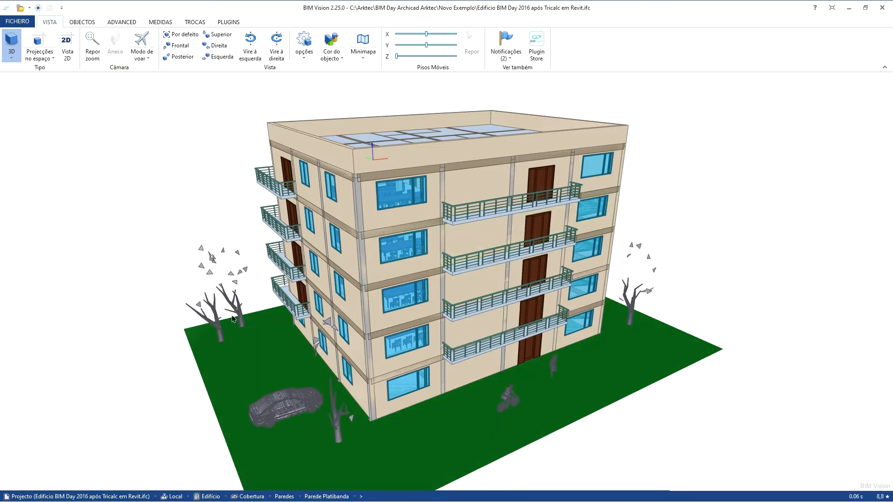
# - In BIM Vision, hide the Piso 04 exterior wall (Parede Exterior) on the façade with the long balconies
pyautogui.moveTo(641, 212); pyautogui.dragTo(683, 209)
pyautogui.moveTo(568, 233); pyautogui.dragTo(707, 171, button='middle')
pyautogui.moveTo(595, 255); pyautogui.dragTo(342, 356)
pyautogui.scroll(-2, 342, 356)
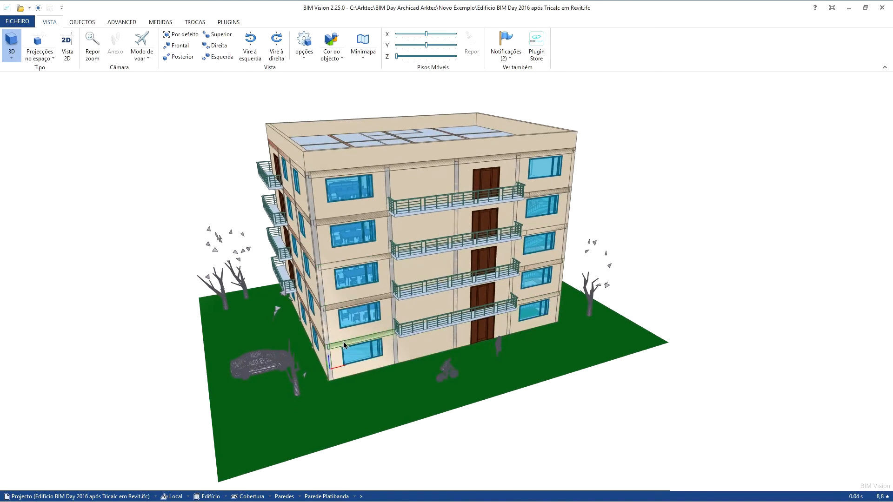
pyautogui.click(425, 189)
pyautogui.rightClick(425, 189)
pyautogui.click(449, 195)
# - Hide the overlapping concrete pillar elements at the end of the Piso 04 balcony, including Pil-001, to expose the reinforcement
pyautogui.scroll(5, 389, 189)
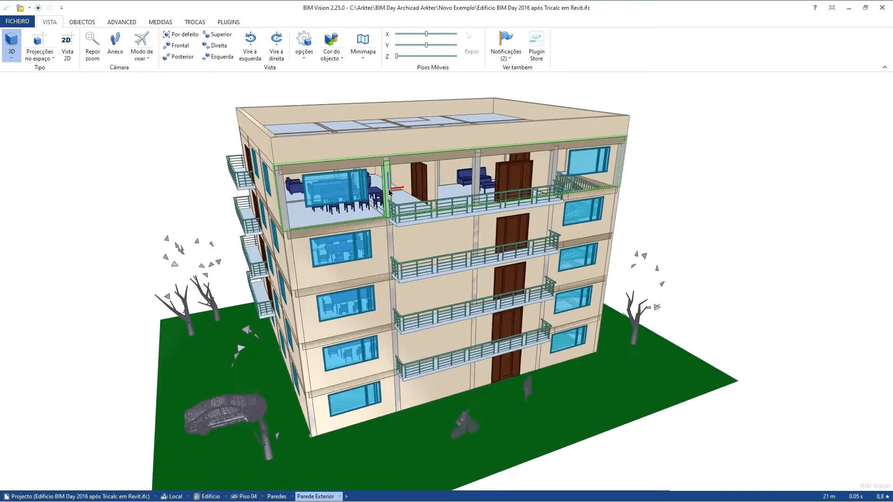
pyautogui.click(386, 175)
pyautogui.rightClick(385, 175)
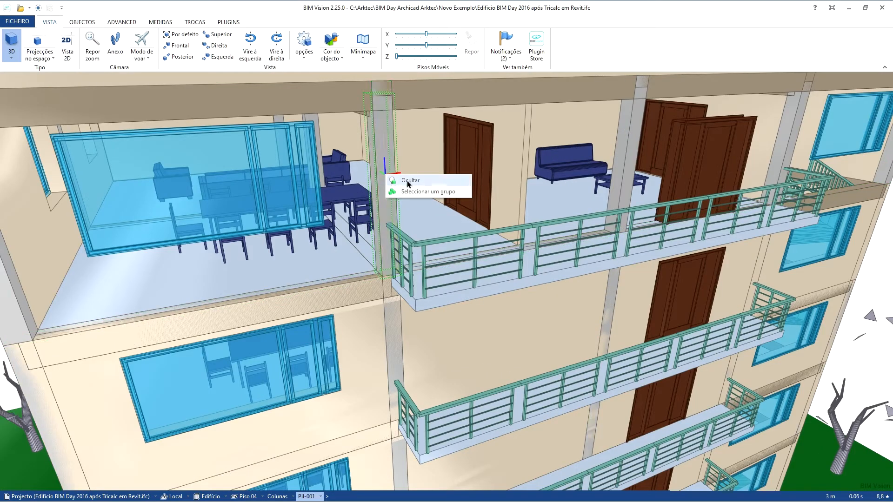
pyautogui.click(407, 181)
pyautogui.rightClick(389, 169)
pyautogui.click(409, 175)
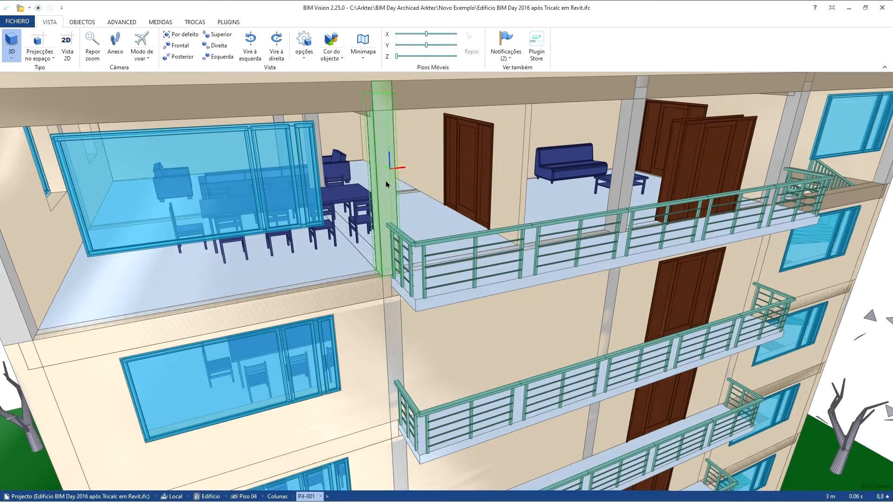
pyautogui.click(386, 181)
pyautogui.rightClick(386, 176)
pyautogui.click(403, 182)
# - Examine the exposed pillar reinforcement cage up close and in the context of the whole building
pyautogui.moveTo(379, 213); pyautogui.dragTo(415, 217)
pyautogui.scroll(5, 417, 217)
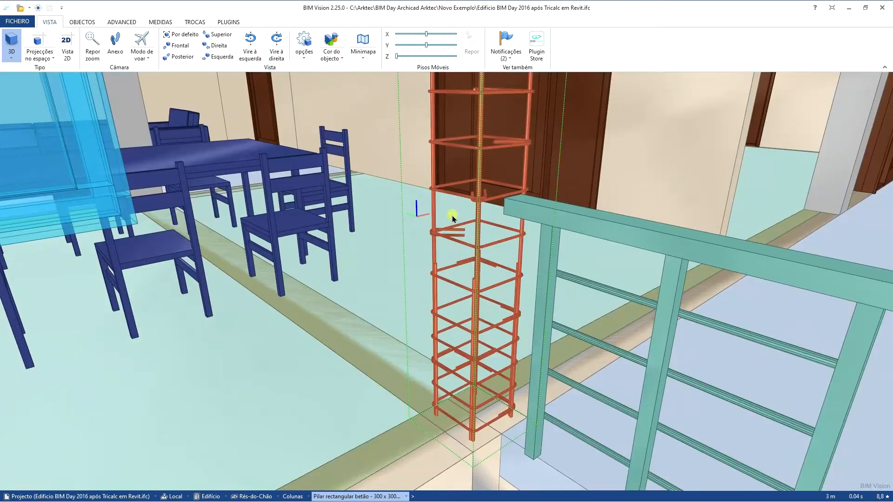
pyautogui.scroll(-3, 451, 216)
pyautogui.scroll(-5, 449, 217)
pyautogui.scroll(-4, 449, 218)
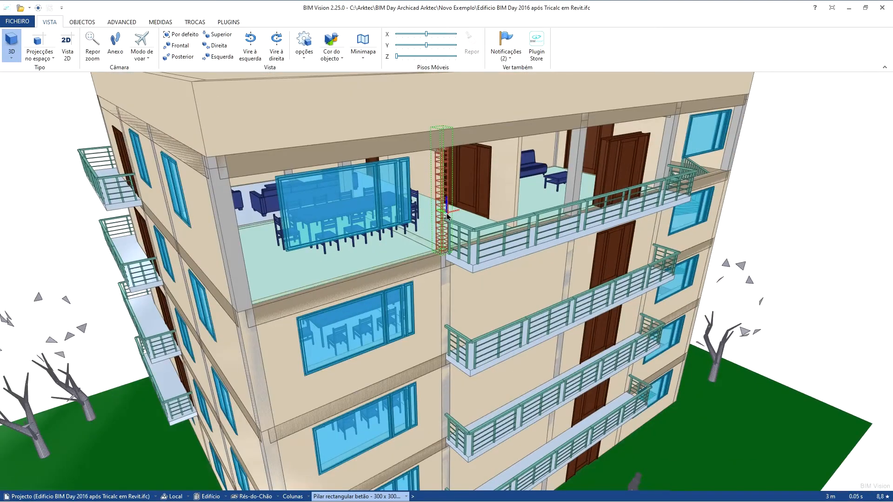
pyautogui.scroll(-2, 447, 219)
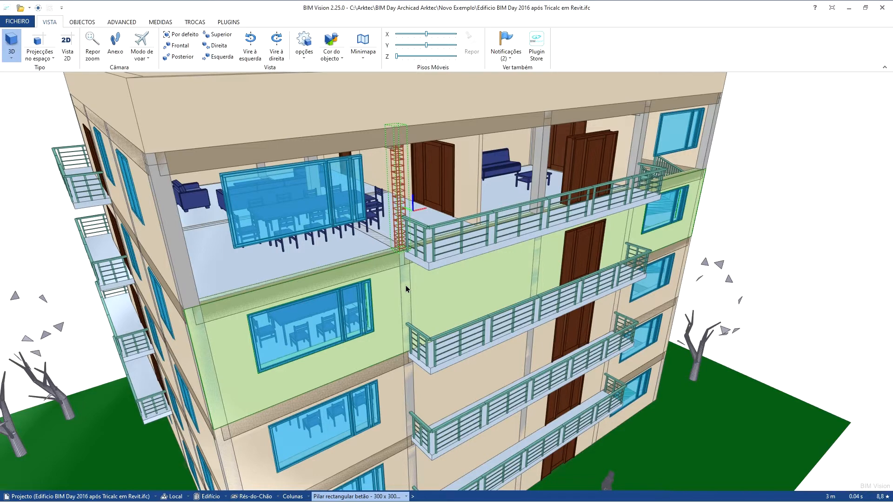
pyautogui.scroll(-5, 403, 291)
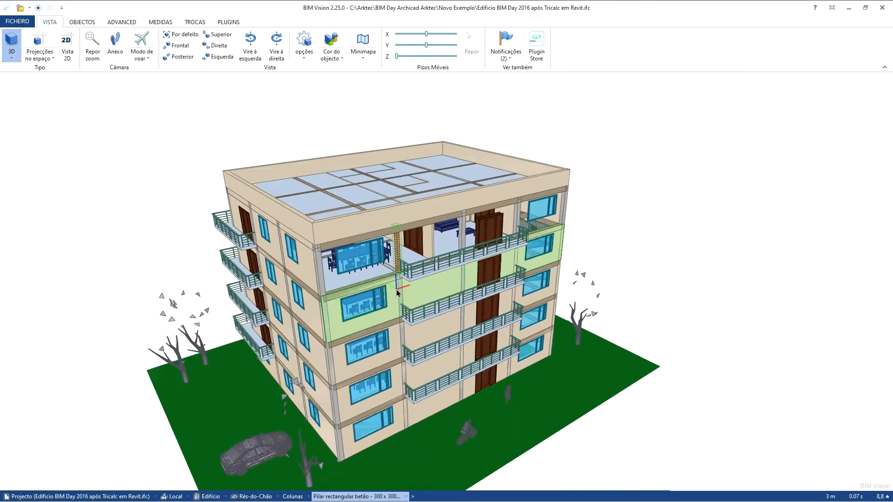
pyautogui.moveTo(627, 291); pyautogui.dragTo(492, 228)
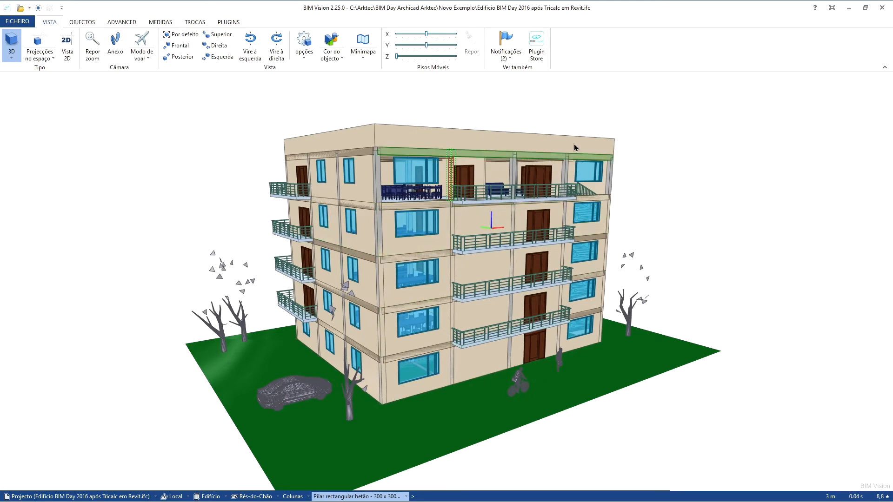
pyautogui.moveTo(496, 111); pyautogui.dragTo(466, 143)
pyautogui.scroll(3, 466, 143)
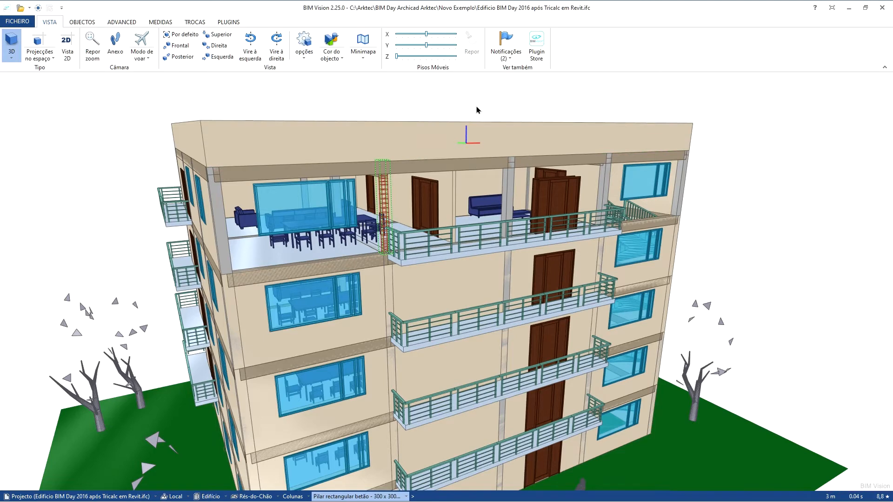
pyautogui.scroll(2, 476, 107)
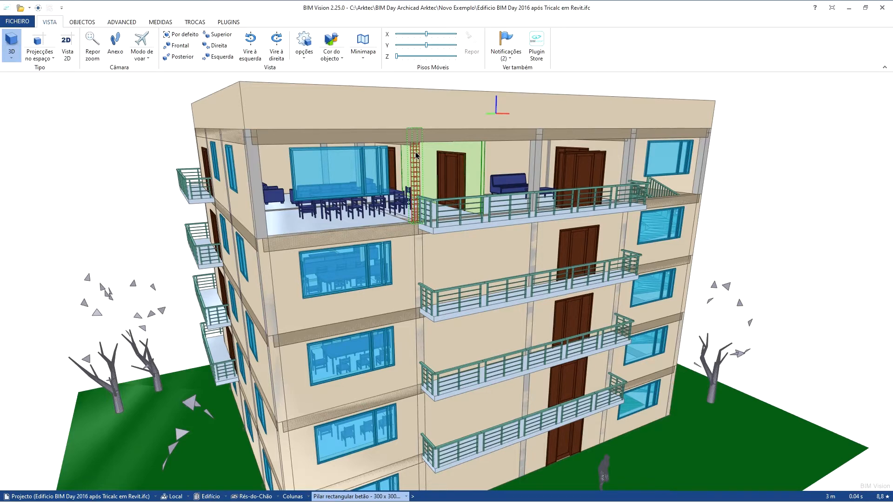
# - Switch to Tricalc and turn off wireframe model drawing (Desenhar modelo arame) in the render options
pyautogui.hotkey('alt', 'Tab')
pyautogui.hotkey('alt', 'Tab')
pyautogui.hotkey('alt', 'Tab')
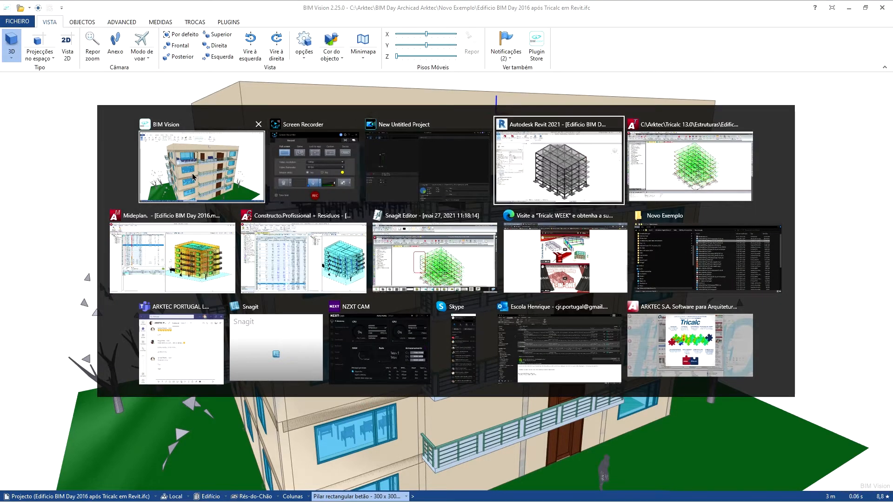
pyautogui.hotkey('alt', 'Tab')
pyautogui.moveTo(259, 245); pyautogui.dragTo(263, 239, button='middle')
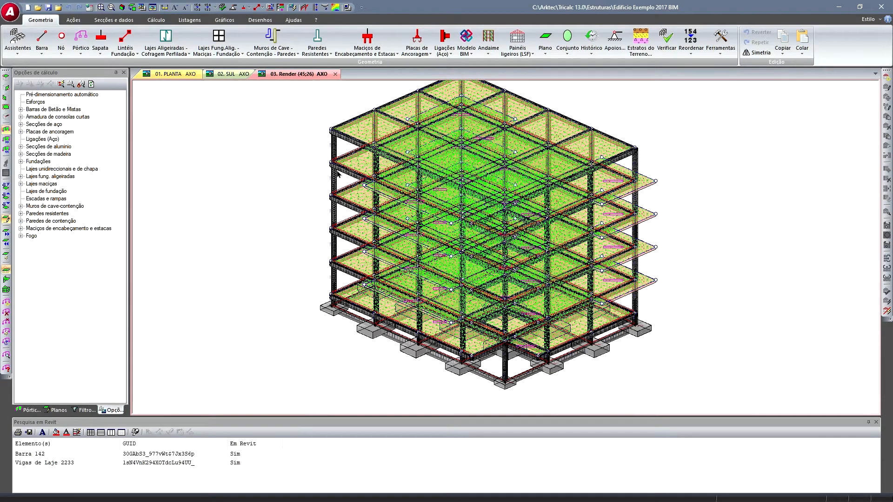
pyautogui.scroll(2, 339, 174)
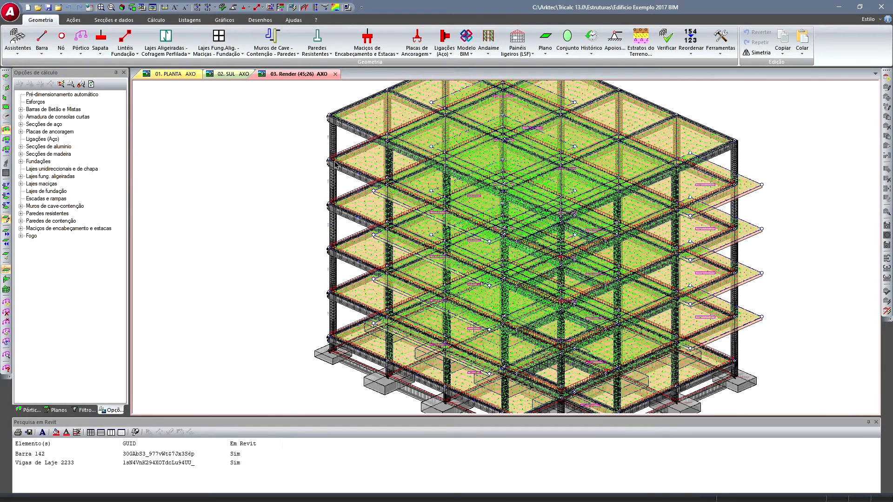
pyautogui.scroll(2, 339, 166)
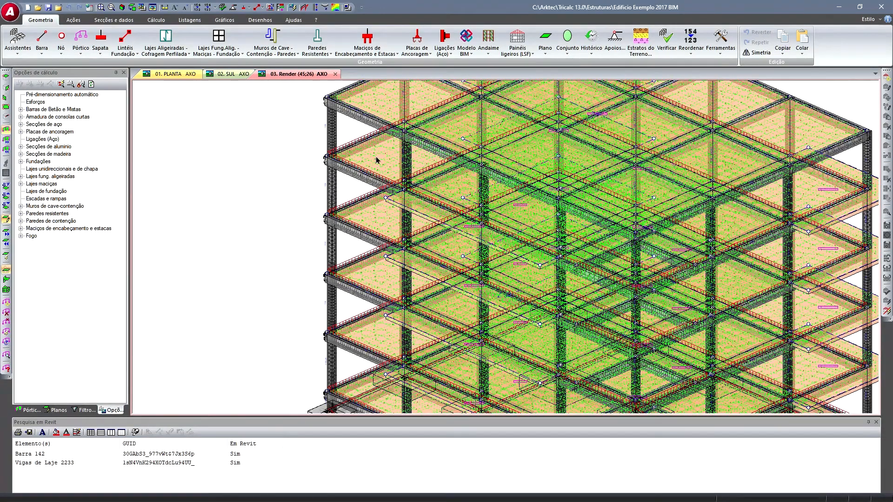
pyautogui.scroll(2, 298, 158)
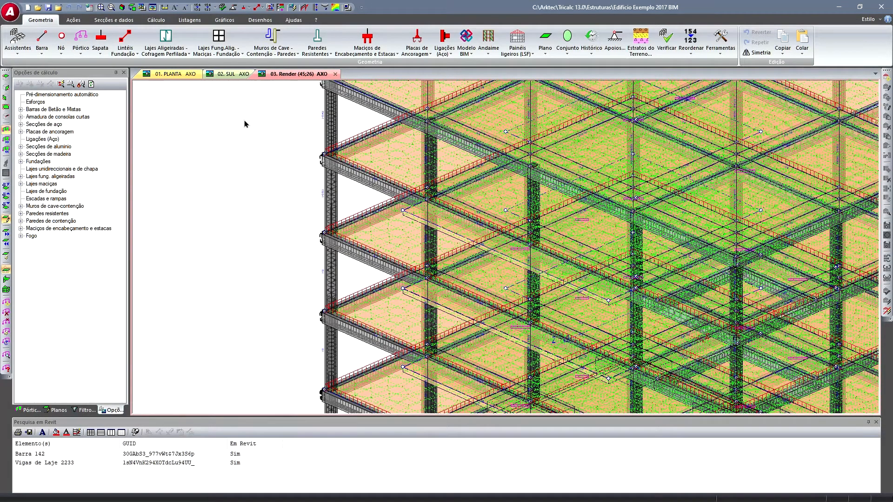
pyautogui.click(142, 9)
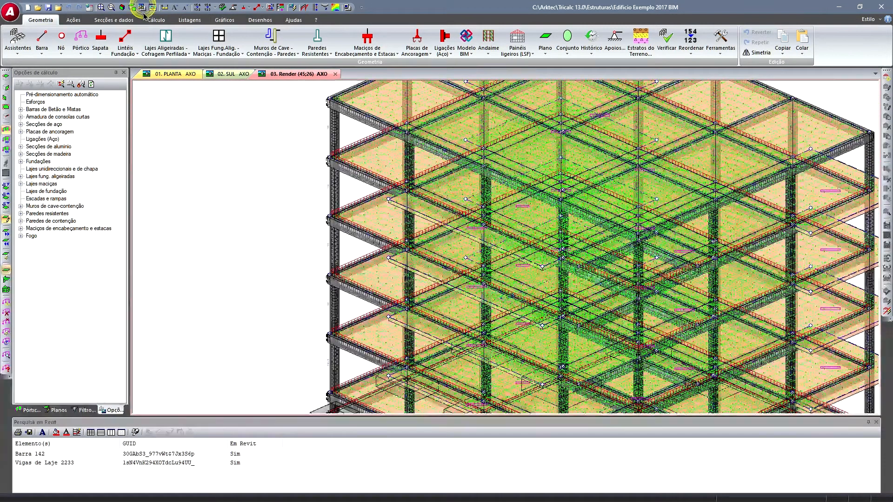
pyautogui.scroll(-1, 143, 15)
pyautogui.click(386, 244)
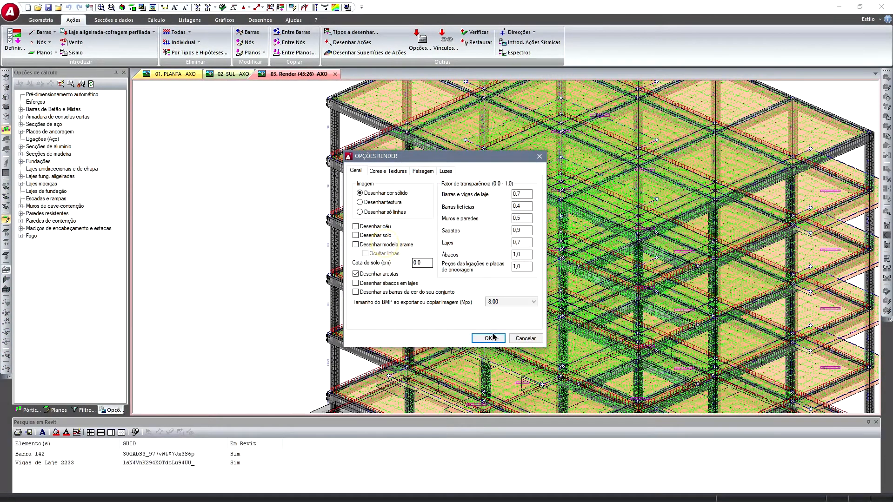
pyautogui.click(489, 339)
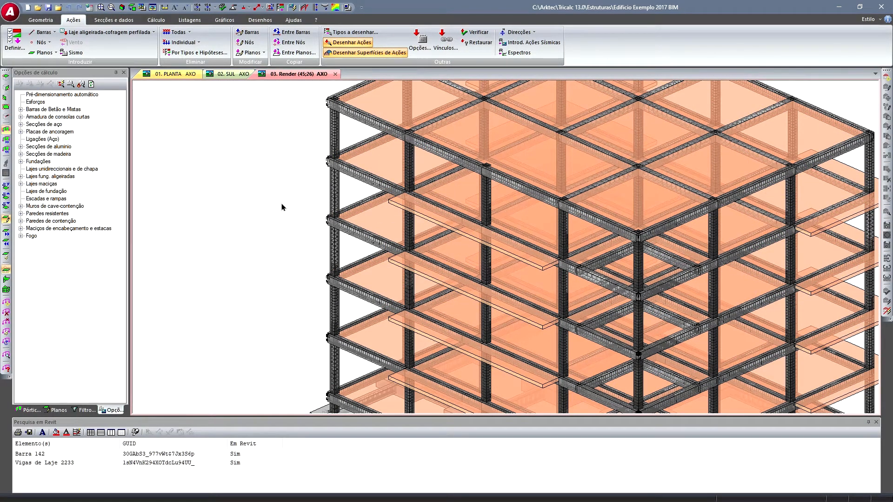
# - Hide the assembly reinforcement (Armaduras montagem) in the visualization filter and inspect the rendered concrete structure
pyautogui.click(84, 411)
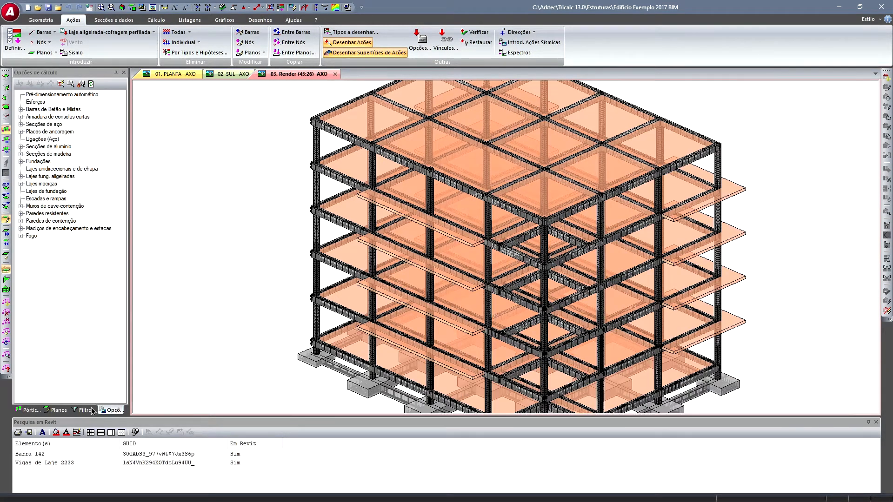
pyautogui.click(85, 410)
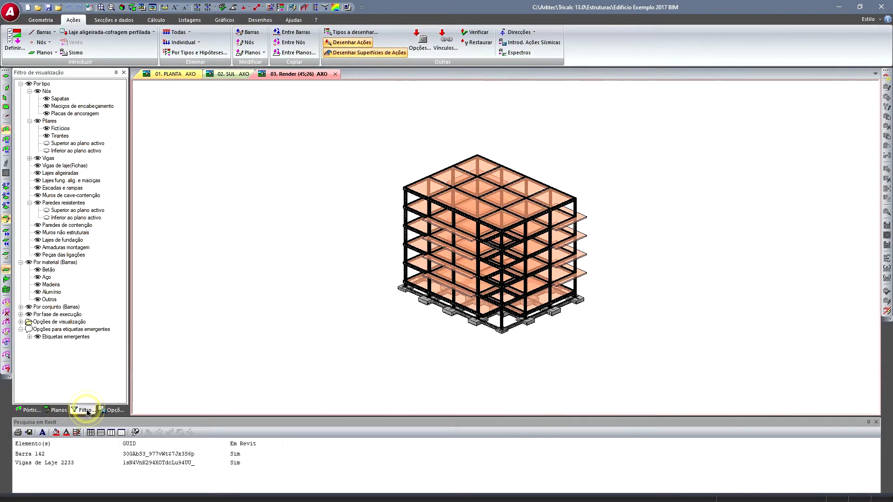
pyautogui.click(38, 248)
pyautogui.scroll(3, 516, 246)
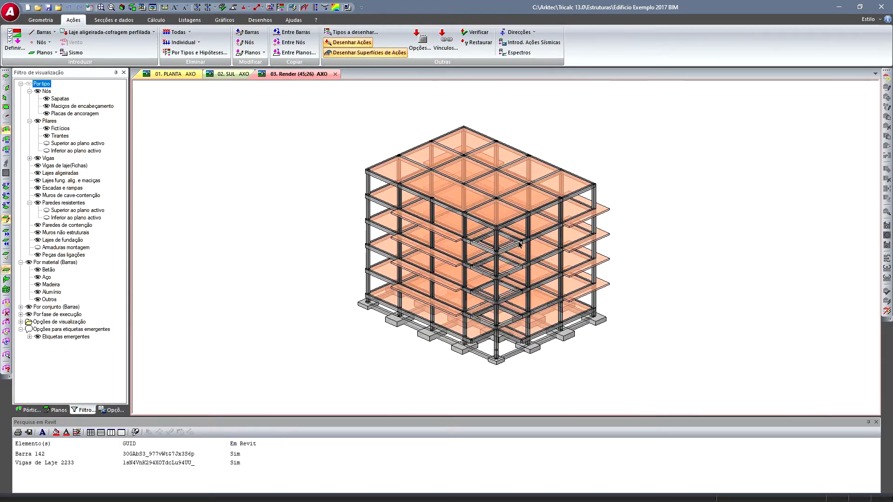
pyautogui.moveTo(534, 246); pyautogui.dragTo(521, 252, button='middle')
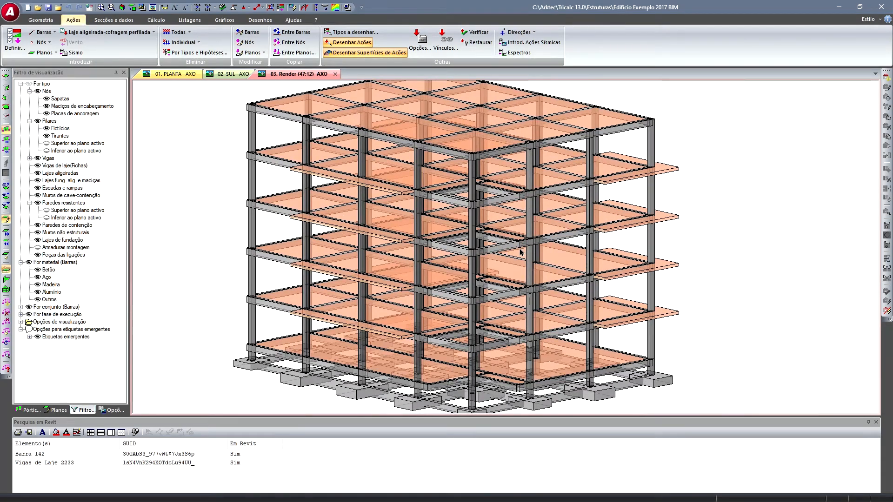
# - Switch to BIM Vision and hide the front roof parapet wall (Parede Platibanda) and the exposed dividing wall (Parede Divisória) on Piso 04
pyautogui.hotkey('alt', 'Tab')
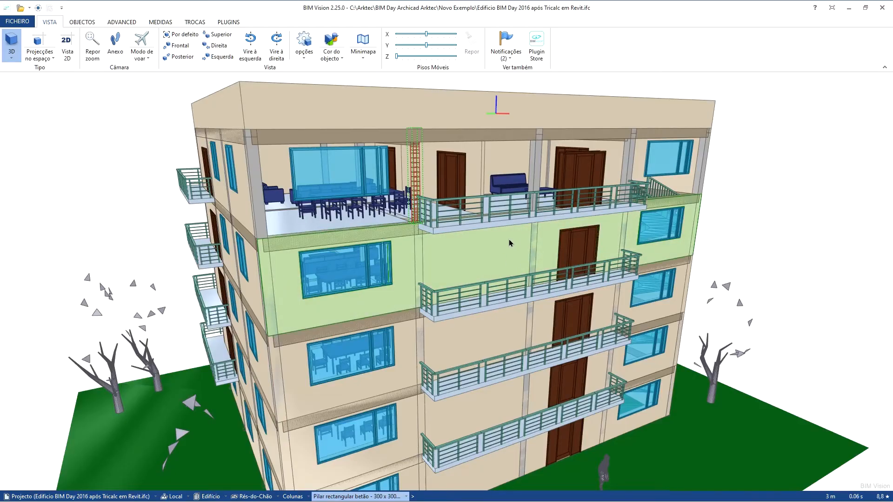
pyautogui.scroll(-4, 507, 232)
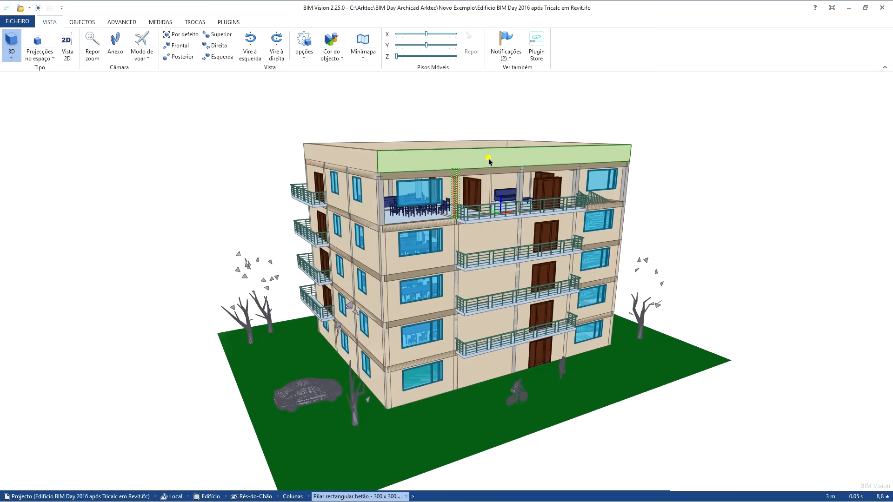
pyautogui.click(489, 160)
pyautogui.rightClick(489, 159)
pyautogui.click(513, 165)
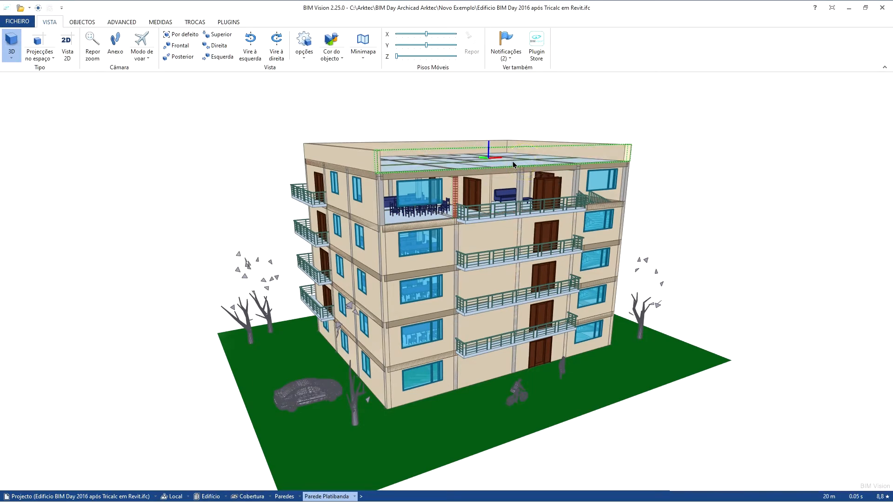
pyautogui.click(496, 180)
pyautogui.rightClick(496, 180)
pyautogui.click(514, 186)
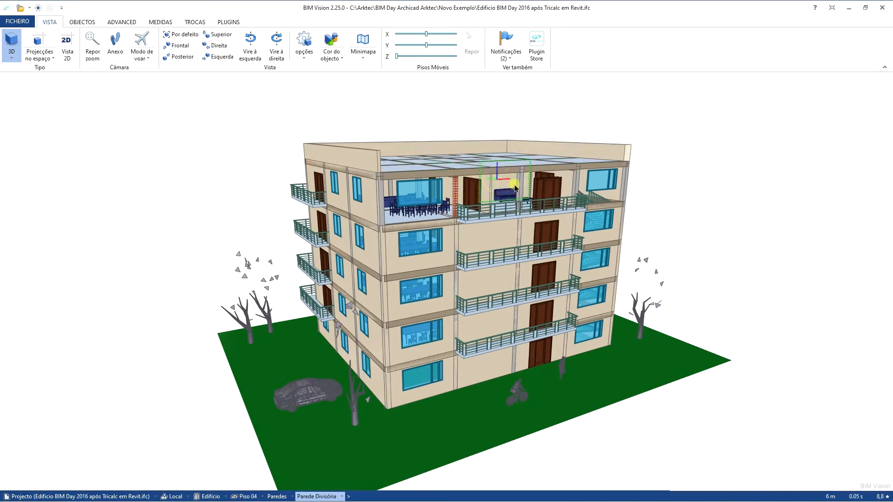
# - Hide the front facade walls (Parede-005) on Piso 03 and Piso 02 to open up both interiors
pyautogui.click(489, 233)
pyautogui.rightClick(490, 233)
pyautogui.click(508, 239)
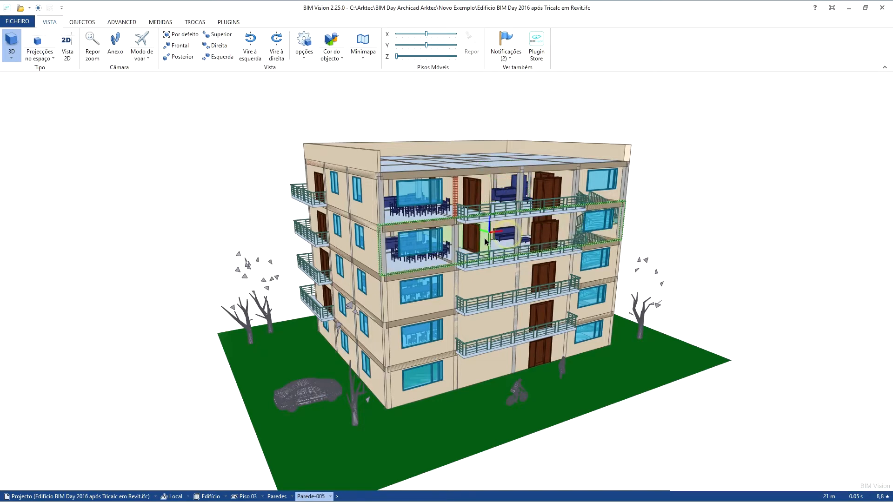
pyautogui.scroll(4, 454, 223)
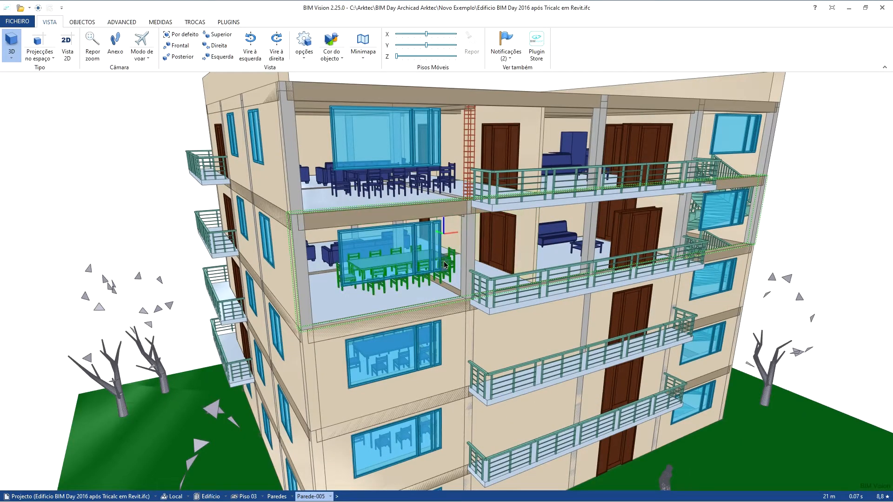
pyautogui.scroll(3, 446, 216)
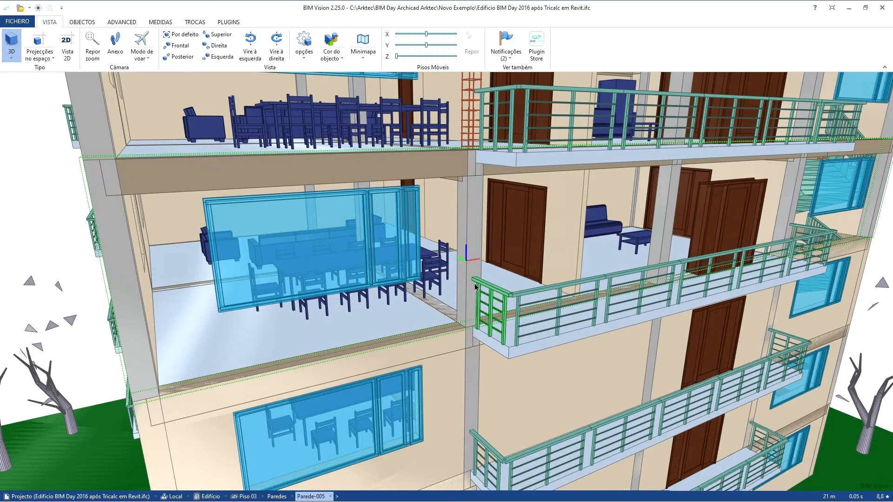
pyautogui.click(451, 396)
pyautogui.rightClick(451, 396)
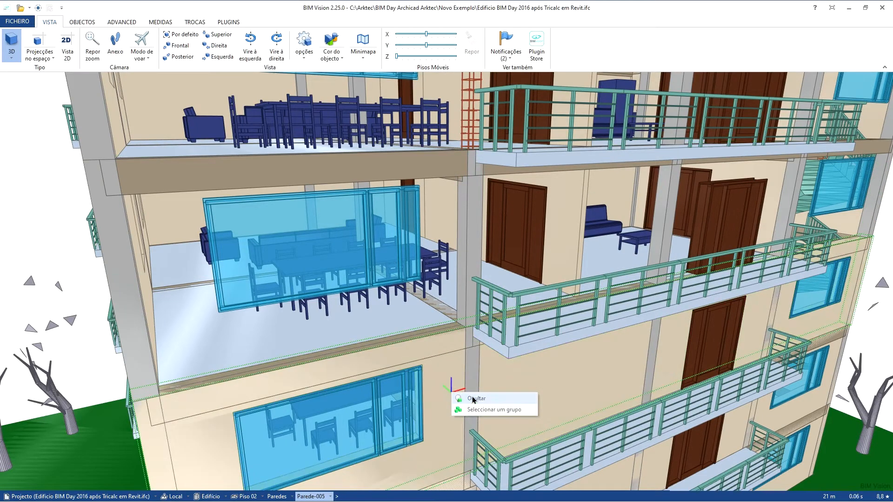
pyautogui.click(468, 400)
# - Hide pillar Pil-001 and the overlapping rectangular concrete pillar at the end of the Piso 03 balcony, exposing their reinforcement
pyautogui.scroll(-3, 514, 375)
pyautogui.click(488, 205)
pyautogui.rightClick(488, 206)
pyautogui.click(512, 210)
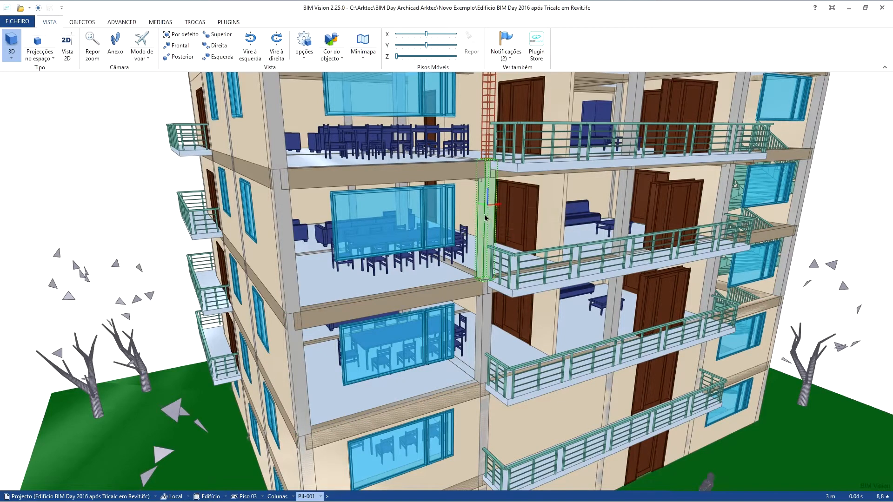
pyautogui.click(486, 224)
pyautogui.rightClick(486, 225)
pyautogui.click(490, 229)
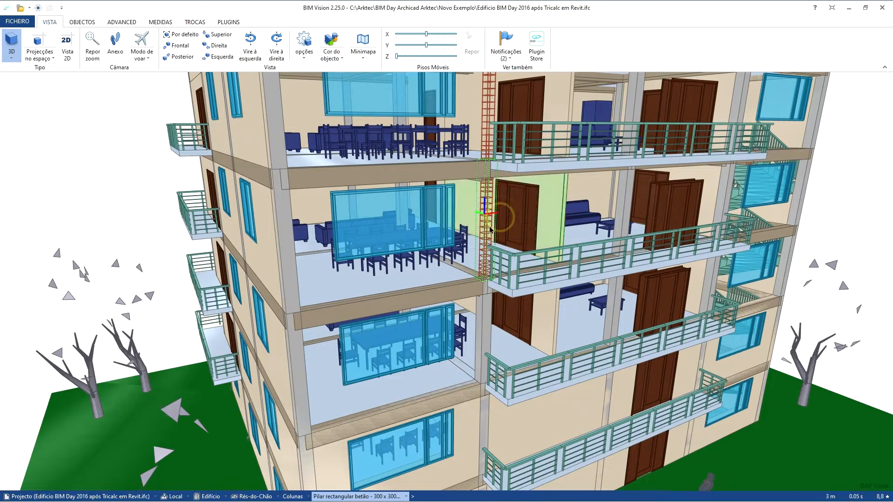
# - Hide the overlapping concrete beams above the Piso 03 dining room, including Viga-003, and look closely at the exposed beam reinforcement
pyautogui.click(447, 176)
pyautogui.rightClick(445, 177)
pyautogui.click(468, 178)
pyautogui.rightClick(463, 168)
pyautogui.click(482, 178)
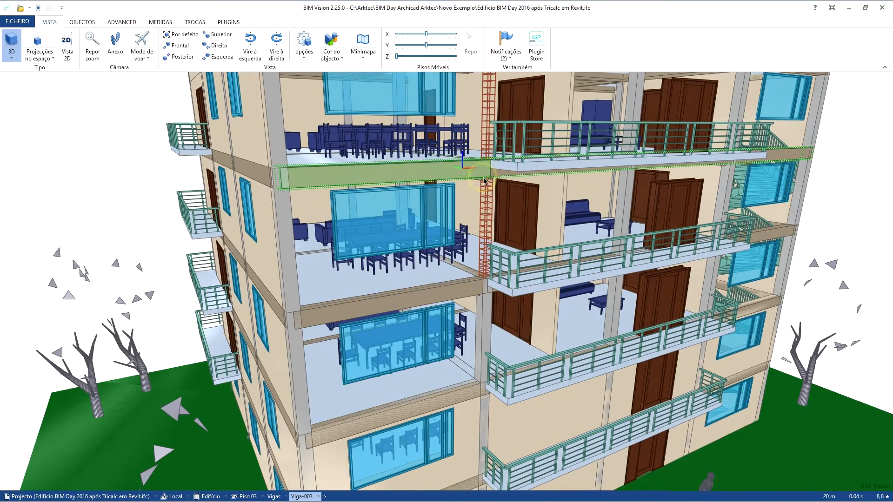
pyautogui.click(429, 173)
pyautogui.rightClick(428, 172)
pyautogui.click(457, 178)
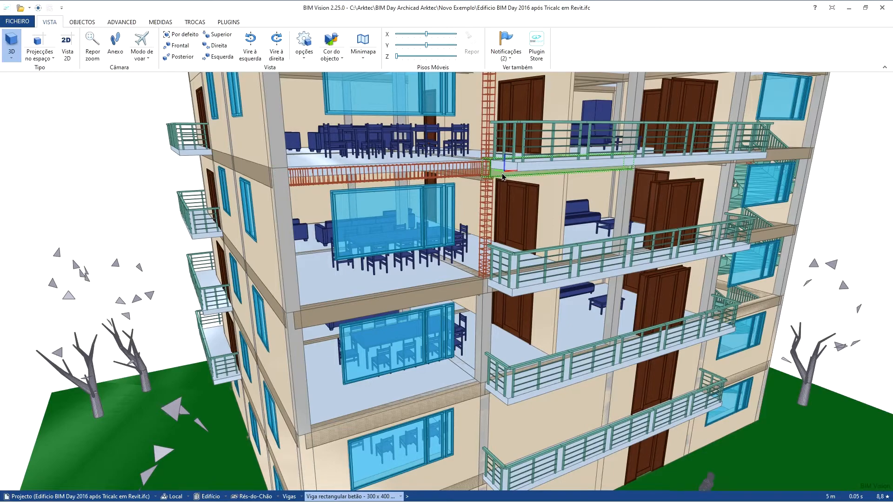
pyautogui.scroll(3, 494, 173)
pyautogui.moveTo(494, 170); pyautogui.dragTo(496, 224)
# - Switch to Tricalc and view the whole rendered concrete structure
pyautogui.hotkey('alt', 'Tab')
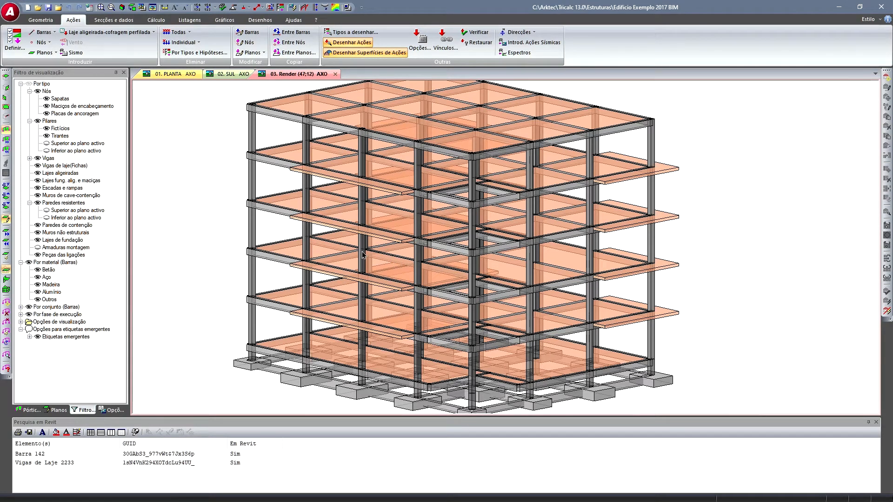
pyautogui.scroll(-2, 363, 255)
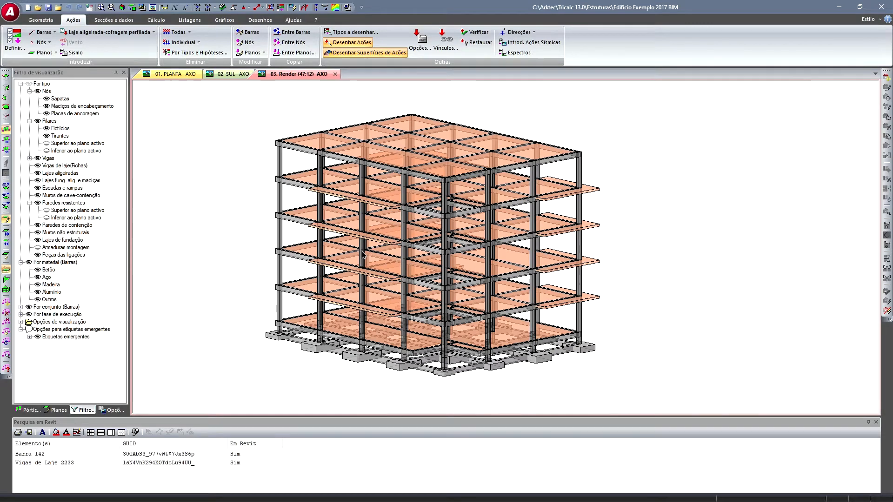
pyautogui.press('alt')
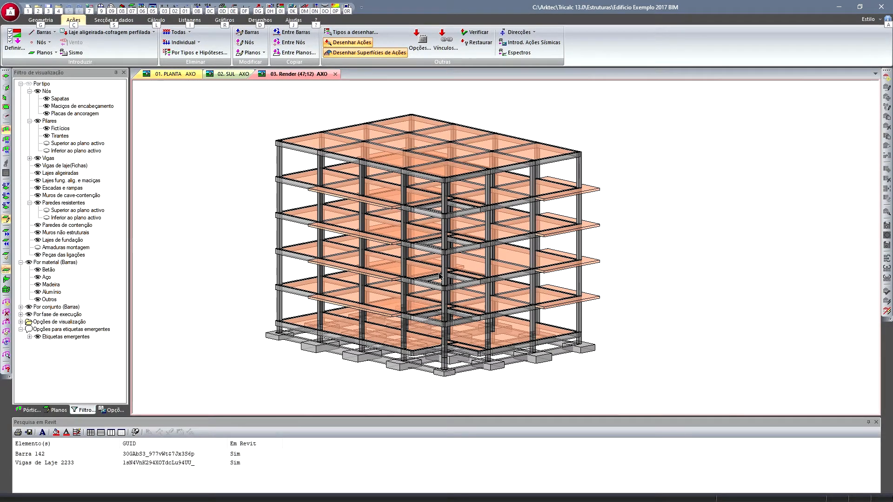
# - Switch to Revit and inspect the reinforced structural model in the 3D view, closing in on the upper-floor beams
pyautogui.hotkey('alt', 'Tab')
pyautogui.press('Tab')
pyautogui.press('Tab')
pyautogui.press('Tab')
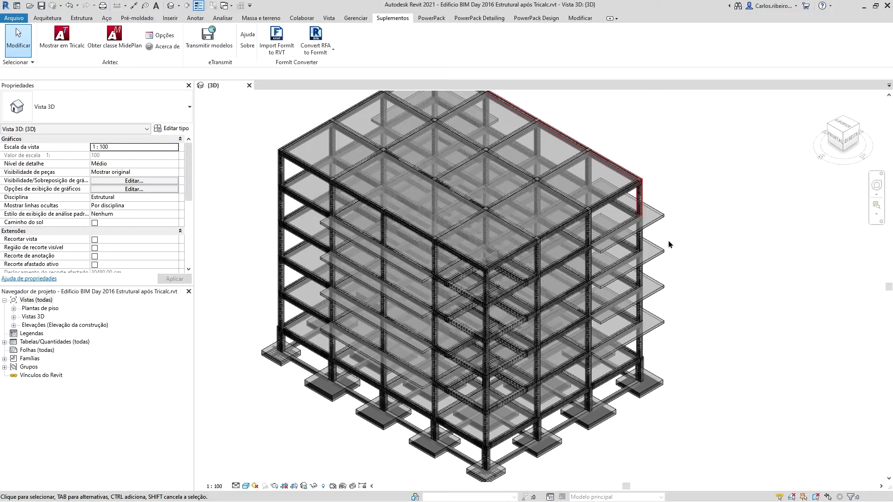
pyautogui.moveTo(840, 142); pyautogui.dragTo(837, 133)
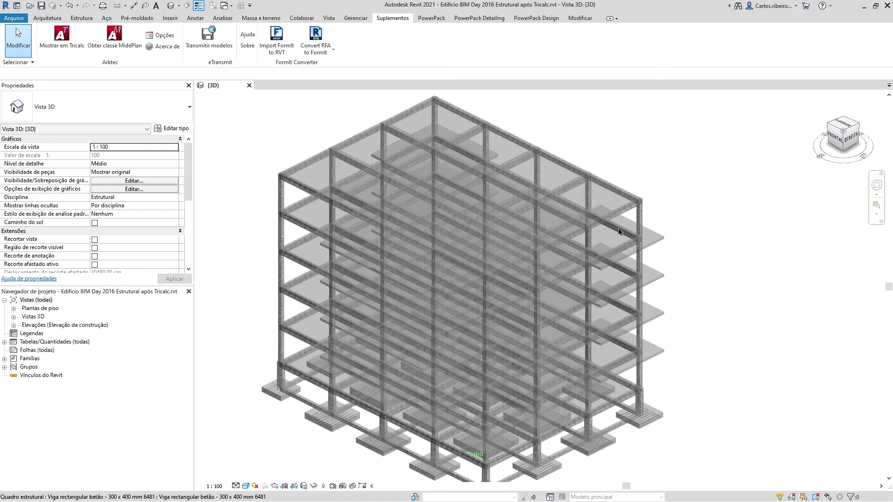
pyautogui.scroll(1, 346, 205)
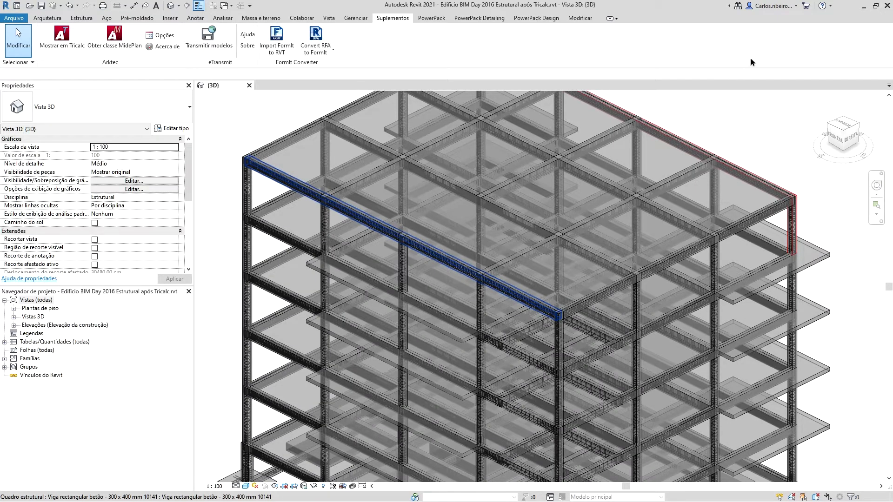
# - Switch to Constructo, show the project commands, and bring the article codes and descriptions of the Edificio BIM Day 2016 budget into view
pyautogui.hotkey('alt', 'Tab')
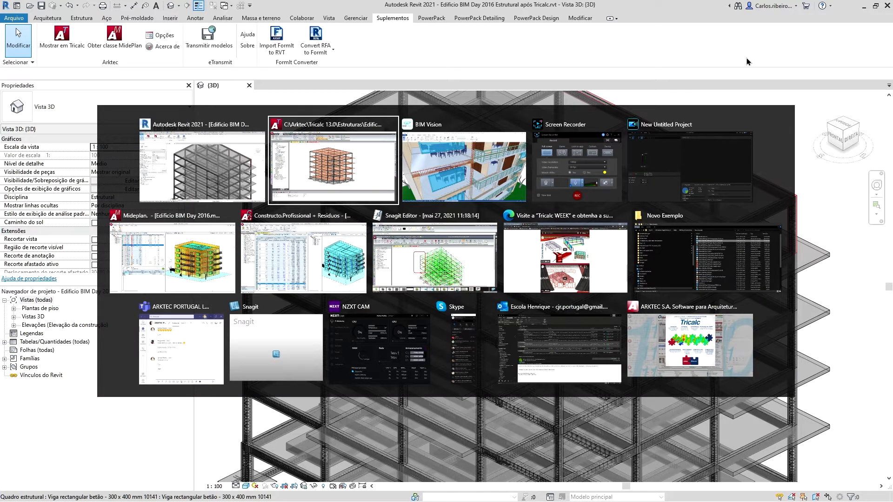
pyautogui.hotkey('alt', 'Tab')
pyautogui.hotkey('alt', 'Tab')
pyautogui.hotkey('alt', 'Tab')
pyautogui.hotkey('alt', 'Tab')
pyautogui.hotkey('alt', 'Tab')
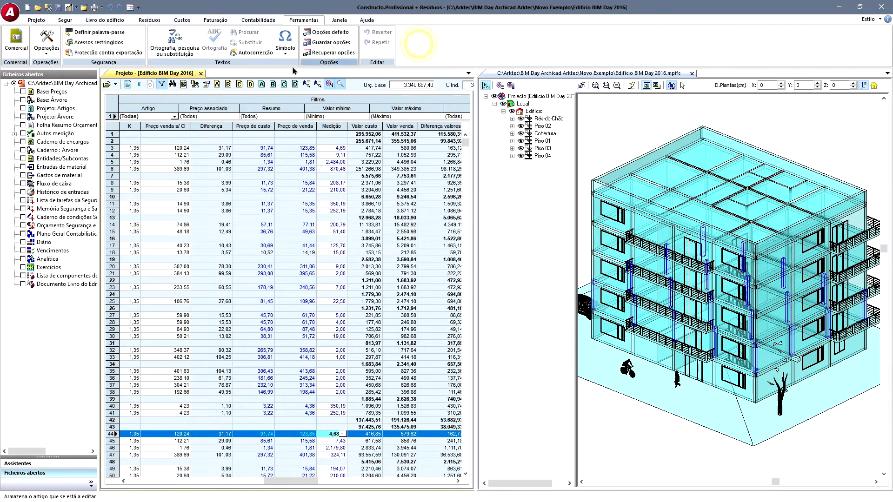
pyautogui.click(42, 20)
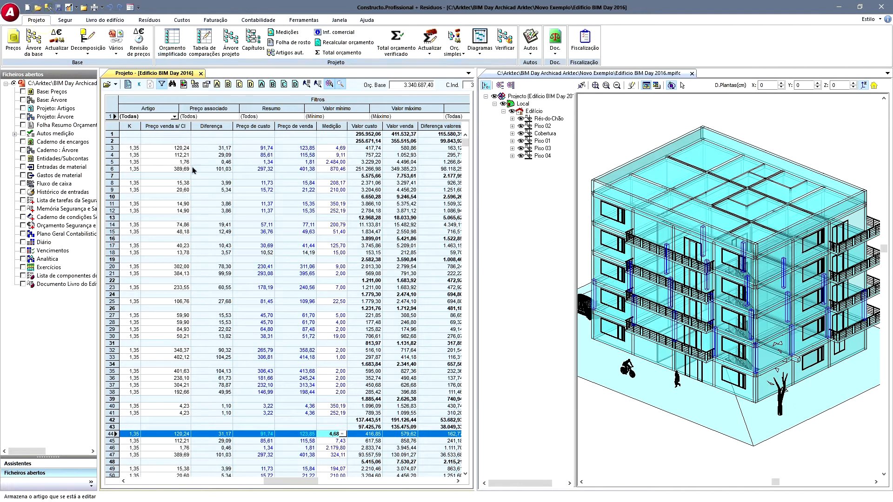
pyautogui.moveTo(294, 482); pyautogui.dragTo(148, 468)
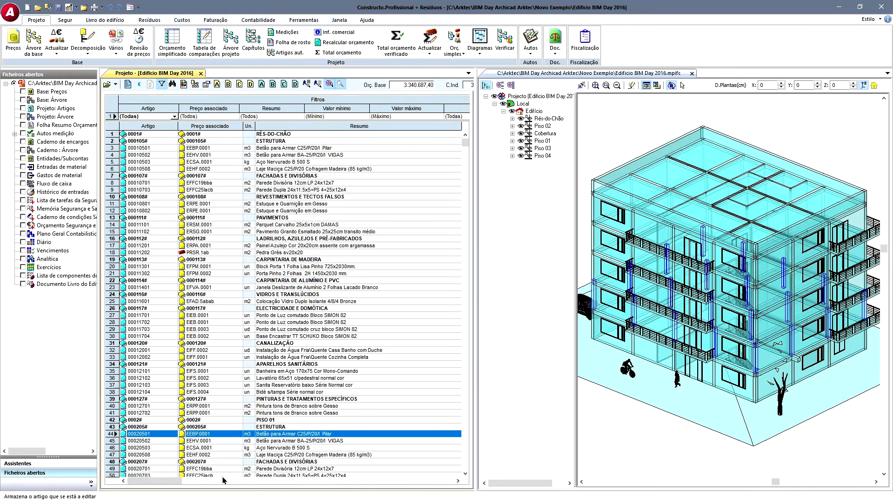
pyautogui.moveTo(172, 486); pyautogui.dragTo(155, 479)
# - Compare the IFC measurement list in Mideplan with the budget articles in Constructo, ending back in Mideplan
pyautogui.hotkey('alt', 'Tab')
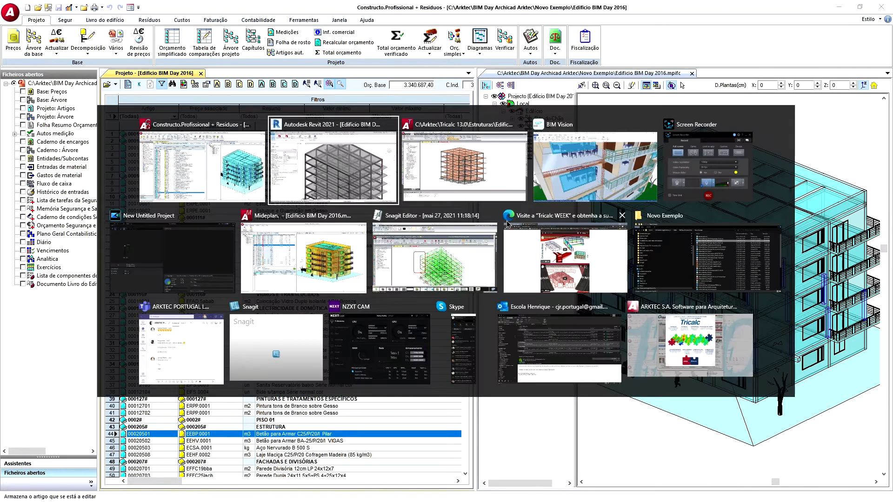
pyautogui.hotkey('alt', 'Tab')
pyautogui.hotkey('alt', 'Tab')
pyautogui.hotkey('alt', 'Tab')
pyautogui.hotkey('alt', 'Tab')
pyautogui.hotkey('alt', 'Tab')
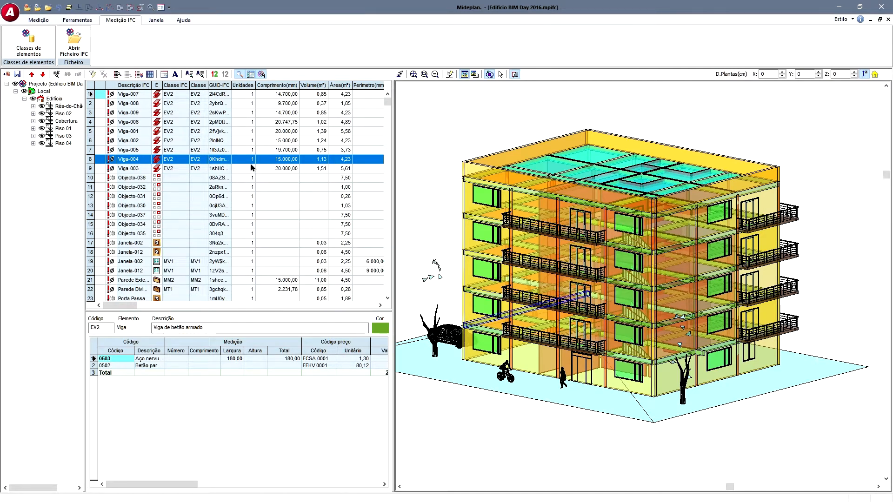
pyautogui.hotkey('alt', 'Tab')
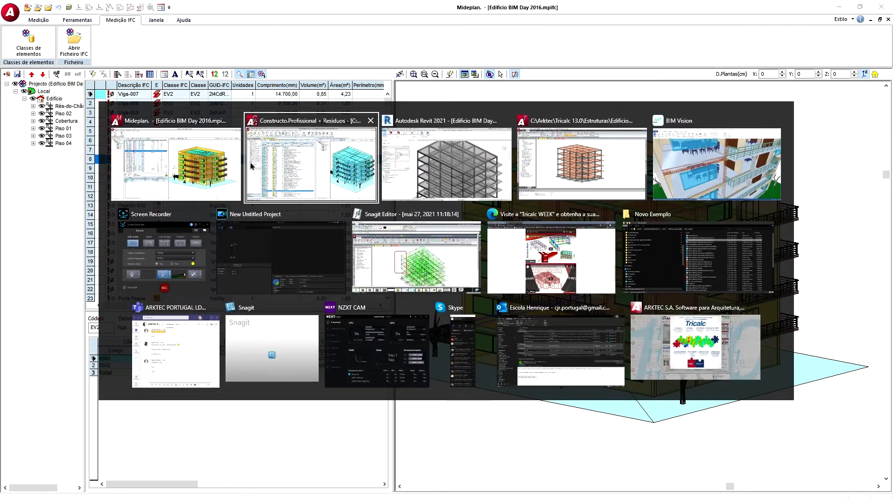
pyautogui.click(299, 173)
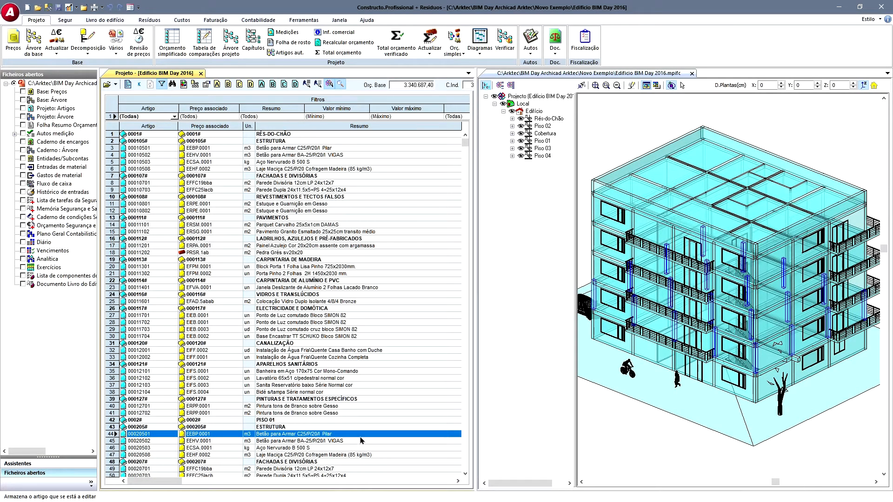
pyautogui.hotkey('alt', 'Tab')
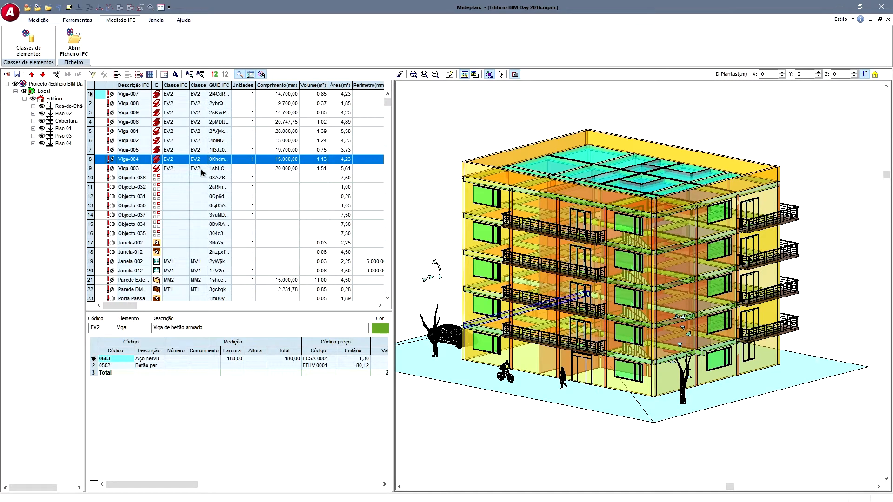
# - Open the element classes database and display the definition of the reinforced concrete pillar class EP2 (Pilar de betão armado)
pyautogui.click(29, 42)
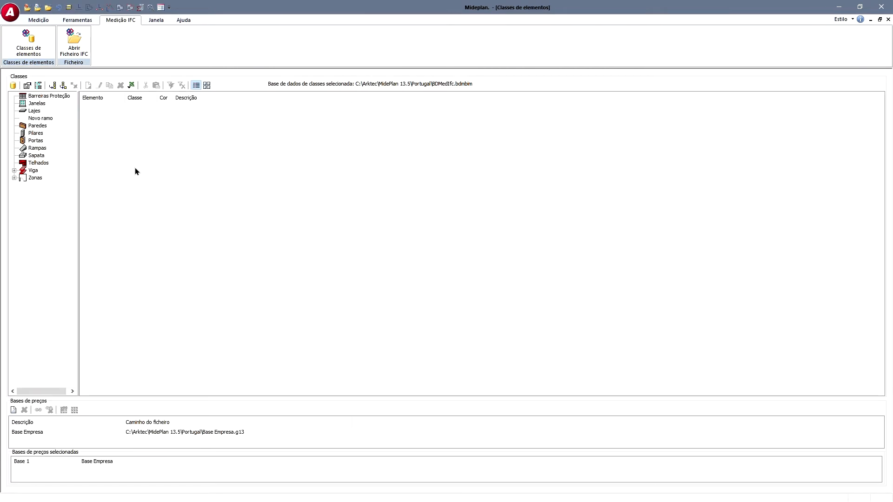
pyautogui.click(36, 134)
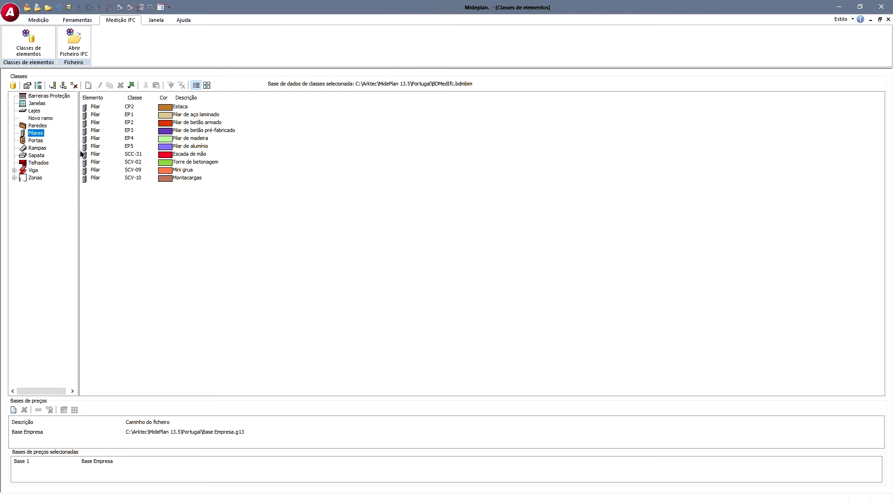
pyautogui.click(91, 124)
pyautogui.doubleClick(98, 124)
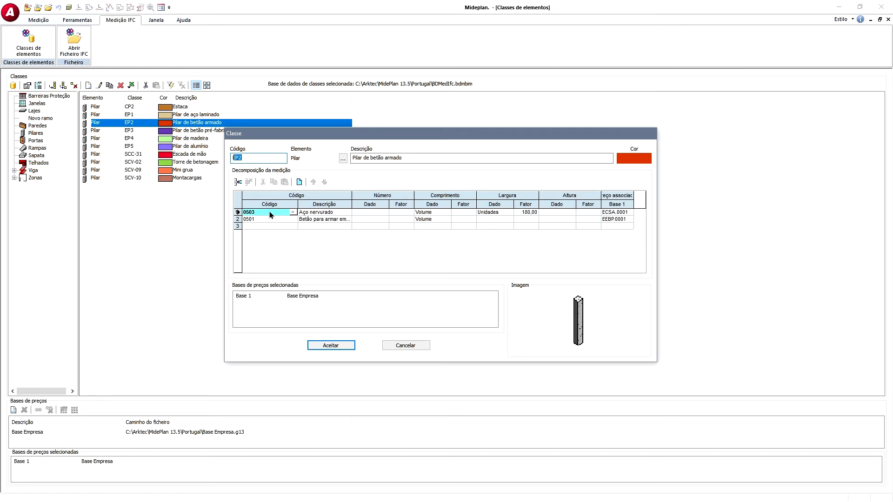
# - Review the EP2 concrete line 0501 and look up its associated price EEBP.0001 in Base Empresa, keeping that price selected
pyautogui.click(261, 221)
pyautogui.click(339, 223)
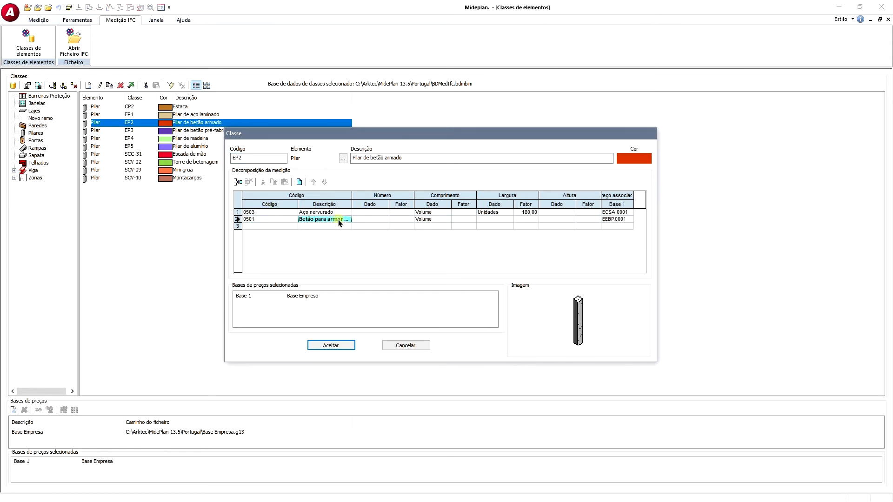
pyautogui.click(428, 221)
pyautogui.click(614, 221)
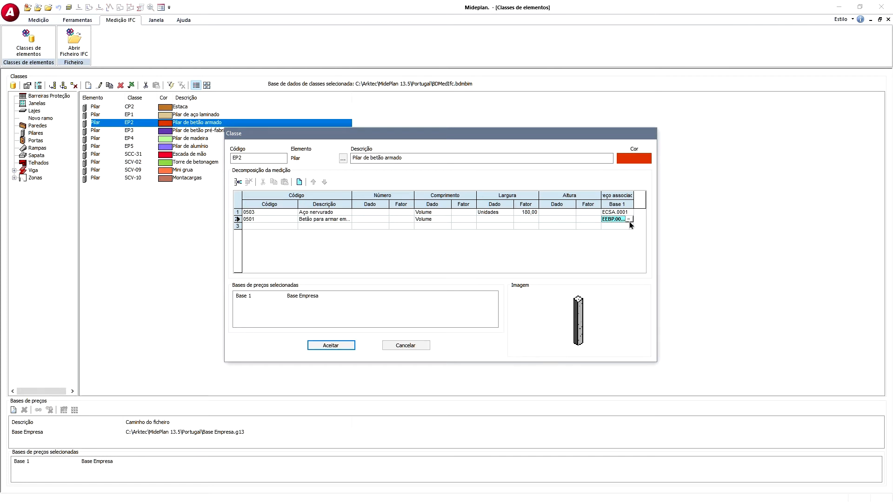
pyautogui.click(628, 220)
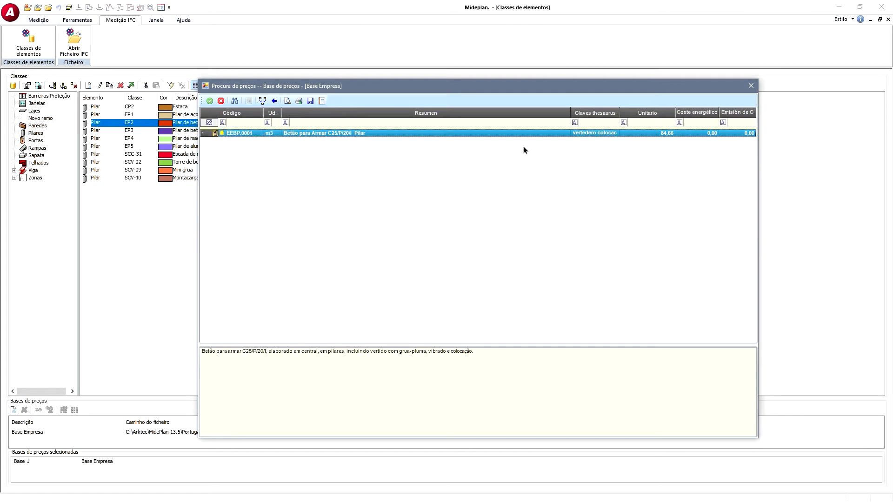
pyautogui.doubleClick(420, 133)
# - Look up the Base Empresa price ECSA.0001 associated with the ribbed steel line 0503 of class EP2
pyautogui.click(263, 213)
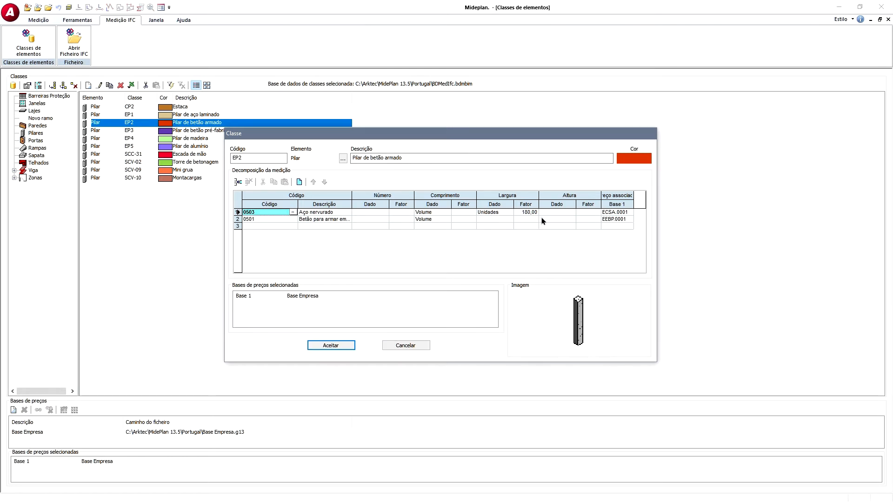
pyautogui.click(612, 213)
pyautogui.click(628, 212)
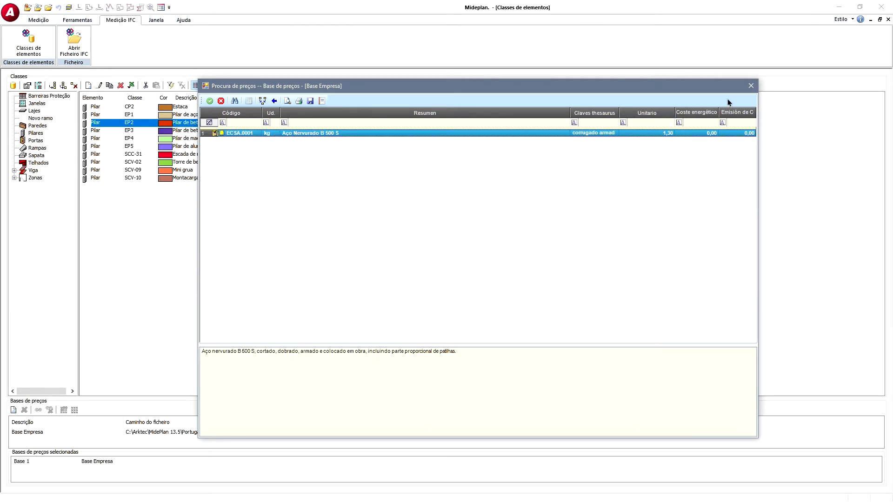
# - Close the Base Empresa price lookup and cancel out of the EP2 class definition
pyautogui.click(750, 86)
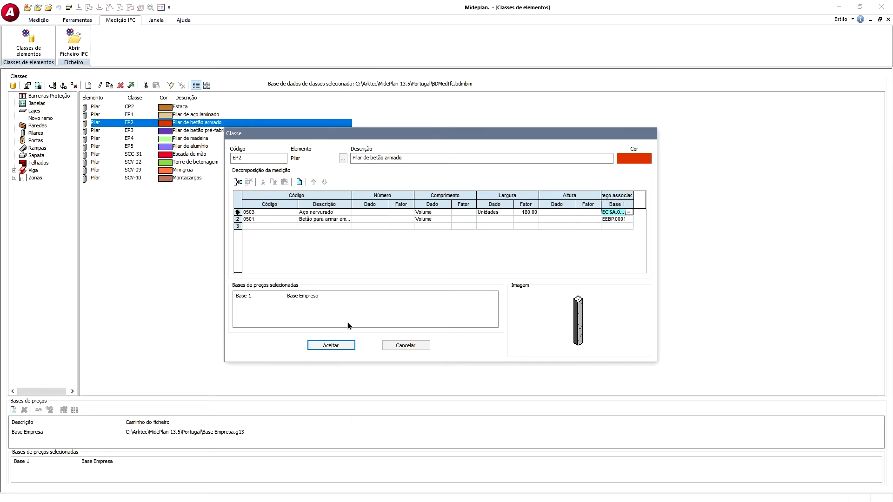
pyautogui.click(404, 346)
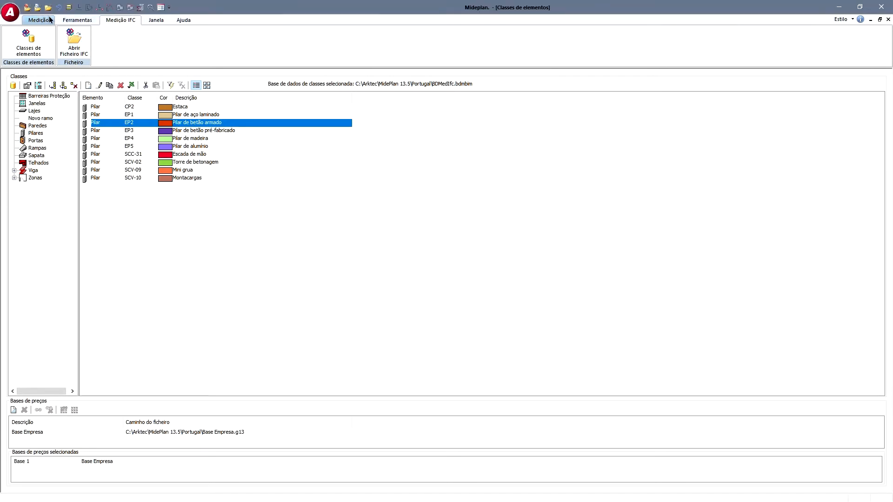
pyautogui.click(74, 49)
pyautogui.click(577, 379)
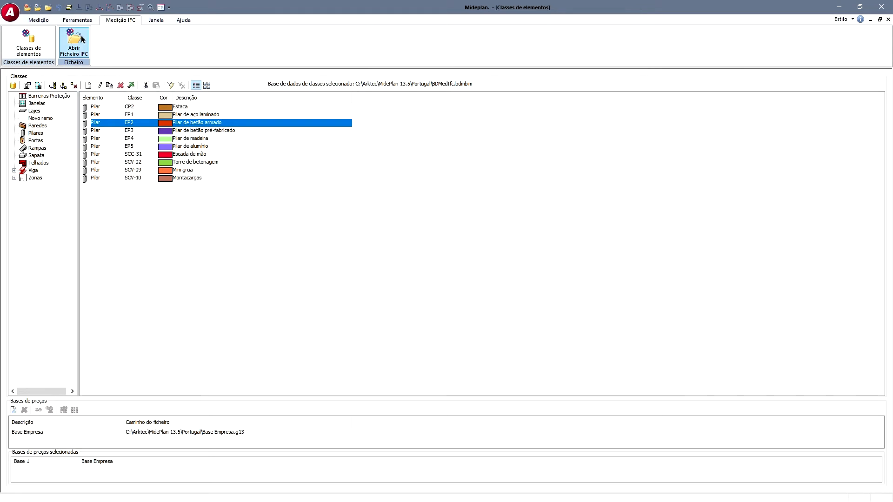
pyautogui.click(70, 48)
pyautogui.click(35, 50)
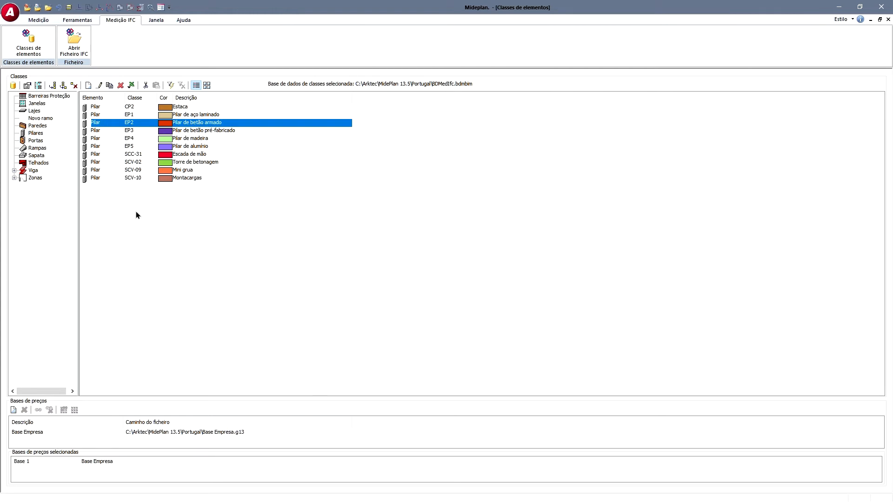
# - Switch to Constructo and select the two-leaf pine door article 00011302 to review its measurement, prices and elements in the 3D model
pyautogui.hotkey('alt', 'Tab')
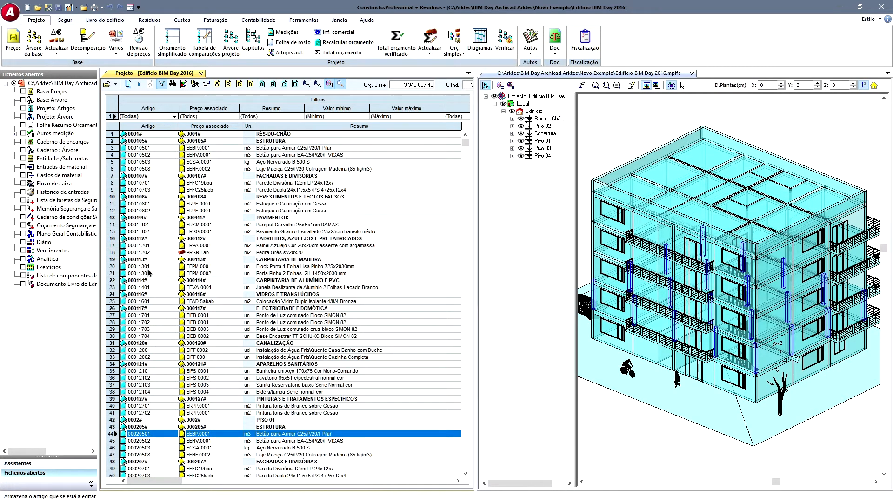
pyautogui.click(113, 274)
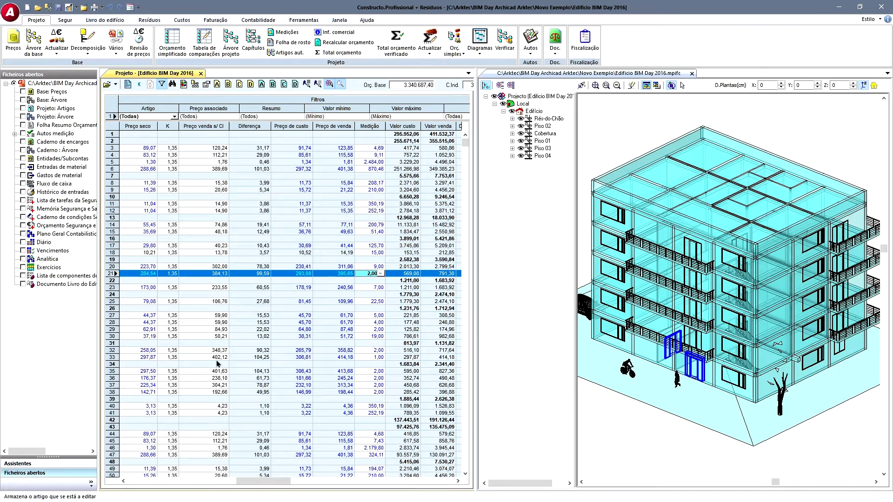
pyautogui.moveTo(258, 480); pyautogui.dragTo(143, 471)
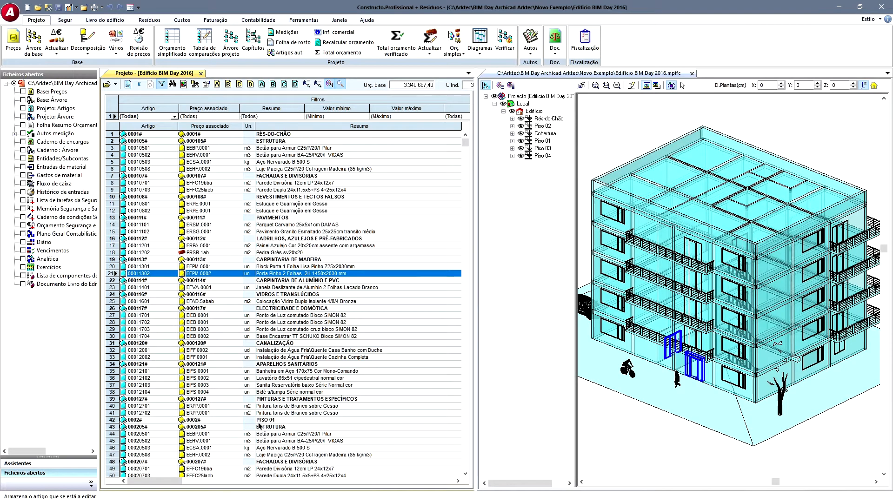
# - Select the Piso 01 pillar concrete article 00020501 and hide Piso 04, Piso 03, Cobertura and Piso 02 in the IFC model
pyautogui.click(120, 435)
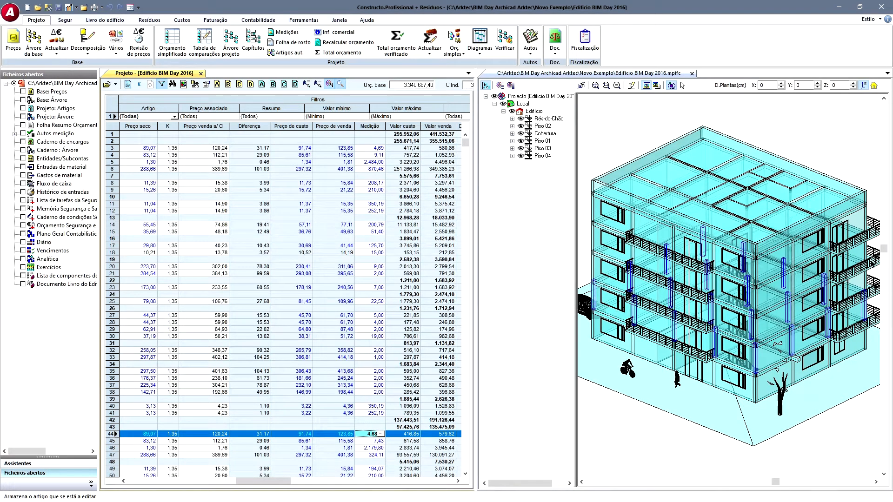
pyautogui.click(520, 157)
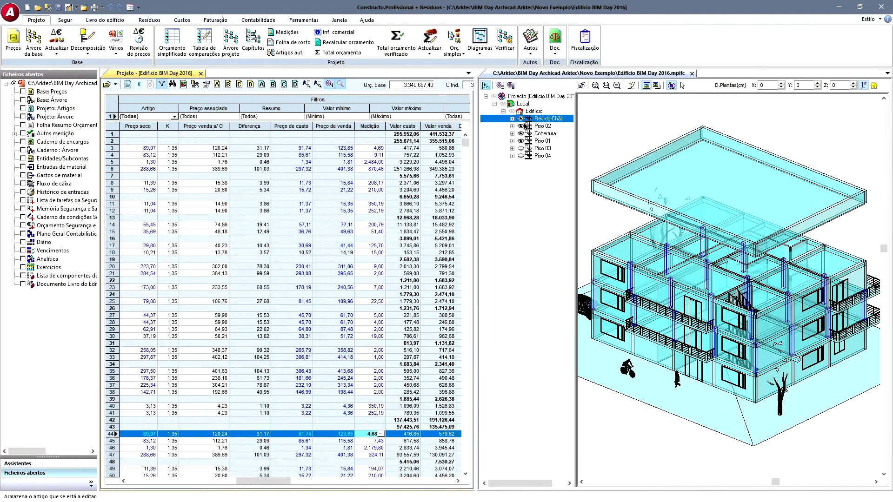
pyautogui.click(521, 133)
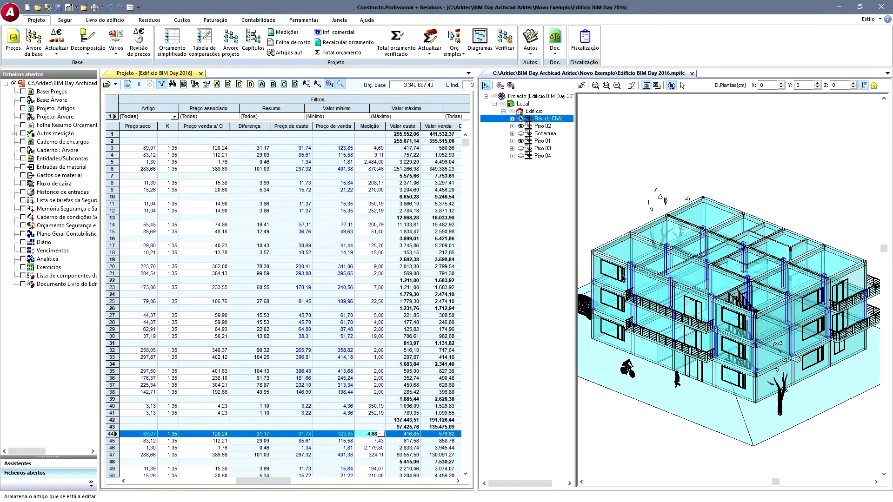
pyautogui.click(521, 126)
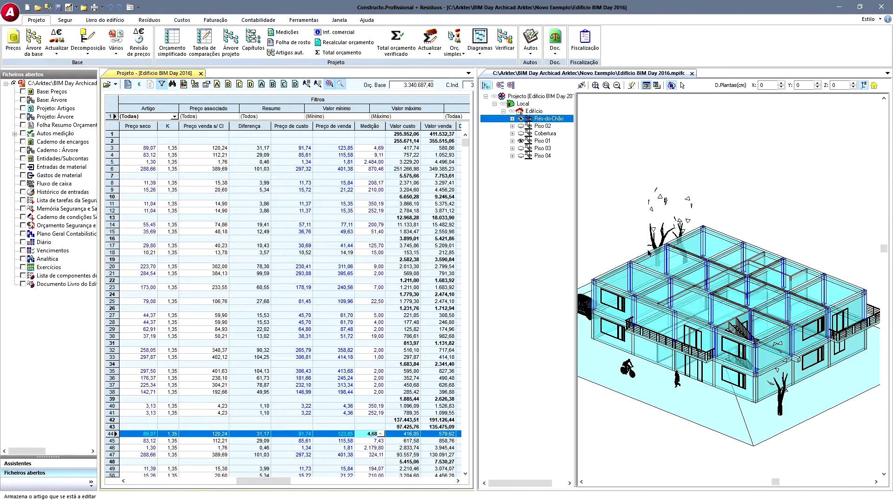
# - Inspect the highlighted Piso 01 pillars in the model up close, switching that storey's visibility off and back on
pyautogui.moveTo(648, 285); pyautogui.dragTo(651, 286)
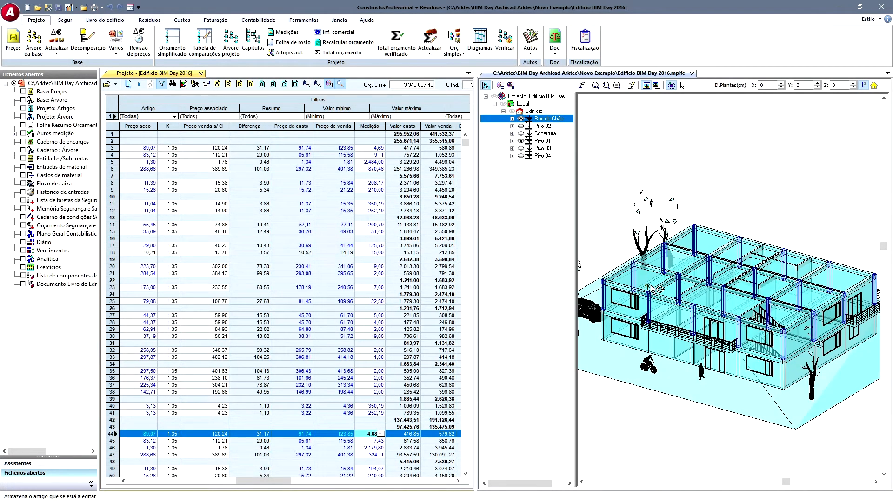
pyautogui.scroll(2, 651, 288)
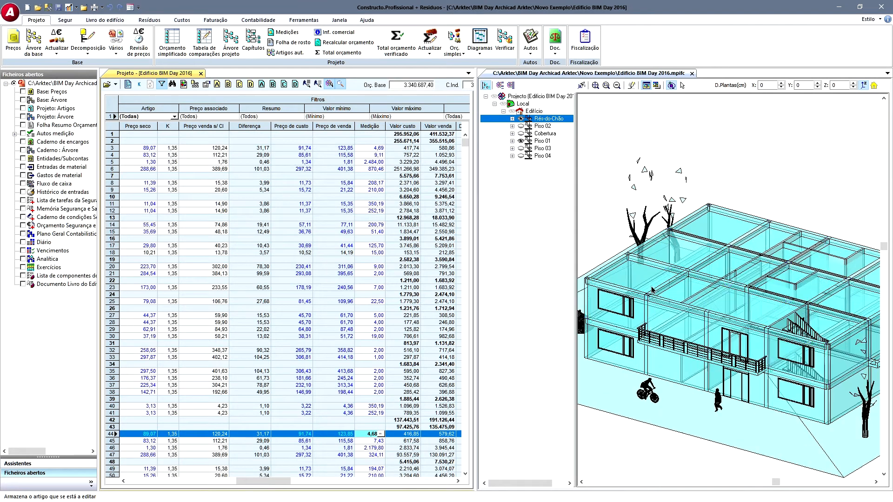
pyautogui.click(520, 141)
pyautogui.click(521, 141)
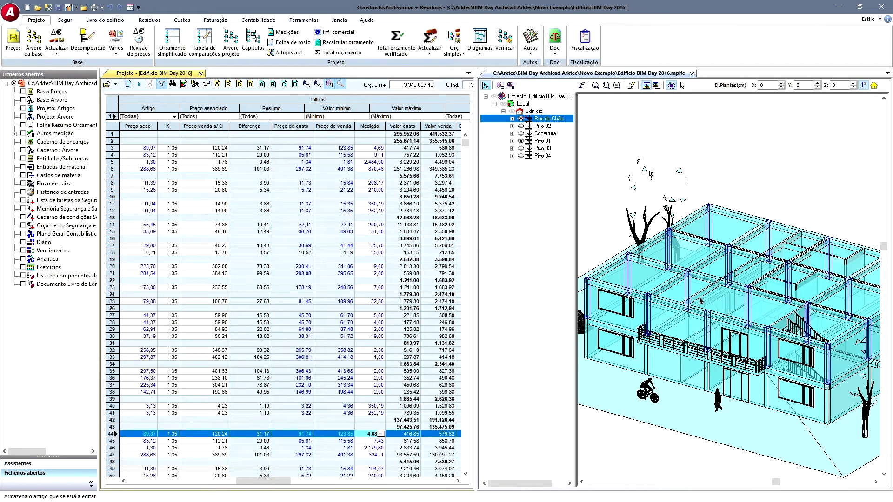
pyautogui.scroll(3, 711, 288)
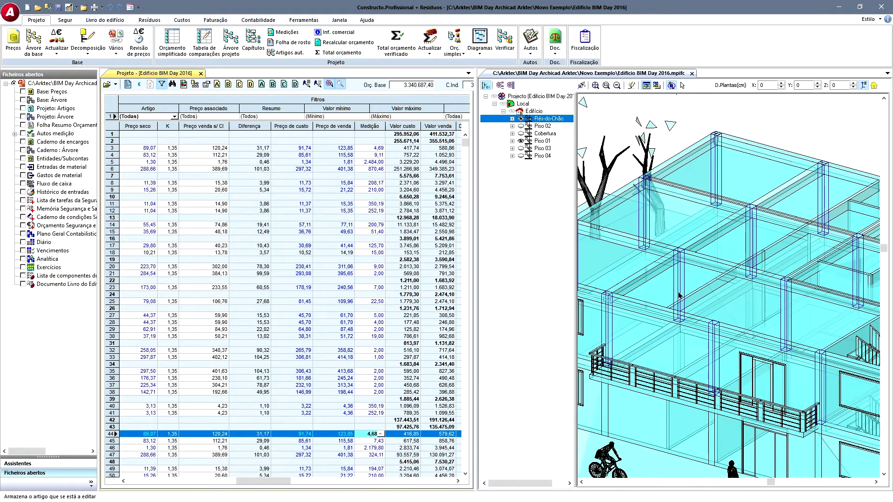
pyautogui.scroll(-2, 680, 303)
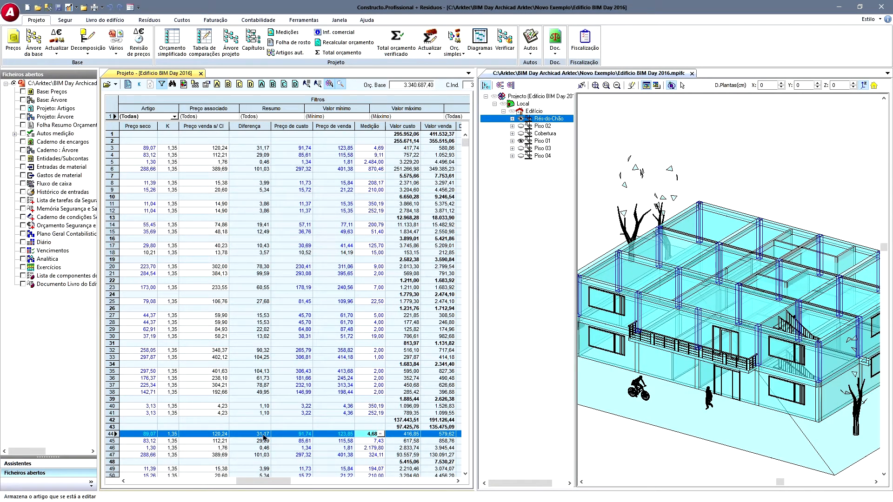
# - Open the measurement lines of article 00020501 and widen the BIM column to show the full element identifiers
pyautogui.click(267, 483)
pyautogui.moveTo(267, 483); pyautogui.dragTo(157, 483)
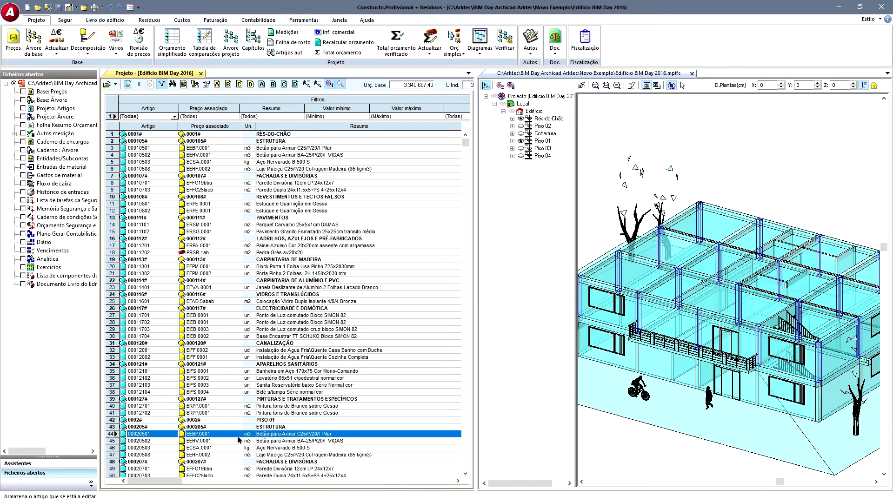
pyautogui.moveTo(179, 481); pyautogui.dragTo(297, 481)
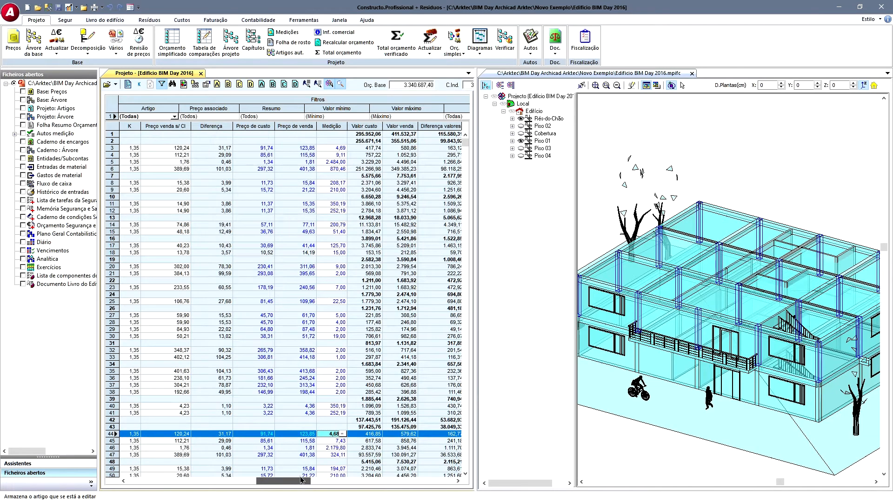
pyautogui.doubleClick(342, 433)
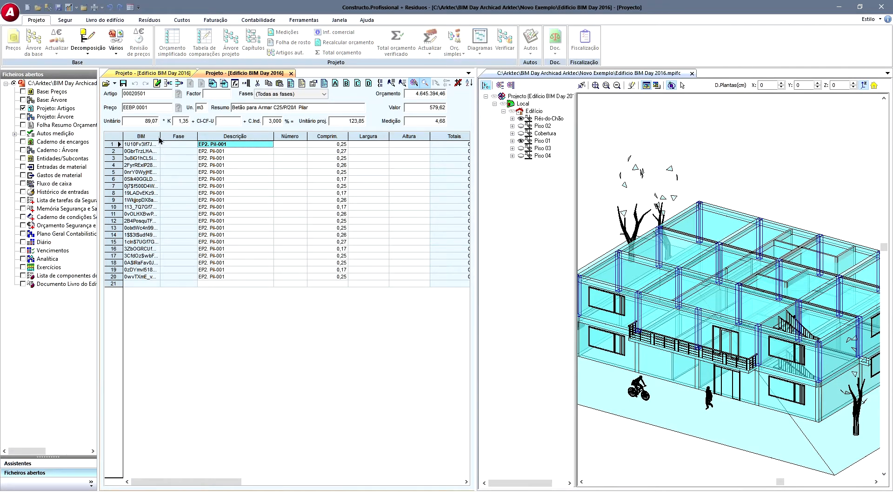
pyautogui.moveTo(160, 136); pyautogui.dragTo(193, 136)
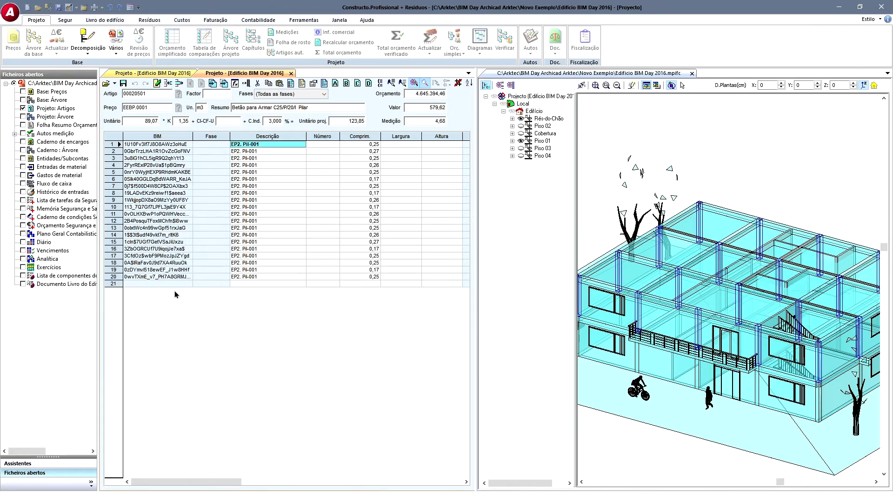
# - Select pillar measurement lines 6 and 11 together and locate the two pillars in the Tricalc structural model
pyautogui.click(114, 179)
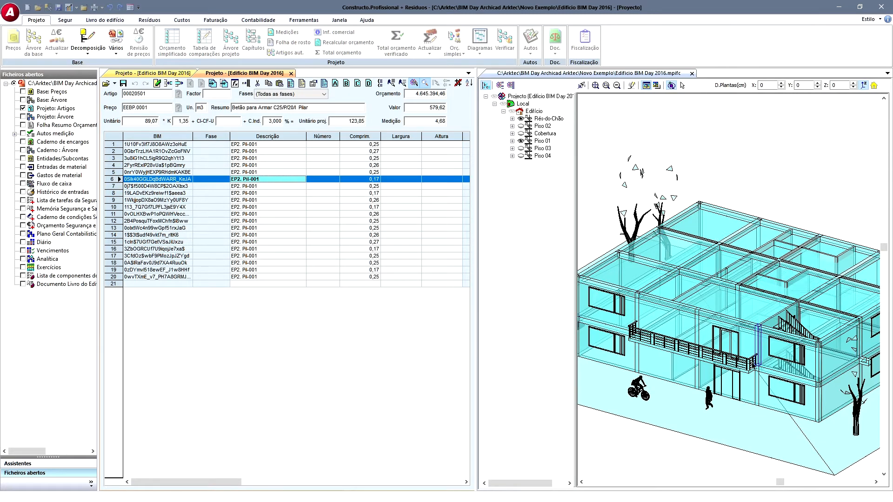
pyautogui.keyDown('ctrl'); pyautogui.click(117, 215); pyautogui.keyUp('ctrl')
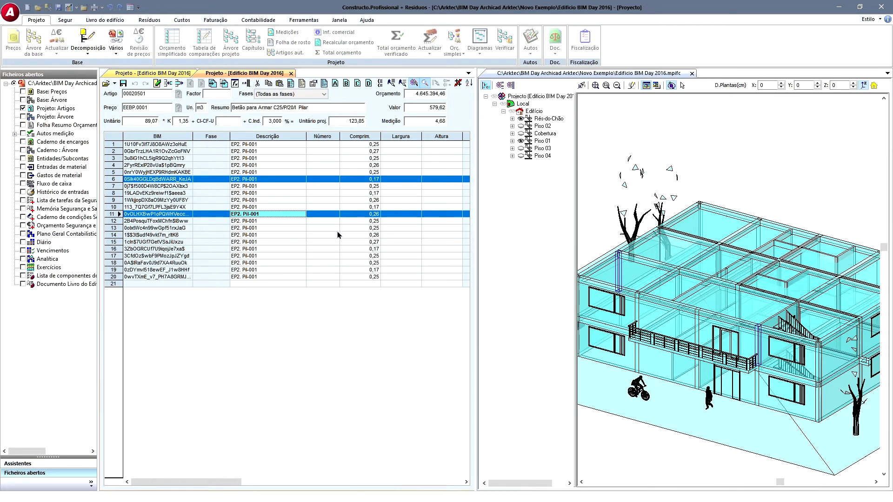
pyautogui.click(403, 84)
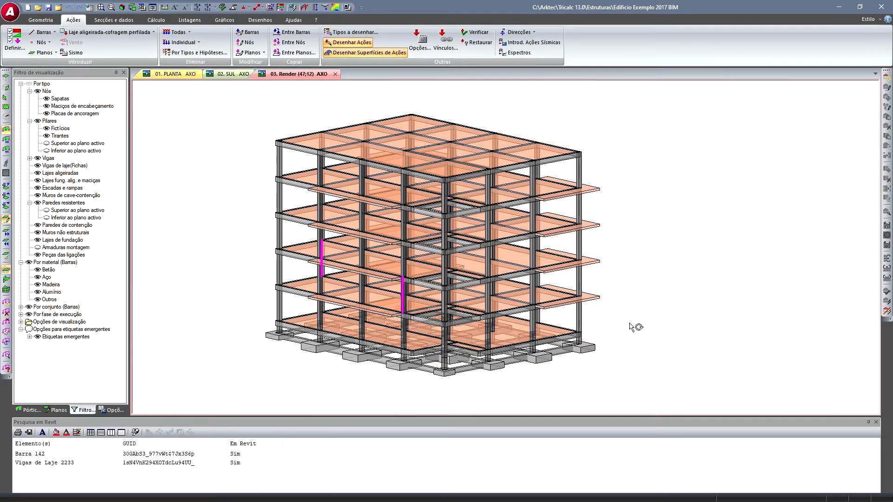
pyautogui.moveTo(630, 324); pyautogui.dragTo(634, 323, button='middle')
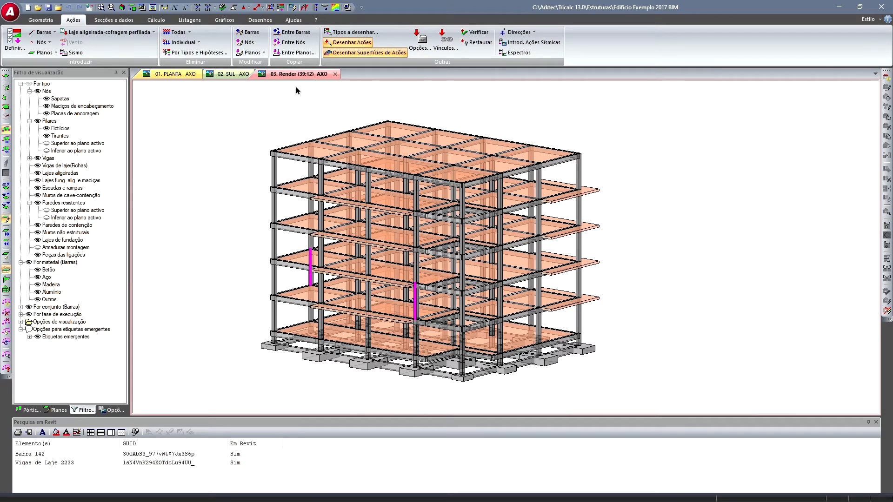
# - Run the directBIM command Mostrar elementos em Autodesk Revit for the two highlighted pillars, using an axonometric display of view 01
pyautogui.click(41, 20)
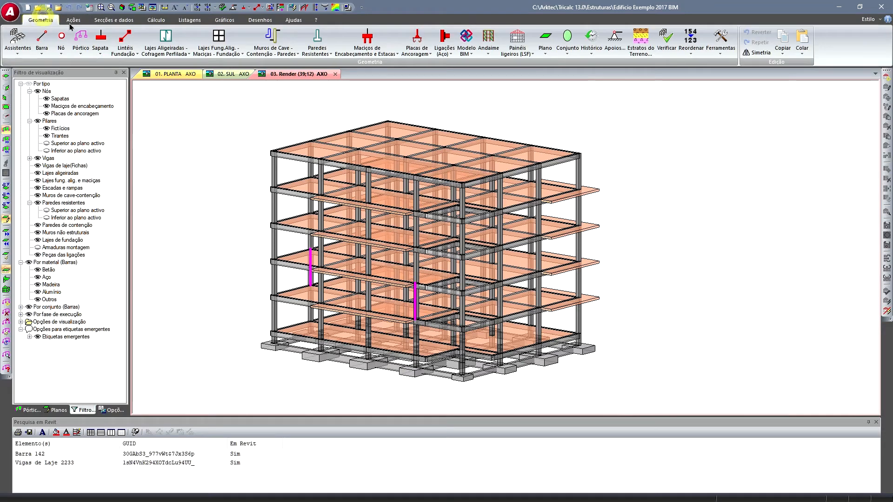
pyautogui.click(465, 49)
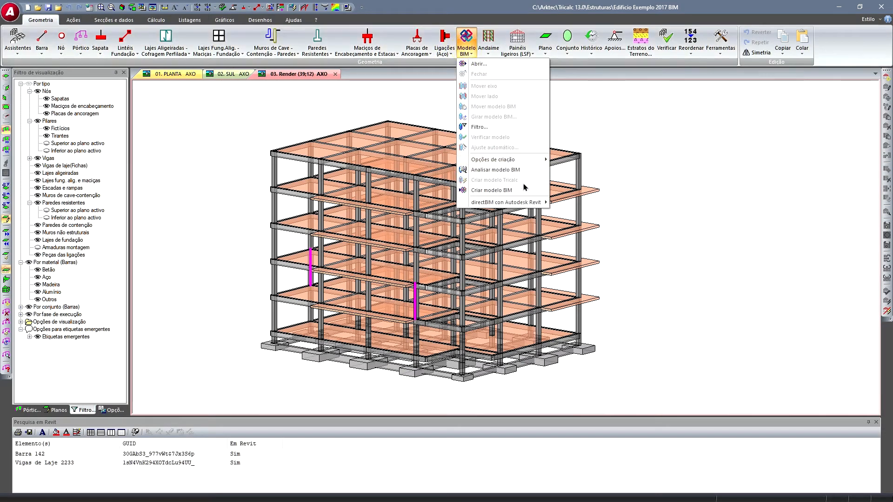
pyautogui.moveTo(518, 205)
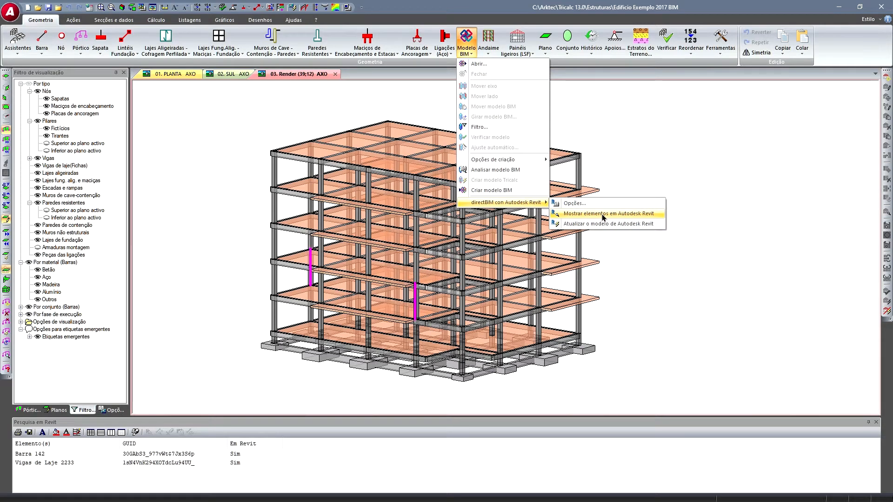
pyautogui.click(603, 214)
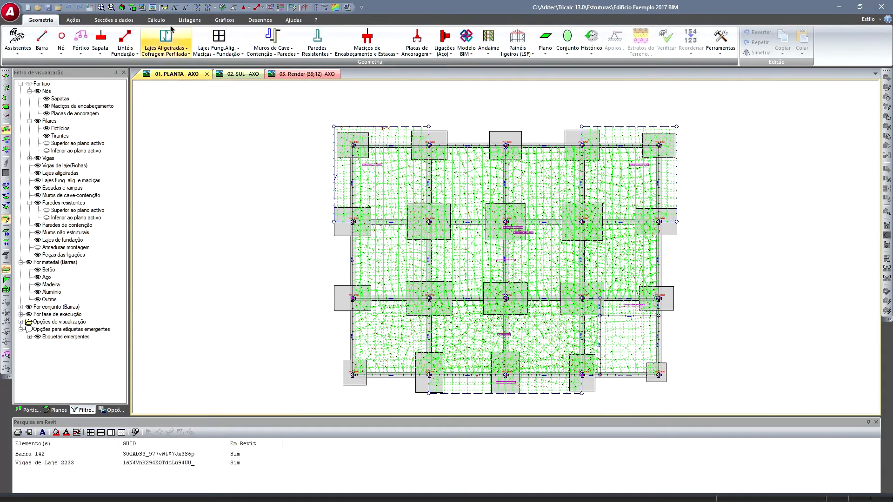
pyautogui.click(120, 7)
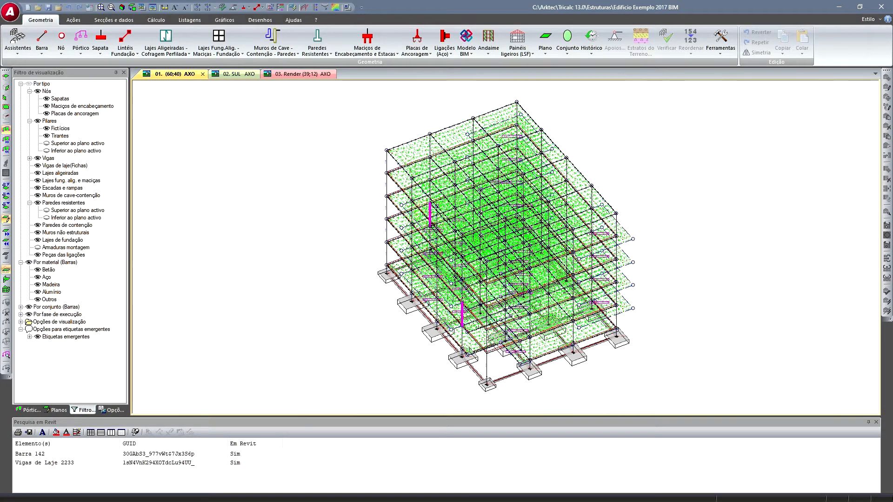
pyautogui.scroll(3, 459, 309)
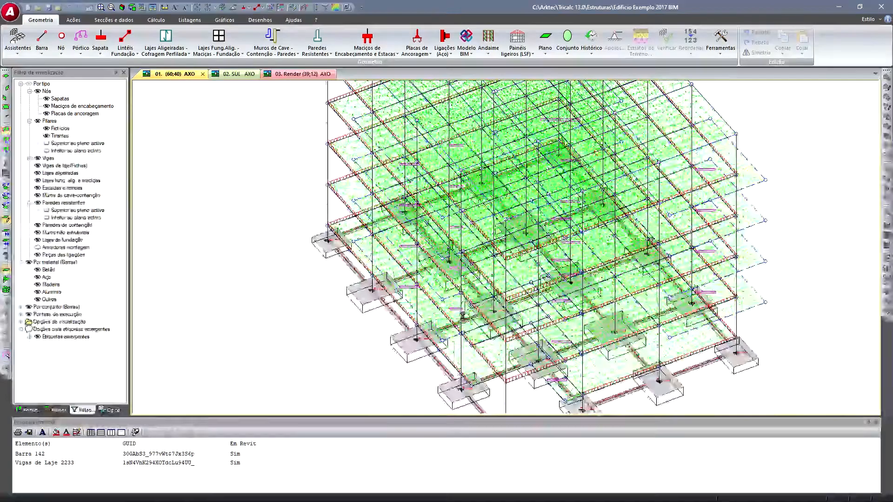
pyautogui.rightClick(272, 237)
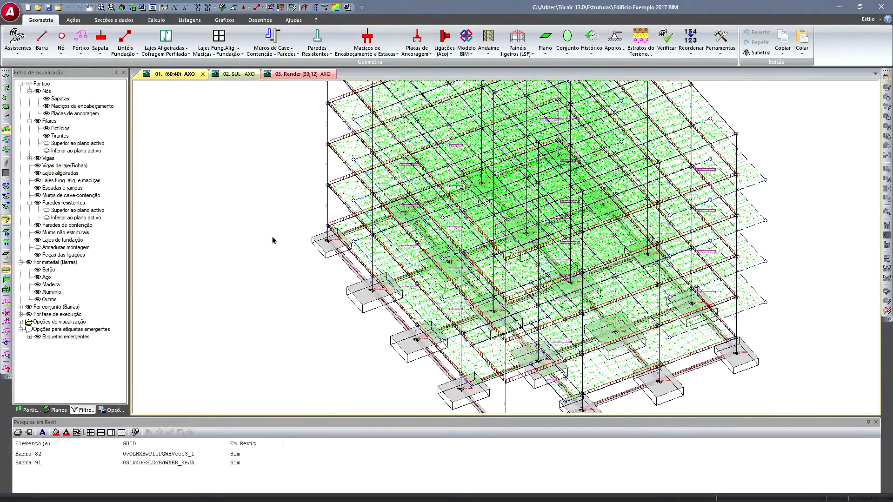
# - Switch to Revit and examine the two selected structural pillars in the 3D view from slightly different angles
pyautogui.hotkey('alt', 'Tab')
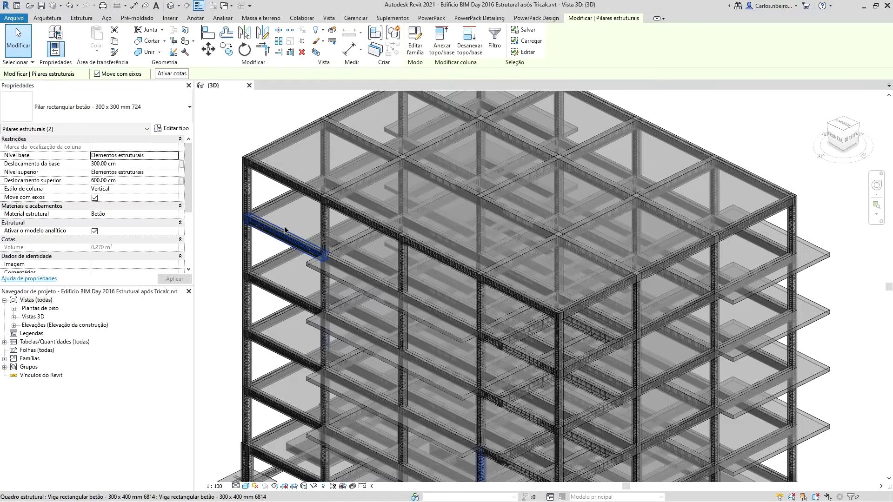
pyautogui.scroll(-1, 841, 265)
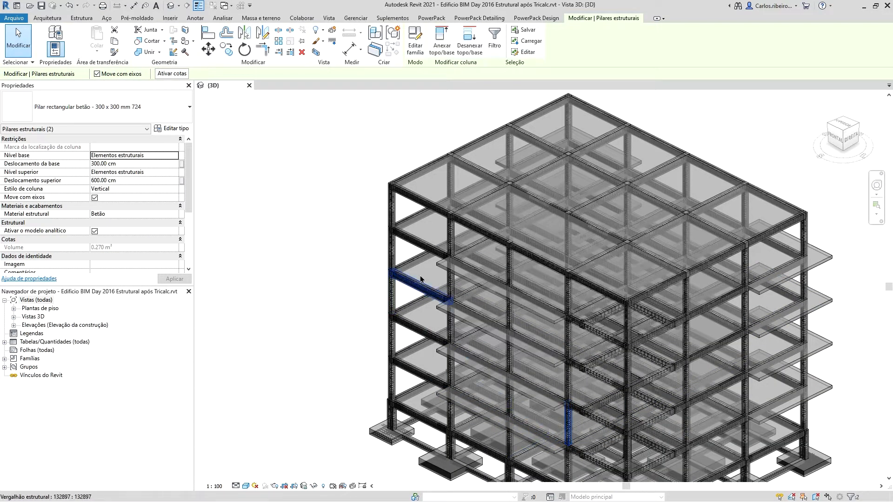
pyautogui.keyDown('shift'); pyautogui.moveTo(353, 241); pyautogui.dragTo(353, 210, button='middle'); pyautogui.keyUp('shift')
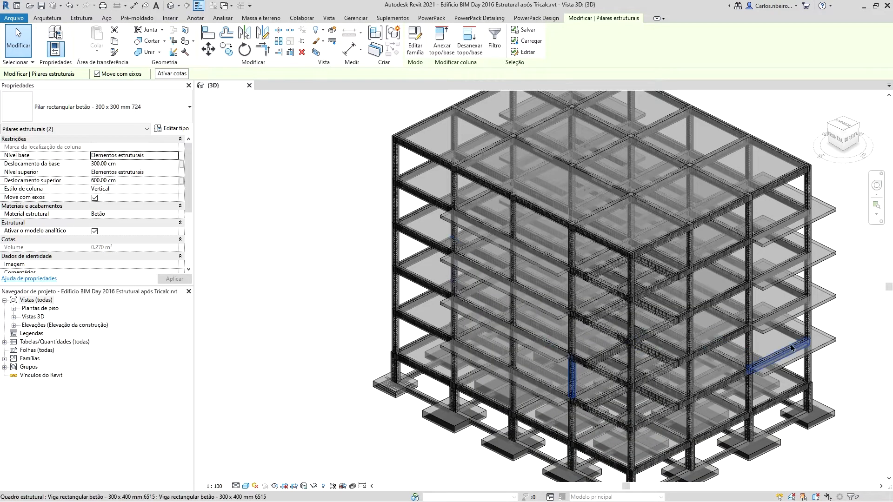
pyautogui.moveTo(843, 138); pyautogui.dragTo(842, 134)
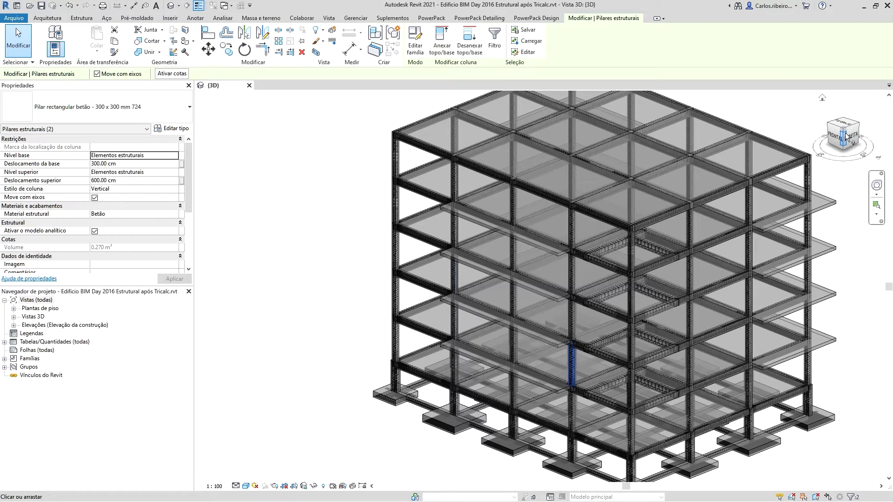
# - Orbit the Revit 3D view to a lower angle around the two selected pillars and display the Arktec add-in commands
pyautogui.click(848, 137)
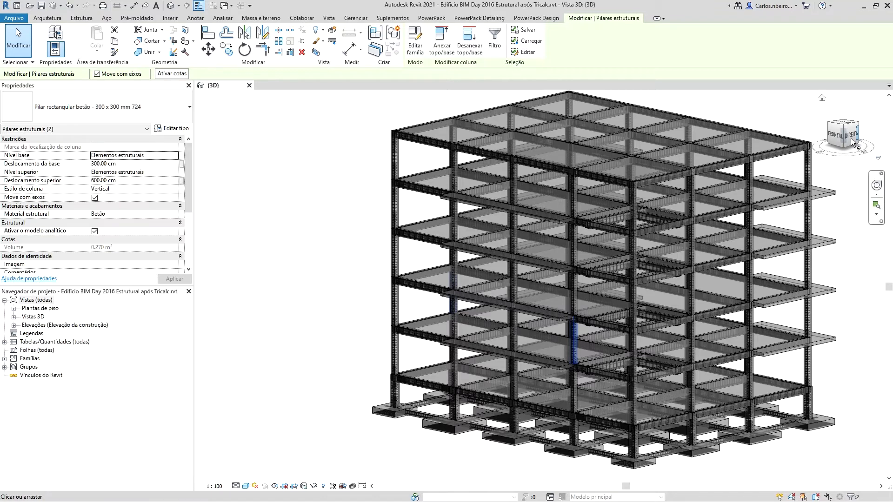
pyautogui.moveTo(844, 137); pyautogui.dragTo(816, 161)
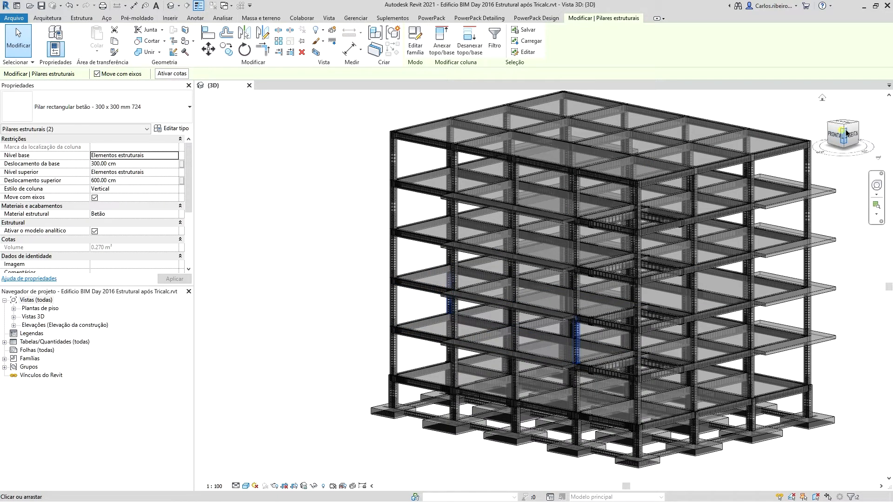
pyautogui.moveTo(856, 134); pyautogui.dragTo(858, 132)
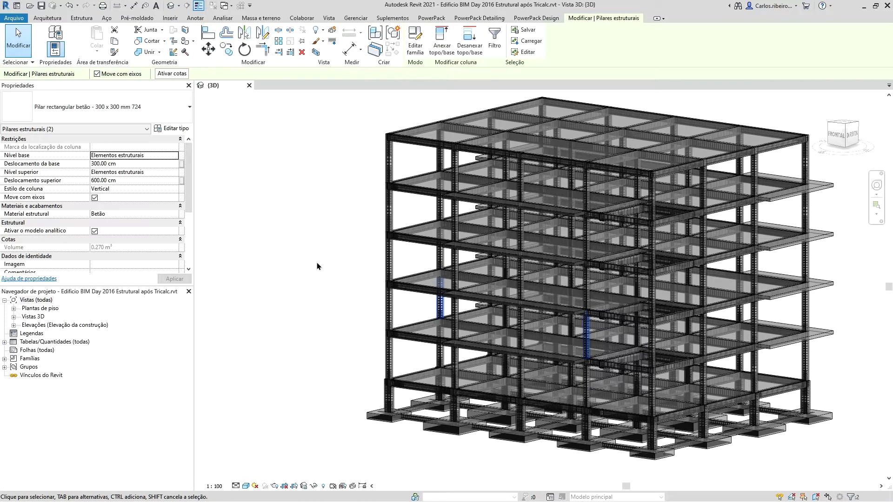
pyautogui.click(394, 20)
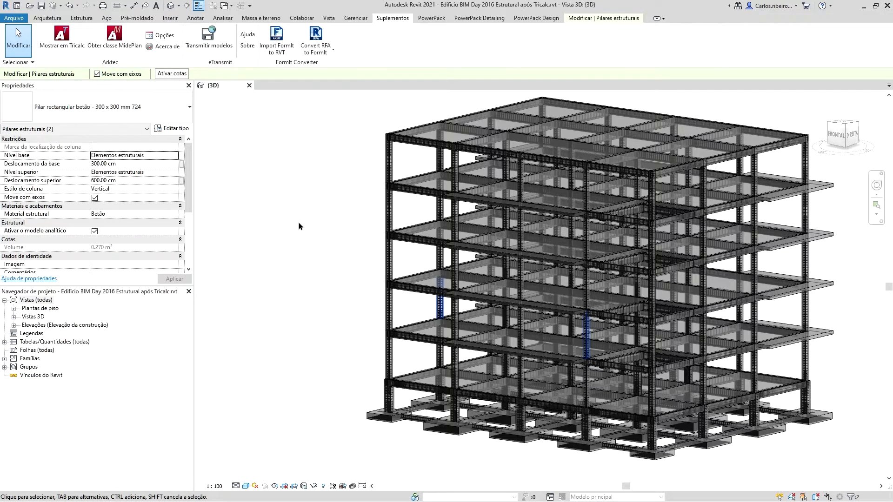
# - Switch to Tricalc and review the directBIM con Autodesk Revit commands available for the BIM model
pyautogui.hotkey('alt', 'Tab')
pyautogui.moveTo(305, 166); pyautogui.dragTo(282, 226, button='middle')
pyautogui.keyDown('shift'); pyautogui.moveTo(781, 259); pyautogui.dragTo(782, 248, button='middle'); pyautogui.keyUp('shift')
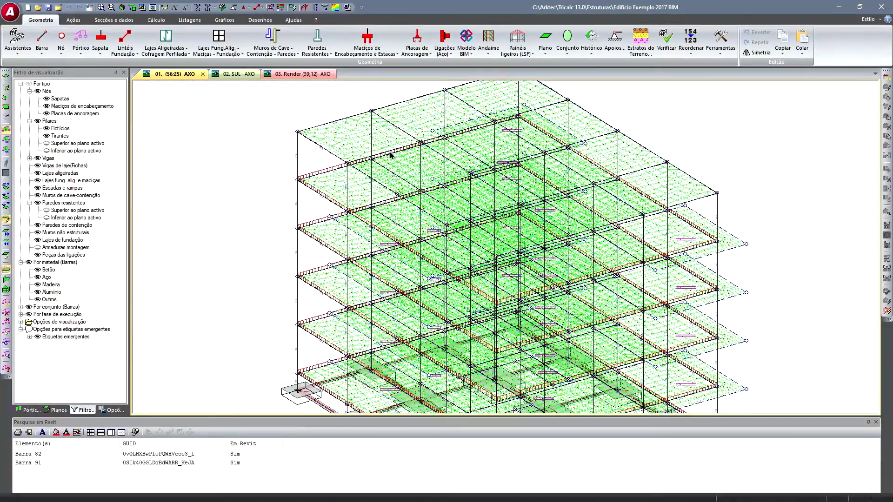
pyautogui.click(472, 54)
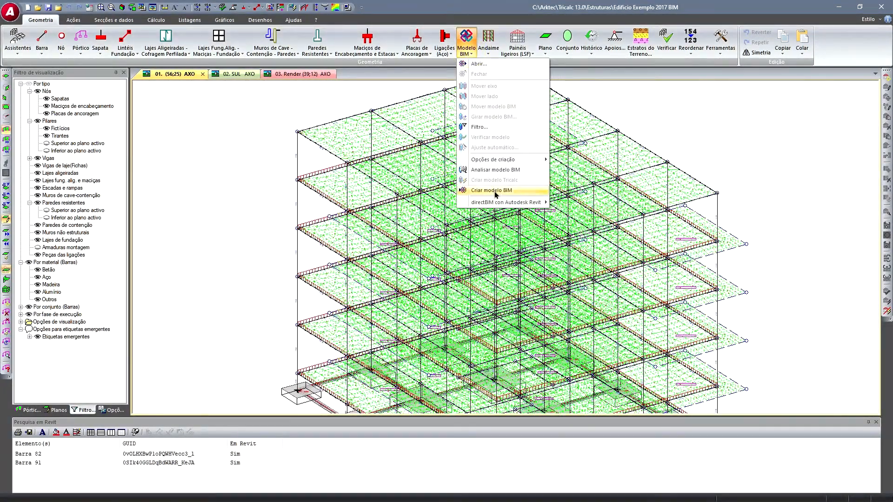
pyautogui.moveTo(521, 202)
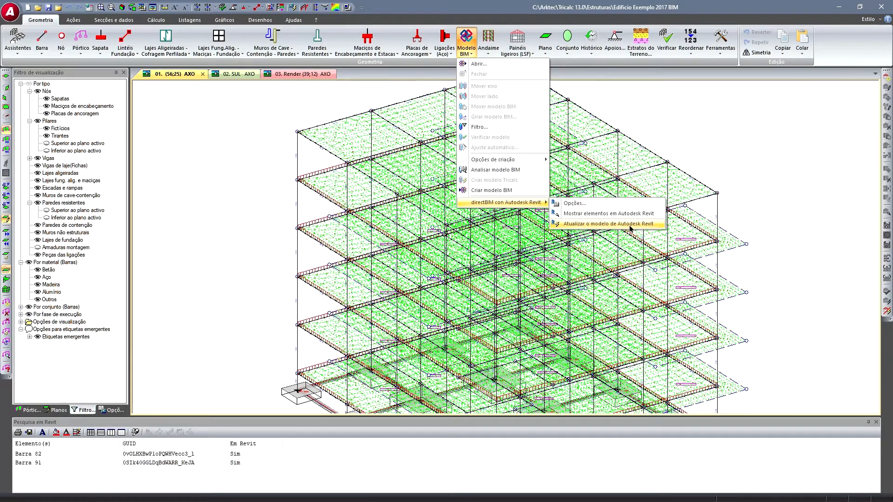
pyautogui.click(723, 138)
# - Return to Revit and clear the selection of the two structural pillars
pyautogui.hotkey('alt', 'Tab')
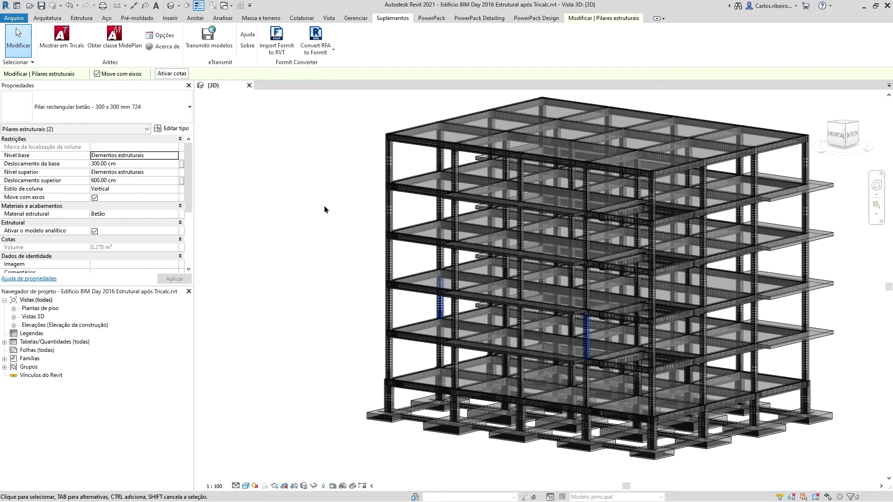
pyautogui.click(269, 188)
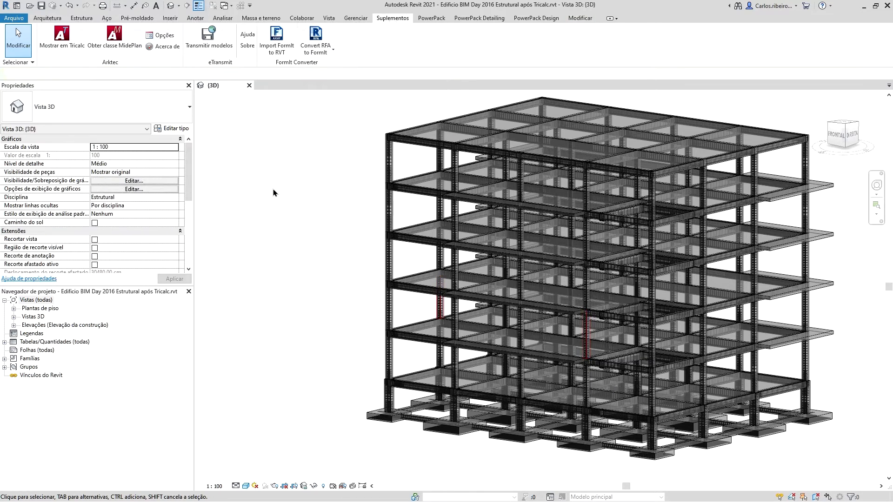
# - Switch to Mideplan and open the IFC measurement file Edificio BIM Day 2016.mpifc
pyautogui.hotkey('alt', 'Tab')
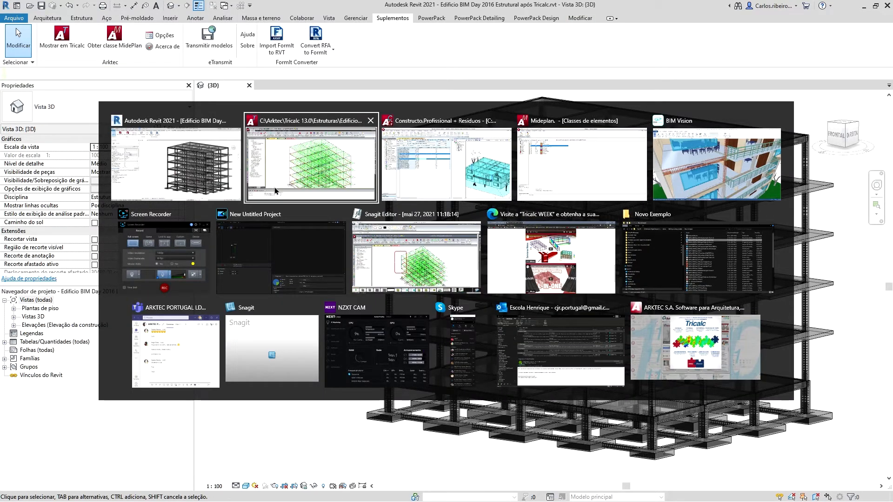
pyautogui.hotkey('alt', 'Tab')
pyautogui.hotkey('alt', 'Tab')
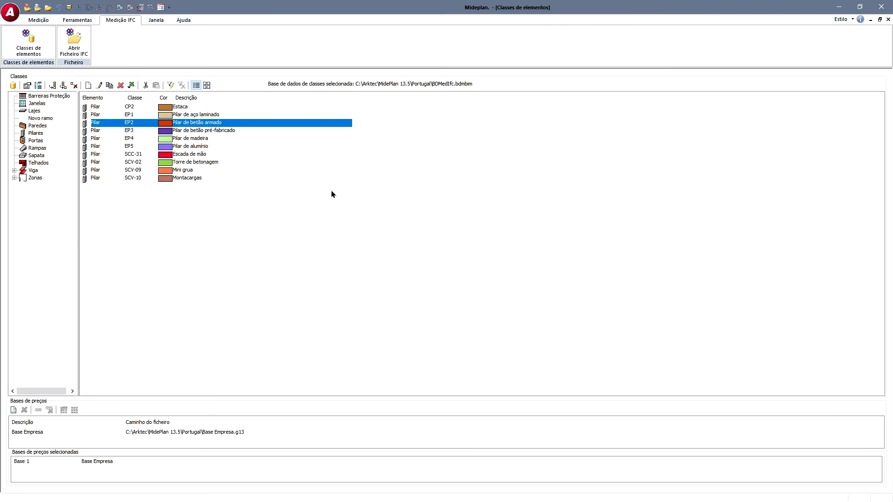
pyautogui.click(73, 51)
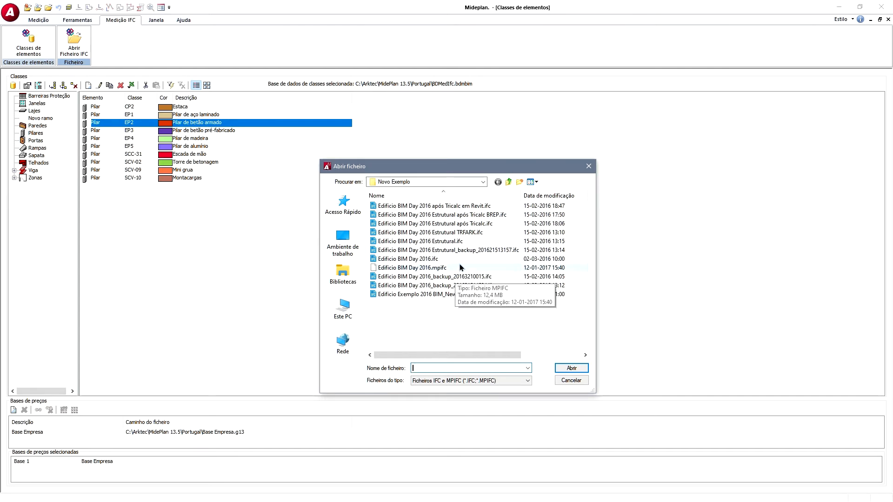
pyautogui.click(444, 269)
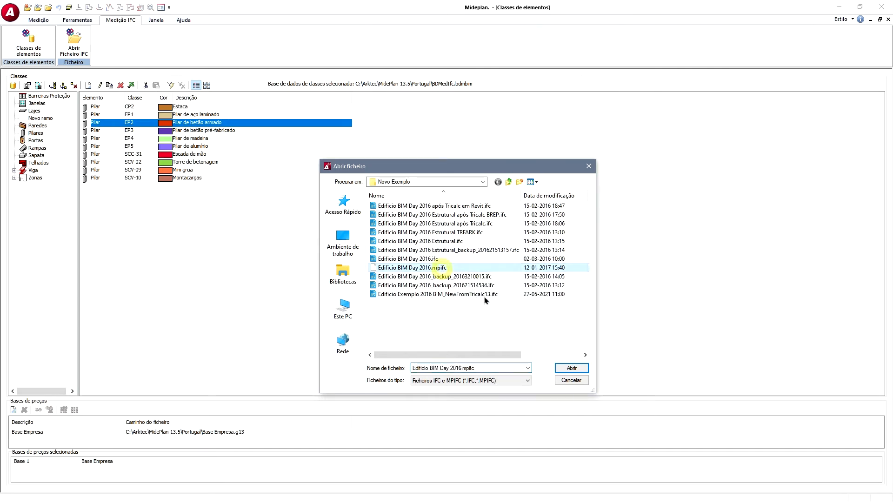
pyautogui.click(570, 368)
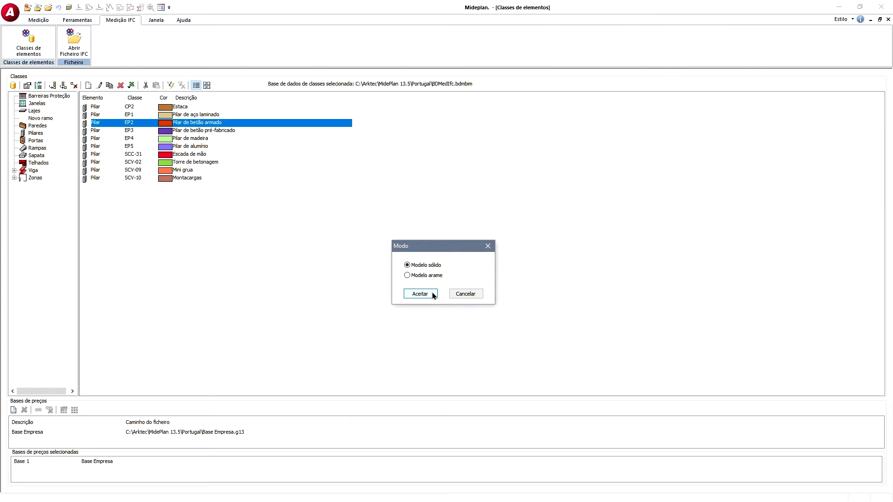
# - Switch to BIM Vision, show all hidden objects of the building and turn the model to view its other facades
pyautogui.hotkey('alt', 'Tab')
pyautogui.hotkey('alt', 'Tab')
pyautogui.hotkey('alt', 'Tab')
pyautogui.hotkey('alt', 'Tab')
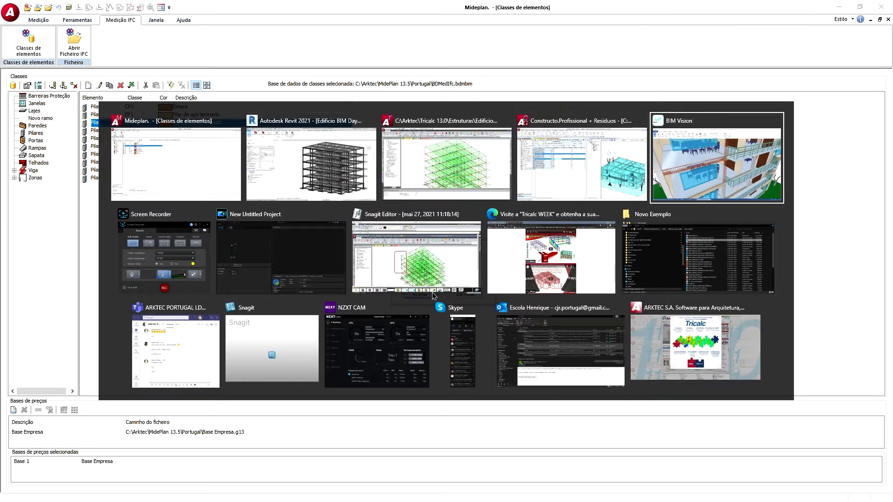
pyautogui.scroll(-6, 421, 295)
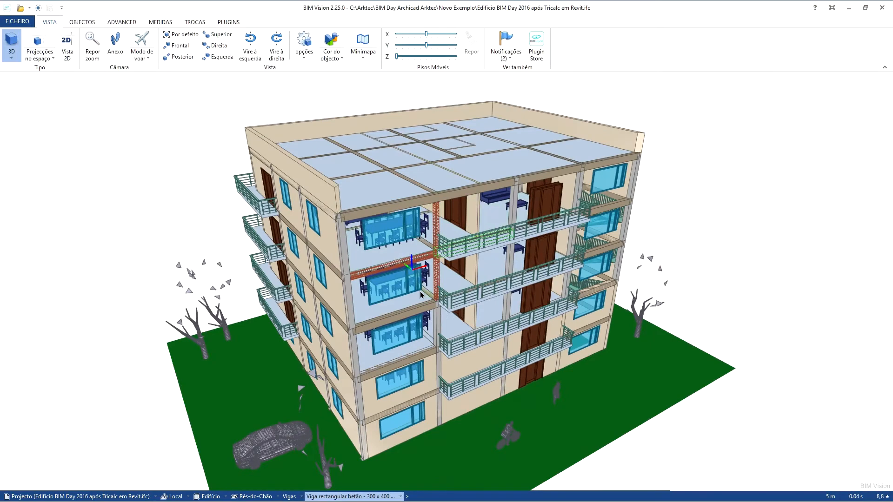
pyautogui.scroll(-2, 474, 204)
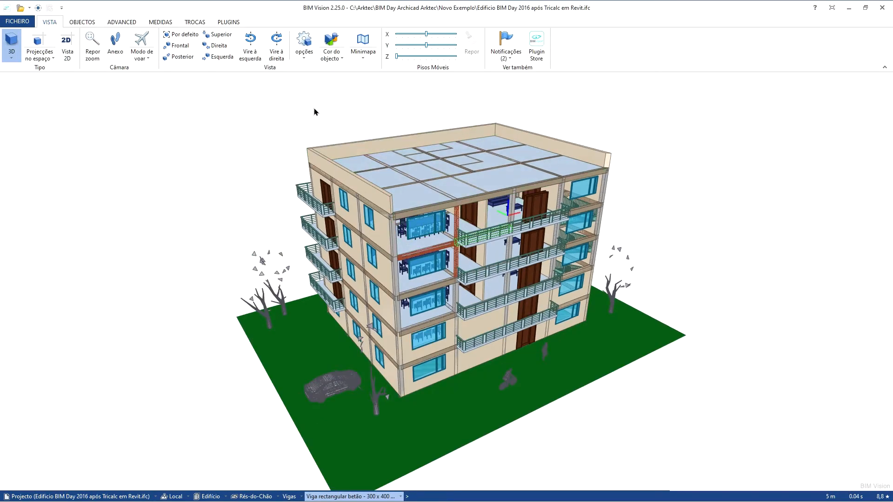
pyautogui.click(93, 22)
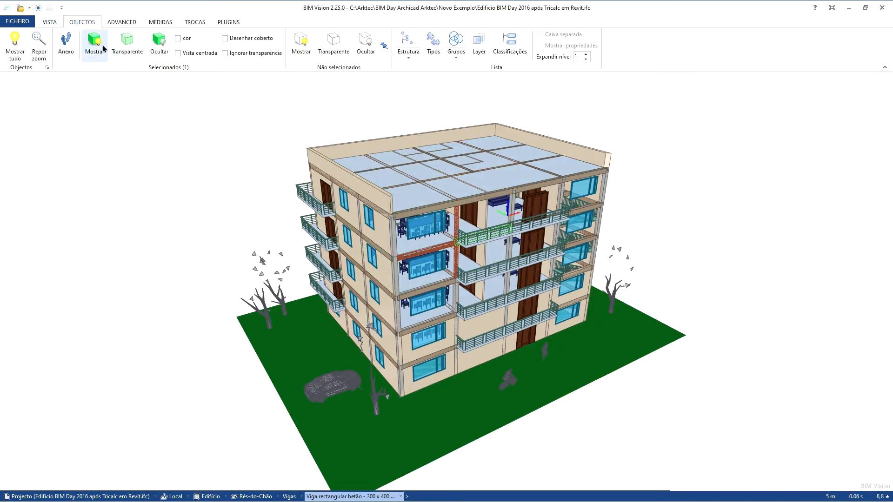
pyautogui.click(15, 49)
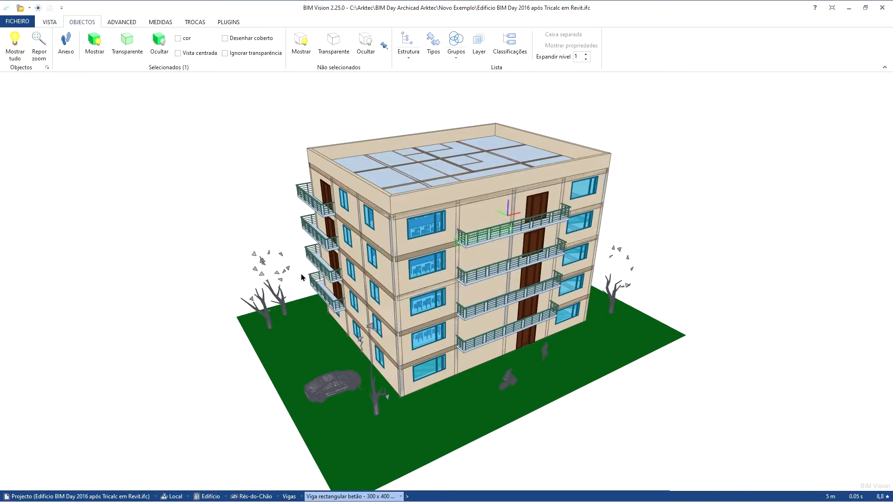
pyautogui.moveTo(203, 250); pyautogui.dragTo(465, 248)
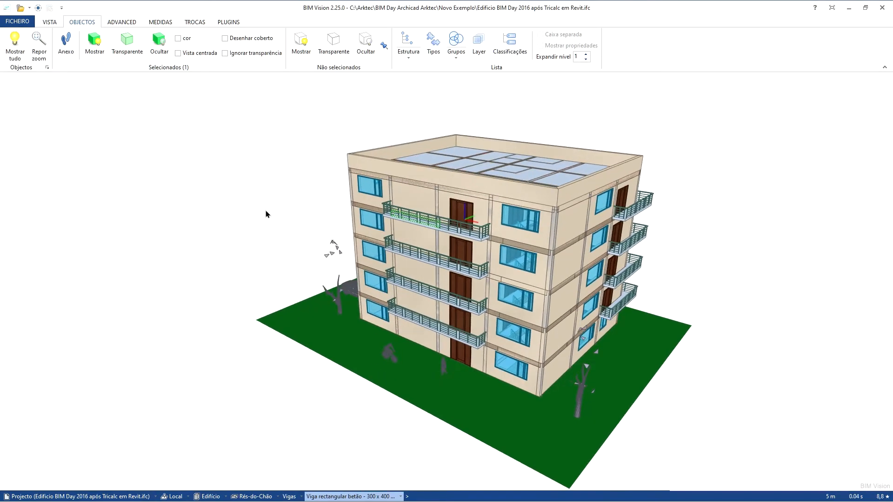
pyautogui.scroll(2, 266, 210)
# - Return to Mideplan, load the file as Modelo sólido and examine the 3D building beside its element measurement table
pyautogui.hotkey('alt', 'Tab')
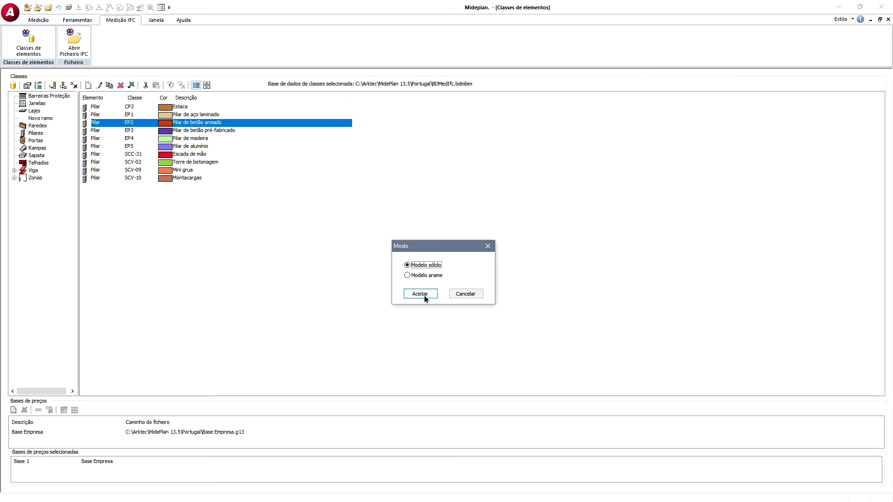
pyautogui.click(424, 294)
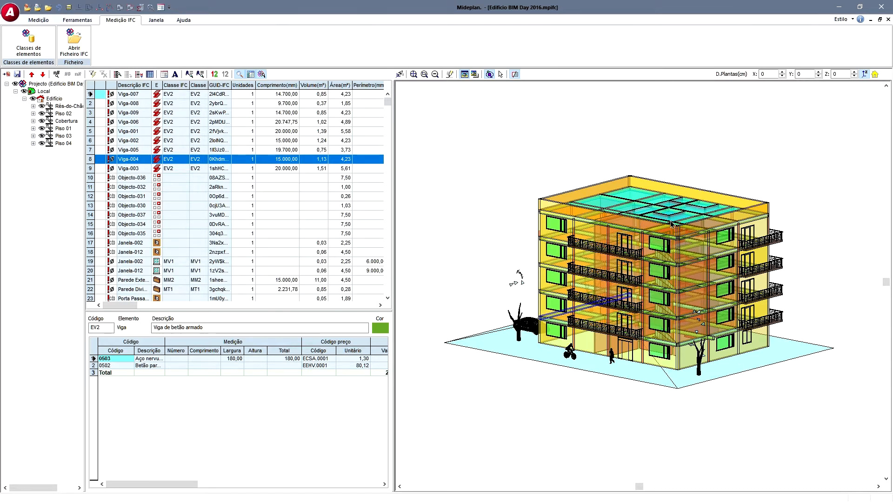
pyautogui.scroll(5, 671, 224)
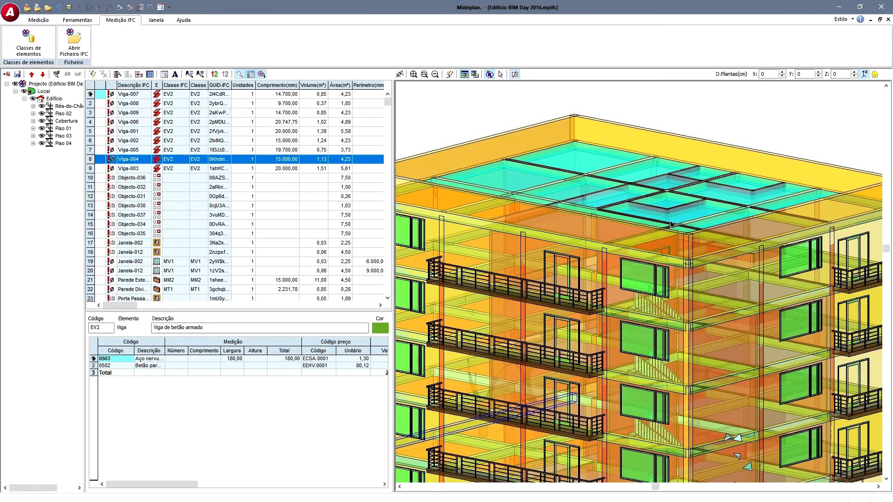
pyautogui.scroll(-3, 670, 224)
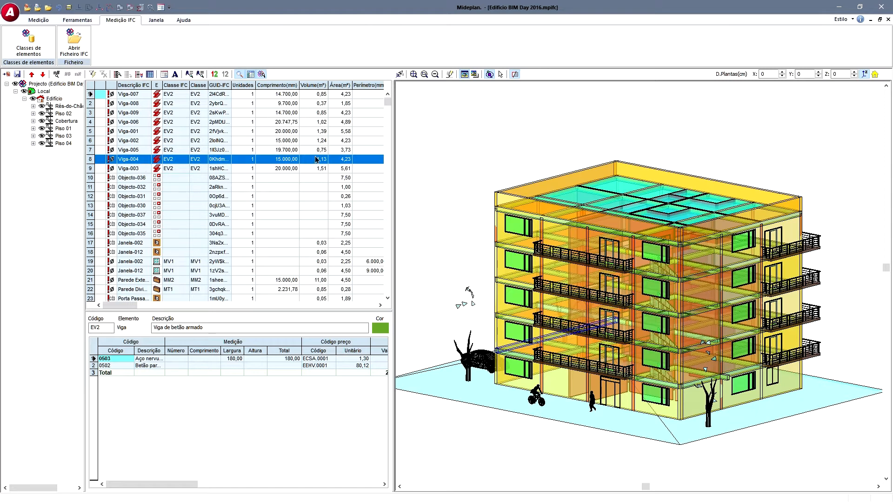
pyautogui.moveTo(121, 306)
pyautogui.mouseDown()
pyautogui.moveTo(298, 308)
pyautogui.moveTo(347, 301)
pyautogui.moveTo(131, 317)
pyautogui.mouseUp()
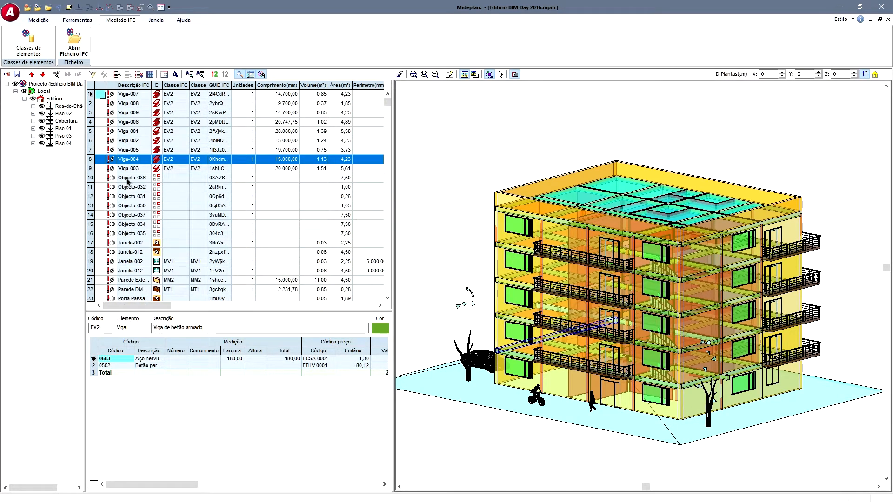
# - Open the element classes and check the measurement decomposition and associated prices of class EP2, Pilar de betão armado
pyautogui.click(30, 43)
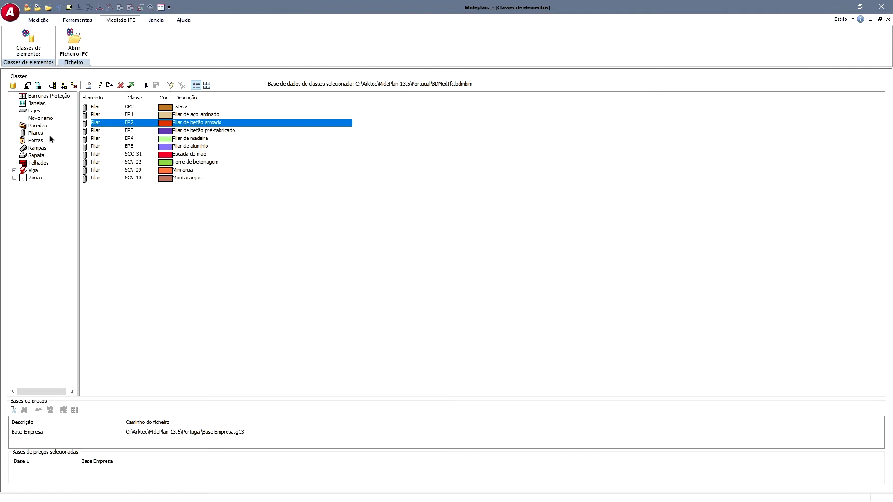
pyautogui.doubleClick(132, 124)
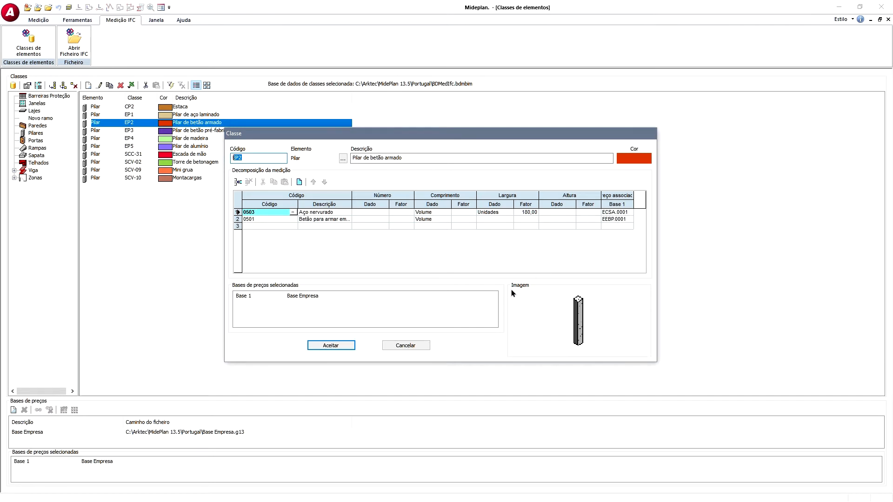
pyautogui.click(405, 345)
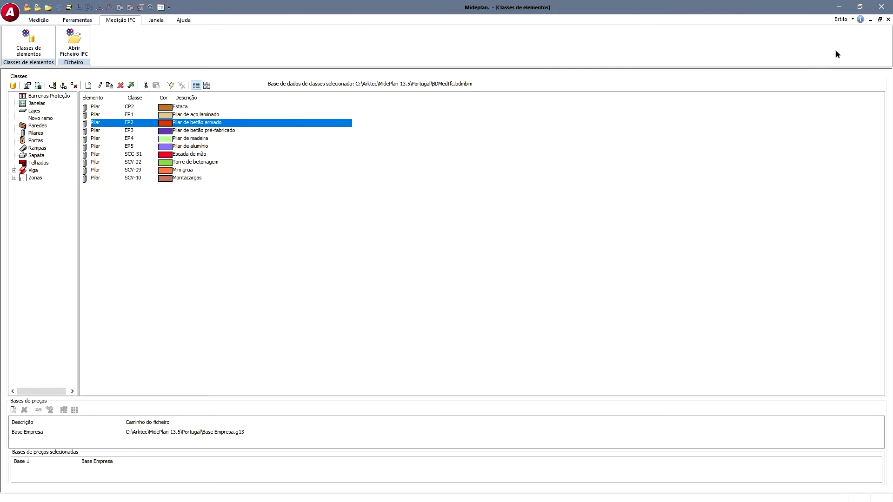
# - Close the element classes window and maximize the Edificio BIM Day 2016.mpifc measurement window
pyautogui.click(880, 19)
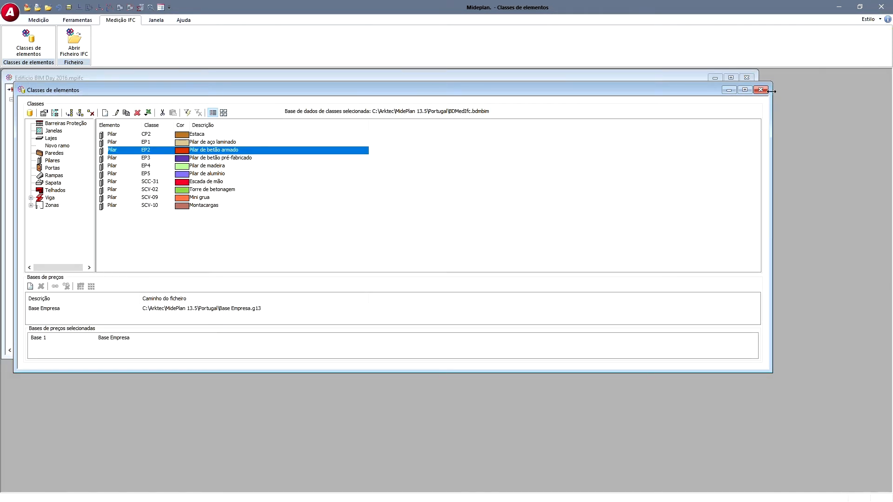
pyautogui.click(761, 90)
pyautogui.click(730, 78)
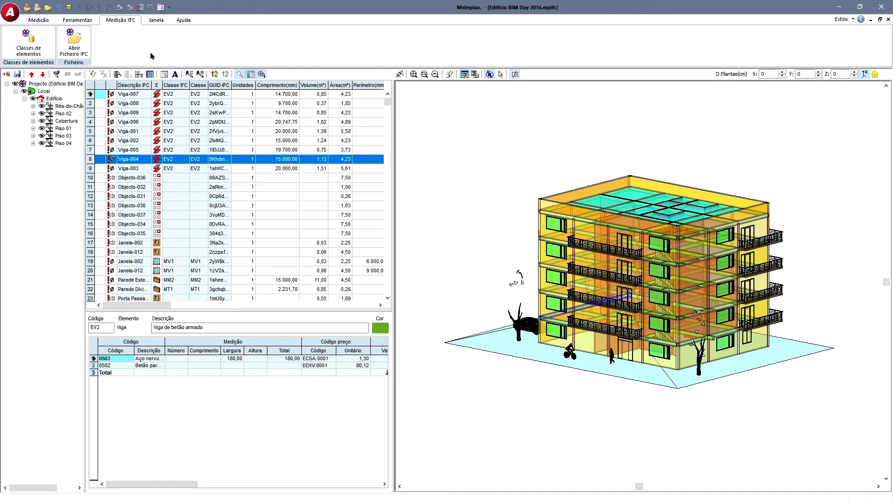
# - Switch to Constructo and close the measurement lines of article 00020501, leaving the project's article list open
pyautogui.hotkey('alt', 'Tab')
pyautogui.hotkey('alt', 'Tab')
pyautogui.hotkey('alt', 'Tab')
pyautogui.hotkey('alt', 'Tab')
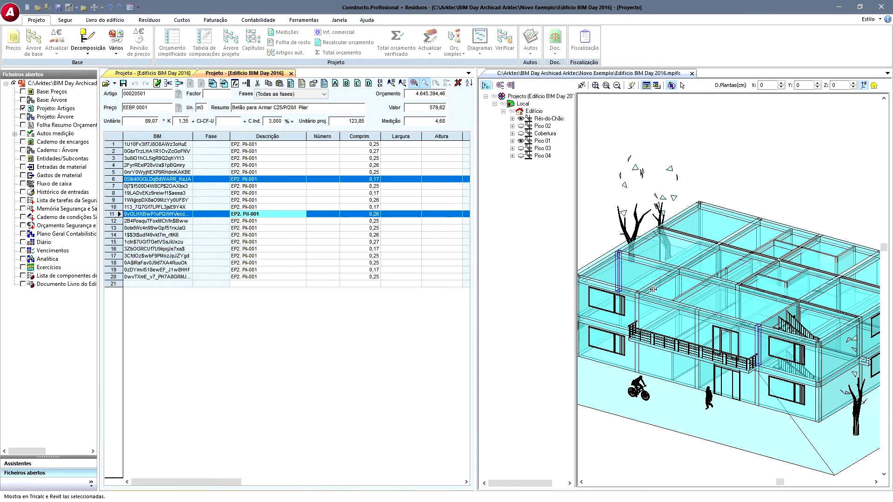
pyautogui.click(154, 73)
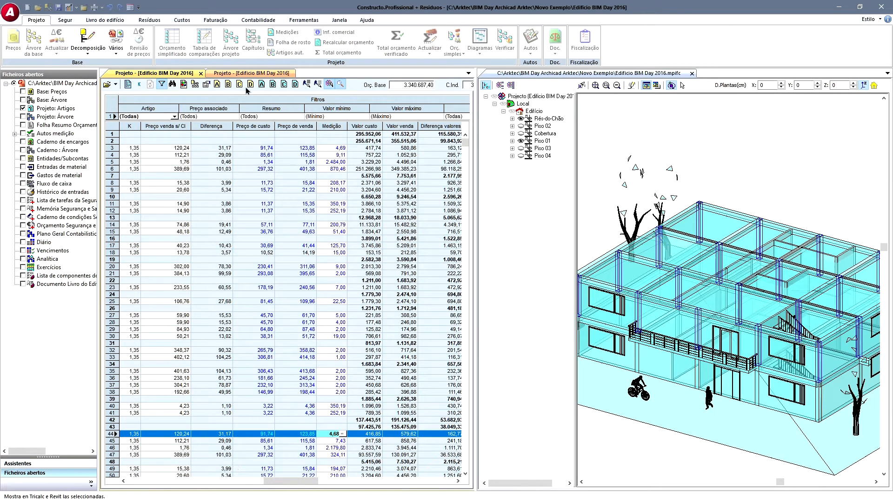
pyautogui.click(249, 73)
pyautogui.click(291, 73)
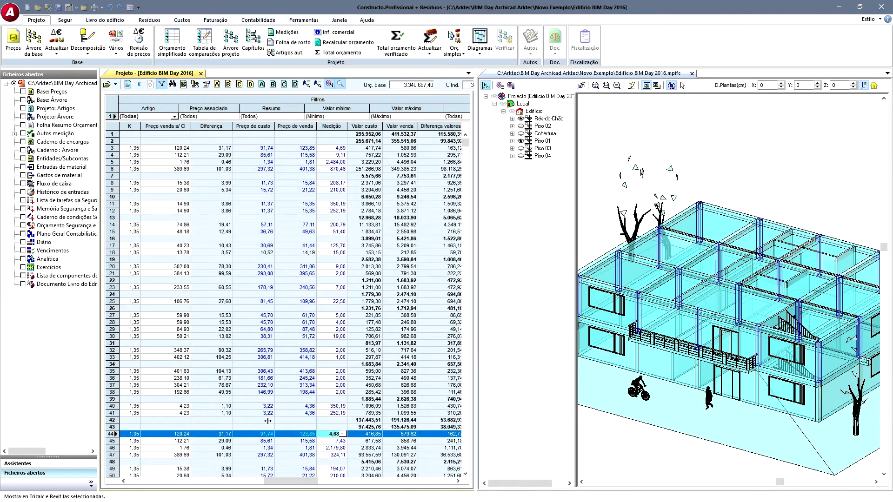
# - Bring the article descriptions into view and locate all pillars of article 00020501 in the Tricalc structural model
pyautogui.moveTo(286, 481); pyautogui.dragTo(154, 481)
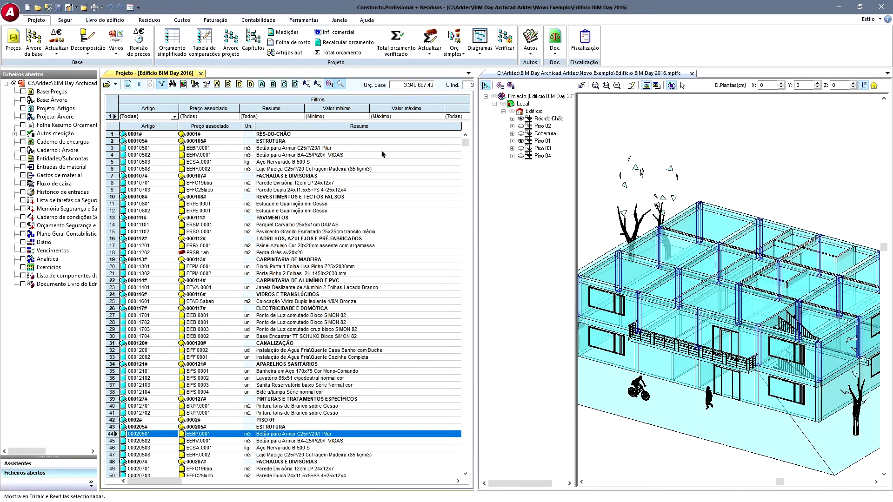
pyautogui.click(319, 85)
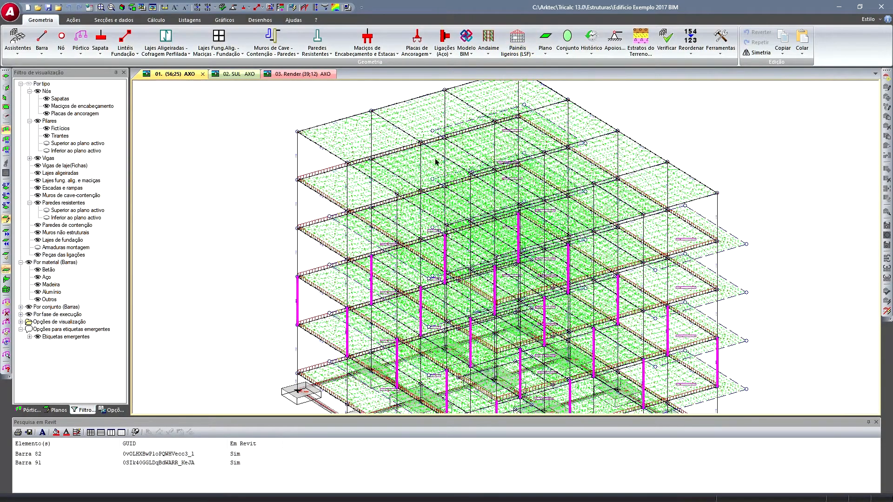
# - Switch to Revit to check the corresponding pillars in the Edificio BIM Day 2016 structural model, and return to Tricalc
pyautogui.hotkey('alt', 'Tab')
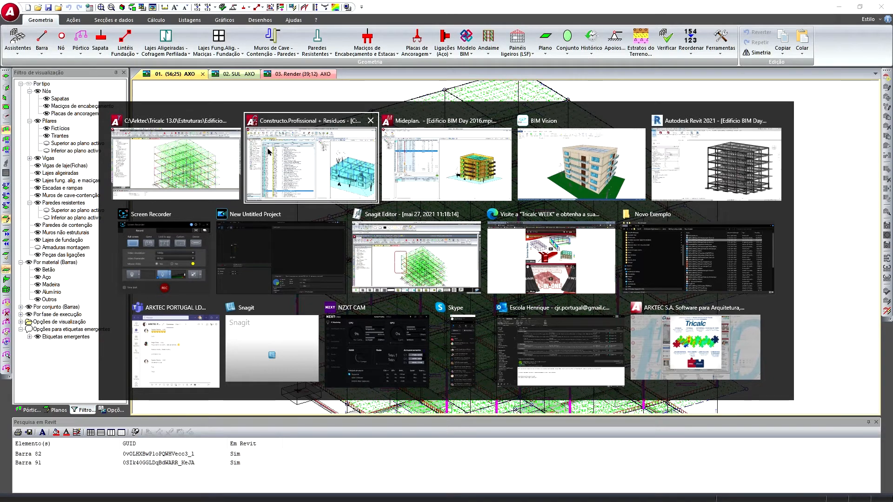
pyautogui.press('Right')
pyautogui.press('Right')
pyautogui.press('Right')
pyautogui.press('Return')
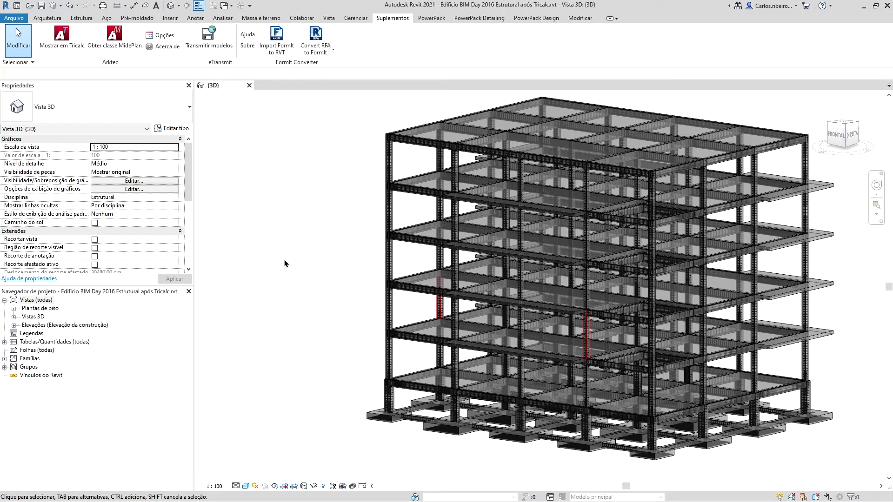
pyautogui.hotkey('alt', 'Tab')
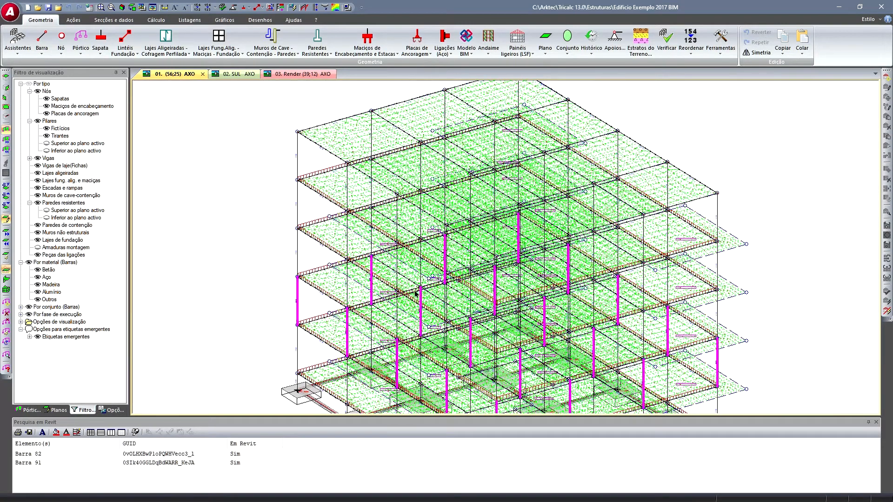
pyautogui.moveTo(416, 294)
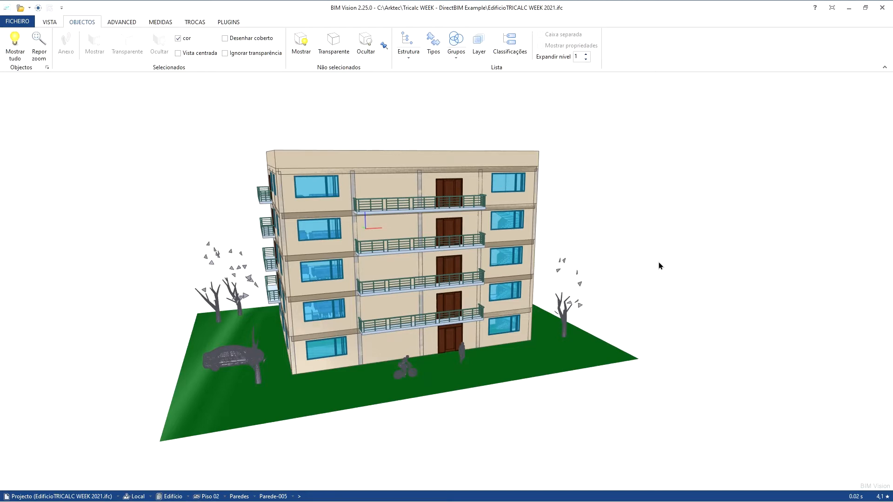
# - Examine the balcony façade of the EdificioTRICALC WEEK 2021.ifc architectural model in BIM Vision
pyautogui.scroll(2, 601, 211)
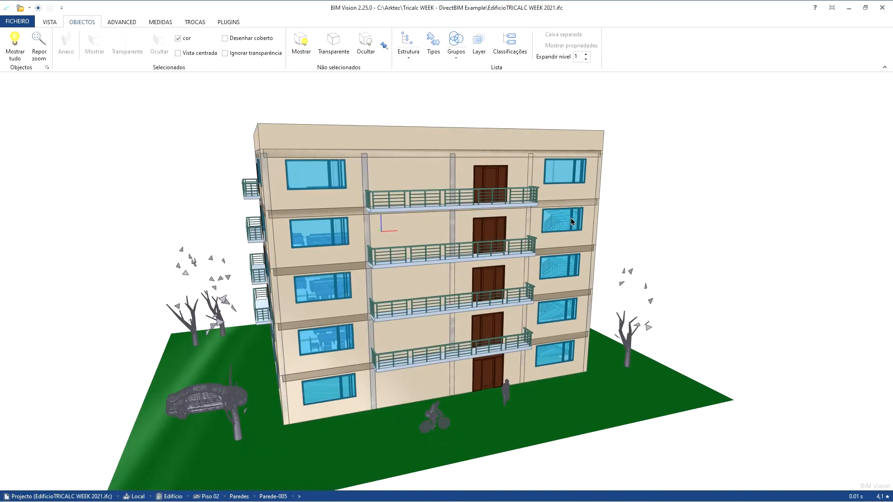
pyautogui.scroll(-2, 572, 221)
pyautogui.scroll(2, 571, 221)
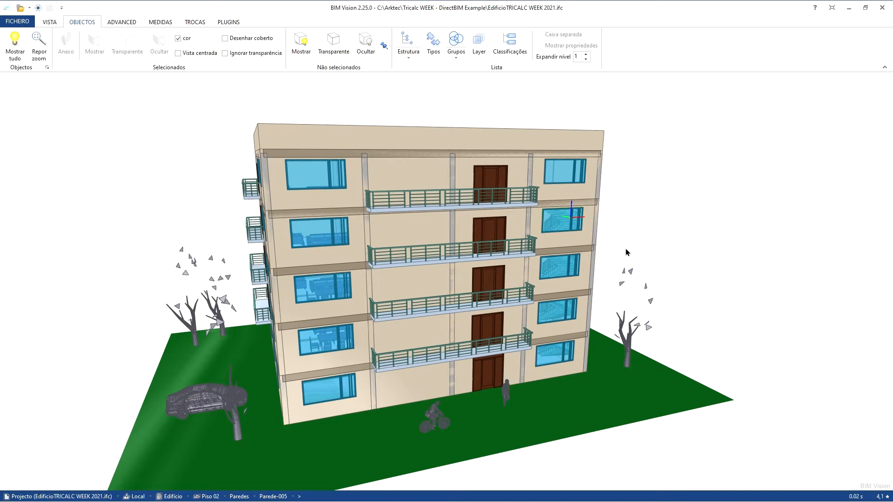
pyautogui.moveTo(632, 255); pyautogui.dragTo(629, 255)
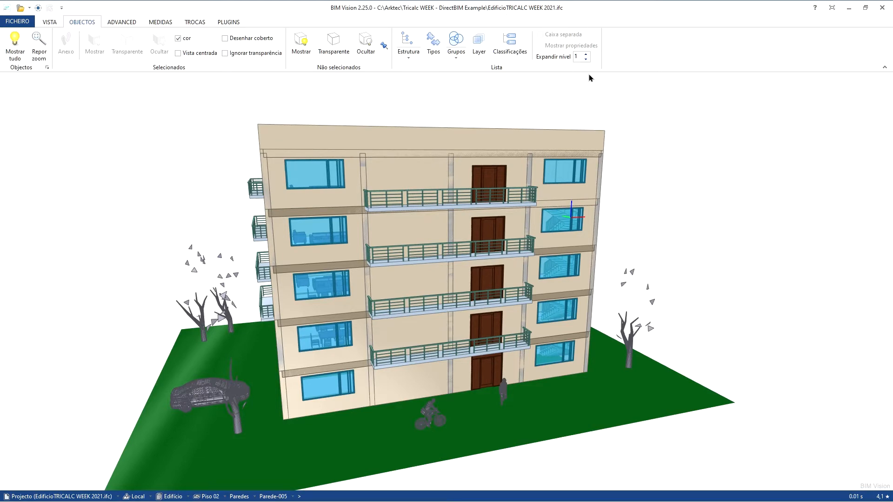
pyautogui.moveTo(662, 247)
pyautogui.mouseDown()
pyautogui.moveTo(712, 229)
pyautogui.moveTo(651, 244)
pyautogui.mouseUp()
pyautogui.scroll(3, 456, 221)
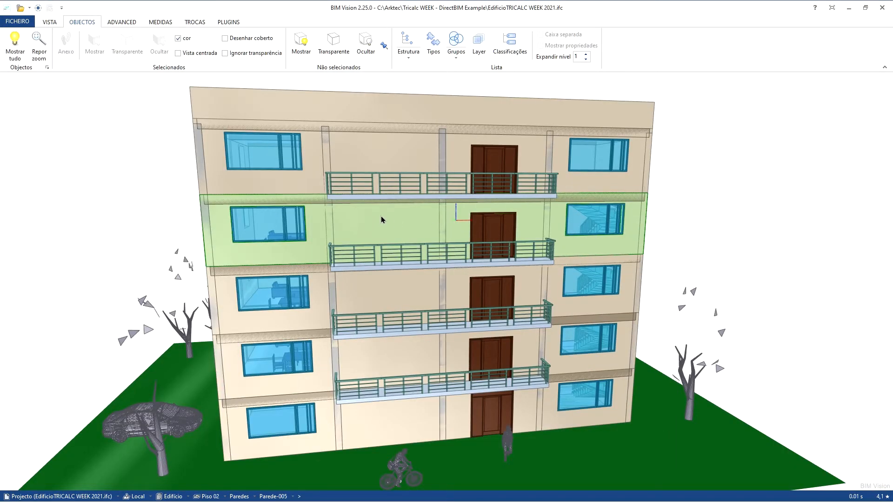
pyautogui.moveTo(371, 234); pyautogui.dragTo(370, 235)
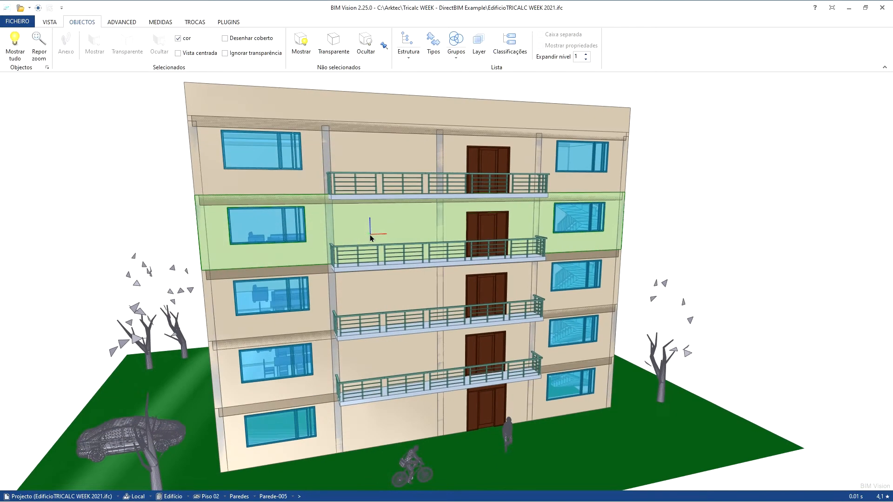
# - Hide façade wall Parede-005 and pillar Pil-001 on Piso 03 to look inside the floor
pyautogui.scroll(3, 370, 235)
pyautogui.click(361, 228)
pyautogui.rightClick(362, 229)
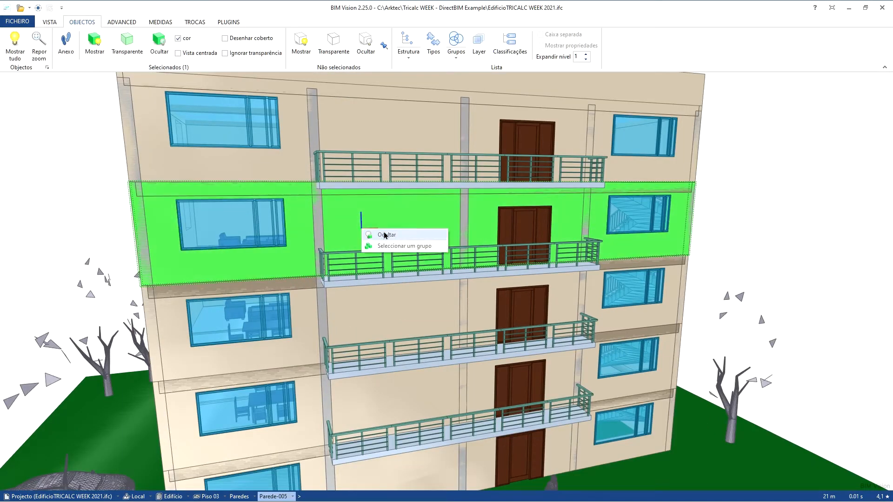
pyautogui.click(381, 234)
pyautogui.click(319, 226)
pyautogui.rightClick(319, 226)
pyautogui.click(332, 228)
pyautogui.scroll(4, 320, 218)
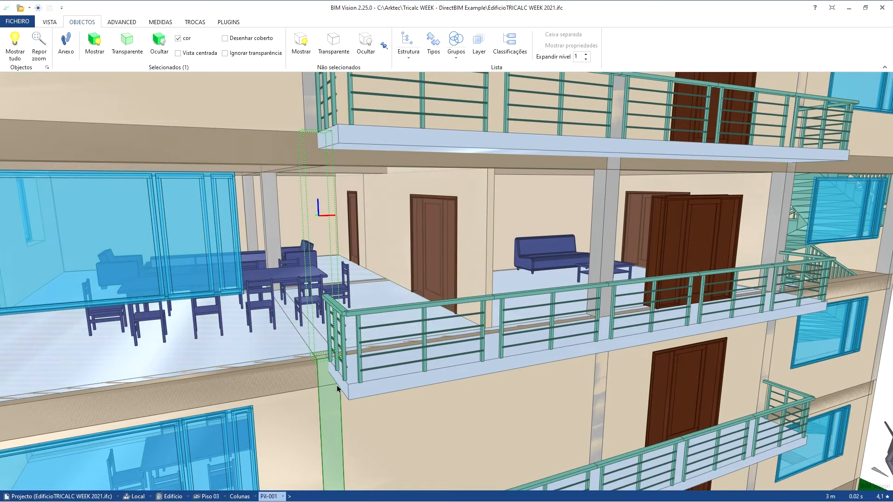
pyautogui.scroll(-5, 333, 337)
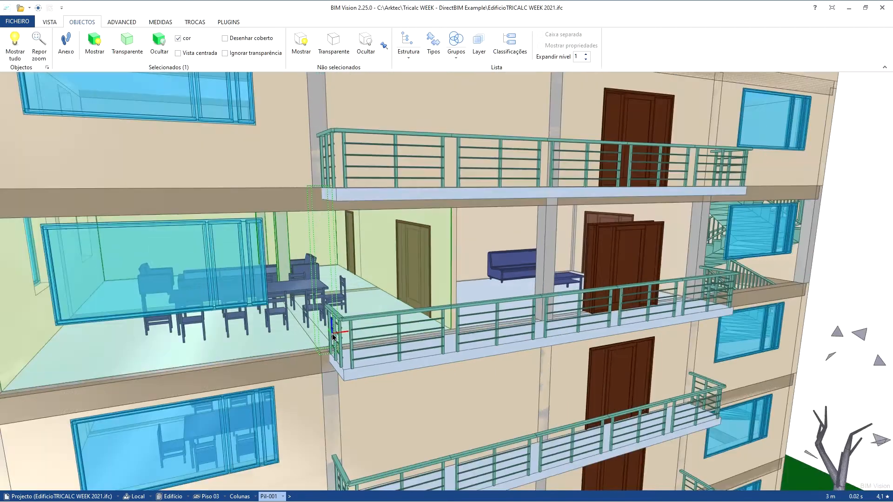
pyautogui.scroll(-2, 333, 337)
pyautogui.click(463, 147)
pyautogui.scroll(2, 464, 146)
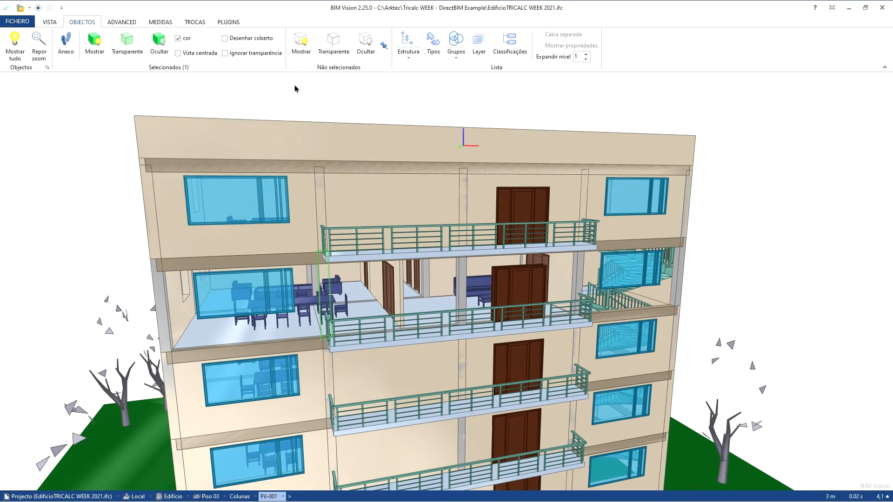
# - Restore the hidden pillar and all other hidden objects in the building model
pyautogui.click(94, 41)
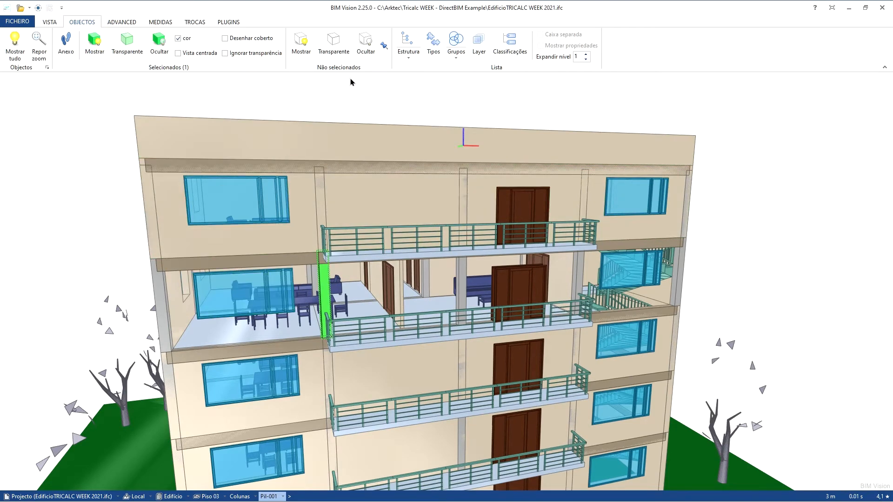
pyautogui.click(15, 44)
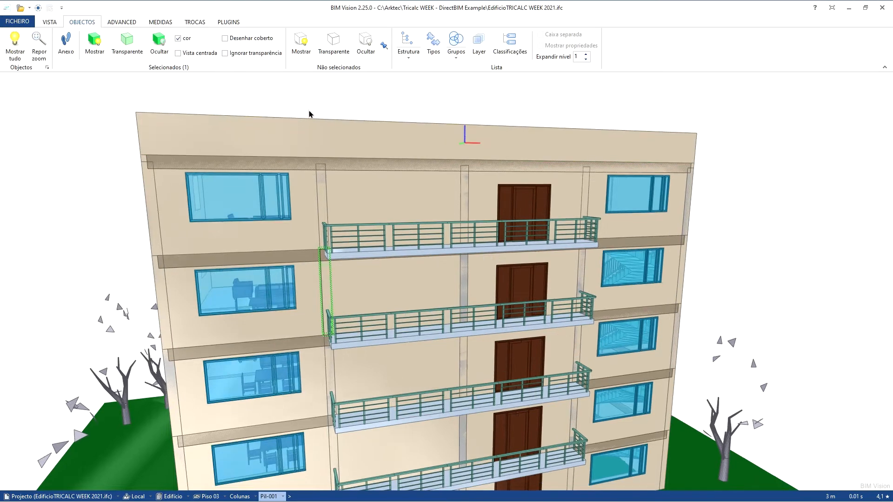
pyautogui.scroll(-3, 314, 94)
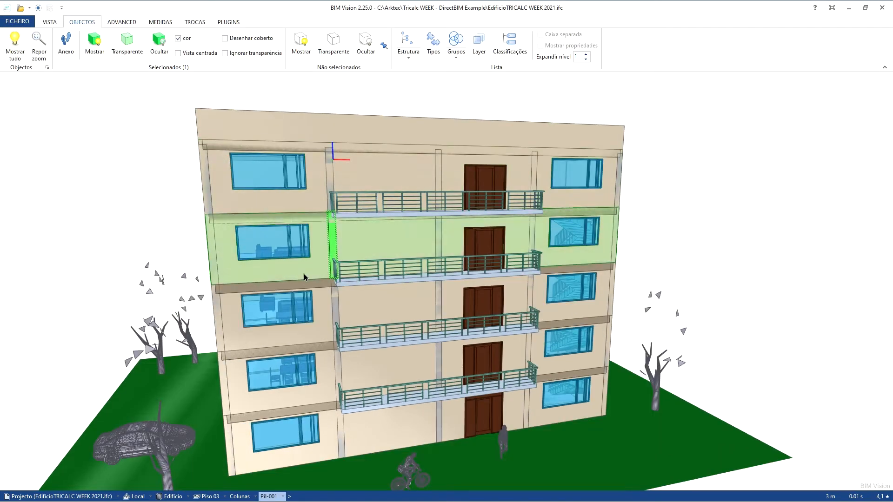
pyautogui.moveTo(640, 229); pyautogui.dragTo(647, 225)
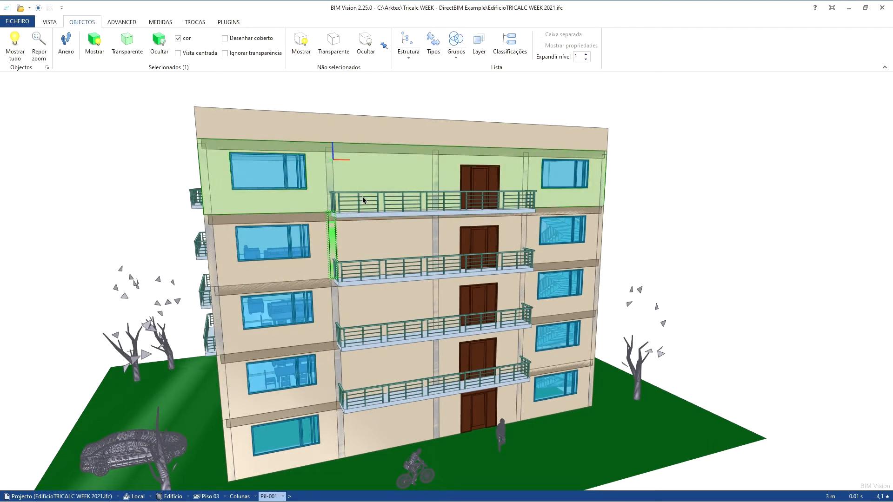
# - Switch to Tricalc and create a new structure named Edificio Tricalc WEEK 2021
pyautogui.hotkey('alt', 'Tab')
pyautogui.hotkey('alt', 'Tab')
pyautogui.hotkey('alt', 'Tab')
pyautogui.hotkey('alt', 'Tab')
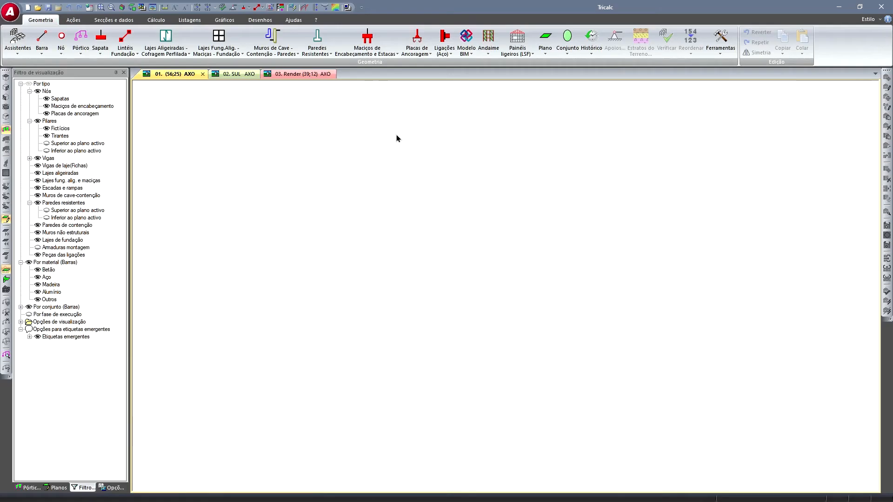
pyautogui.click(10, 12)
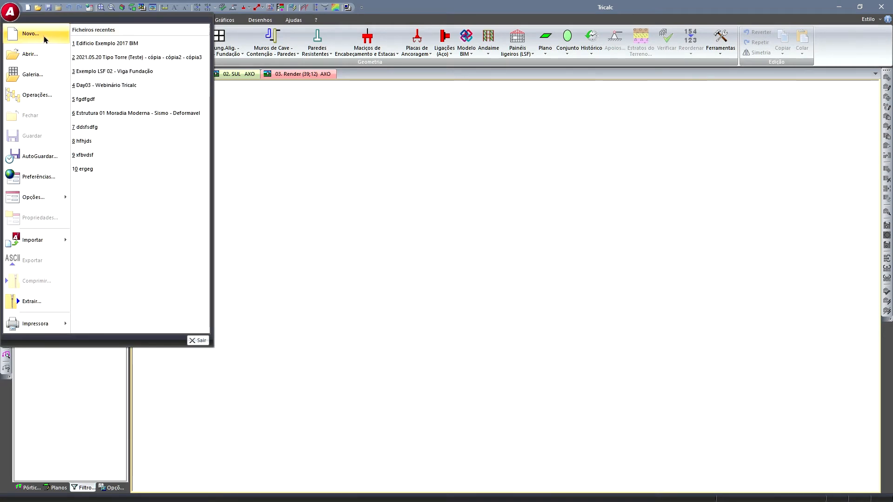
pyautogui.moveTo(42, 244)
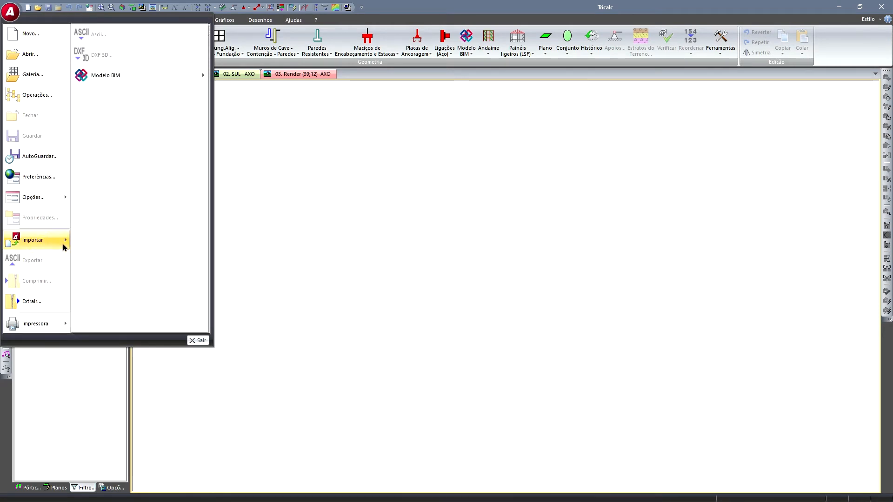
pyautogui.moveTo(137, 74)
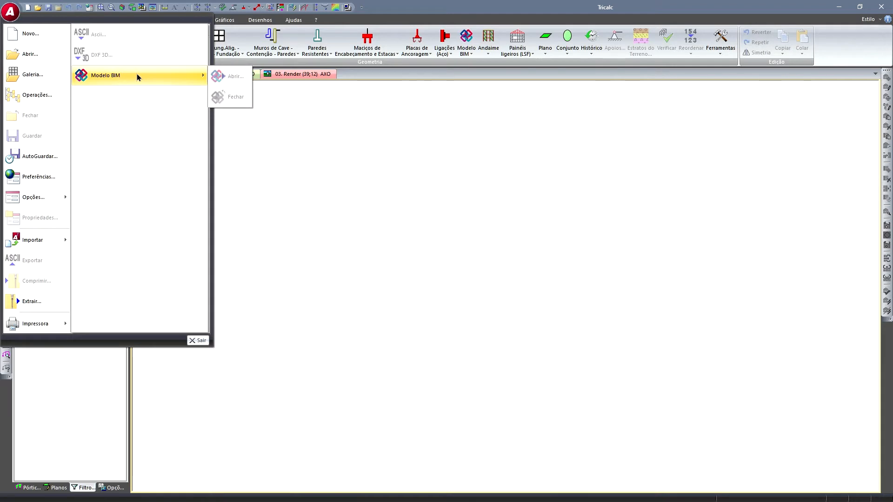
pyautogui.click(39, 31)
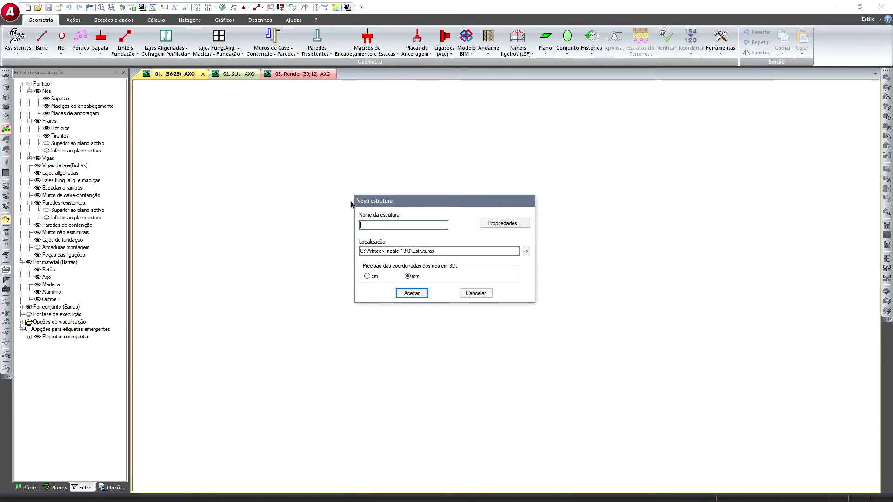
pyautogui.click(423, 228)
pyautogui.write('Edificio Tricalc WEEK 2023')
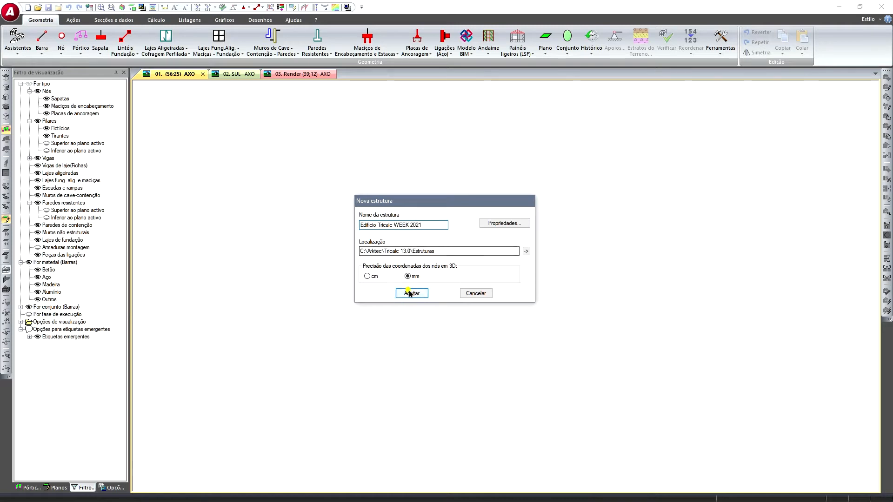
pyautogui.click(411, 293)
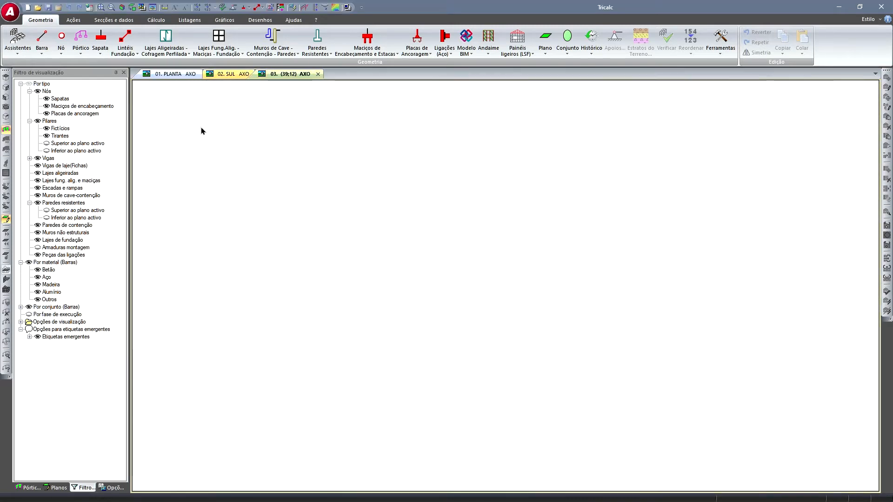
# - Open EdificioTRICALC WEEK 2021 Estrutural.ifc from the Tricalc WEEK - DirectBIM Example folder as the BIM model to import
pyautogui.click(10, 12)
pyautogui.click(46, 239)
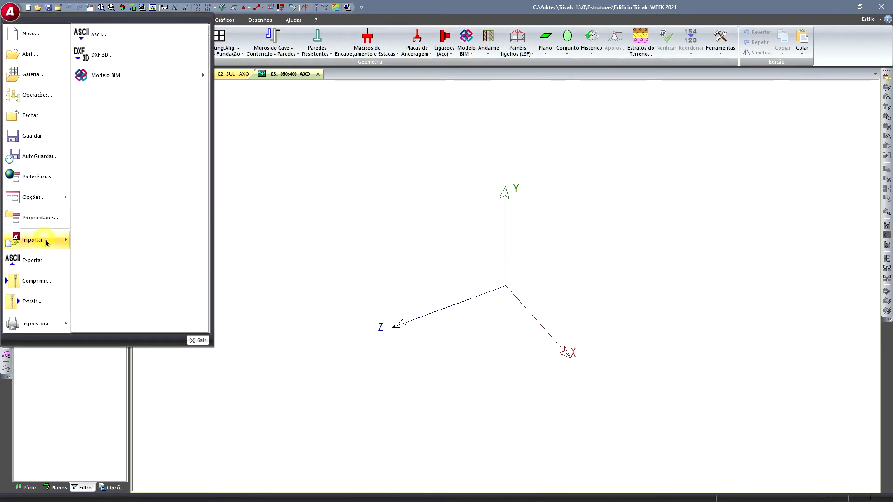
pyautogui.click(116, 76)
pyautogui.click(232, 76)
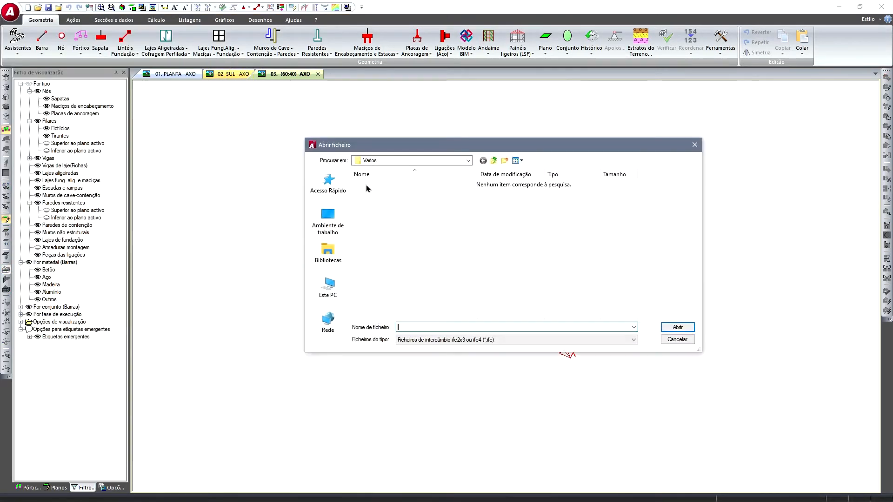
pyautogui.click(496, 162)
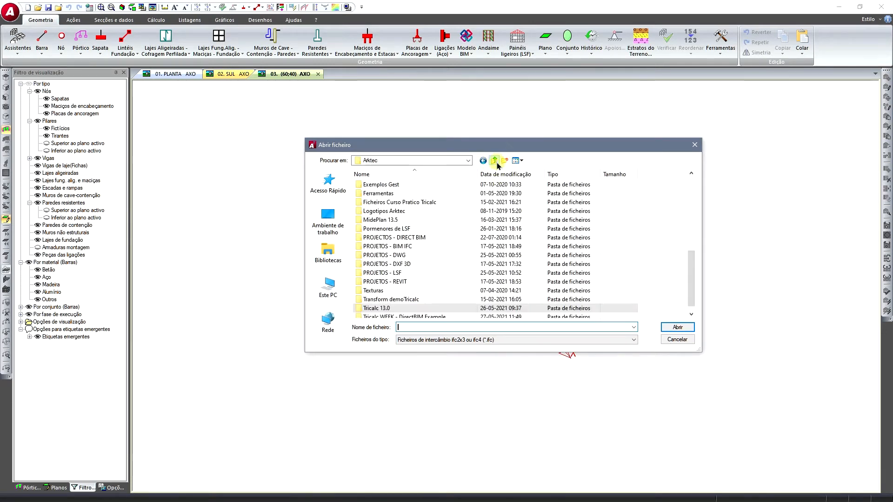
pyautogui.scroll(-1, 447, 271)
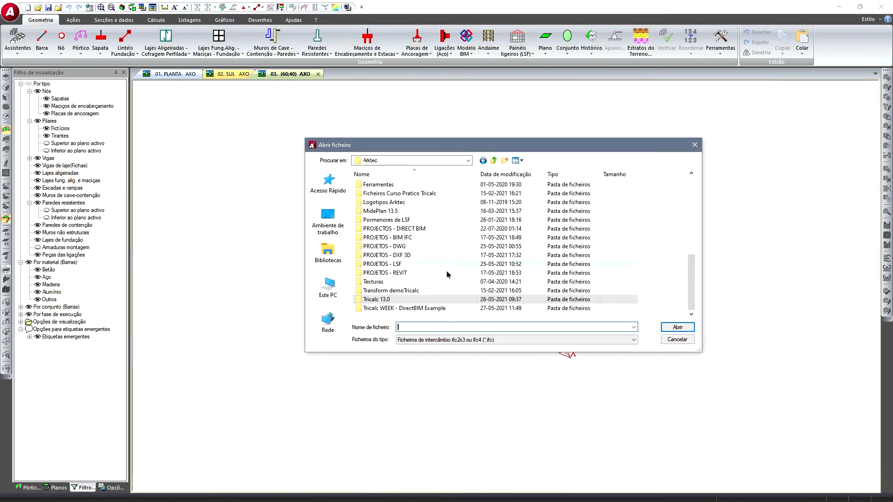
pyautogui.doubleClick(421, 309)
pyautogui.click(406, 211)
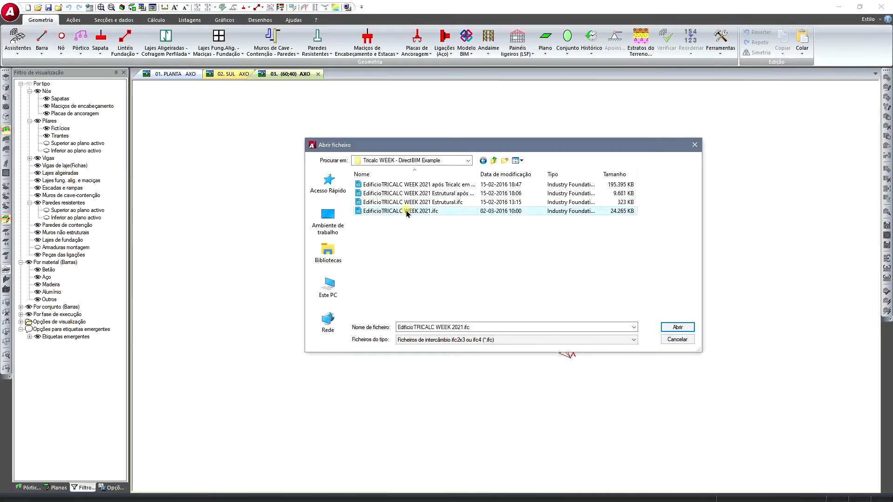
pyautogui.click(403, 203)
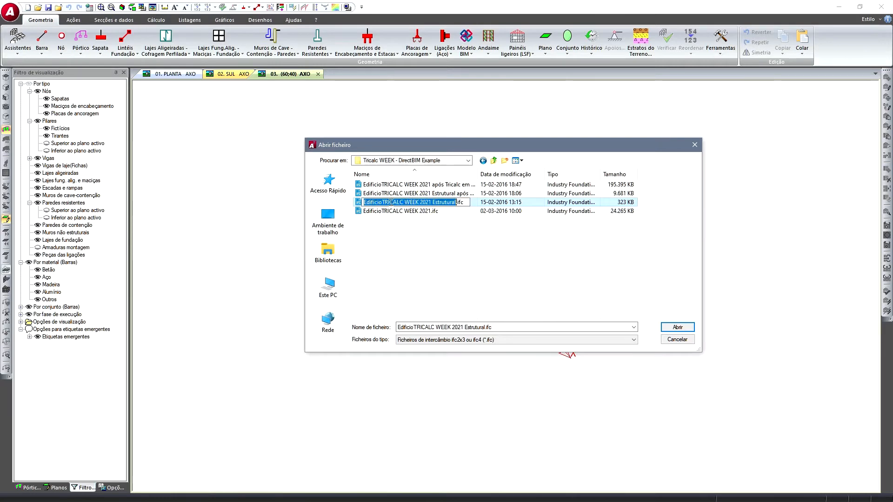
pyautogui.click(490, 207)
pyautogui.click(677, 327)
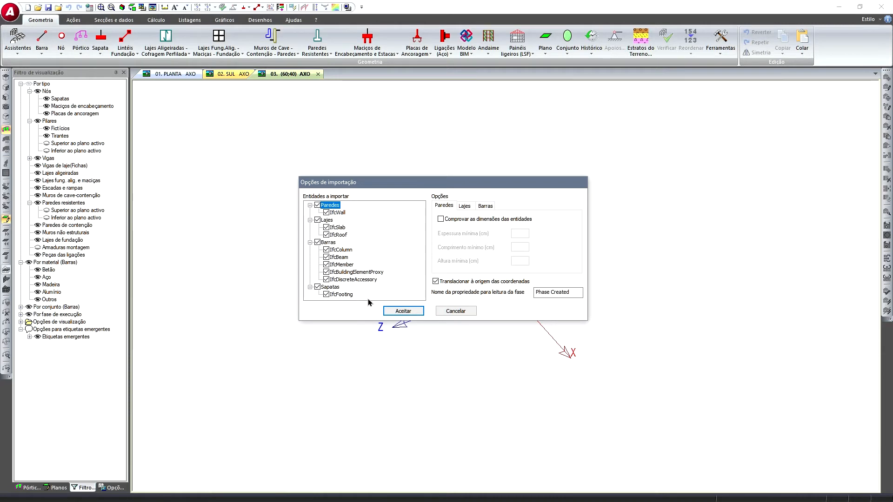
# - Import the IFC walls, slabs, bars and footings with the default options and decline saving the .ntr file
pyautogui.click(400, 311)
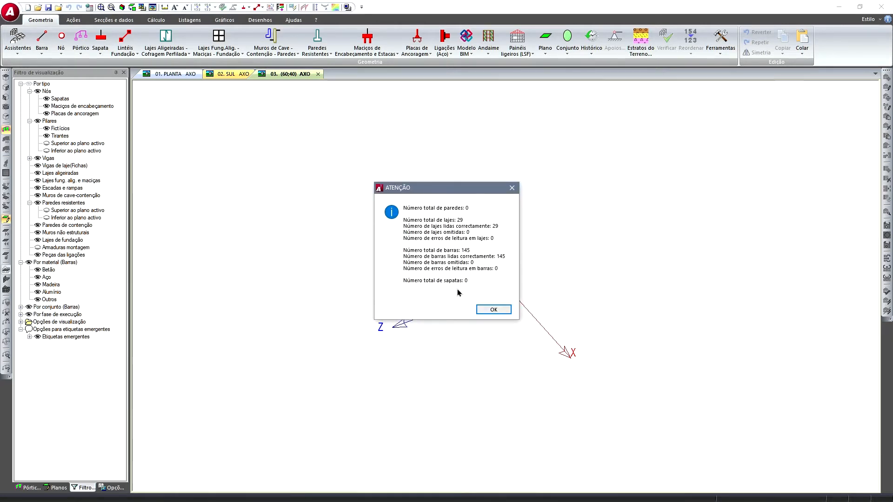
pyautogui.click(492, 310)
pyautogui.click(515, 277)
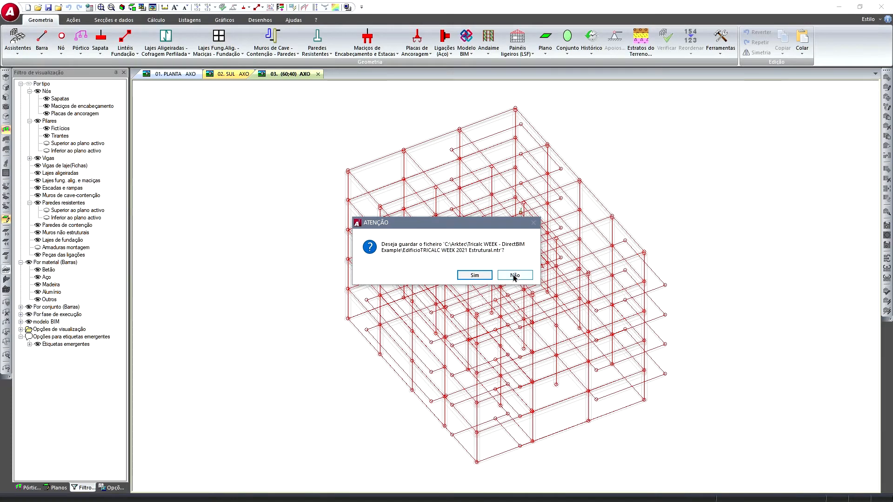
pyautogui.click(515, 276)
# - Display the imported structure as a solid render and examine its pillars, beams and slabs from the side
pyautogui.keyDown('shift'); pyautogui.moveTo(399, 292); pyautogui.dragTo(414, 289, button='middle'); pyautogui.keyUp('shift')
pyautogui.moveTo(407, 186); pyautogui.dragTo(340, 216, button='middle')
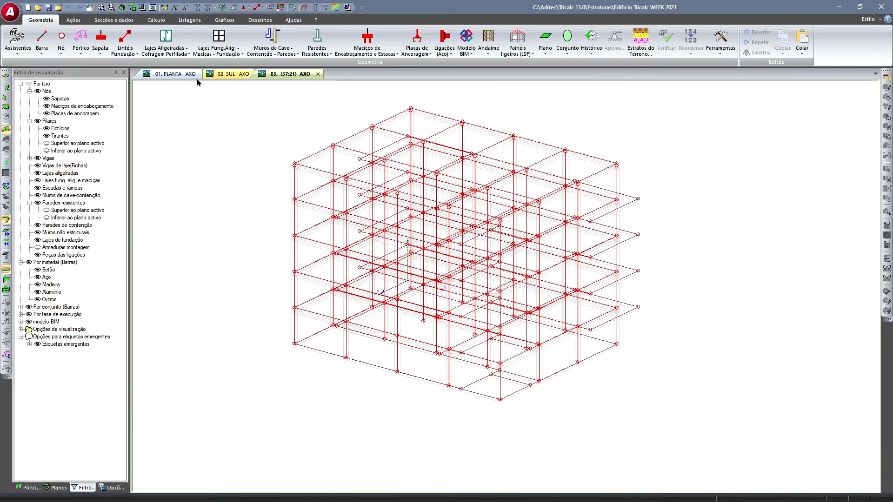
pyautogui.click(152, 7)
pyautogui.moveTo(293, 154)
pyautogui.mouseDown(button='middle')
pyautogui.moveTo(405, 255)
pyautogui.moveTo(344, 251)
pyautogui.moveTo(405, 261)
pyautogui.moveTo(408, 251)
pyautogui.moveTo(436, 248)
pyautogui.moveTo(428, 334)
pyautogui.moveTo(437, 316)
pyautogui.moveTo(445, 359)
pyautogui.mouseUp(button='middle')
pyautogui.moveTo(358, 280)
pyautogui.mouseDown(button='middle')
pyautogui.moveTo(438, 273)
pyautogui.moveTo(375, 282)
pyautogui.moveTo(351, 275)
pyautogui.mouseUp(button='middle')
pyautogui.moveTo(334, 278); pyautogui.dragTo(297, 333)
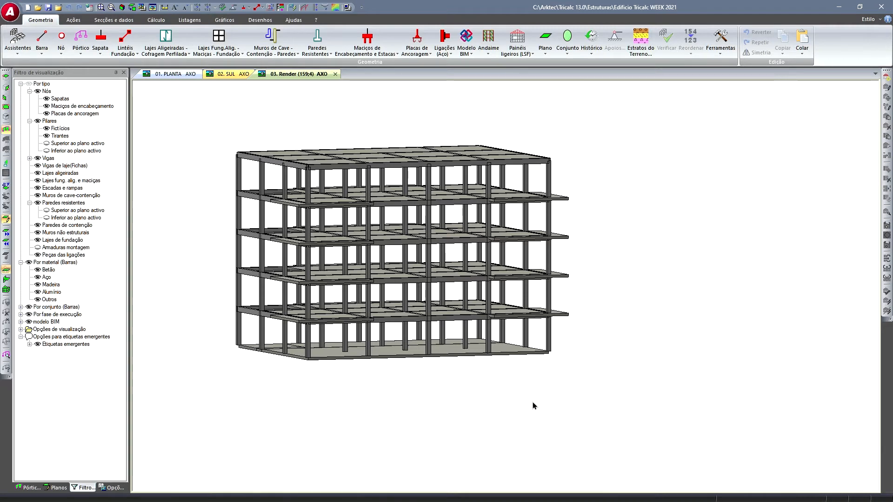
# - Set the BIM model's general creation options to create slabs as solid slabs (Laje maciça) and open their options
pyautogui.moveTo(338, 264)
pyautogui.mouseDown()
pyautogui.moveTo(336, 253)
pyautogui.moveTo(351, 259)
pyautogui.moveTo(348, 252)
pyautogui.mouseUp()
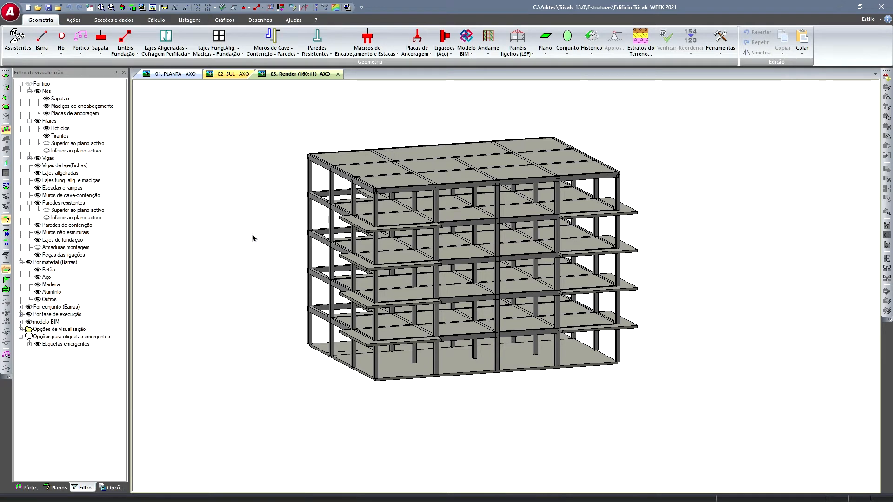
pyautogui.rightClick(219, 155)
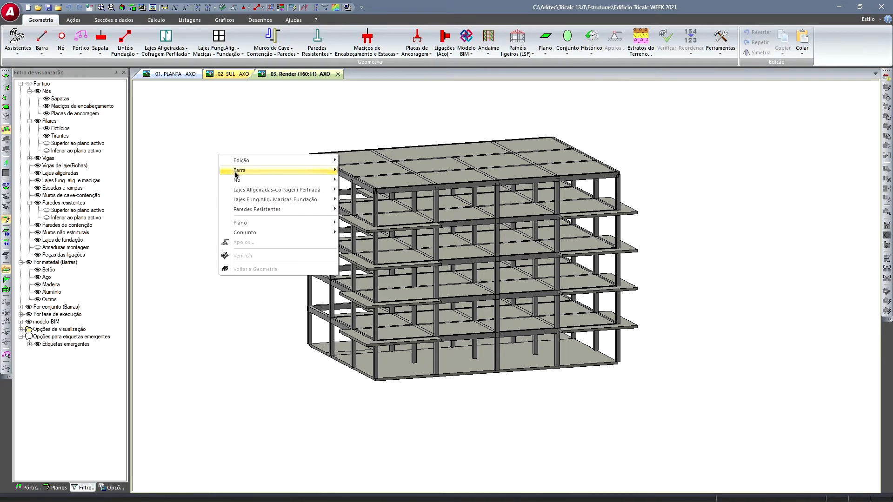
pyautogui.click(369, 182)
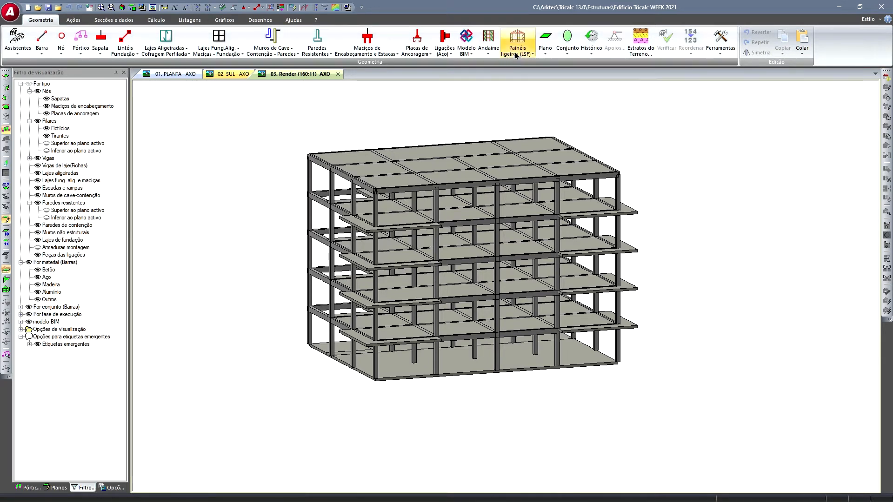
pyautogui.click(466, 42)
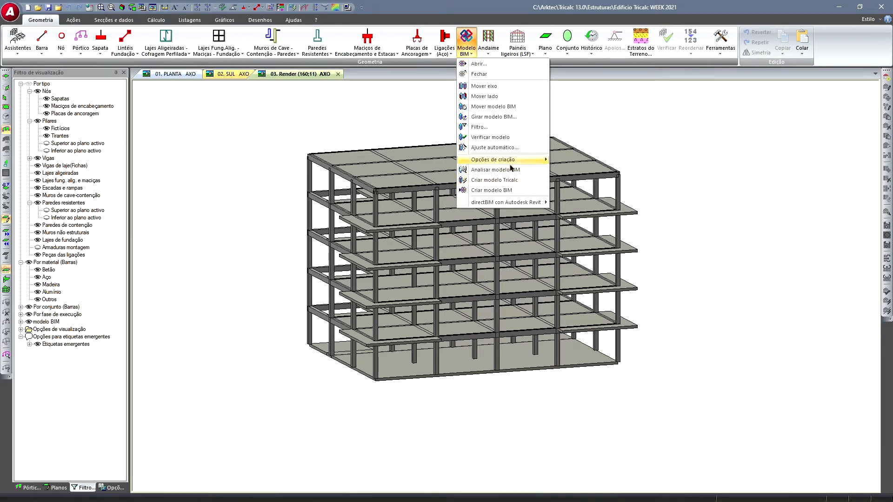
pyautogui.moveTo(511, 160)
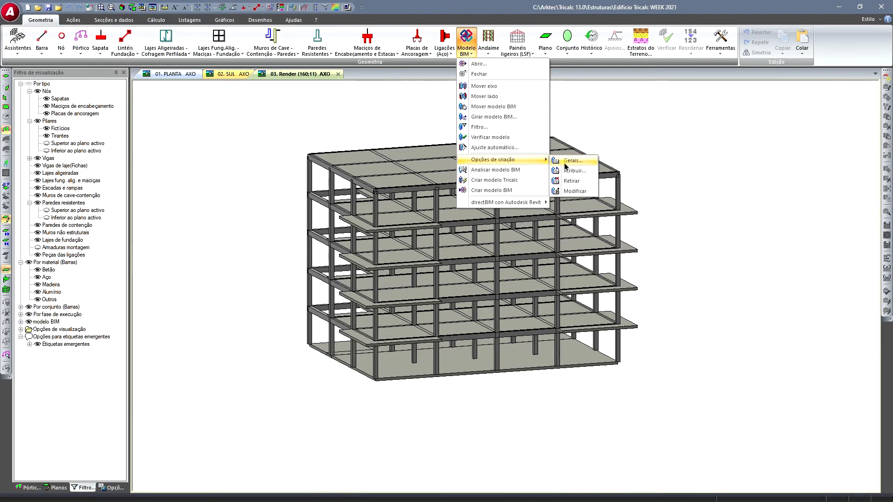
pyautogui.click(573, 161)
pyautogui.click(439, 180)
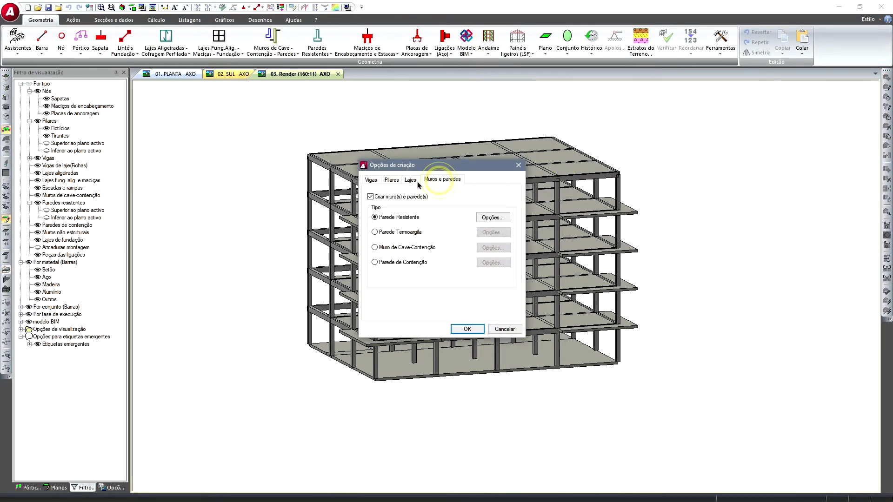
pyautogui.click(411, 180)
pyautogui.click(390, 247)
pyautogui.click(493, 249)
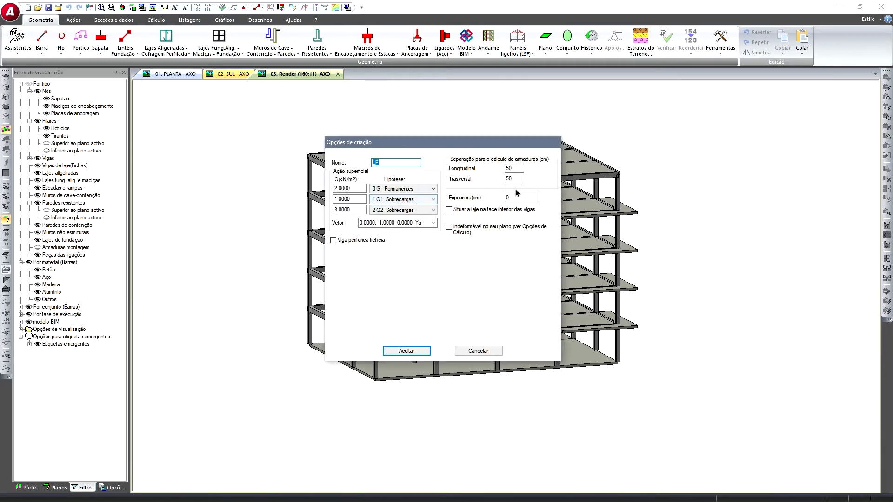
# - Set the solid slab thickness to 20 cm and the 2 Q2 Sobrecargas surface load to 0 kN/m2
pyautogui.doubleClick(517, 197)
pyautogui.write('20')
pyautogui.doubleClick(352, 210)
pyautogui.press('Delete')
pyautogui.write('0')
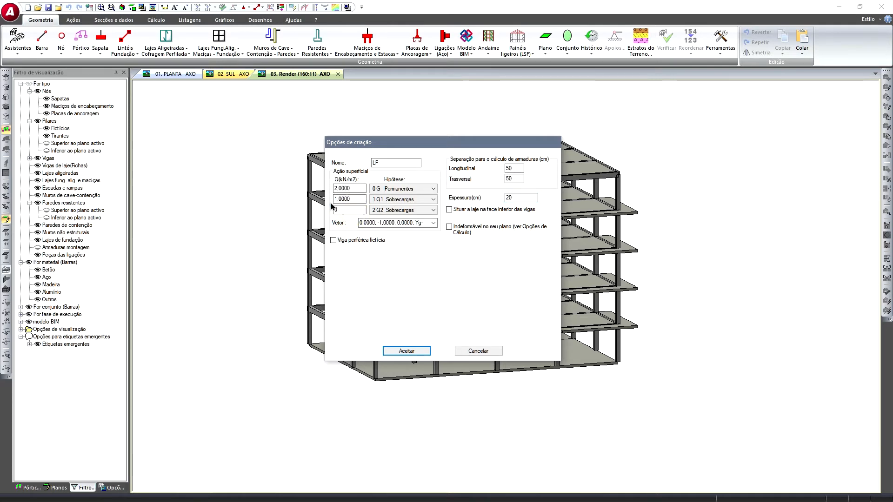
pyautogui.hotkey('shift', 'Tab')
pyautogui.click(419, 352)
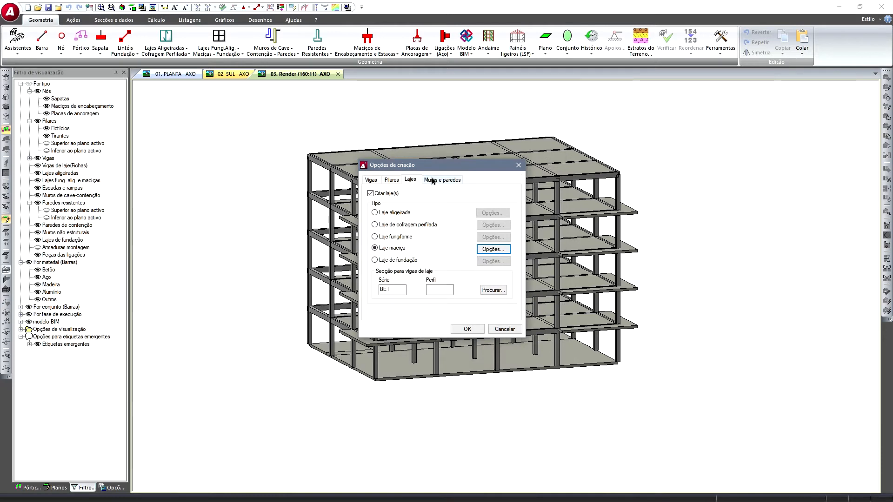
# - Review the creation options for beams and pillars and accept the creation settings
pyautogui.click(370, 180)
pyautogui.click(392, 180)
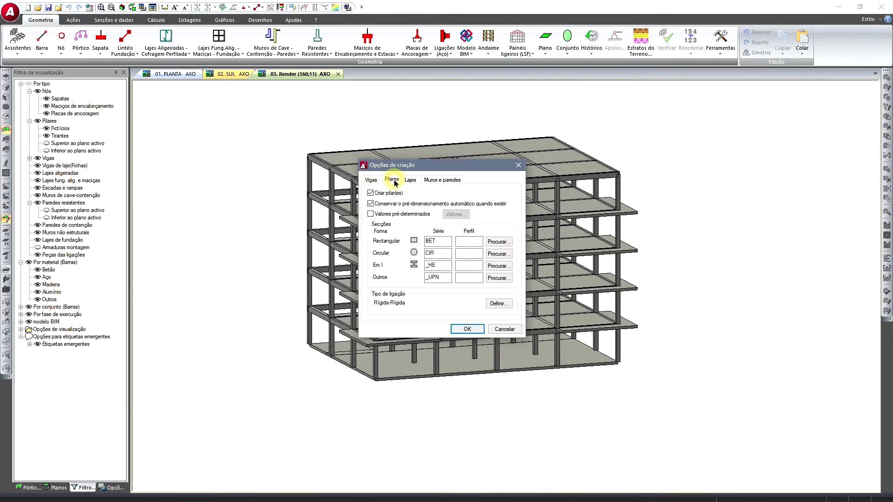
pyautogui.click(375, 181)
pyautogui.click(399, 181)
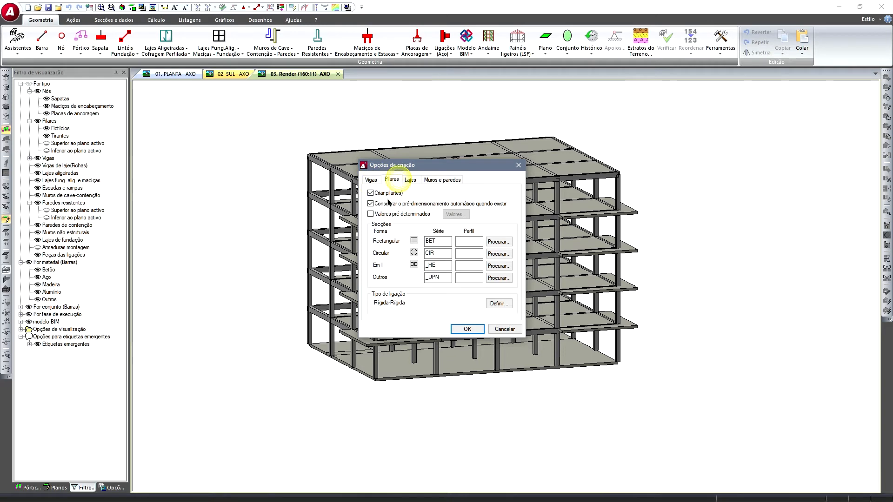
pyautogui.click(467, 329)
pyautogui.click(518, 49)
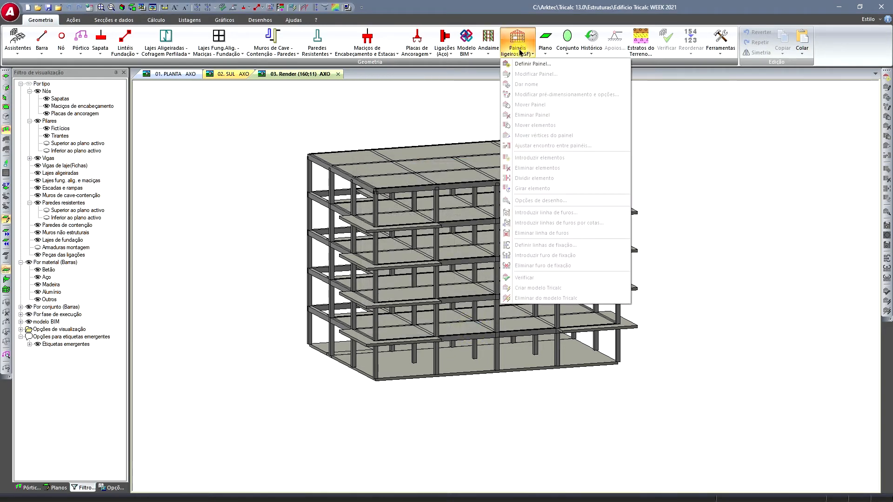
pyautogui.click(467, 52)
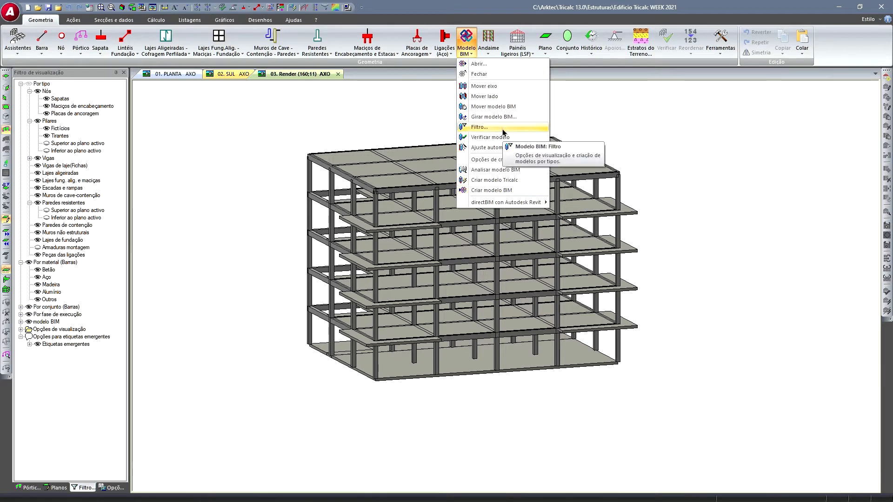
pyautogui.click(512, 148)
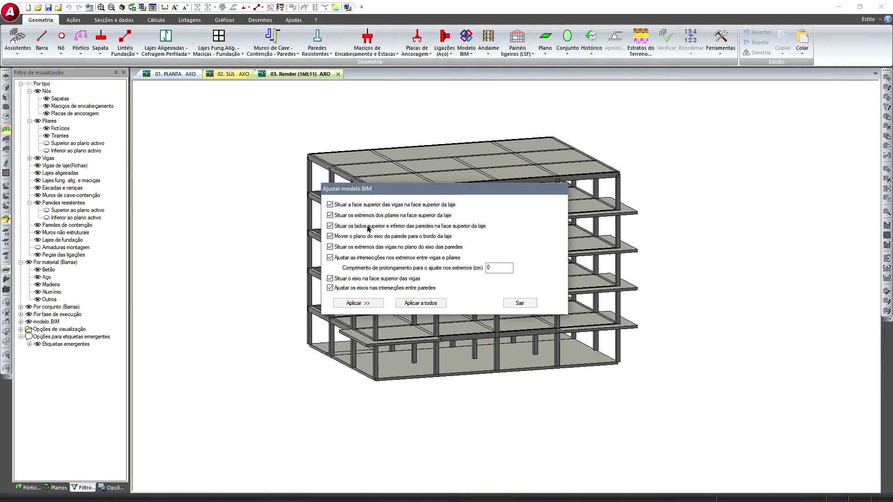
pyautogui.click(518, 303)
# - Enable drawing of the wireframe model in the render options
pyautogui.click(143, 7)
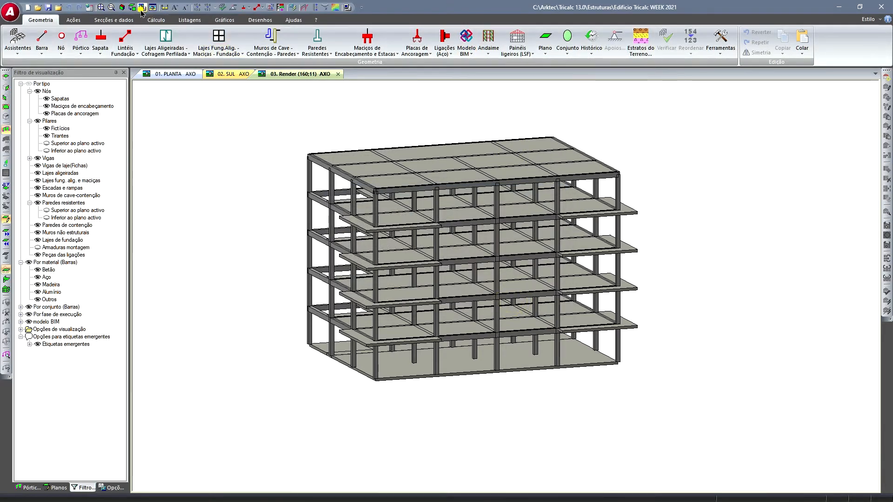
pyautogui.click(381, 245)
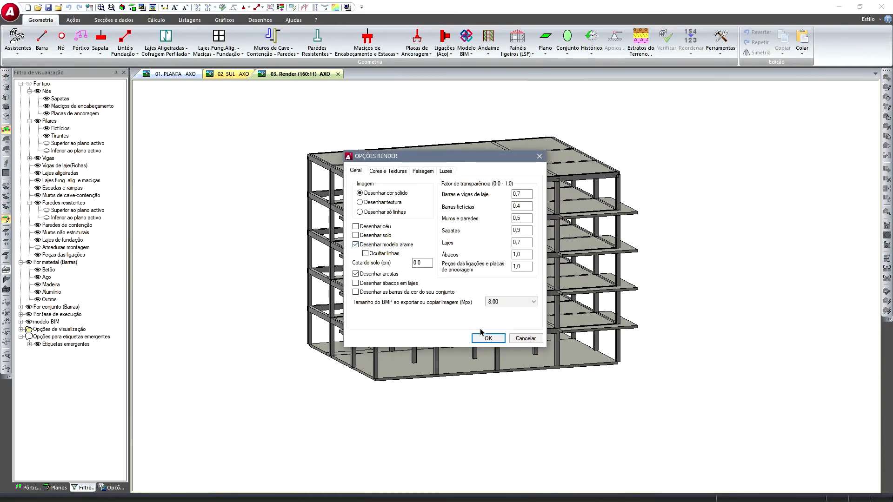
pyautogui.click(489, 338)
# - Examine how the pillar and beam axes meet at the corner joints of the roof and intermediate floors
pyautogui.scroll(5, 325, 172)
pyautogui.scroll(5, 312, 165)
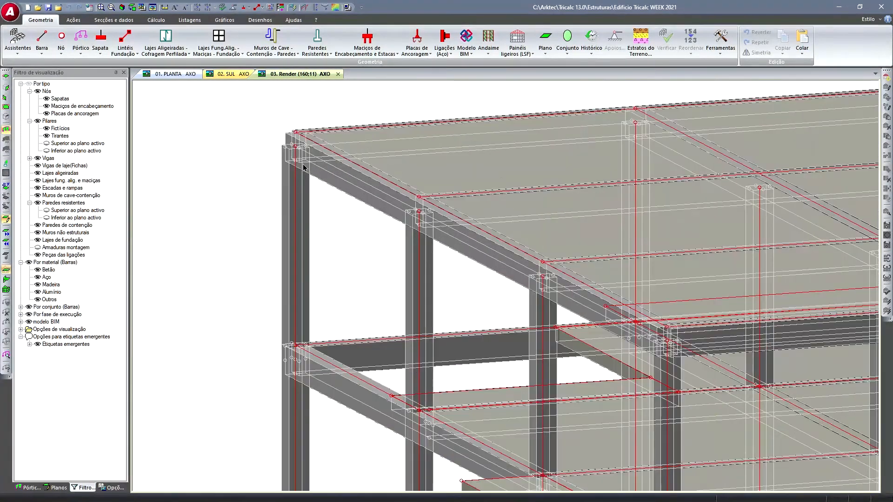
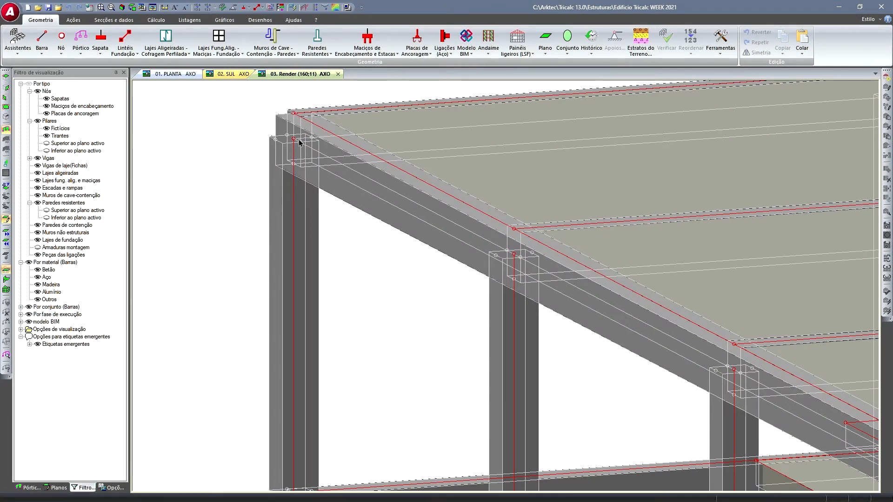
pyautogui.scroll(-4, 299, 139)
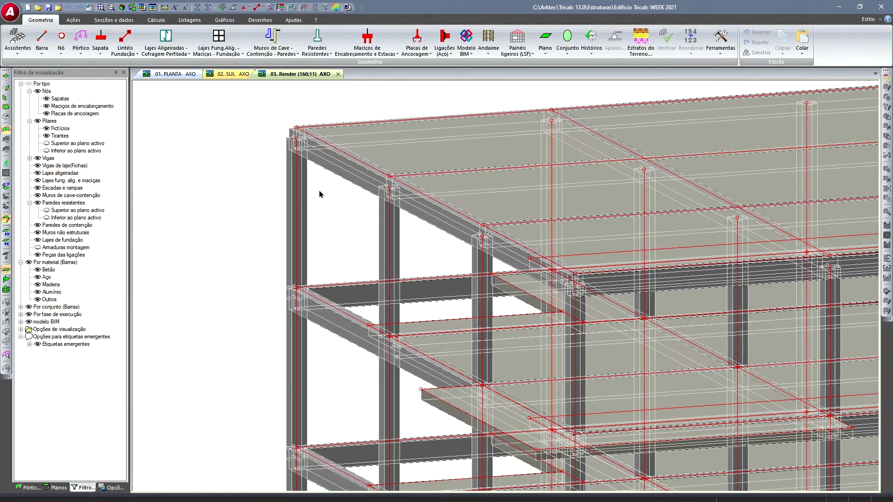
pyautogui.scroll(5, 308, 295)
pyautogui.scroll(-1, 308, 293)
pyautogui.scroll(2, 290, 300)
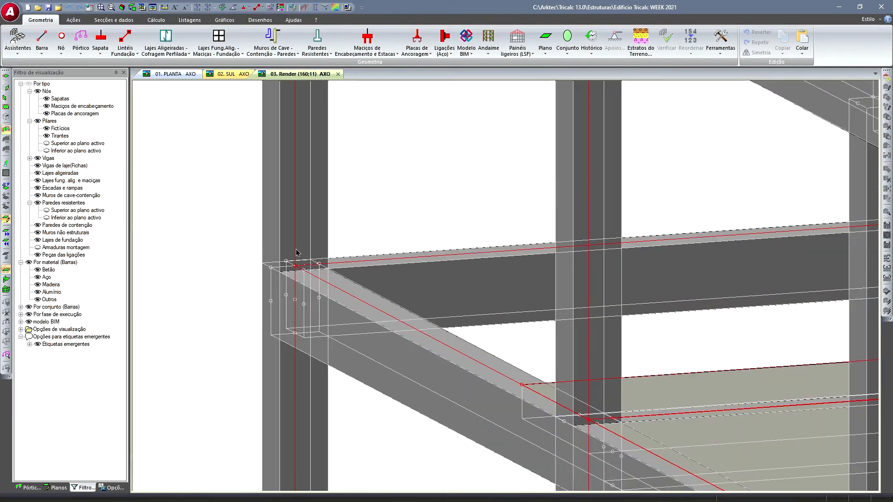
pyautogui.scroll(-3, 290, 285)
pyautogui.scroll(1, 290, 289)
pyautogui.moveTo(290, 288); pyautogui.dragTo(260, 166, button='middle')
pyautogui.scroll(-1, 234, 232)
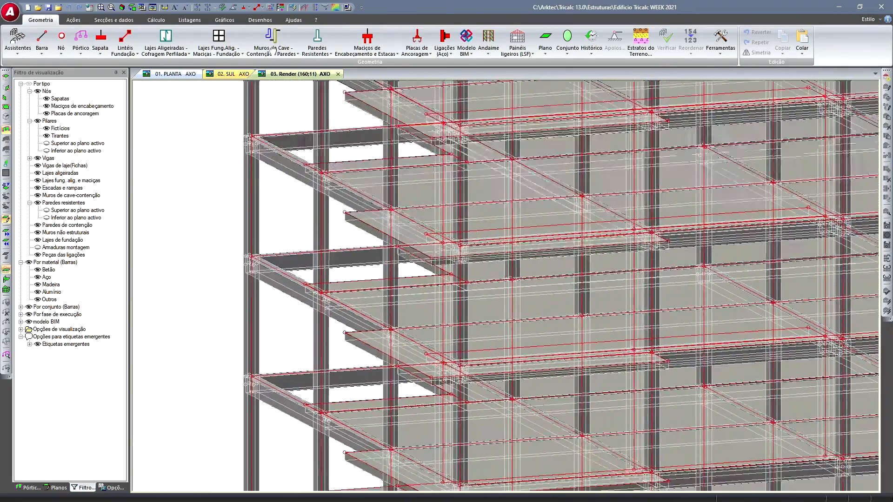
pyautogui.moveTo(281, 235); pyautogui.dragTo(294, 363, button='middle')
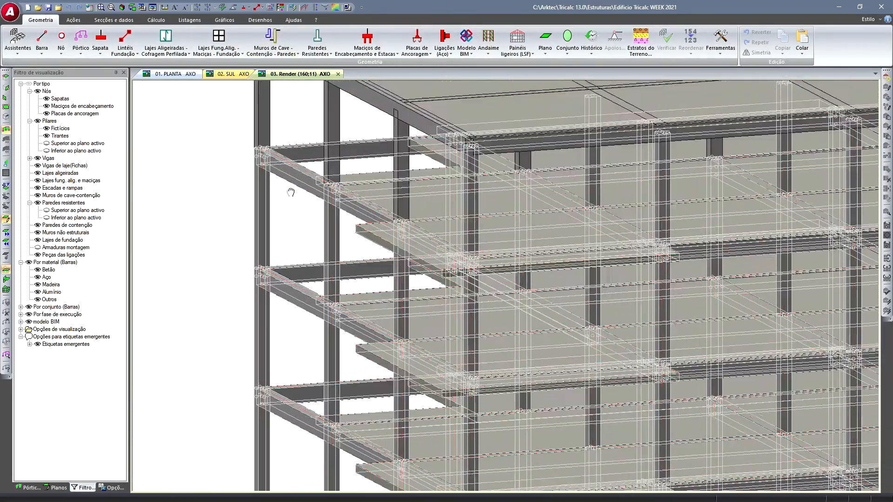
pyautogui.moveTo(288, 168); pyautogui.dragTo(289, 258, button='middle')
pyautogui.scroll(2, 287, 258)
pyautogui.scroll(2, 275, 225)
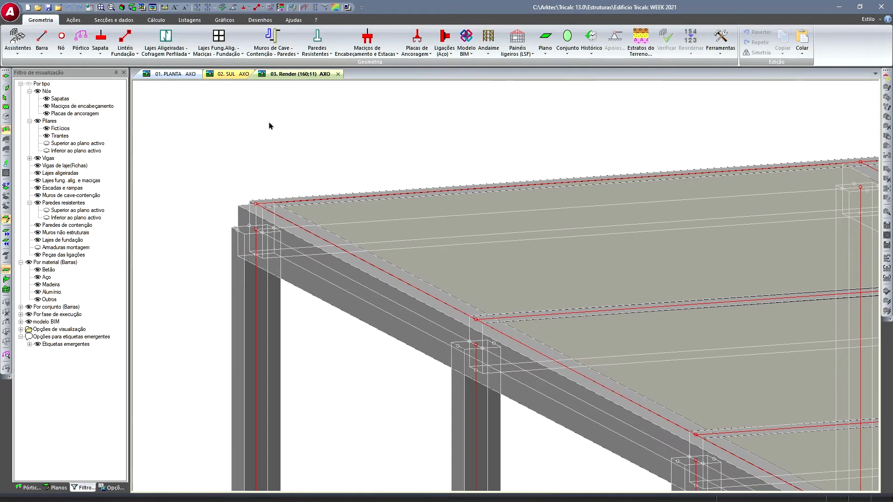
# - Apply the automatic BIM adjustment with all alignment options to every element and inspect the roof corner joint
pyautogui.click(467, 45)
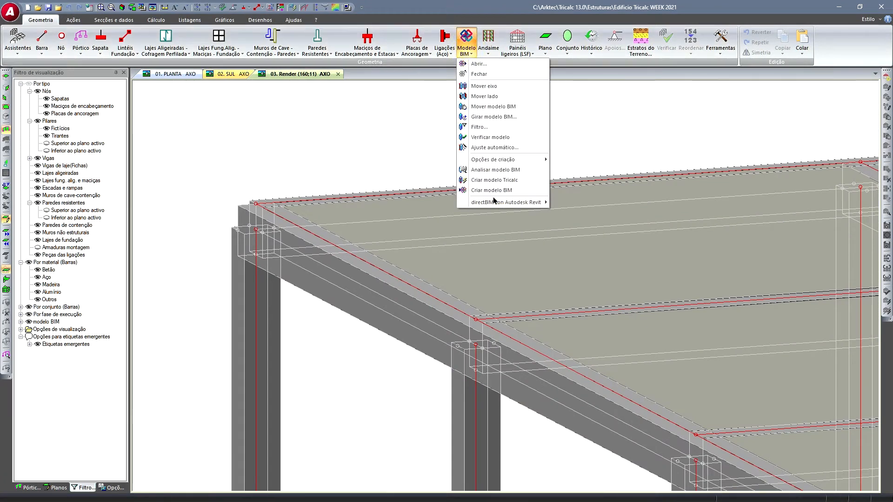
pyautogui.click(513, 149)
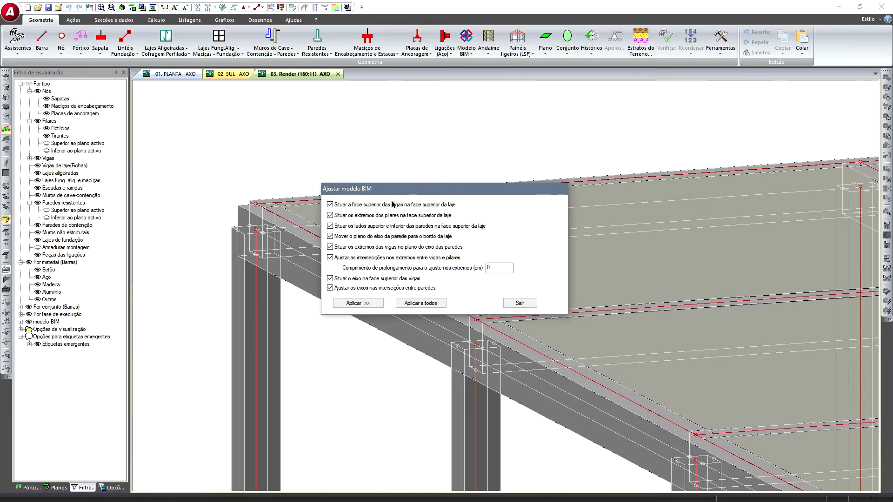
pyautogui.click(421, 302)
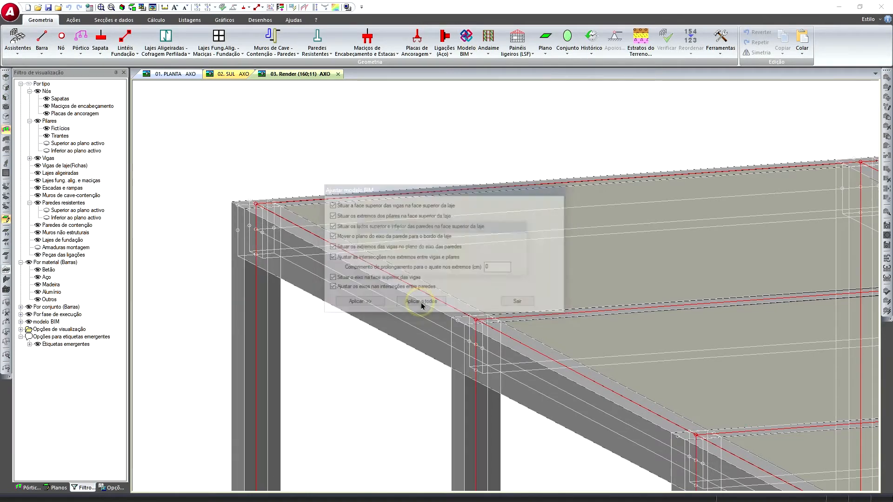
pyautogui.click(520, 303)
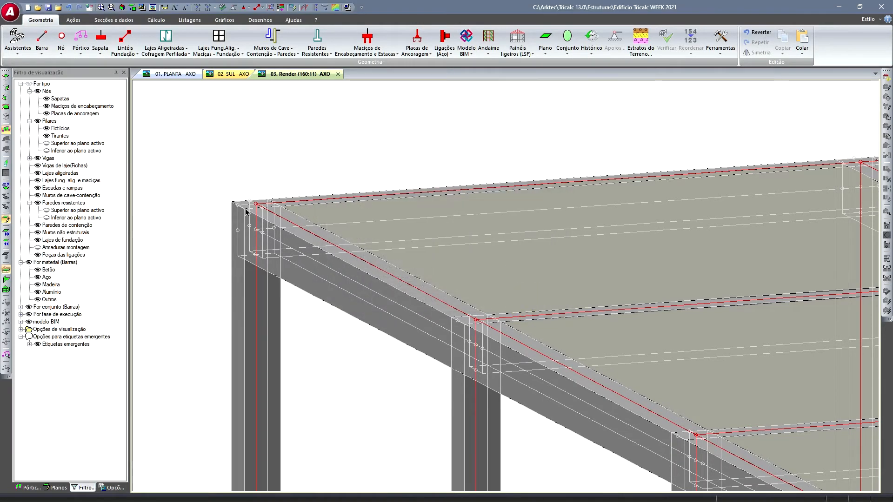
pyautogui.scroll(2, 253, 209)
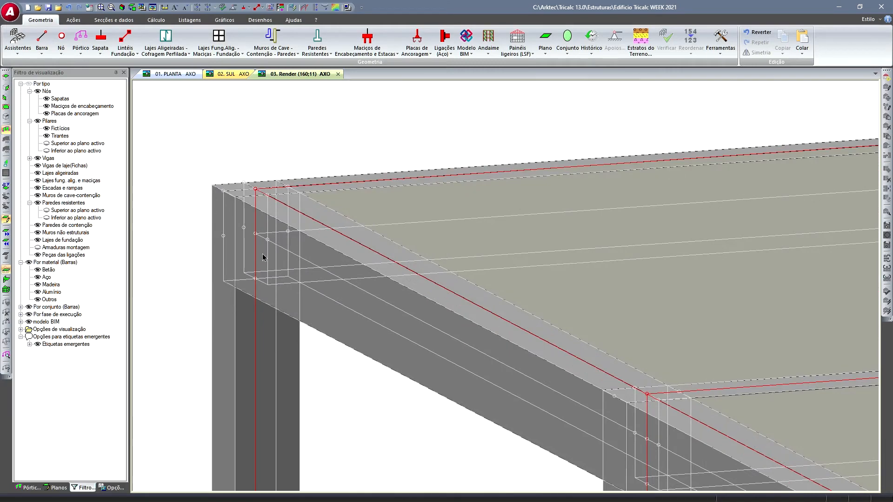
pyautogui.scroll(-5, 263, 257)
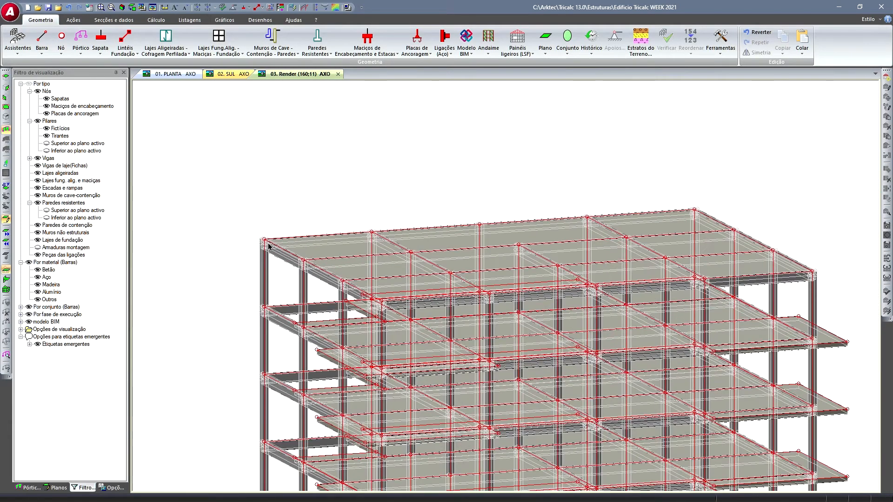
pyautogui.scroll(-4, 268, 246)
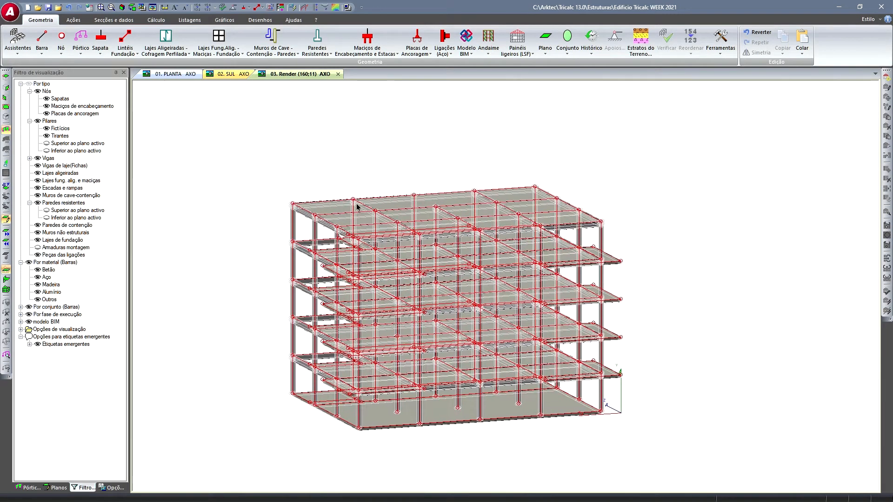
# - Create the Tricalc model from the BIM model, declining to store a copy in the geometry history
pyautogui.click(466, 51)
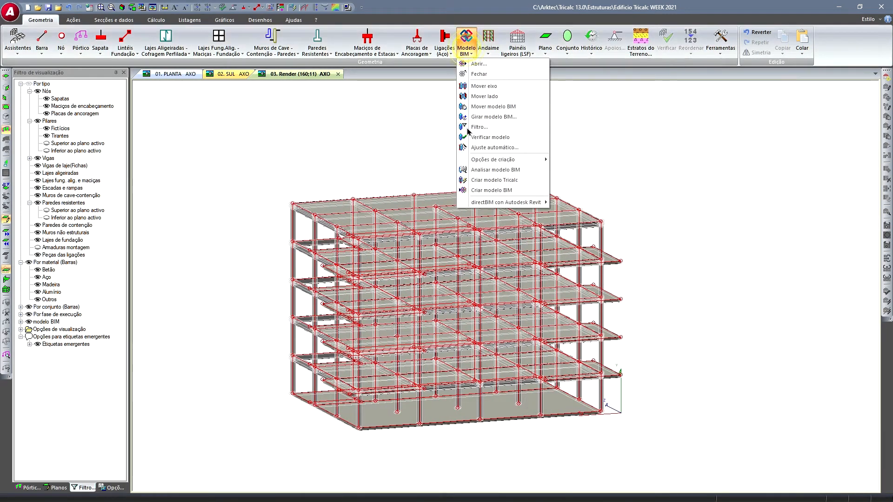
pyautogui.click(502, 181)
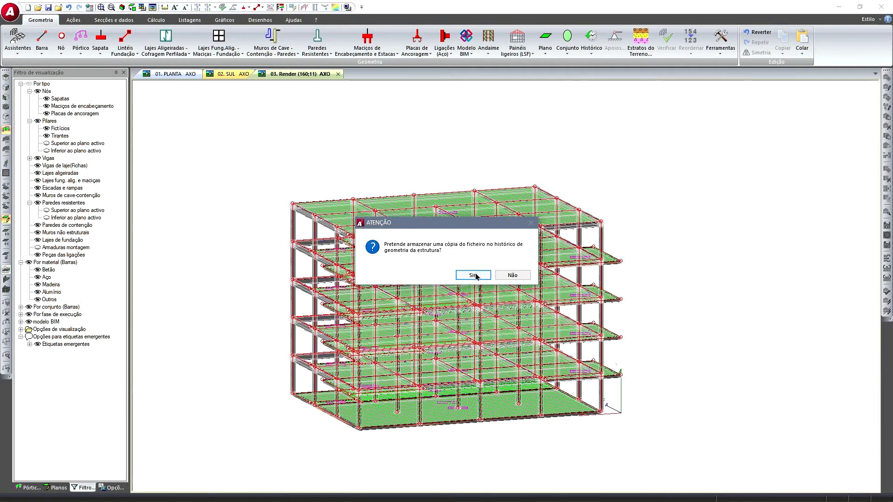
pyautogui.click(503, 276)
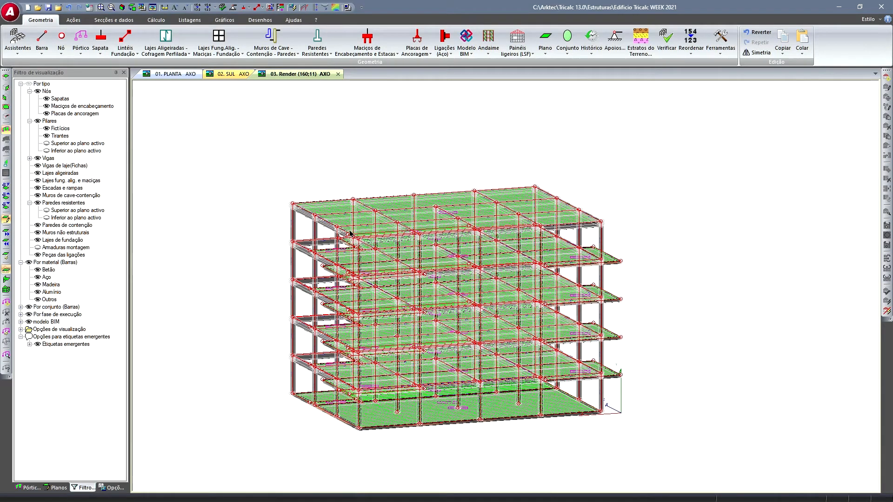
# - Turn off the display of BIM beams, pillars, slabs, walls and footings in the element filter
pyautogui.click(466, 42)
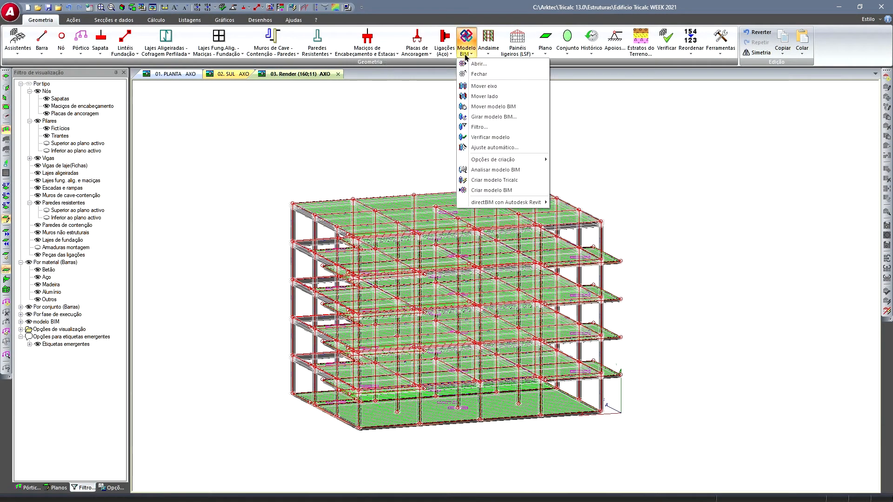
pyautogui.click(512, 128)
pyautogui.click(454, 214)
pyautogui.click(454, 227)
pyautogui.click(453, 241)
pyautogui.click(454, 255)
pyautogui.click(454, 268)
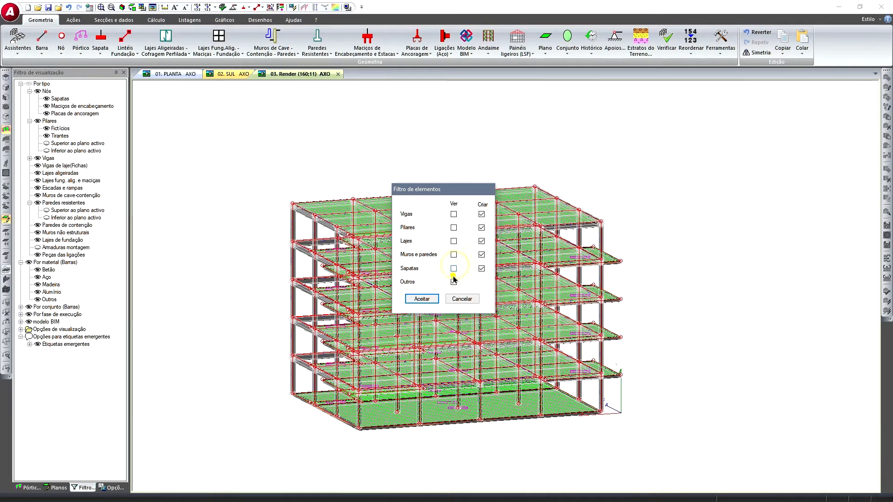
# - Switch off the view option for Outros in the element filter and apply the filter
pyautogui.click(453, 281)
pyautogui.click(422, 299)
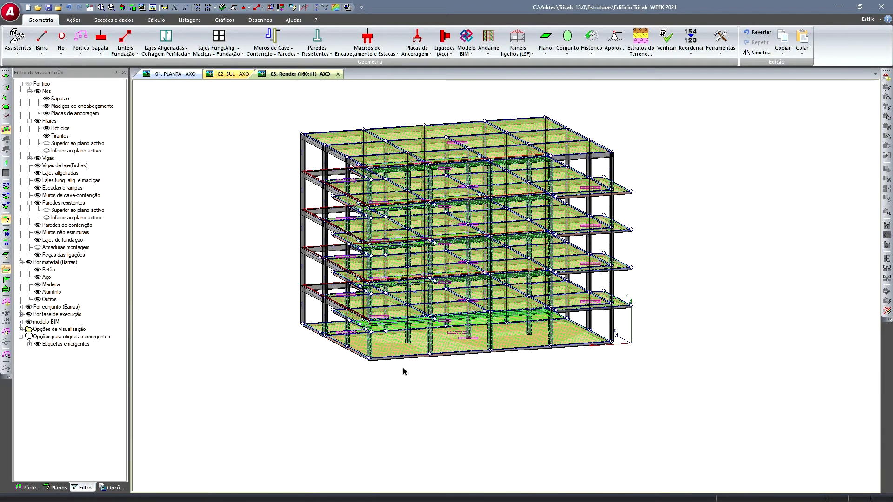
# - Copy all base-level nodes by a translation of Y = -100 cm, with 1 copy and bar creation, to extend the columns downward
pyautogui.moveTo(272, 316); pyautogui.dragTo(229, 198, button='middle')
pyautogui.rightClick(224, 187)
pyautogui.moveTo(298, 215)
pyautogui.click(384, 261)
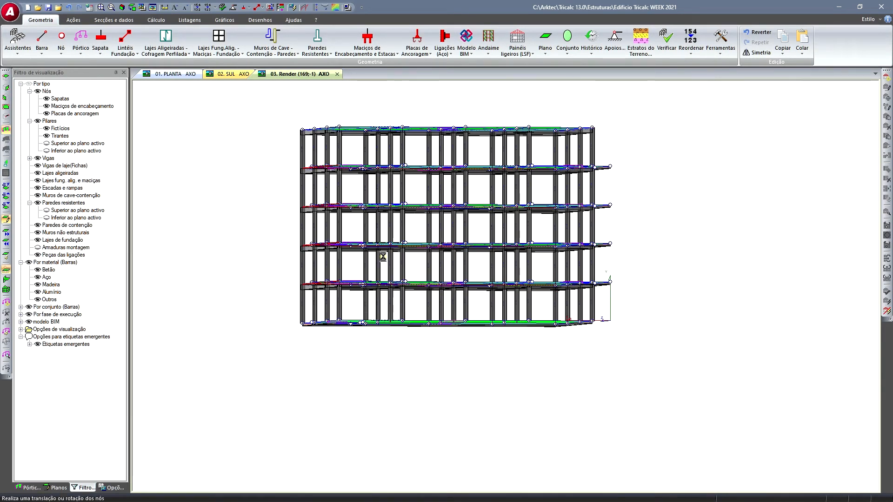
pyautogui.doubleClick(448, 182)
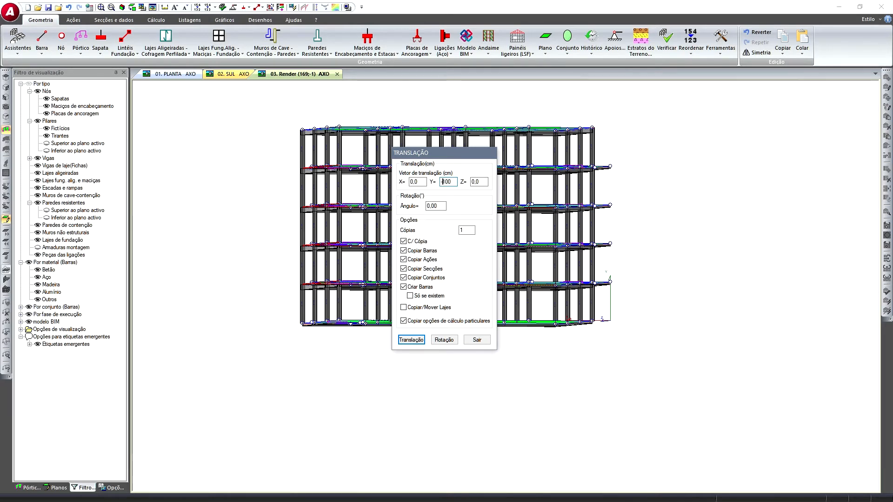
pyautogui.click(411, 340)
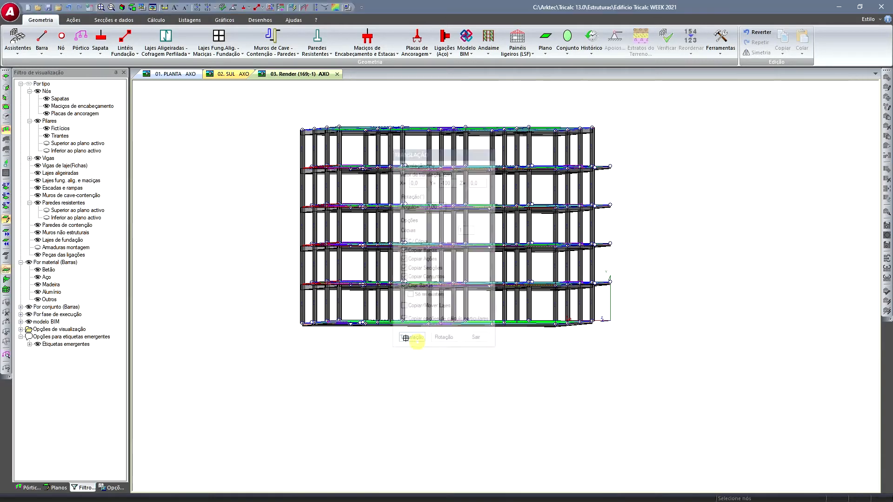
pyautogui.moveTo(290, 309); pyautogui.dragTo(635, 371)
pyautogui.click(477, 340)
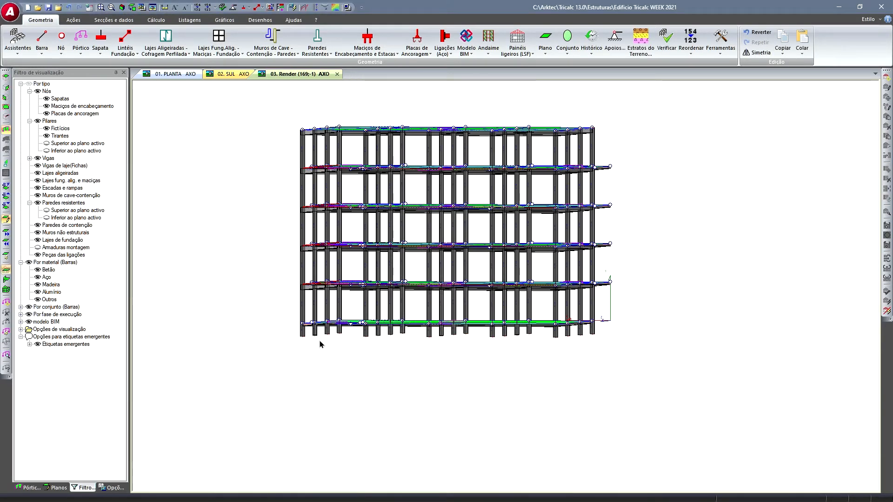
# - Assign the exterior restraint ENCASTRADO XYZ to all nodes at the bottom ends of the columns
pyautogui.scroll(3, 320, 344)
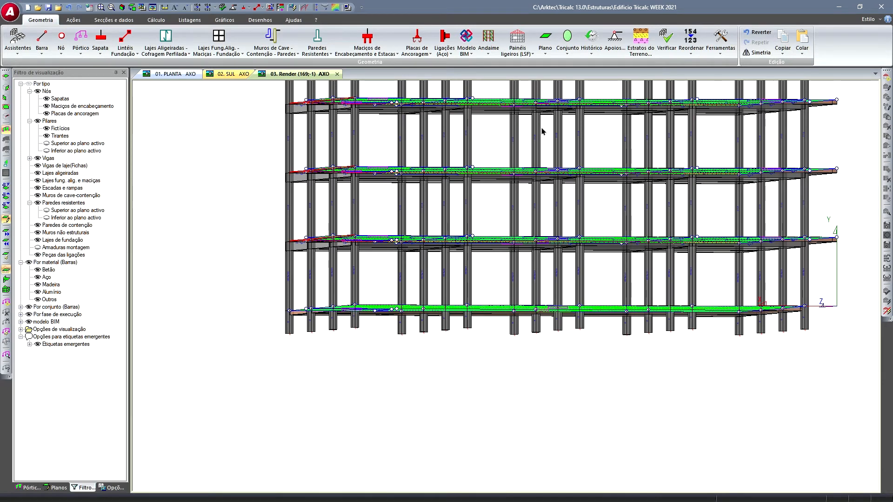
pyautogui.click(614, 40)
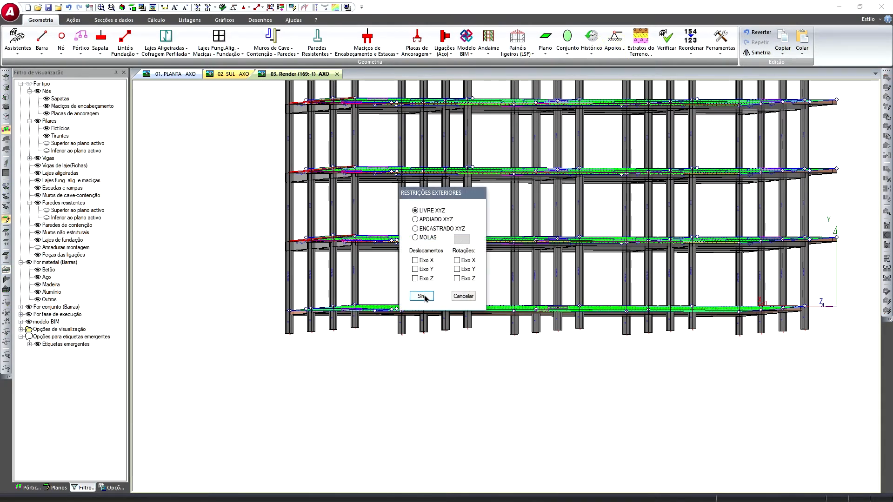
pyautogui.click(440, 228)
pyautogui.click(420, 296)
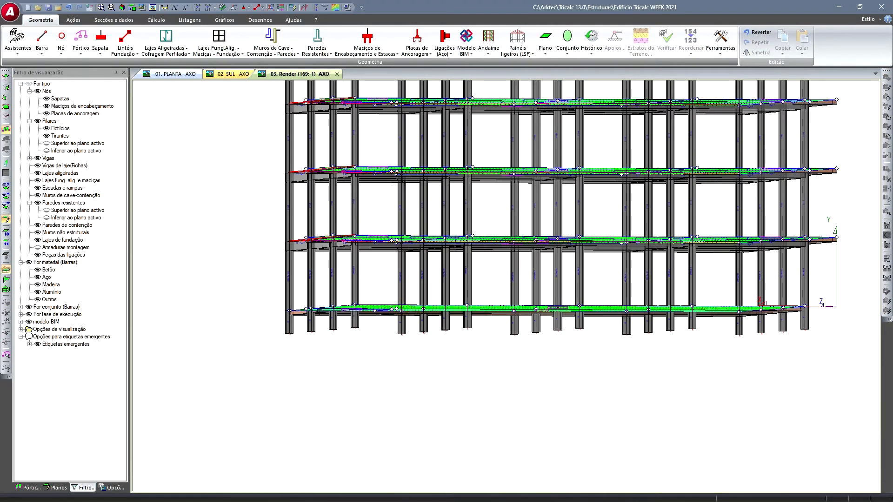
pyautogui.moveTo(267, 324); pyautogui.dragTo(854, 386)
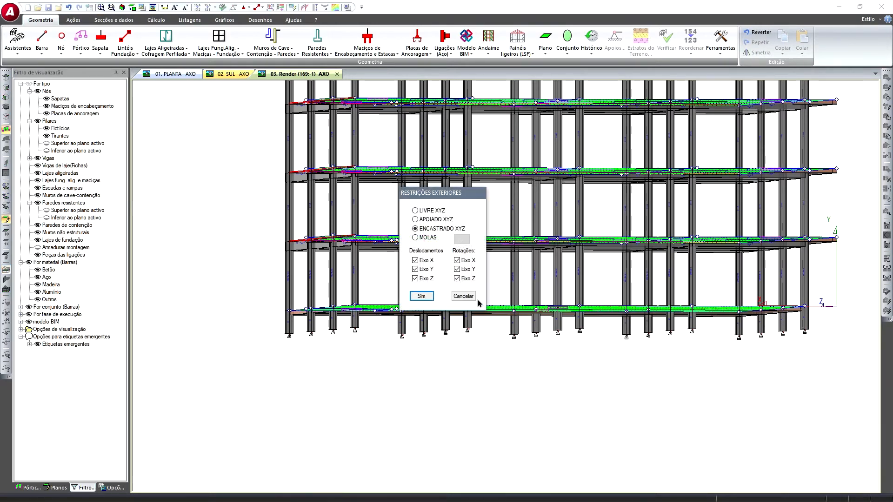
pyautogui.click(469, 298)
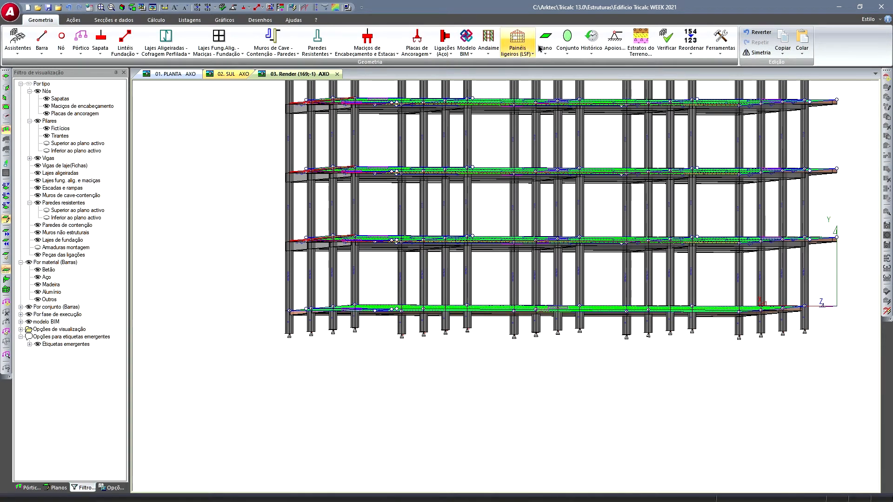
# - Define footings on all the restrained nodes at the column bases
pyautogui.click(125, 44)
pyautogui.click(117, 63)
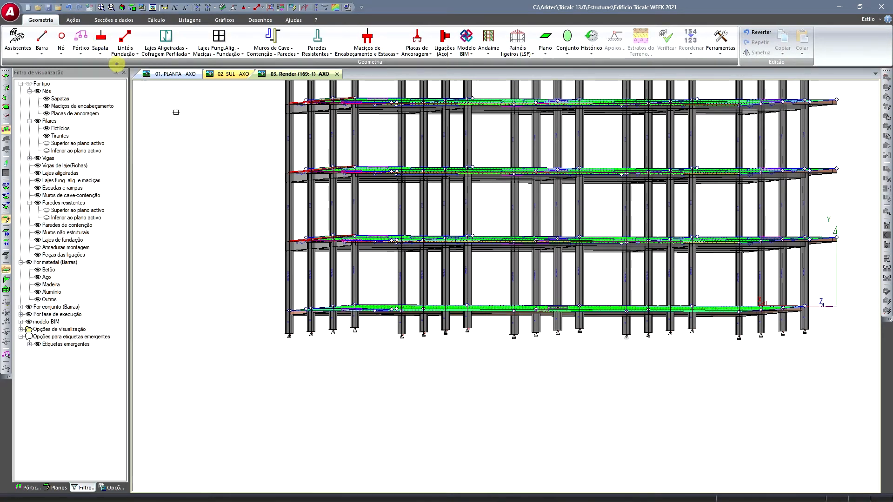
pyautogui.click(247, 318)
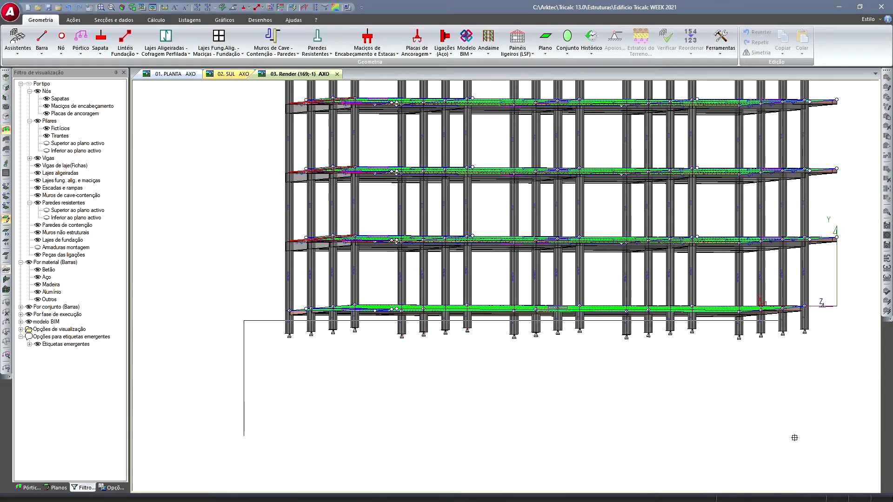
pyautogui.click(825, 444)
pyautogui.rightClick(687, 419)
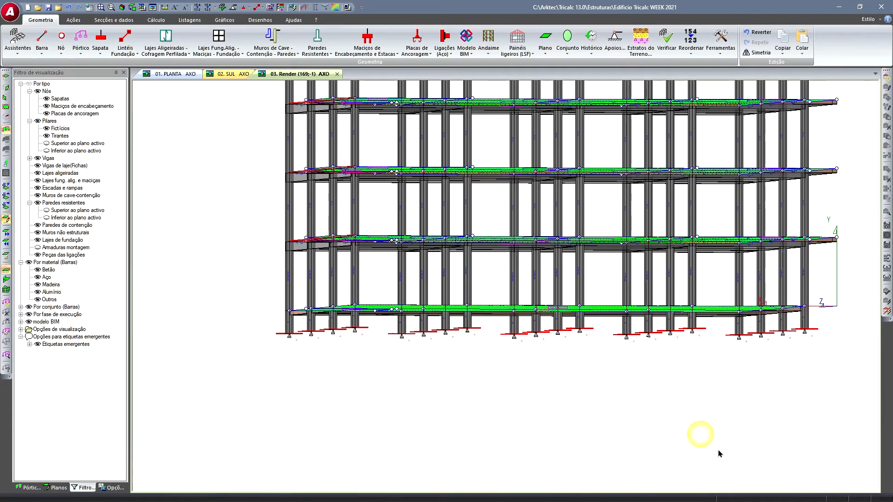
# - Show the building in an axonometric view and isolate the plane at level -100
pyautogui.click(122, 8)
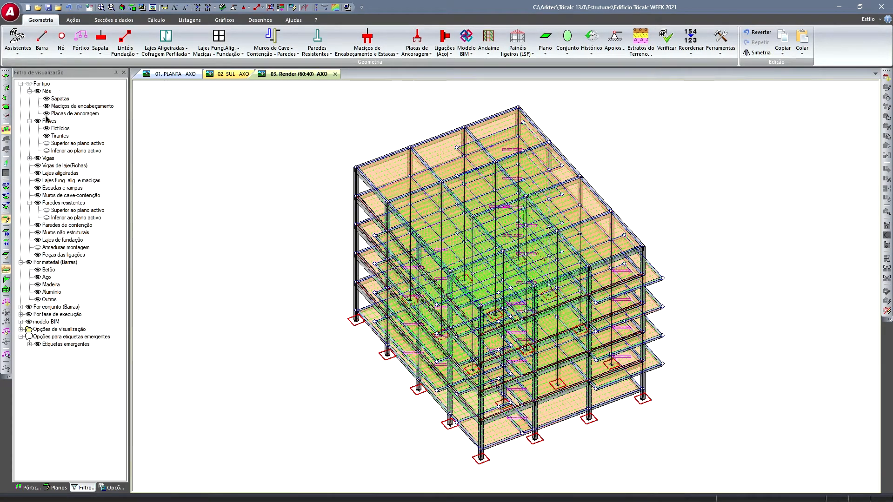
pyautogui.click(56, 488)
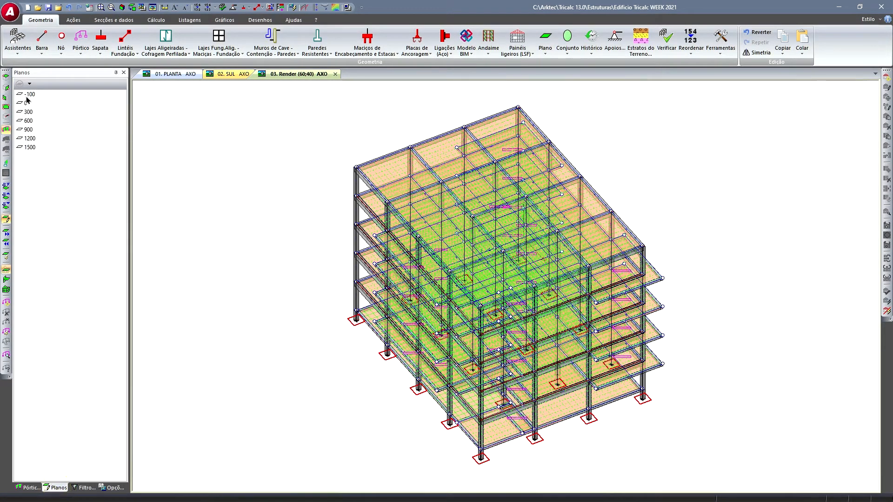
pyautogui.doubleClick(28, 95)
pyautogui.moveTo(287, 379); pyautogui.dragTo(303, 380, button='middle')
pyautogui.scroll(2, 418, 319)
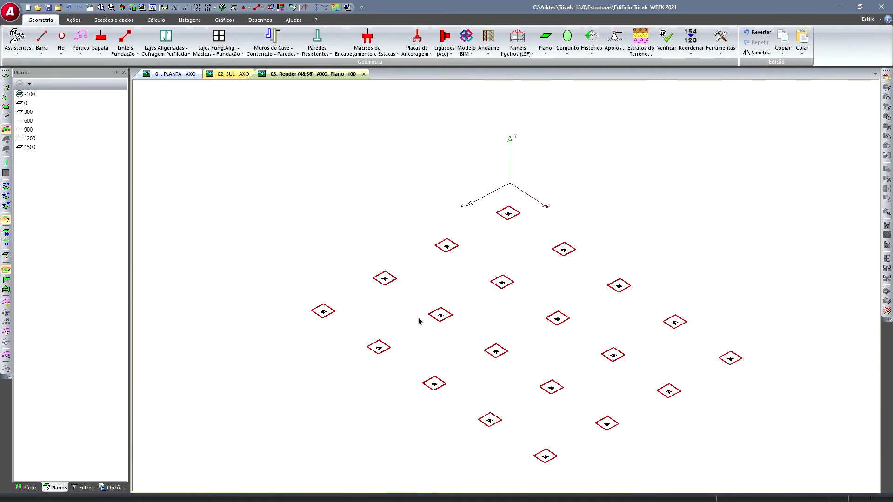
pyautogui.scroll(2, 418, 320)
pyautogui.scroll(-2, 286, 238)
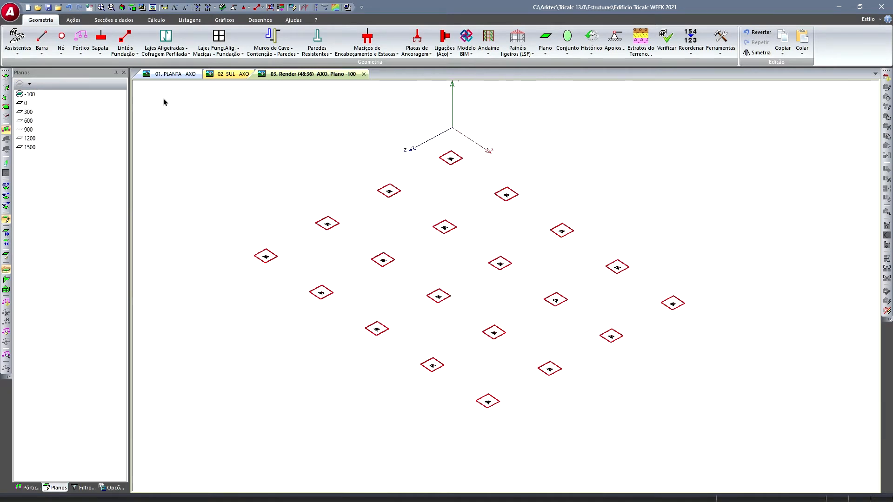
# - Draw foundation tie beams between the four corner footings, closing the perimeter of plane -100
pyautogui.click(125, 51)
pyautogui.click(152, 64)
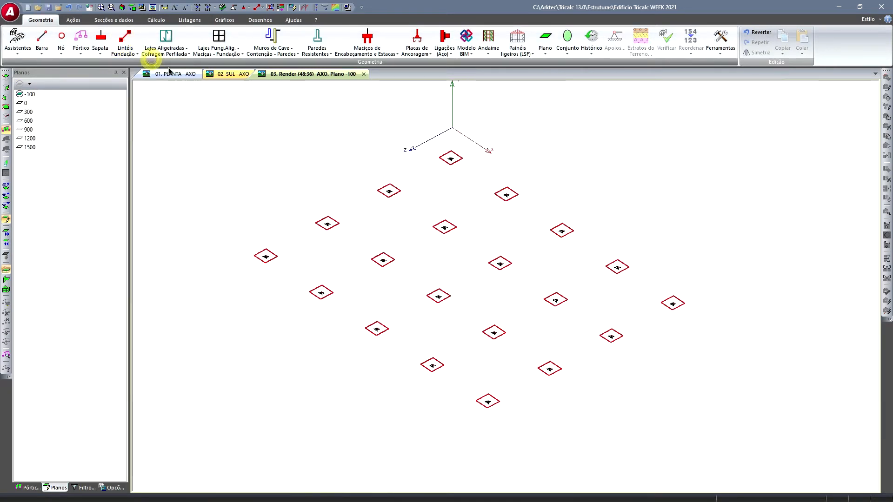
pyautogui.click(451, 158)
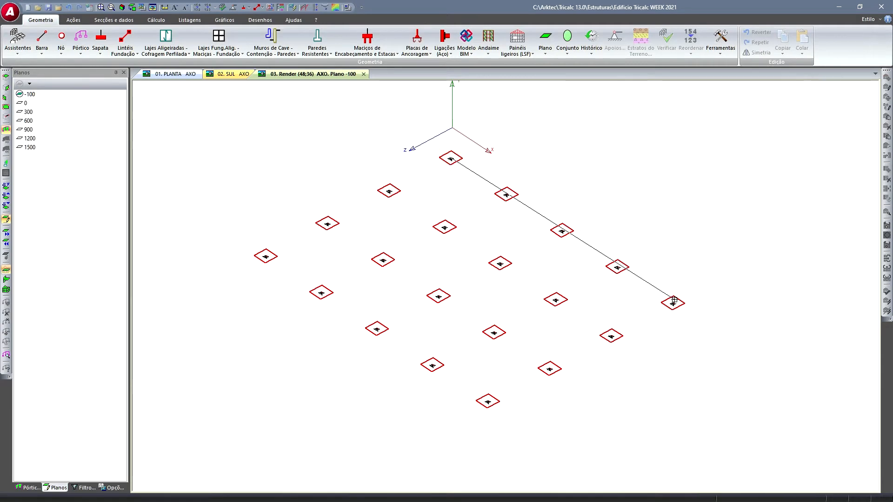
pyautogui.click(672, 303)
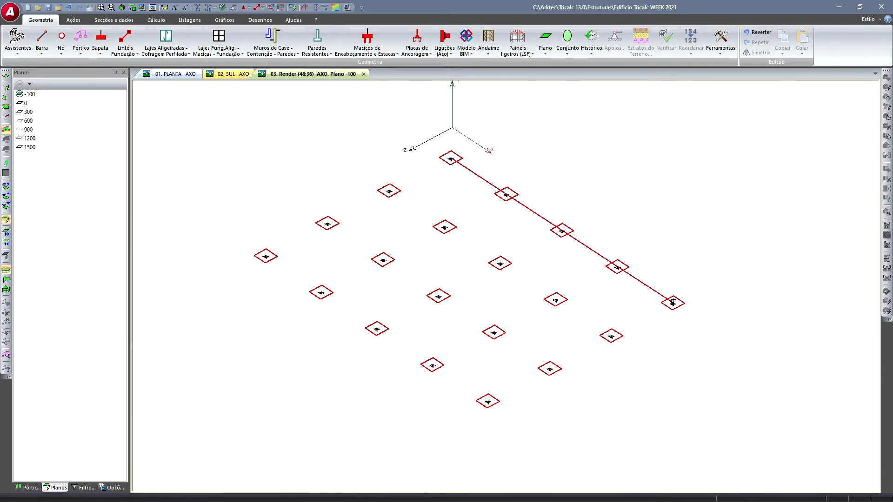
pyautogui.click(673, 303)
pyautogui.click(489, 400)
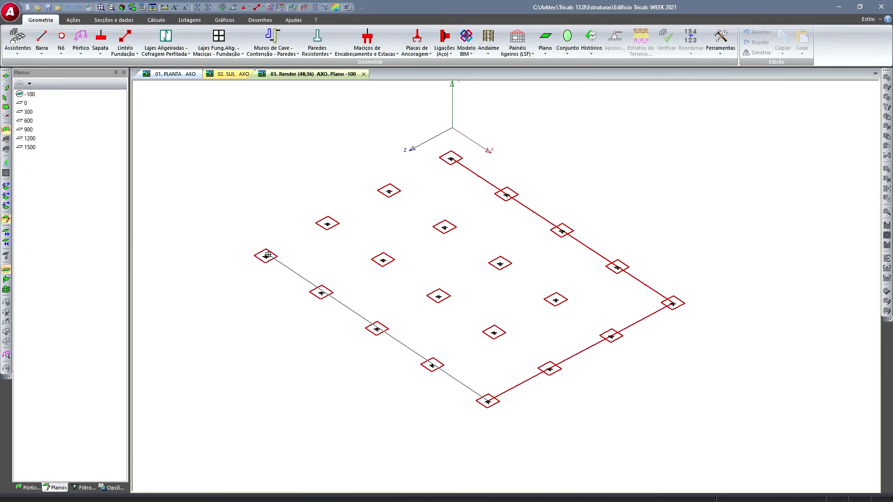
pyautogui.click(269, 256)
pyautogui.click(267, 256)
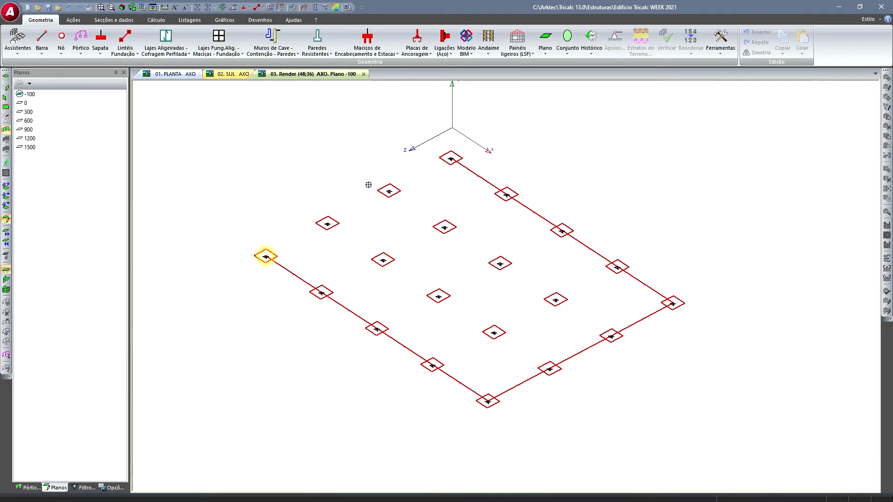
pyautogui.click(450, 160)
pyautogui.rightClick(342, 162)
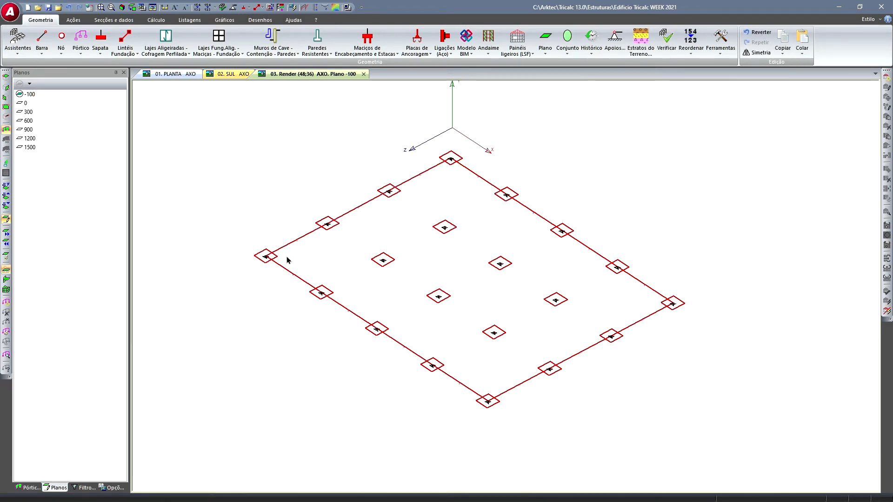
# - Display the complete building again and renumber the structure
pyautogui.press('Escape')
pyautogui.scroll(-1, 367, 277)
pyautogui.moveTo(370, 320); pyautogui.dragTo(374, 337, button='middle')
pyautogui.scroll(-1, 376, 338)
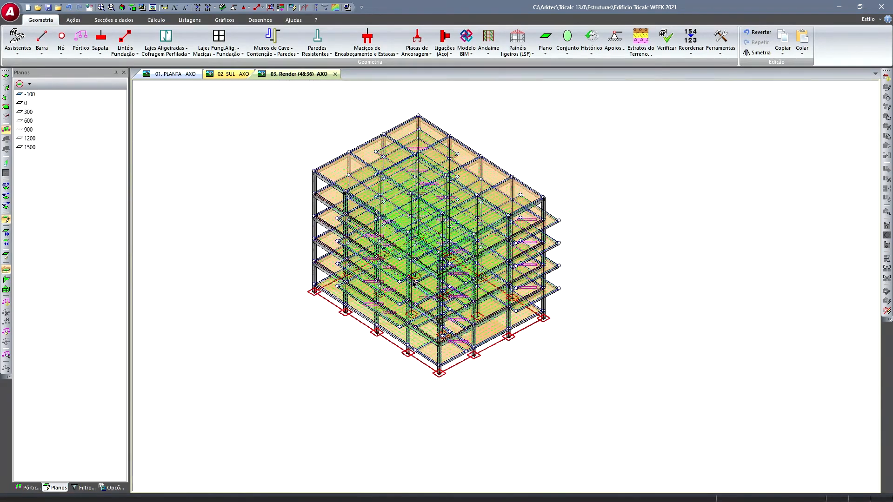
pyautogui.click(691, 50)
pyautogui.click(700, 75)
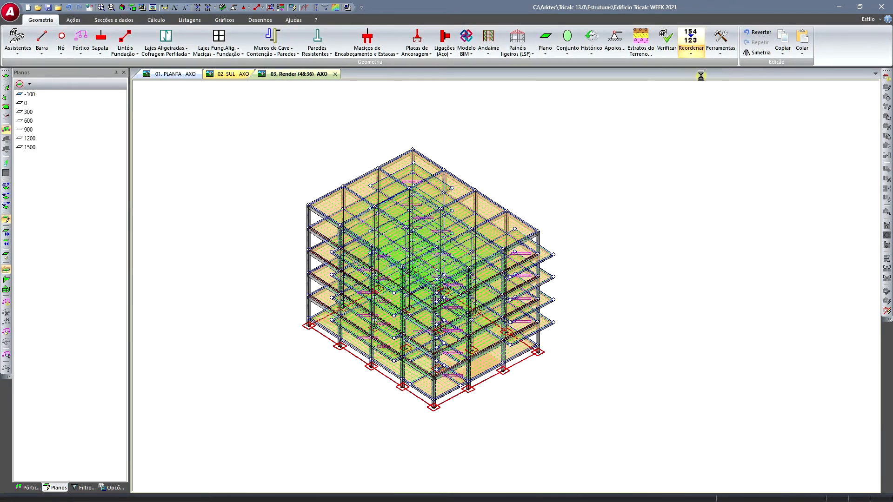
# - Run the geometry verification and inspect the resulting list of errors and warnings
pyautogui.click(666, 41)
pyautogui.click(420, 327)
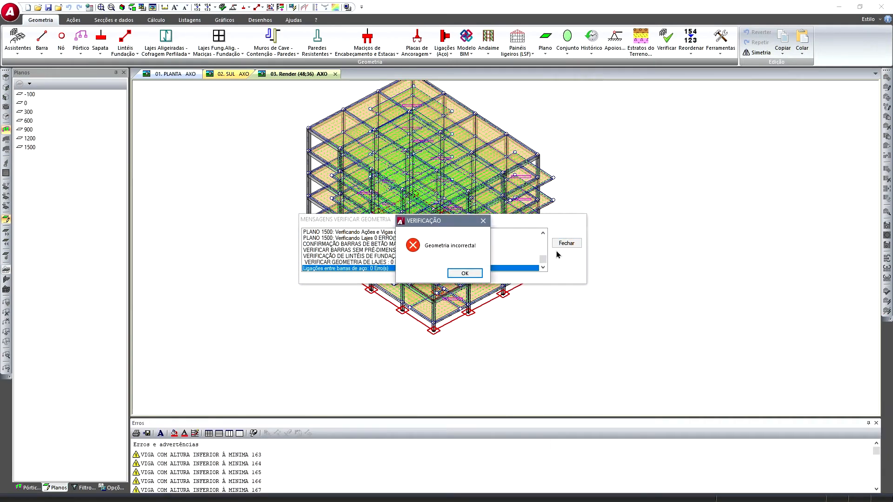
pyautogui.click(468, 275)
pyautogui.click(356, 447)
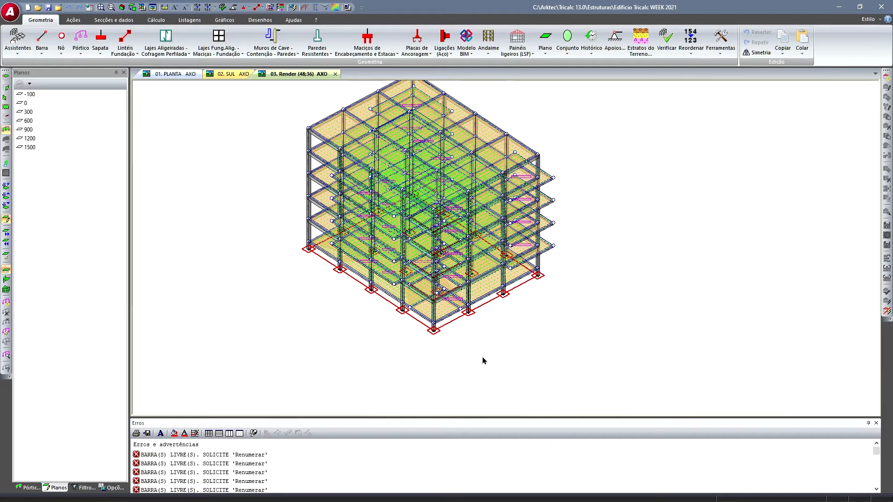
# - Renumber the structure again and rerun the geometry verification
pyautogui.click(701, 53)
pyautogui.click(705, 73)
pyautogui.click(667, 40)
pyautogui.click(420, 328)
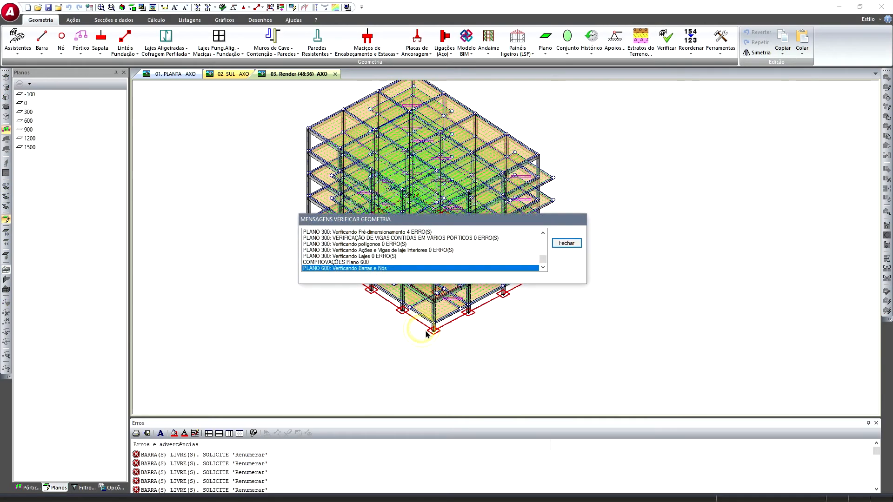
pyautogui.click(451, 273)
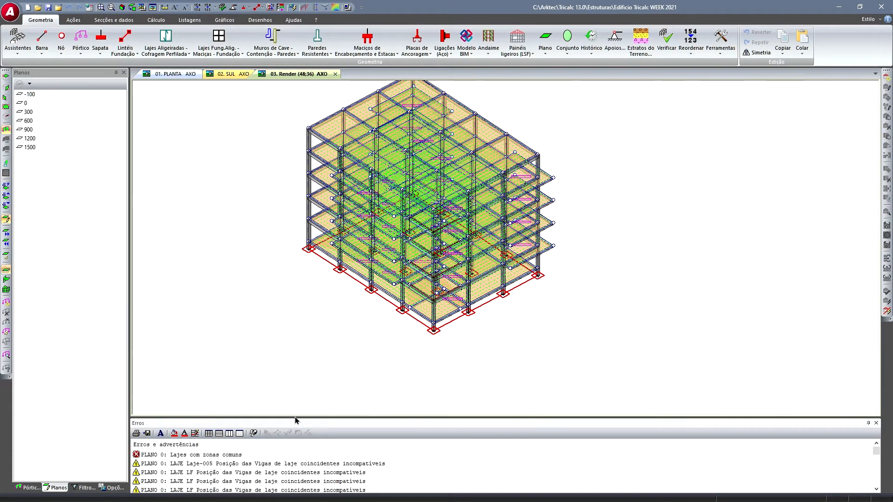
# - Enlarge the error list, select the plane 0 error about slabs with common zones, and isolate plane 0 to examine its slabs
pyautogui.moveTo(296, 417); pyautogui.dragTo(295, 373)
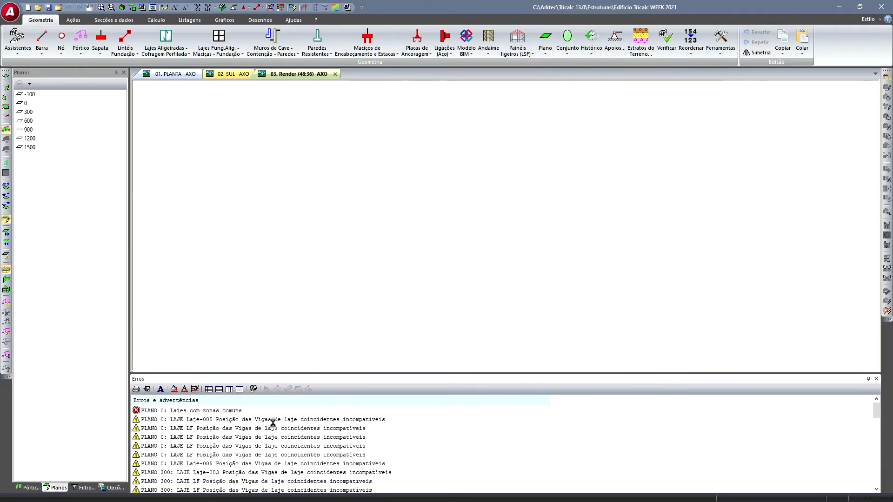
pyautogui.click(240, 411)
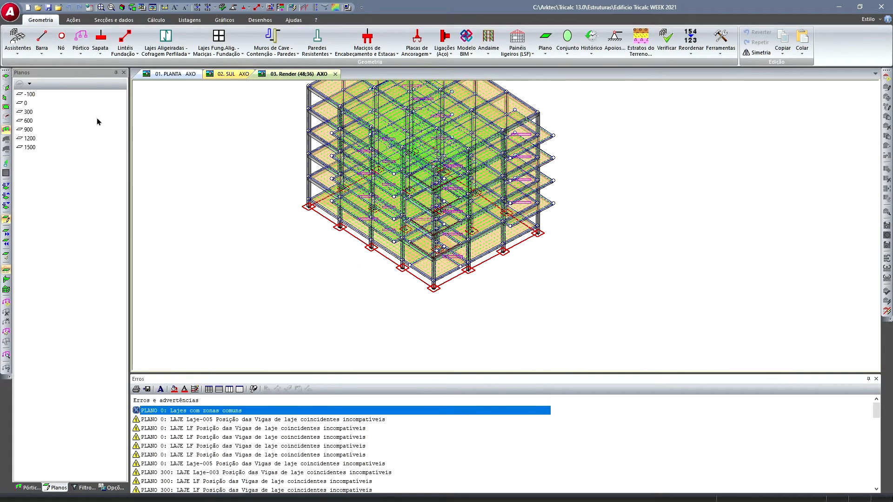
pyautogui.doubleClick(27, 105)
pyautogui.moveTo(344, 263); pyautogui.dragTo(361, 214, button='middle')
pyautogui.scroll(6, 361, 215)
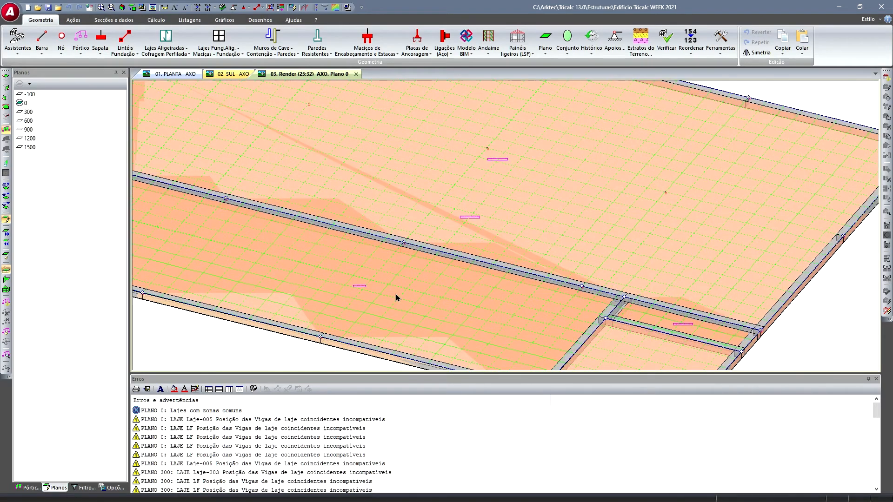
pyautogui.scroll(-2, 397, 293)
pyautogui.moveTo(395, 284); pyautogui.dragTo(418, 239, button='middle')
pyautogui.scroll(-2, 397, 265)
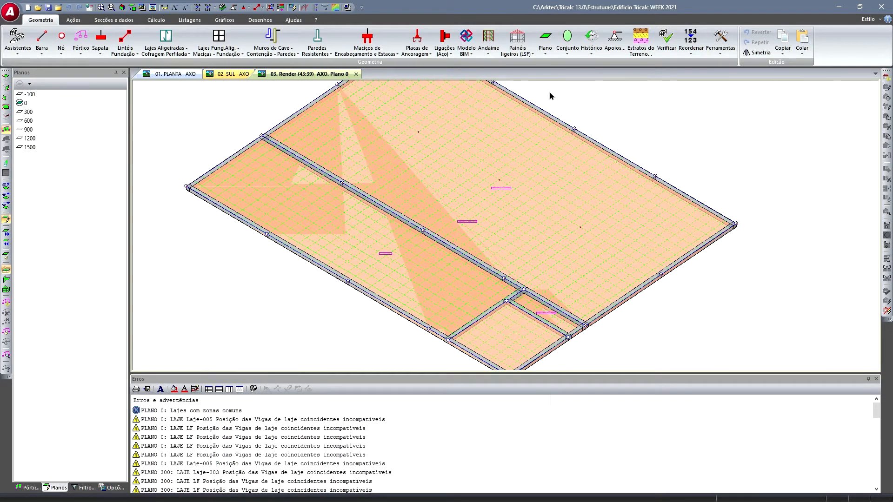
pyautogui.click(517, 43)
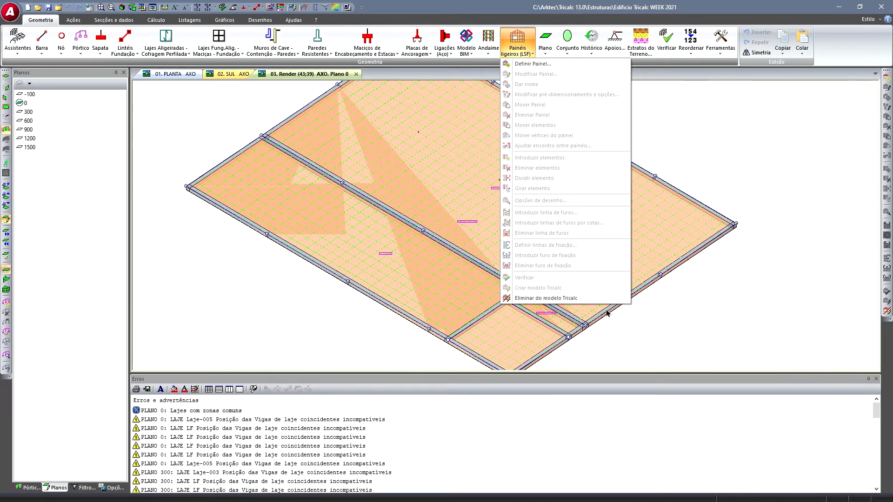
pyautogui.click(661, 99)
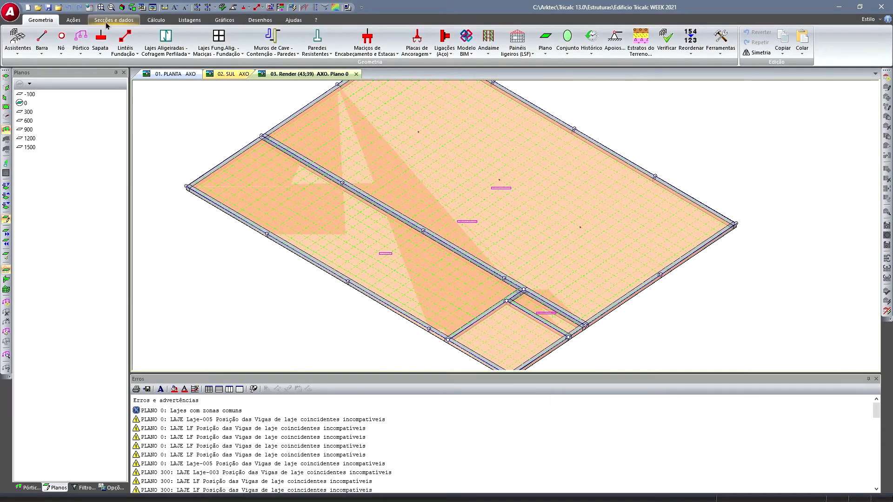
# - Try to merge the overlapping slabs on plane 0
pyautogui.click(203, 45)
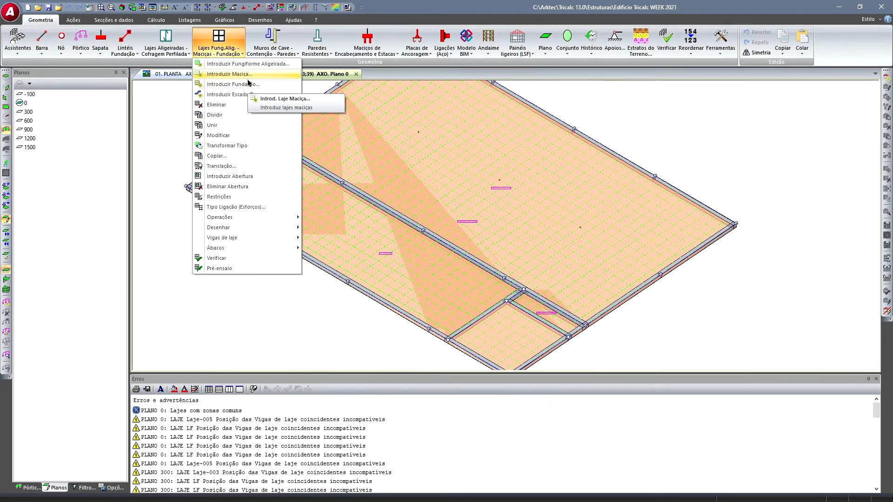
pyautogui.click(249, 126)
pyautogui.click(345, 234)
pyautogui.click(414, 193)
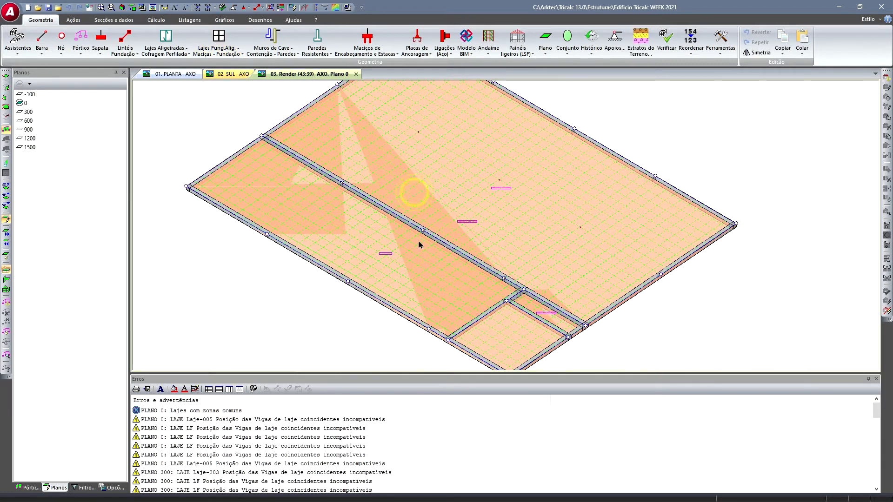
pyautogui.click(545, 312)
pyautogui.click(564, 292)
# - Turn off the rendered display of plane 0 and examine the overlapping slab outlines in wireframe
pyautogui.click(153, 7)
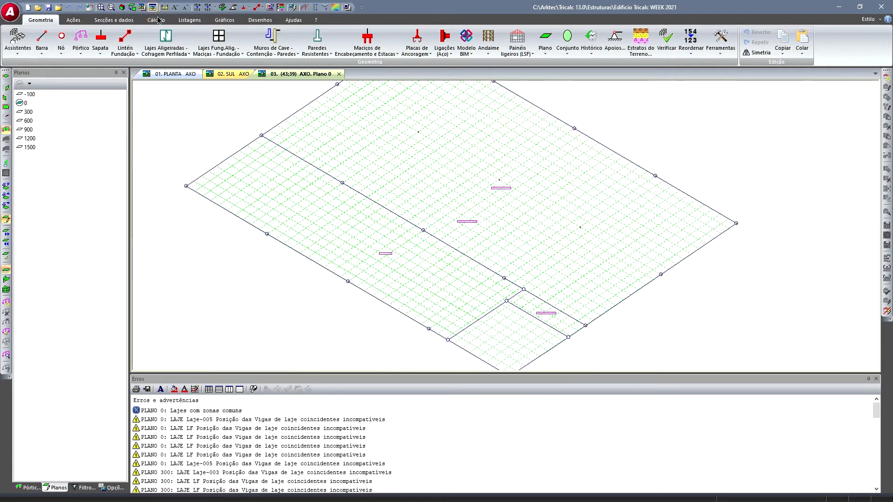
pyautogui.rightClick(196, 123)
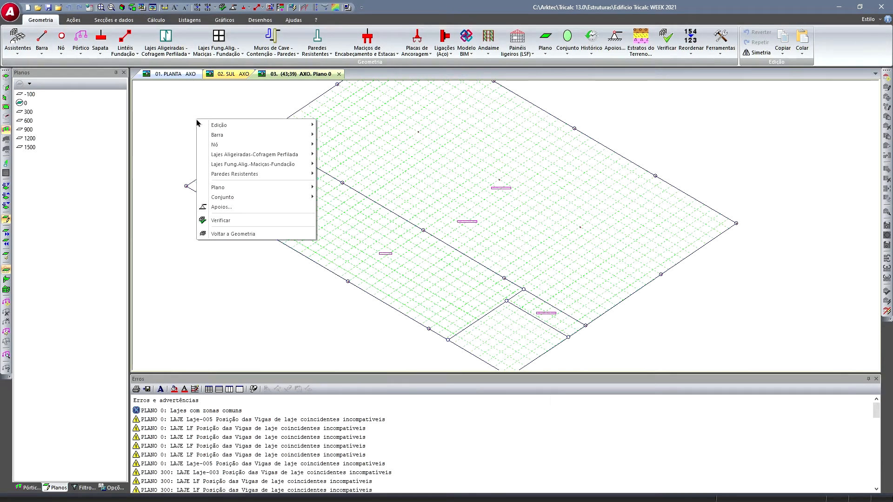
pyautogui.press('alt')
pyautogui.scroll(-1, 434, 224)
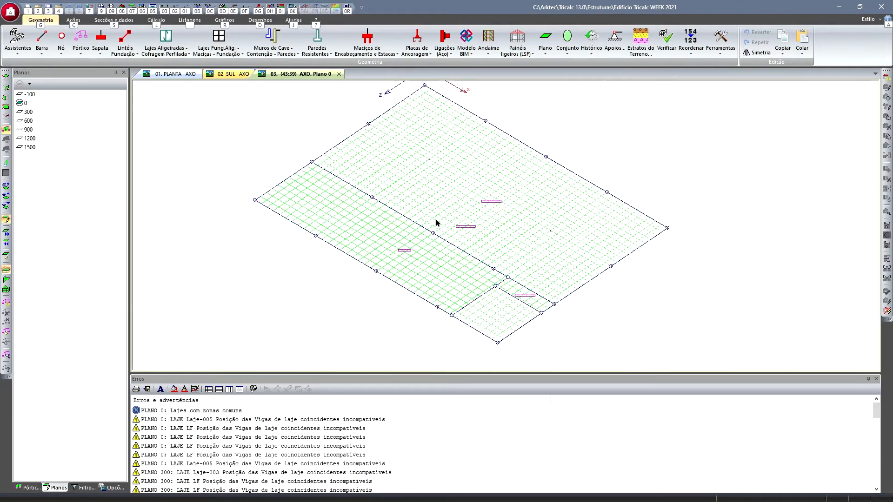
pyautogui.scroll(1, 442, 219)
pyautogui.scroll(-2, 449, 217)
pyautogui.scroll(2, 452, 221)
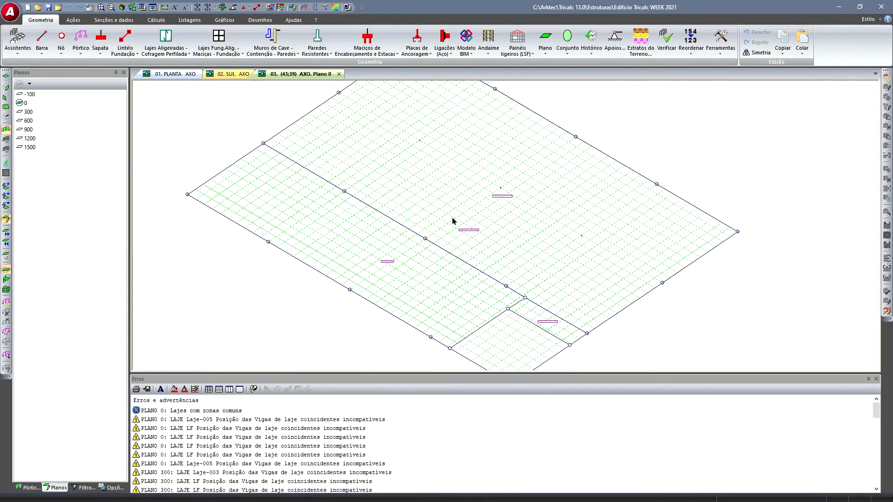
pyautogui.scroll(-1, 452, 221)
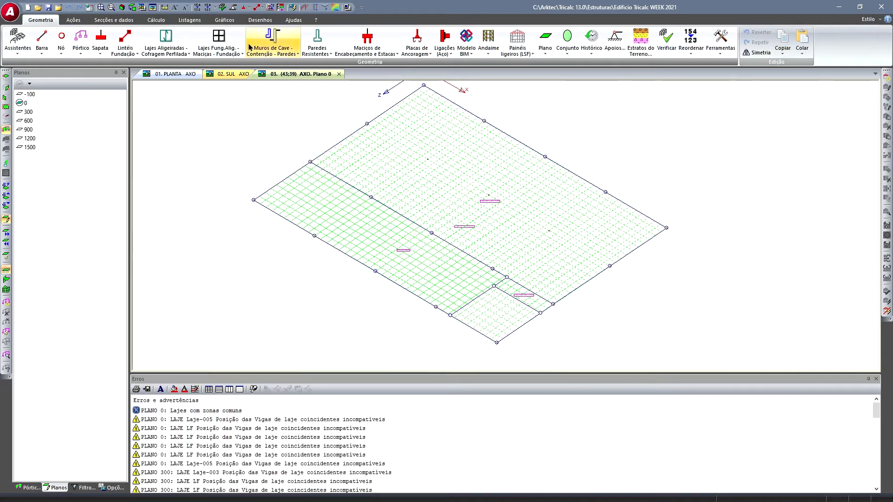
# - Delete the solid slab on plane 0 that overlaps the neighbouring slabs
pyautogui.click(218, 46)
pyautogui.click(243, 106)
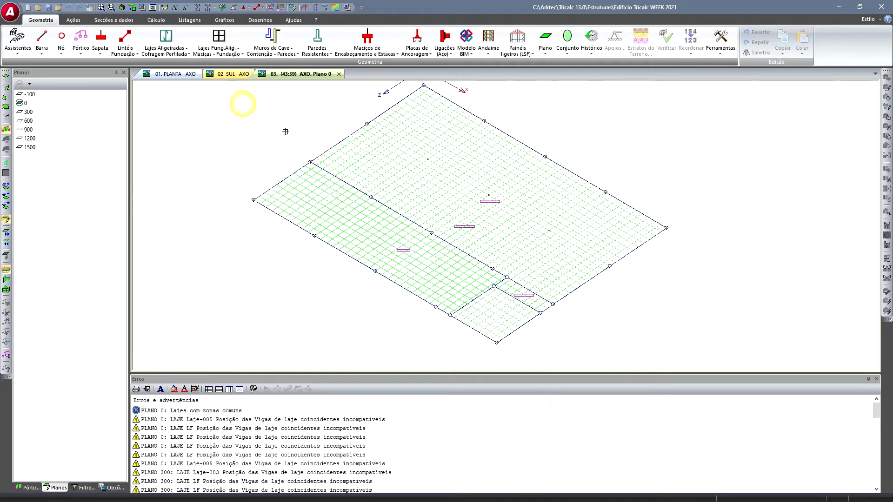
pyautogui.click(475, 232)
pyautogui.click(431, 278)
pyautogui.scroll(1, 464, 244)
pyautogui.scroll(-1, 464, 244)
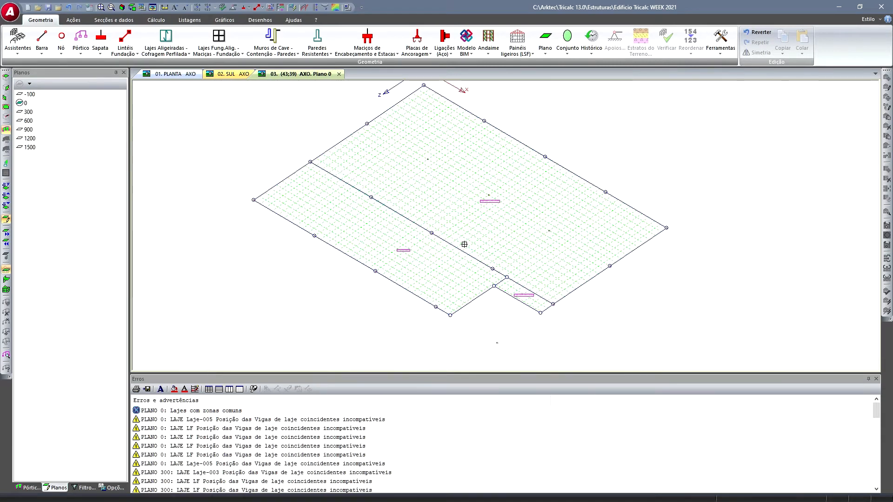
pyautogui.press('Escape')
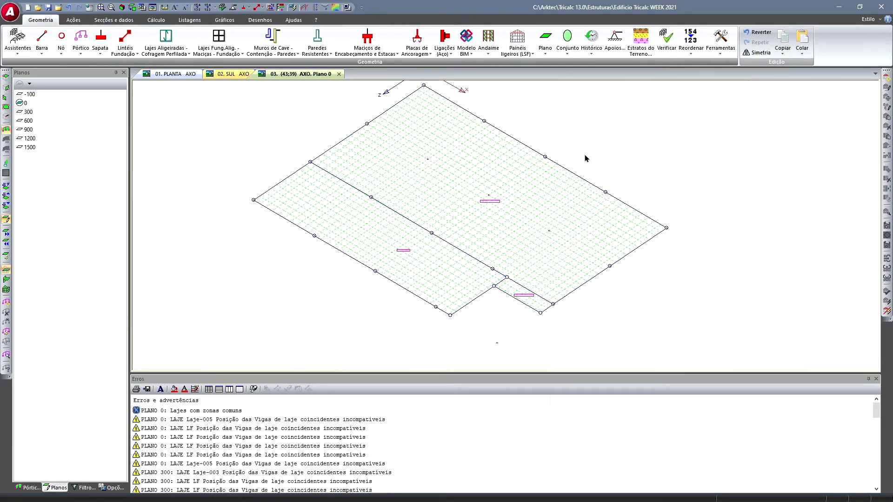
# - Rerun the geometry verification and review the updated list of errors and warnings
pyautogui.click(666, 46)
pyautogui.click(428, 325)
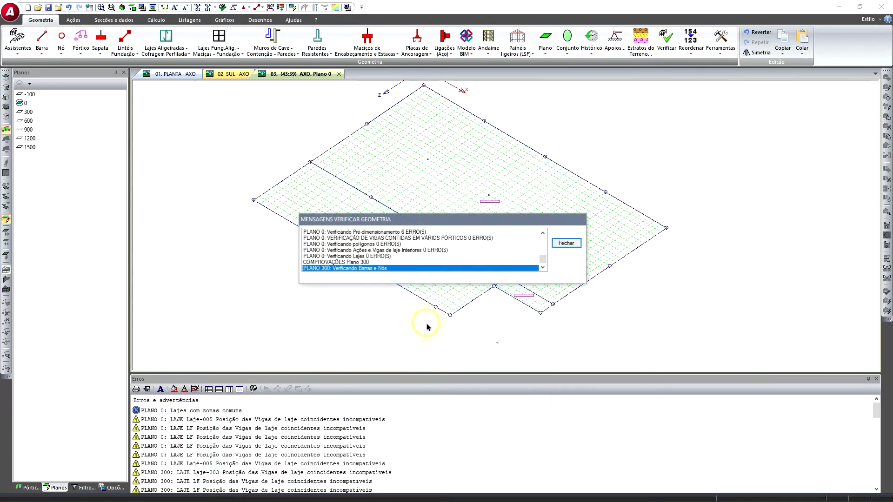
pyautogui.click(415, 273)
pyautogui.click(347, 401)
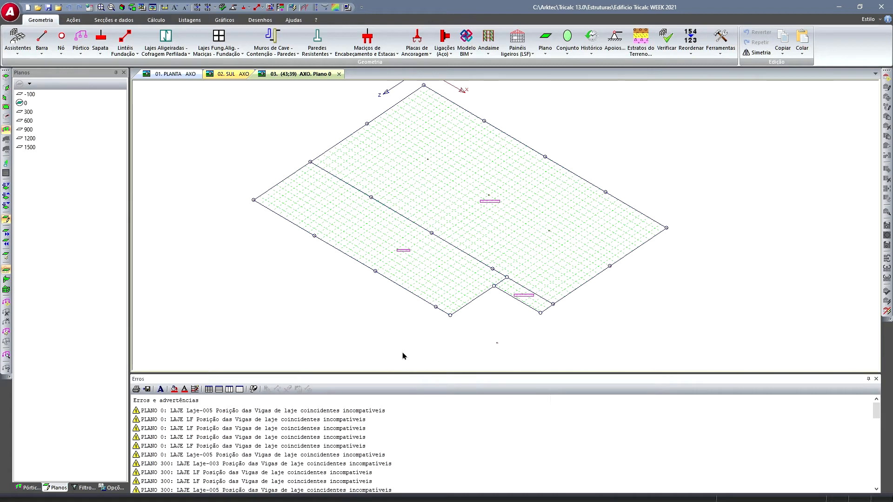
pyautogui.scroll(-2, 403, 353)
pyautogui.scroll(-10, 391, 451)
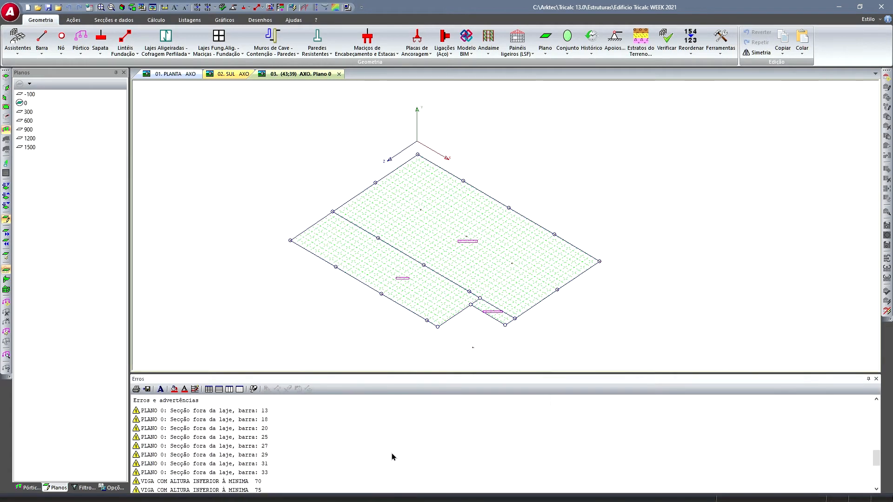
pyautogui.scroll(10, 393, 448)
pyautogui.scroll(2, 400, 340)
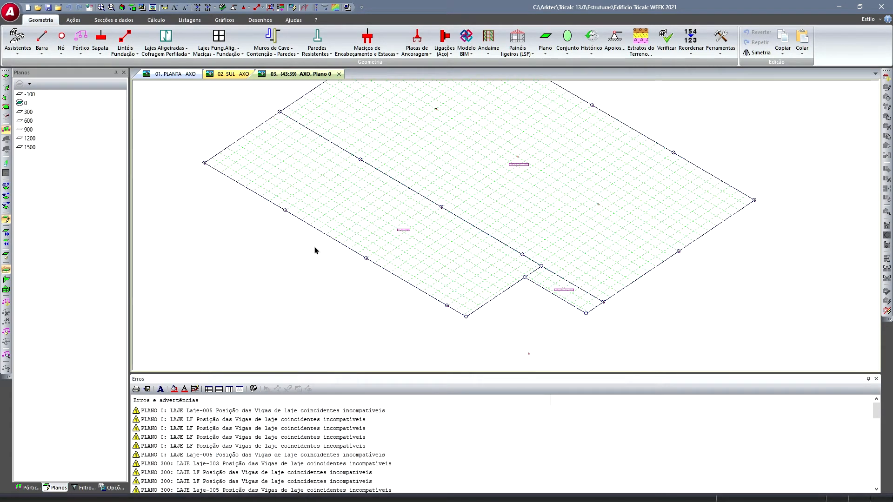
# - Display the complete building again and generate automatic frames from the alignment grid, with letters along Xg+ and numbers along Zg+
pyautogui.moveTo(326, 217); pyautogui.dragTo(319, 282, button='middle')
pyautogui.press('Down')
pyautogui.press('Down')
pyautogui.scroll(-5, 374, 192)
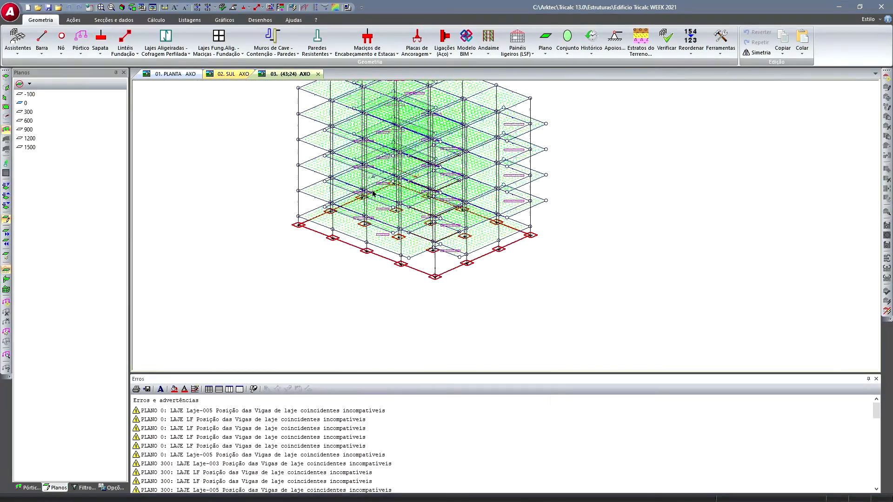
pyautogui.press('Down')
pyautogui.click(80, 42)
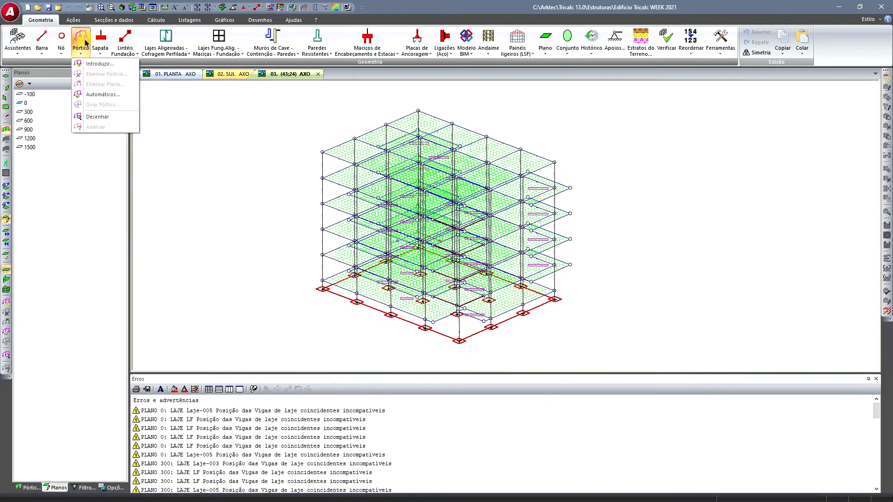
pyautogui.click(107, 95)
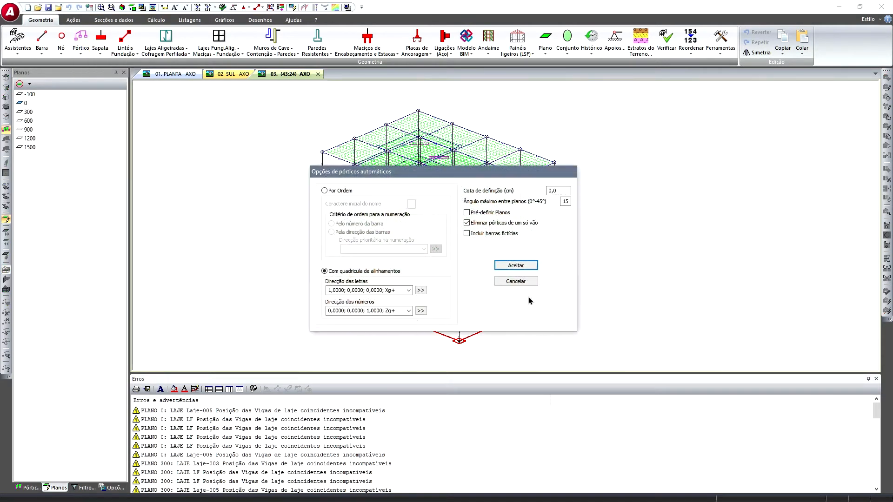
pyautogui.click(517, 266)
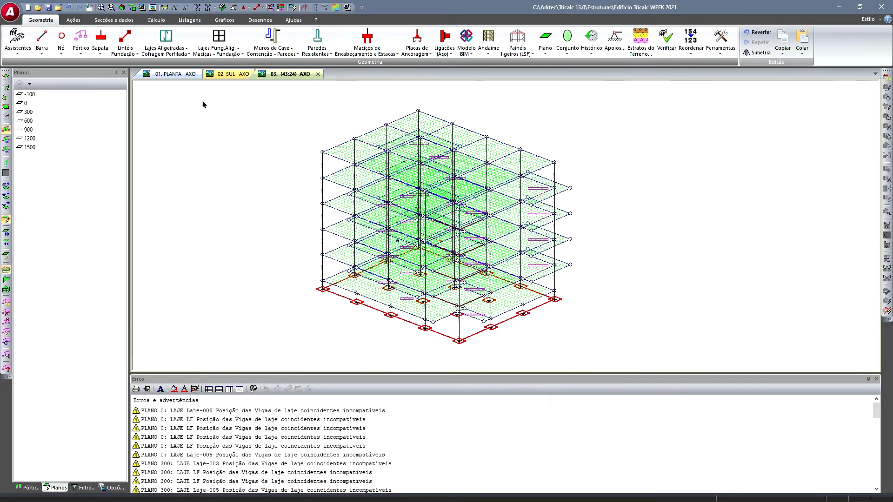
# - Automatically name columns by alignment grid (letters Zg+, numbers Xg+) and beams by bar direction with prefix V, and check the labels
pyautogui.click(50, 44)
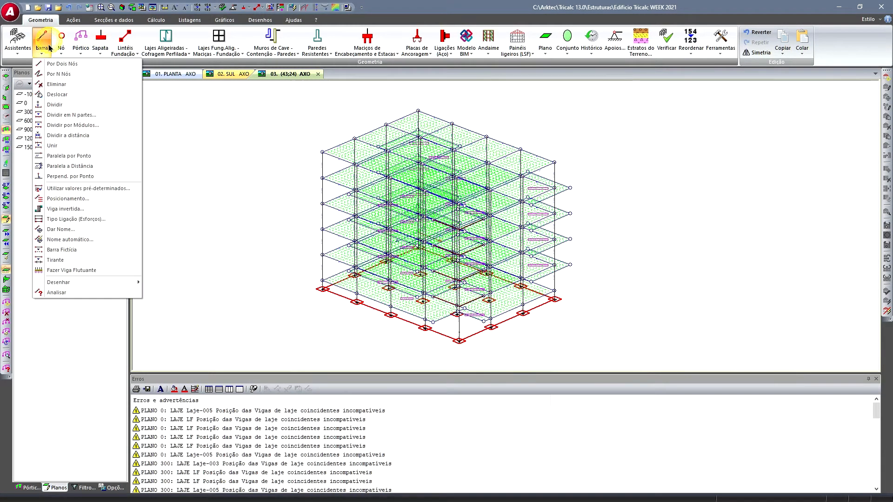
pyautogui.click(93, 239)
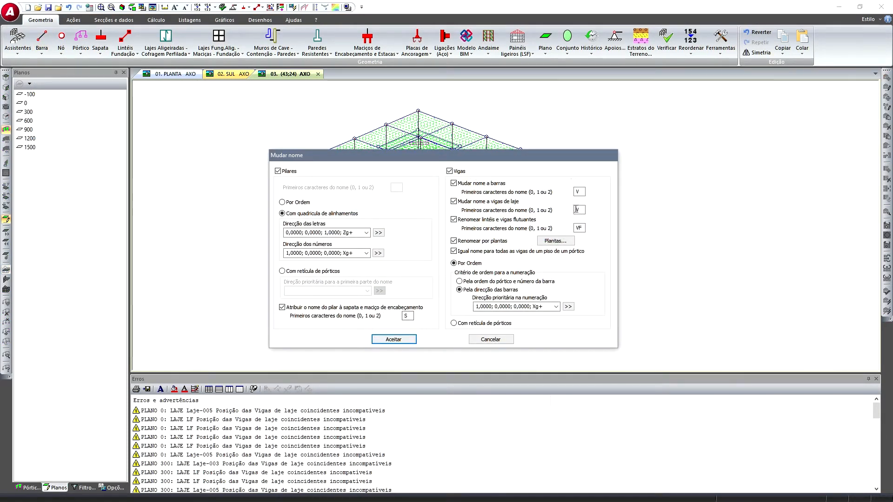
pyautogui.click(396, 340)
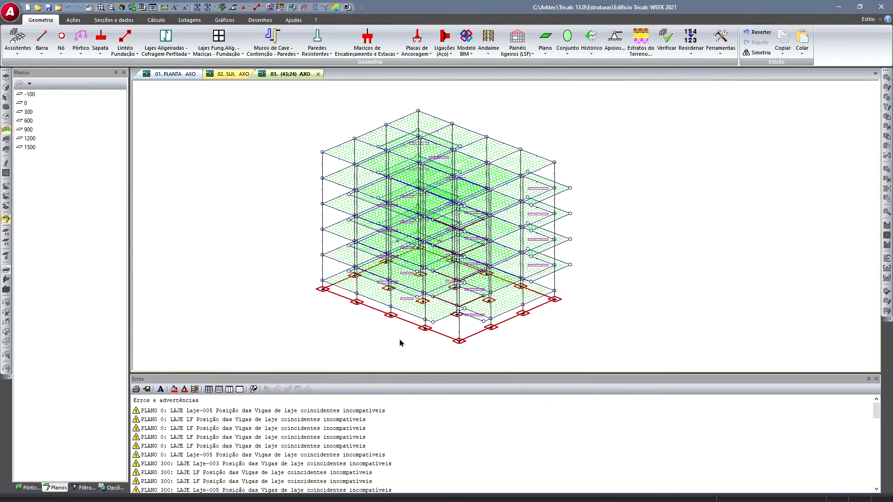
pyautogui.scroll(8, 324, 255)
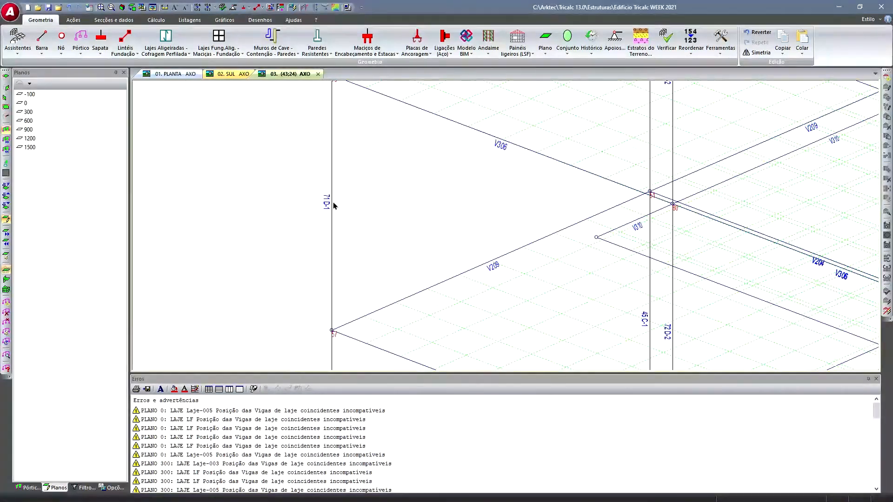
pyautogui.scroll(-6, 327, 212)
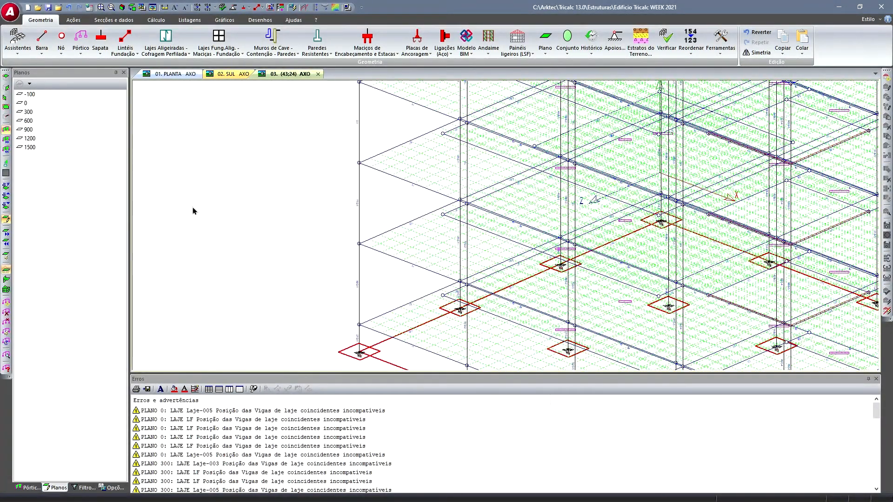
# - Inspect the generated frames D, C and A individually
pyautogui.click(28, 488)
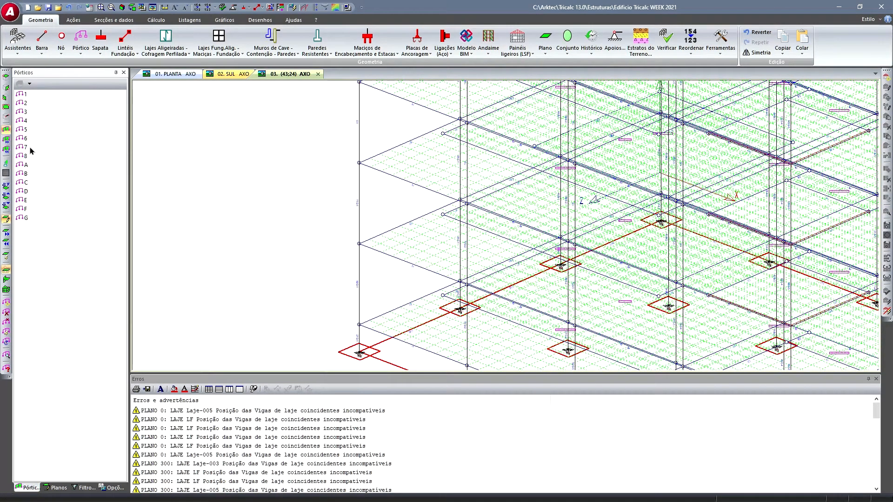
pyautogui.click(24, 191)
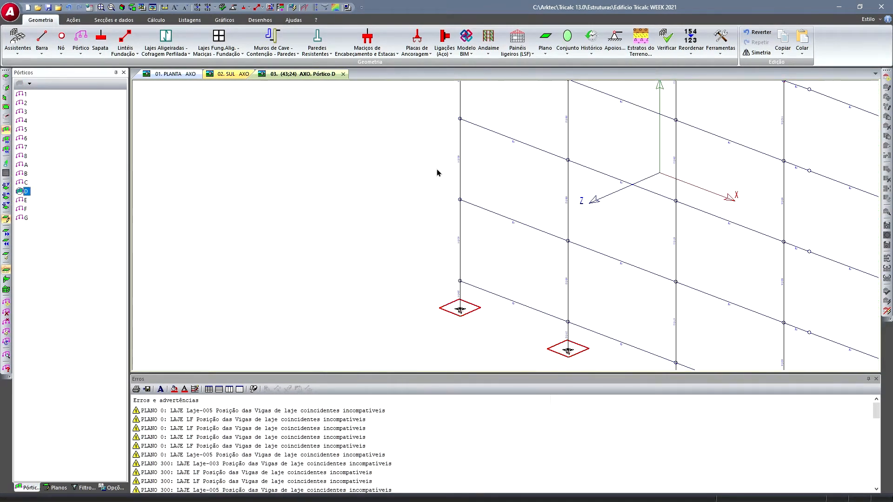
pyautogui.scroll(4, 474, 158)
pyautogui.scroll(-4, 474, 158)
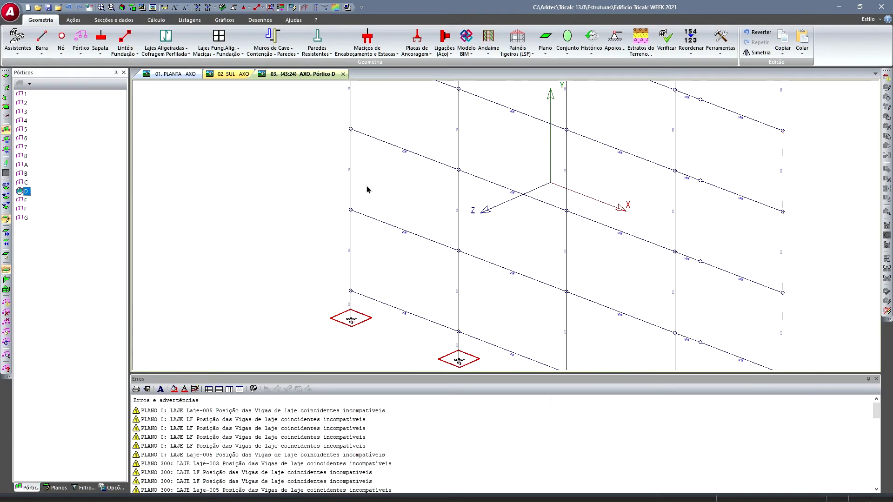
pyautogui.scroll(-3, 252, 207)
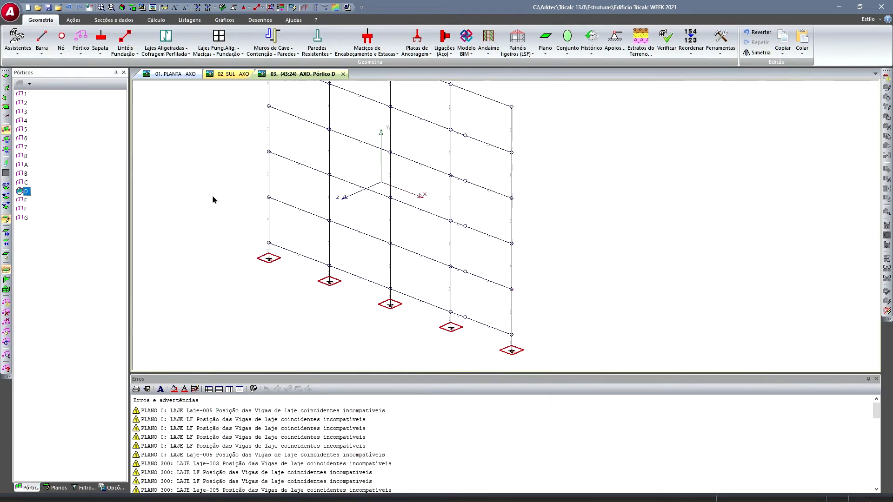
pyautogui.click(23, 182)
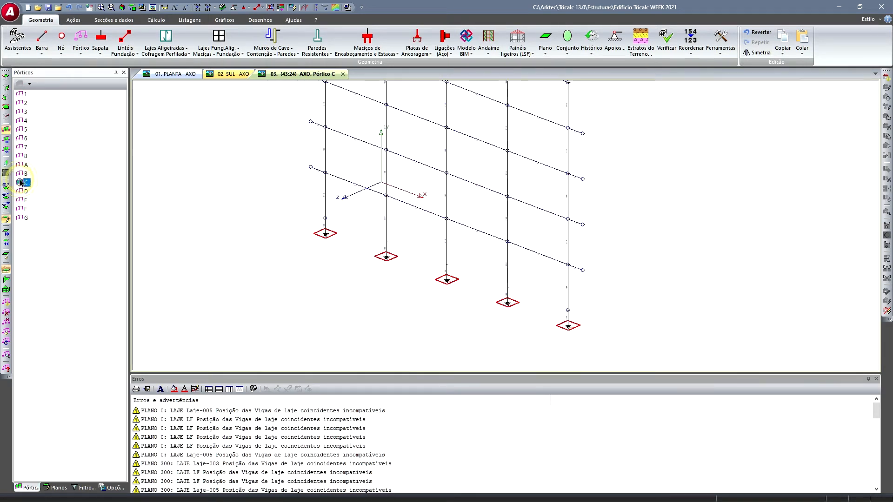
pyautogui.click(26, 164)
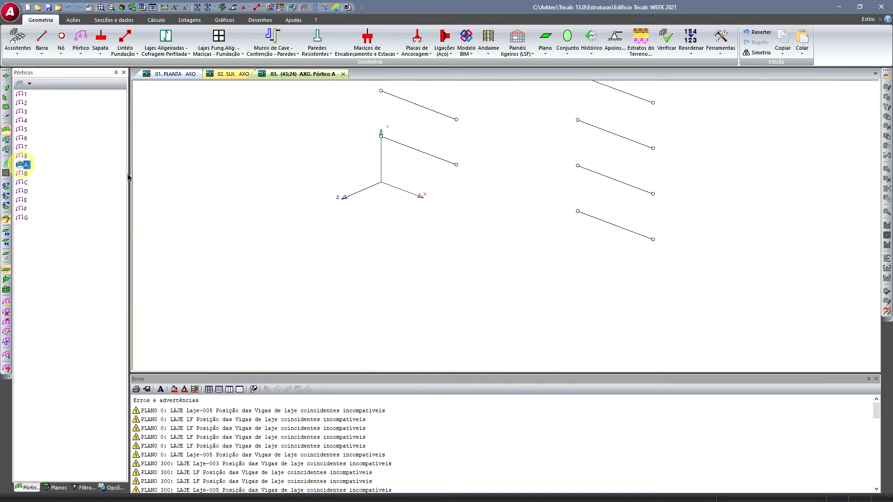
# - Display the complete building again, close the error list and reorient the axonometric view
pyautogui.click(6, 290)
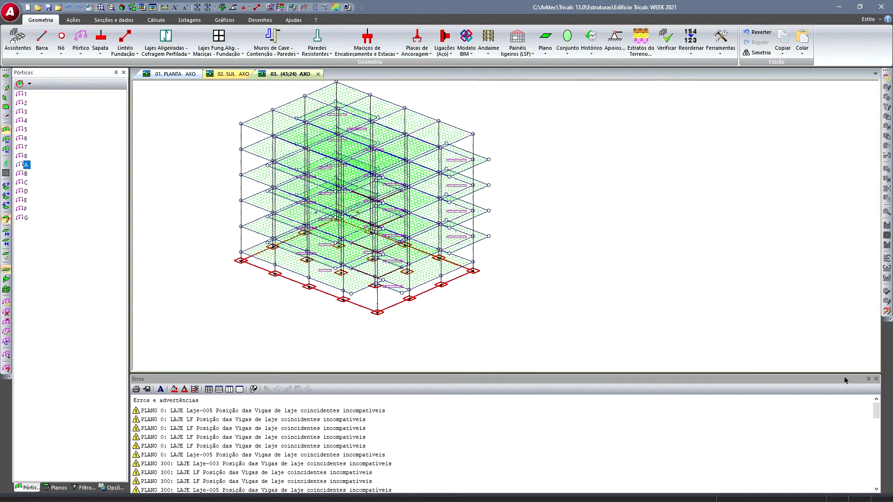
pyautogui.moveTo(635, 291); pyautogui.dragTo(716, 322, button='middle')
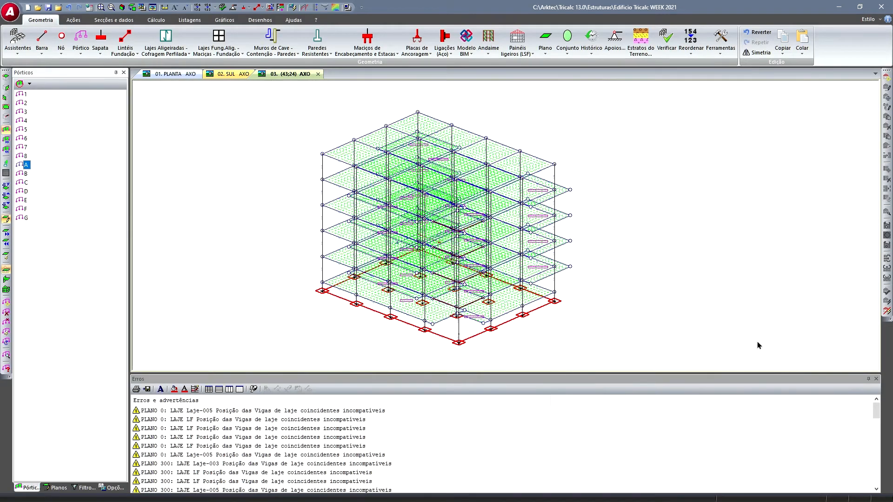
pyautogui.click(876, 379)
pyautogui.moveTo(450, 246); pyautogui.dragTo(435, 139, button='middle')
pyautogui.scroll(2, 420, 216)
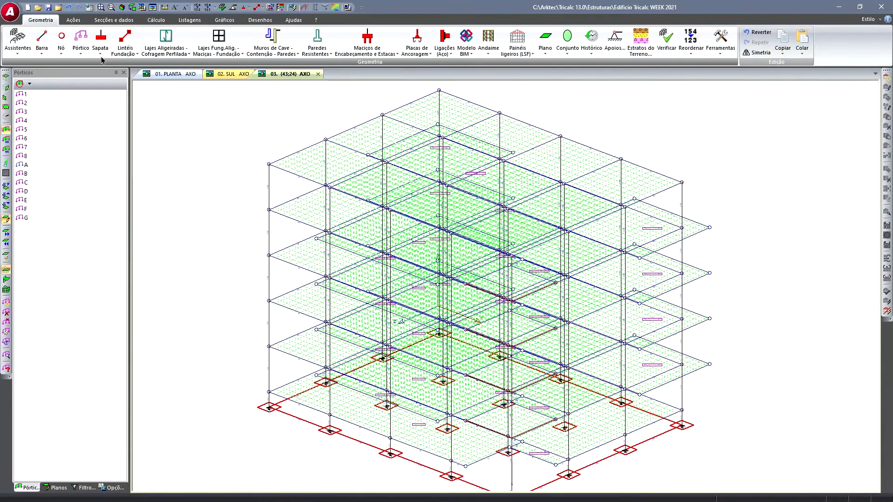
pyautogui.moveTo(328, 195)
pyautogui.keyDown('shift'); pyautogui.mouseDown(button='middle')
pyautogui.moveTo(313, 191)
pyautogui.moveTo(326, 201)
pyautogui.mouseUp(button='middle'); pyautogui.keyUp('shift')
# - Run the automatic calculation once, including bar reinforcement, foundations, ribbed and solid slabs, and the global fabrication table
pyautogui.click(156, 20)
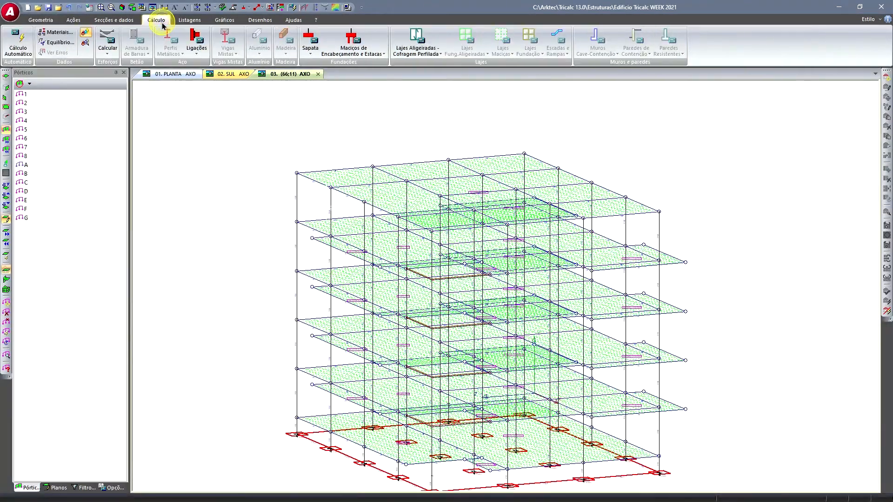
pyautogui.click(24, 52)
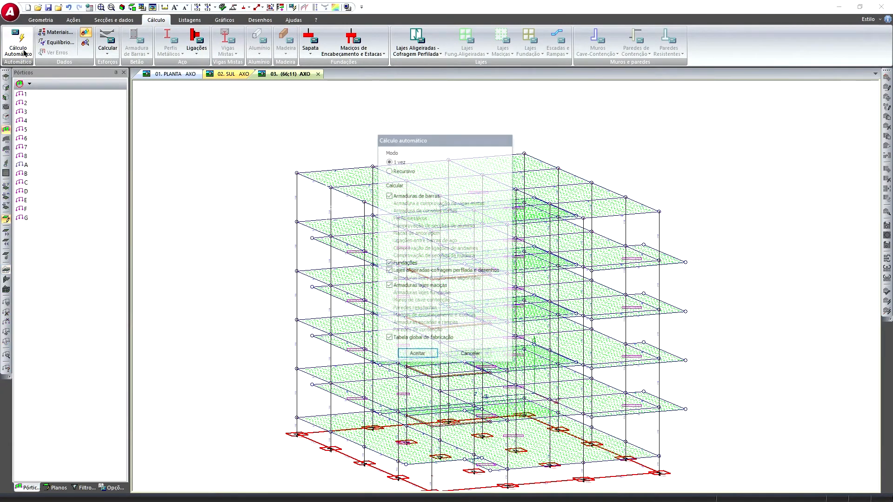
pyautogui.click(417, 355)
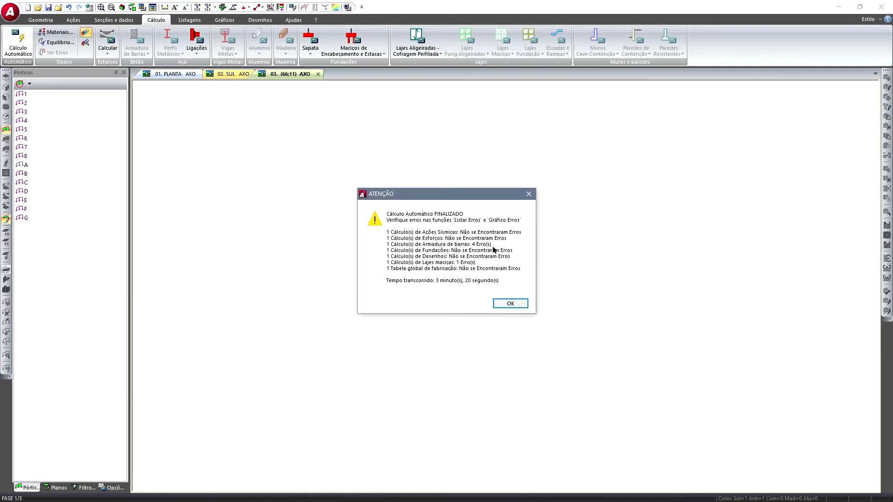
# - Close the calculation summary, reorient the building and display it rendered with the assembly reinforcement (Armaduras montagem) visible
pyautogui.click(510, 305)
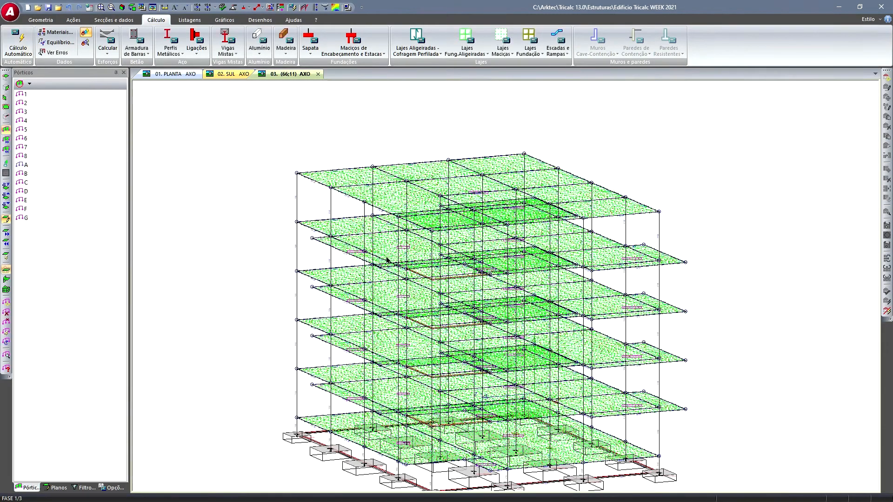
pyautogui.moveTo(397, 259); pyautogui.dragTo(391, 260, button='middle')
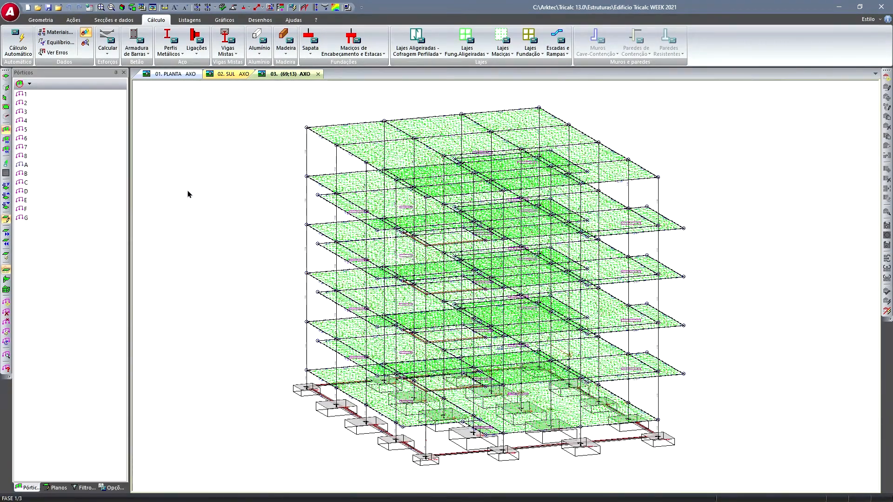
pyautogui.click(83, 488)
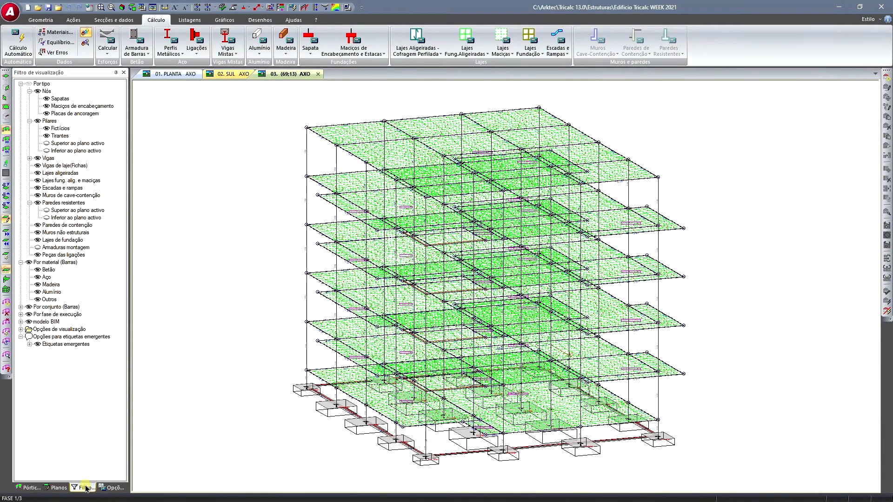
pyautogui.click(152, 7)
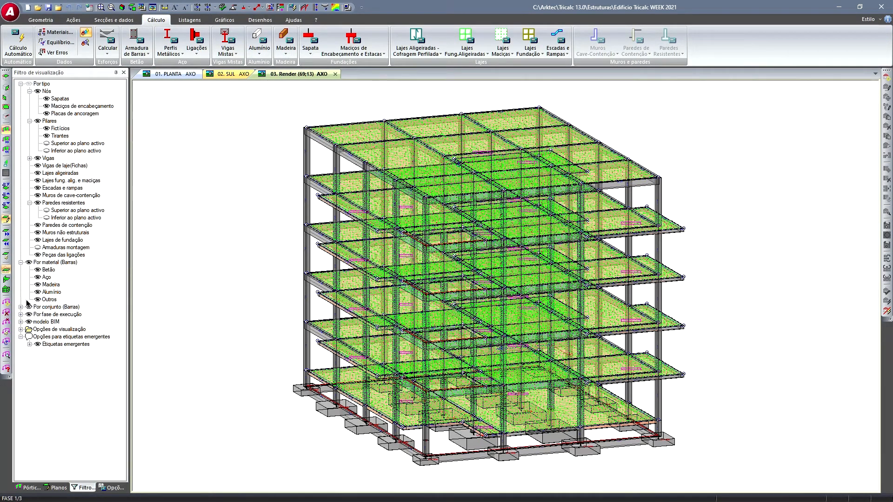
pyautogui.click(39, 247)
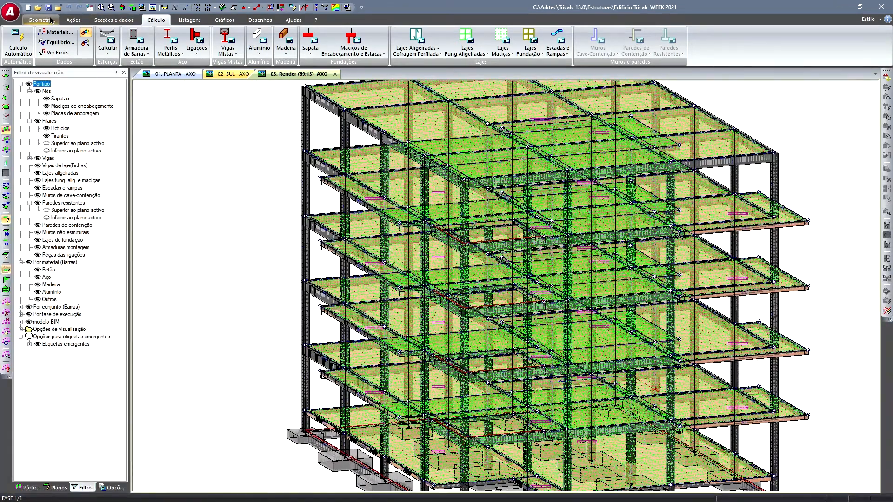
# - Start creating a BIM model of the structure and choose the Tricalc WEEK - DirectBIM Example folder as the IFC export destination
pyautogui.click(41, 20)
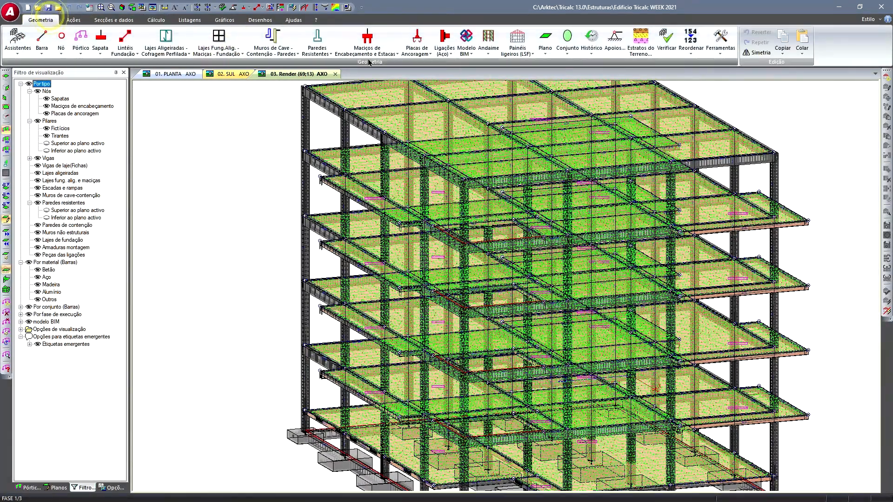
pyautogui.click(467, 47)
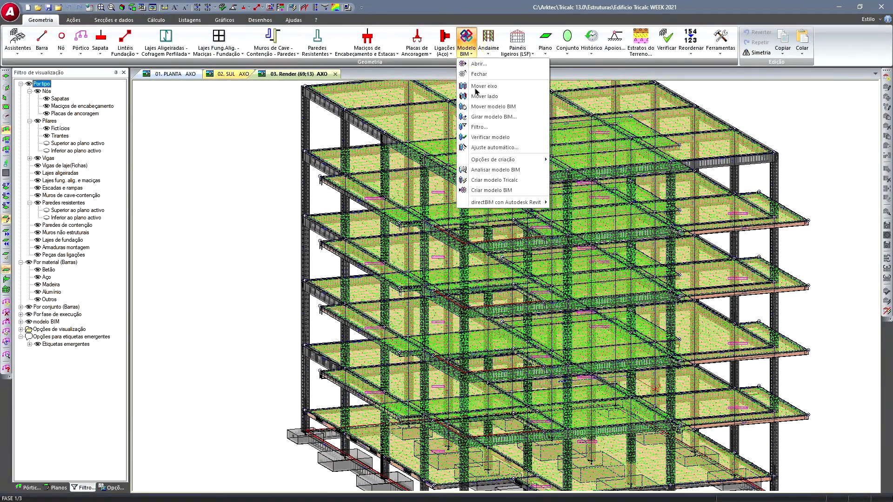
pyautogui.click(510, 188)
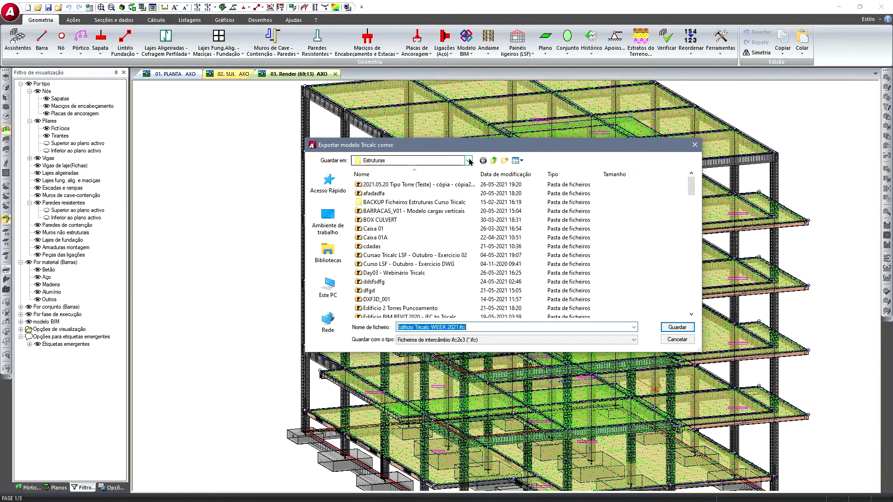
pyautogui.click(494, 160)
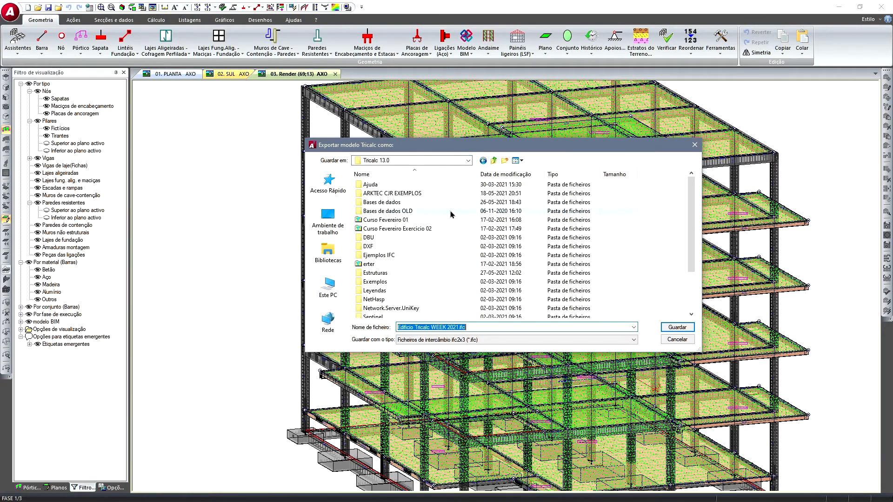
pyautogui.moveTo(690, 217)
pyautogui.mouseDown()
pyautogui.moveTo(682, 259)
pyautogui.moveTo(682, 211)
pyautogui.mouseUp()
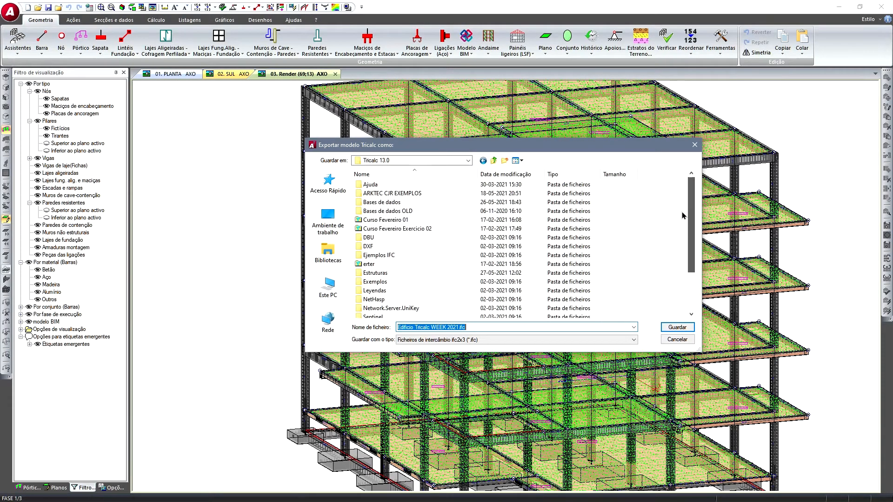
pyautogui.click(494, 161)
pyautogui.moveTo(690, 196); pyautogui.dragTo(683, 282)
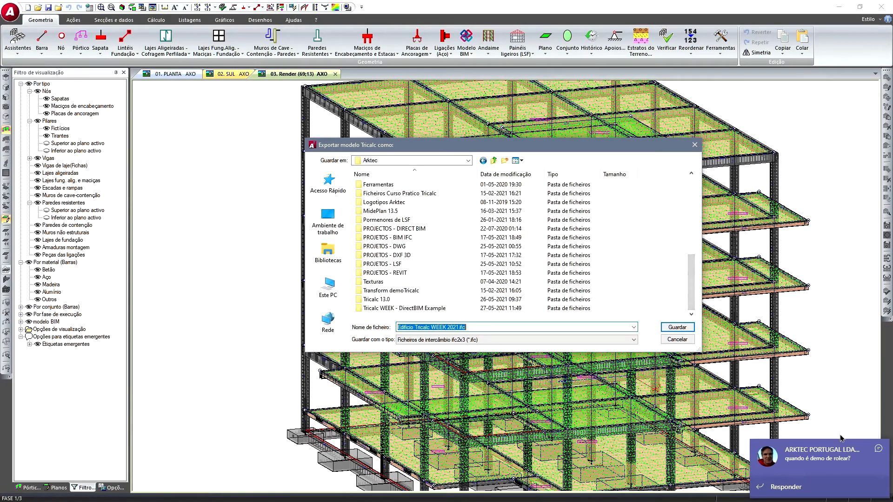
pyautogui.click(879, 449)
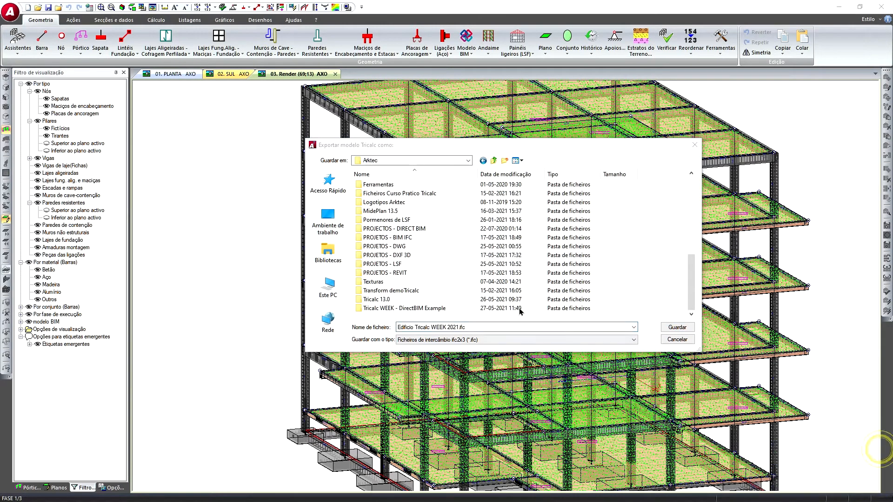
pyautogui.click(416, 309)
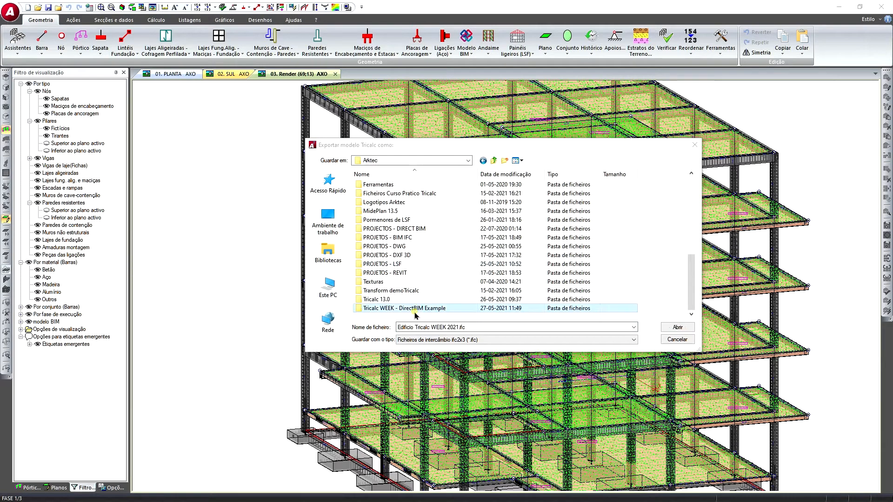
pyautogui.doubleClick(419, 308)
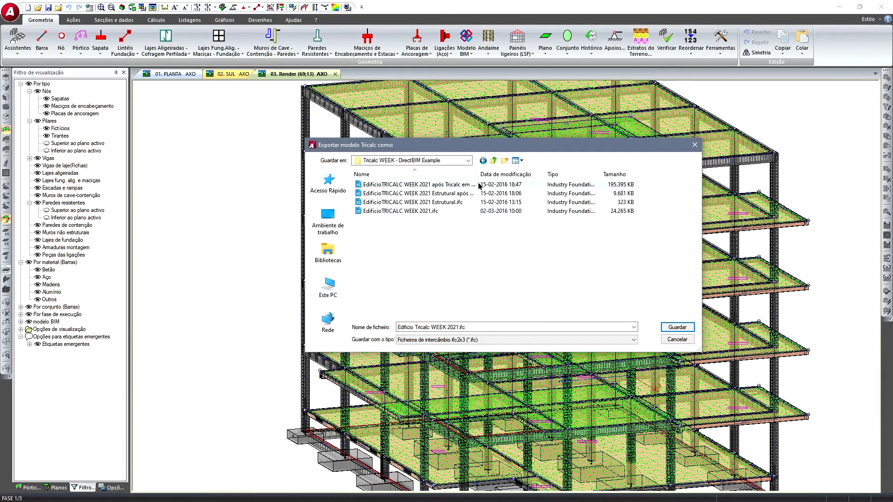
pyautogui.moveTo(478, 175); pyautogui.dragTo(534, 175)
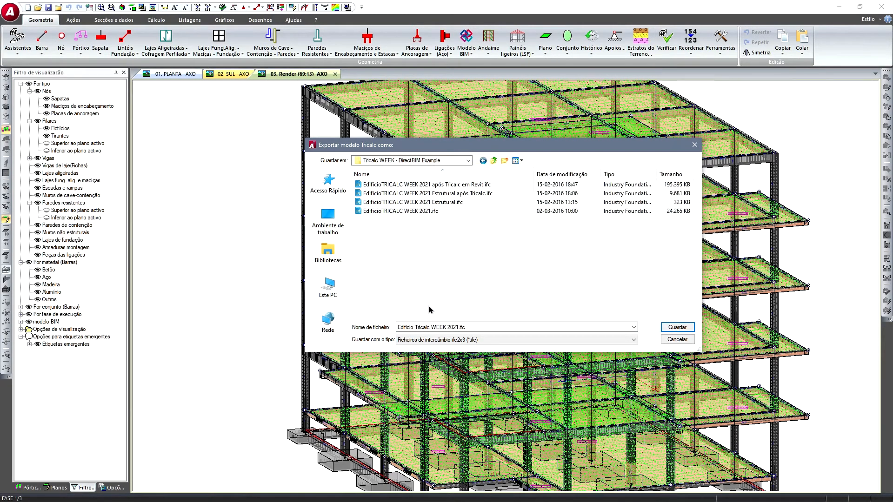
# - Name the IFC2x3 export file "Edificio Tricalc WEEK 2021a - Estrutural após Tricalc" and save it
pyautogui.click(457, 325)
pyautogui.click(458, 326)
pyautogui.write('a - ')
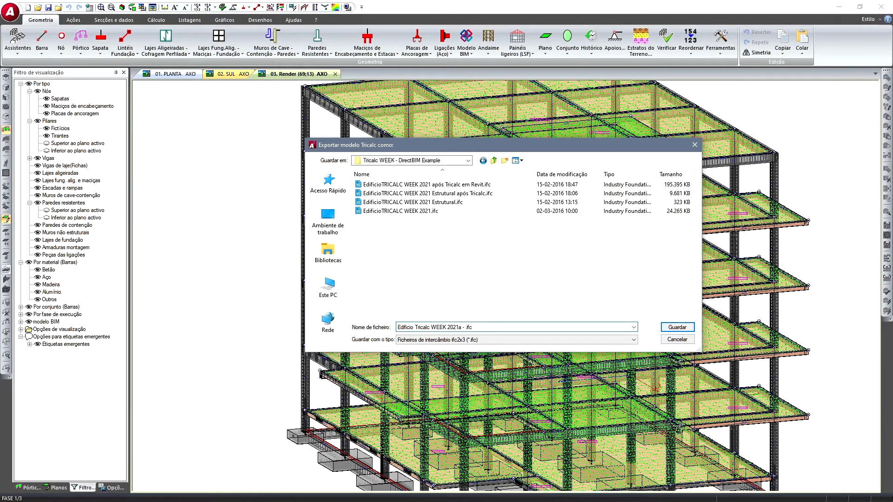
pyautogui.write('Estruturall após Tricalc')
pyautogui.click(675, 328)
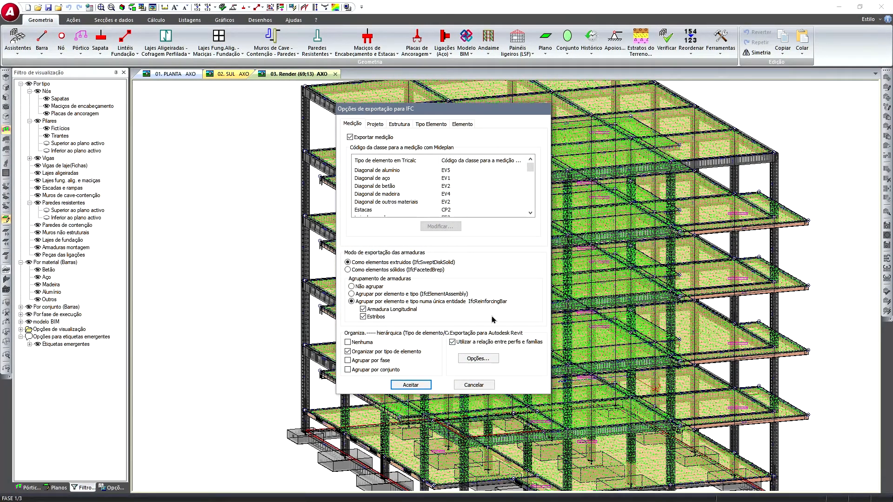
# - Check the Revit family equivalence options, accept the IFC export settings and translate the exported file to its original import position
pyautogui.click(487, 360)
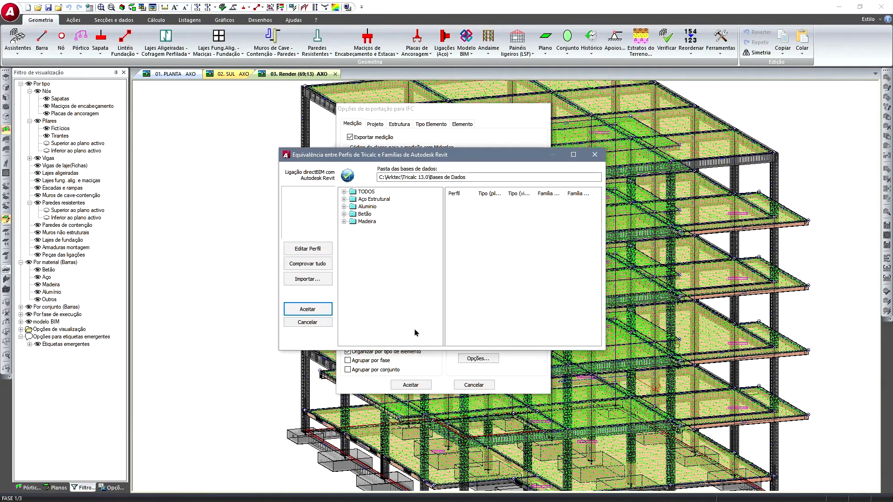
pyautogui.click(321, 325)
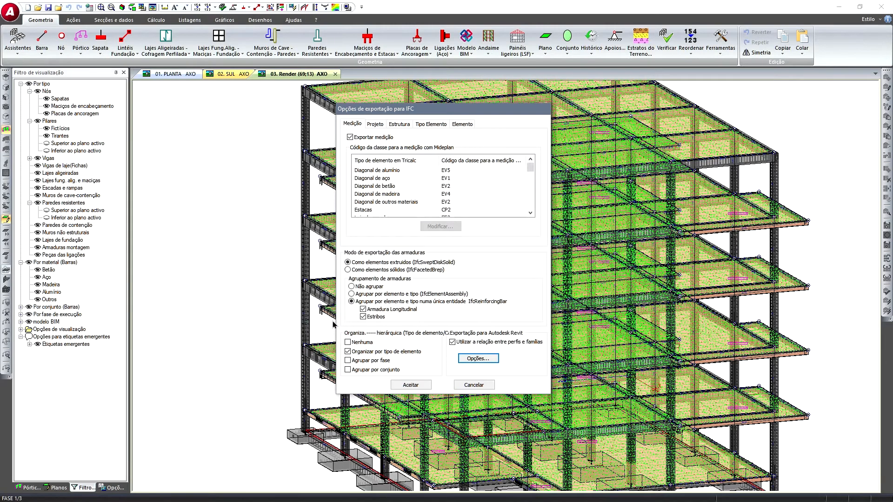
pyautogui.click(420, 386)
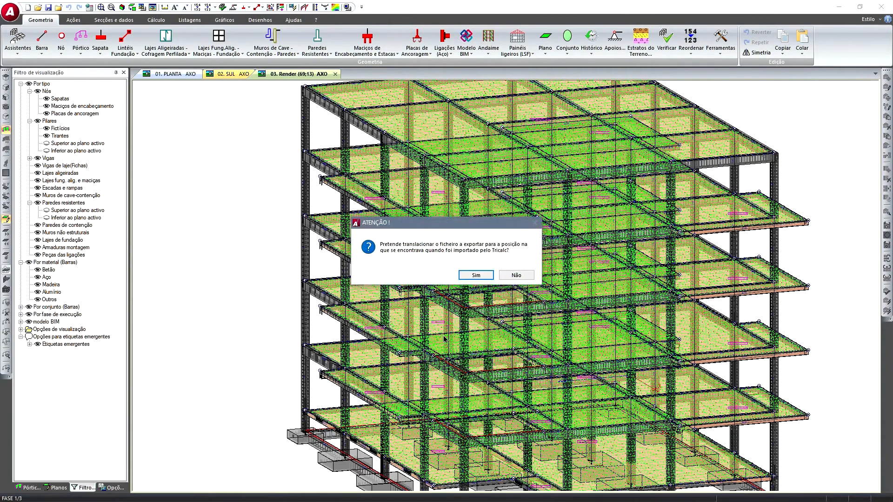
pyautogui.click(479, 275)
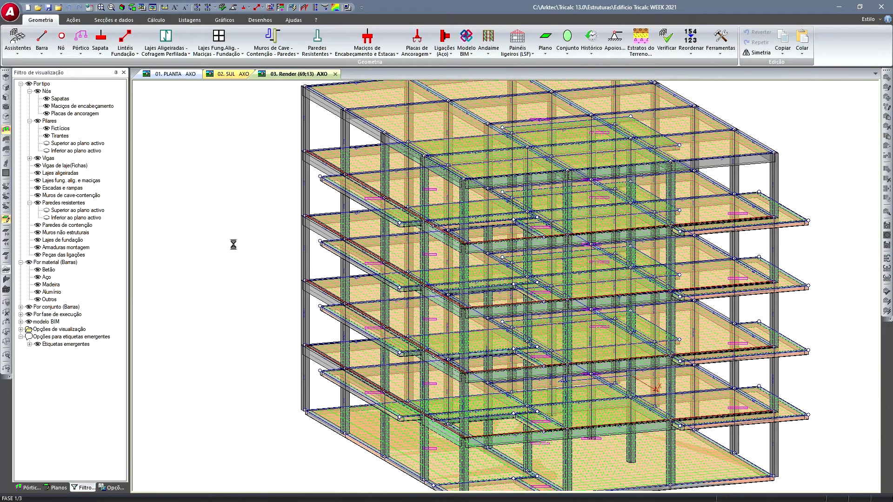
# - Switch to Mideplan and start opening an IFC file for measurement
pyautogui.press('alt')
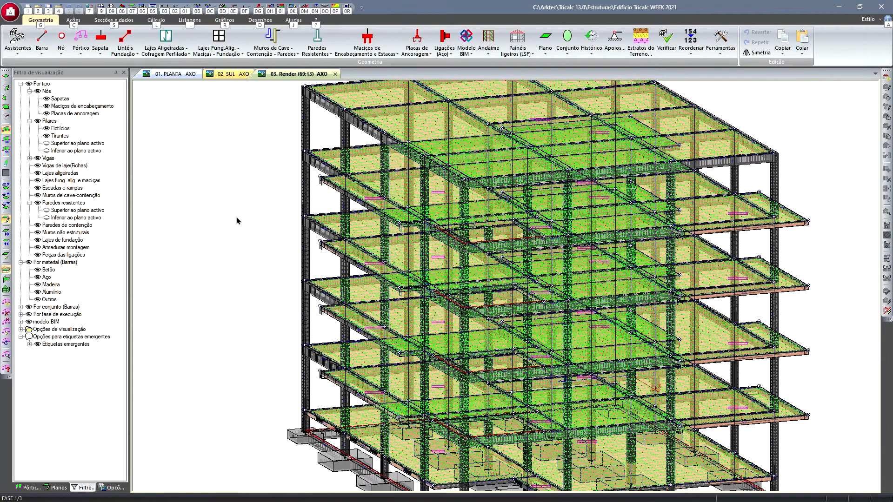
pyautogui.hotkey('alt', 'Tab')
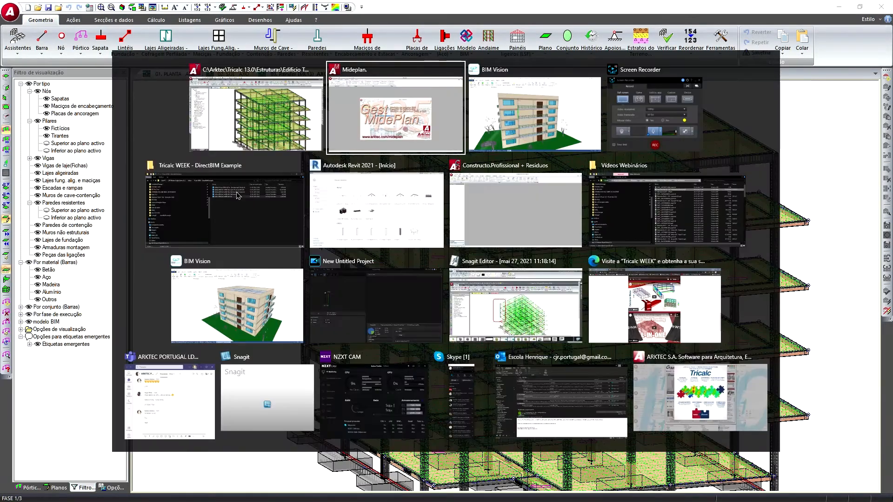
pyautogui.click(237, 195)
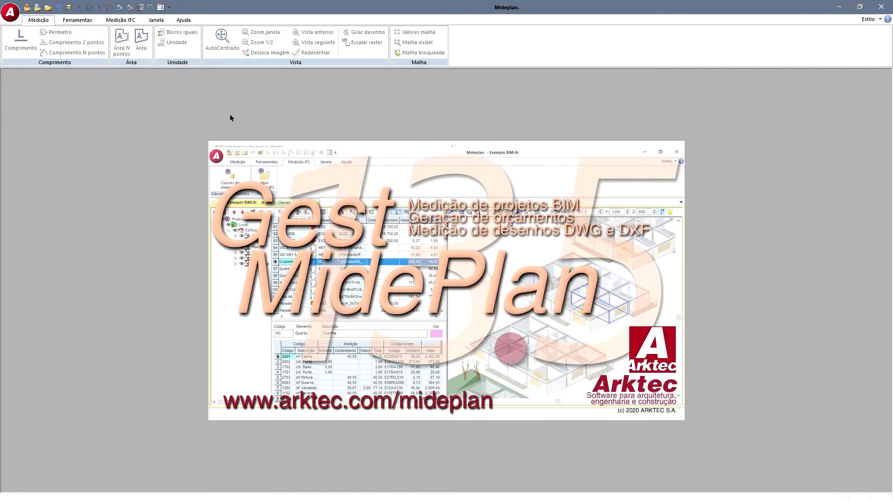
pyautogui.click(123, 21)
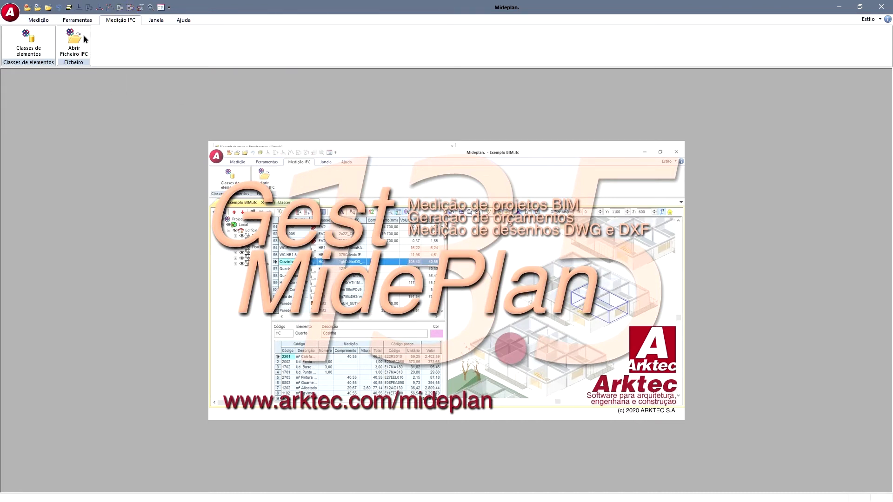
pyautogui.click(71, 51)
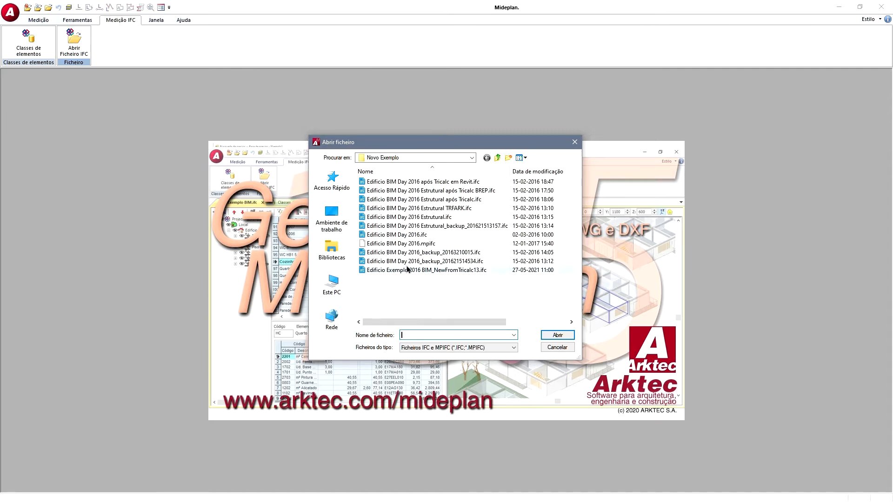
# - Open "Edificio Tricalc WEEK 2021a - Estrutural após Tricalc.ifc" from the Tricalc WEEK - DirectBIM Example folder, reading the element geometry as a solid model
pyautogui.click(498, 158)
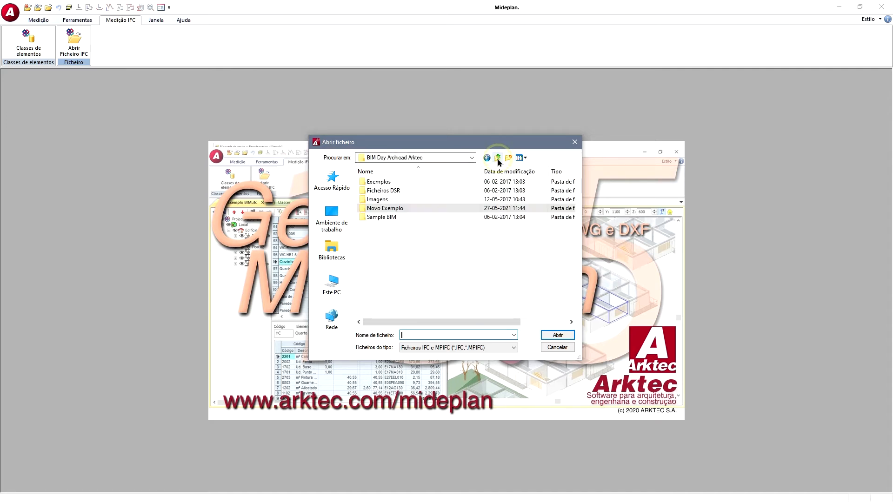
pyautogui.click(498, 158)
pyautogui.scroll(-5, 424, 286)
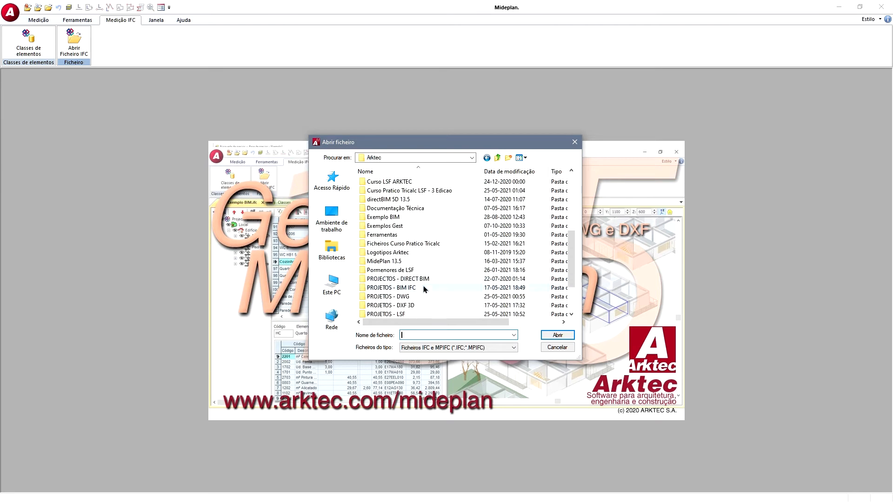
pyautogui.scroll(-2, 419, 286)
pyautogui.doubleClick(413, 304)
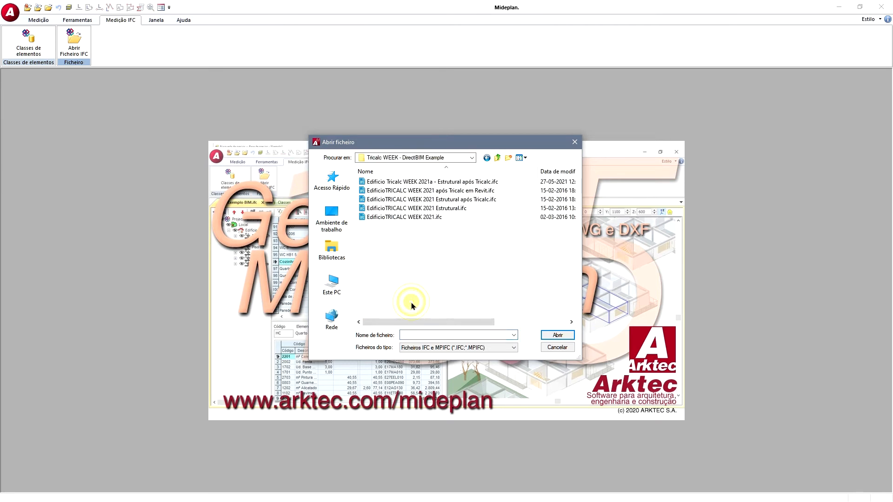
pyautogui.click(415, 184)
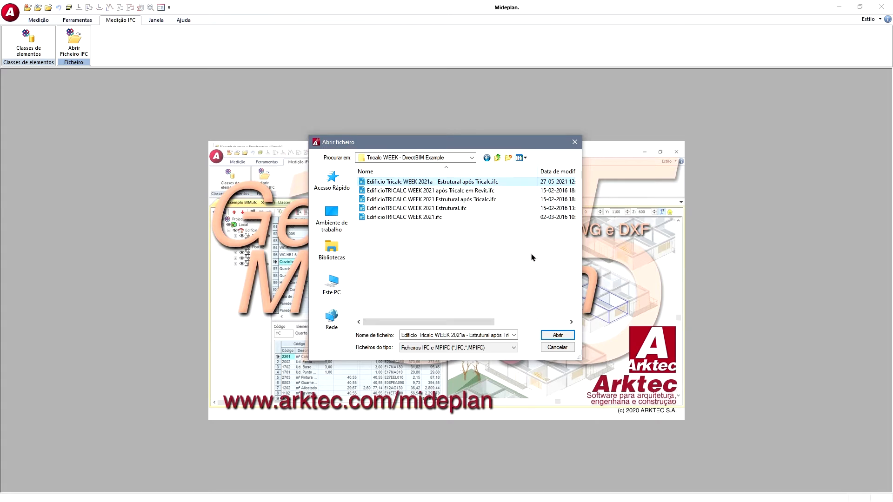
pyautogui.click(560, 335)
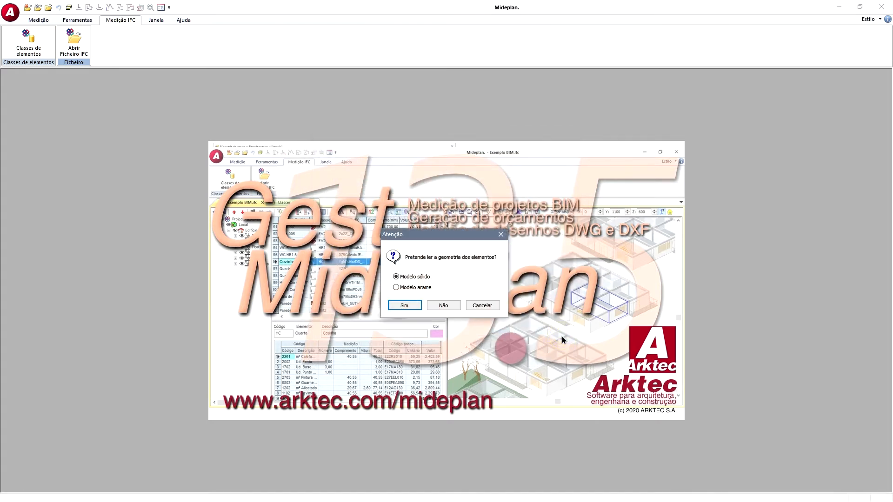
pyautogui.click(394, 304)
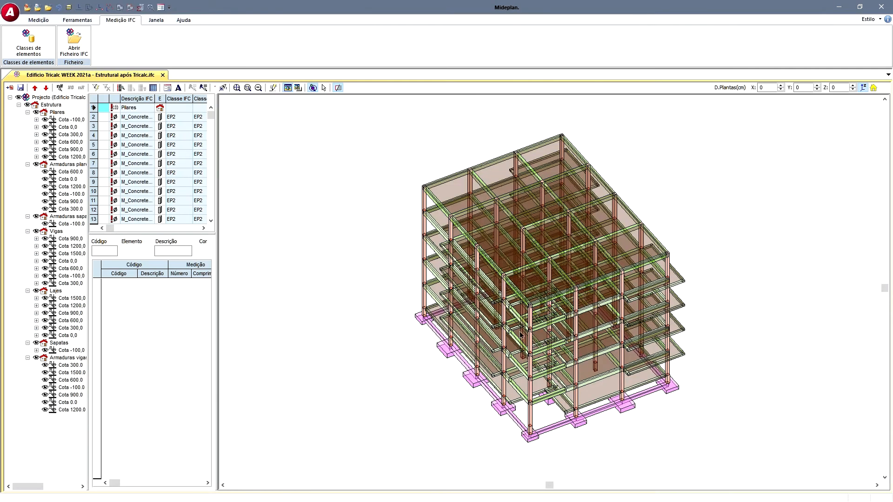
# - Enlarge the IFC element table in both directions to show more measurement columns and rows beside the building model
pyautogui.moveTo(605, 293); pyautogui.dragTo(703, 254, button='middle')
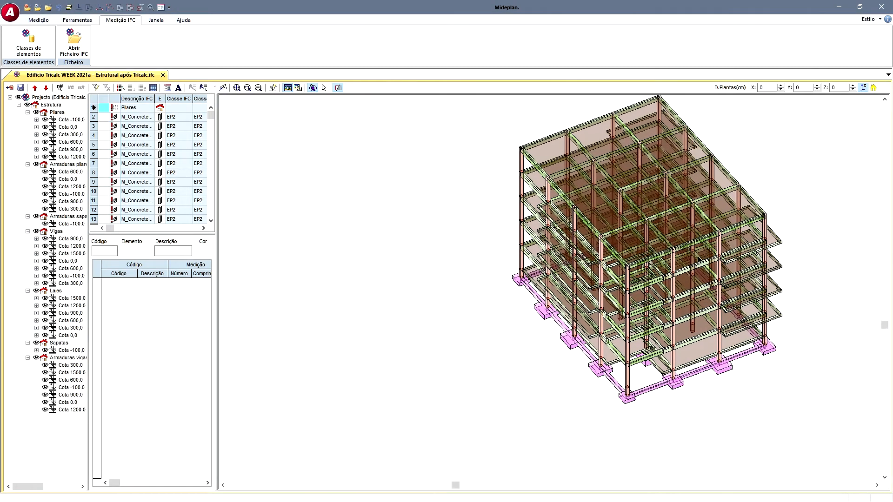
pyautogui.moveTo(521, 304); pyautogui.dragTo(524, 297)
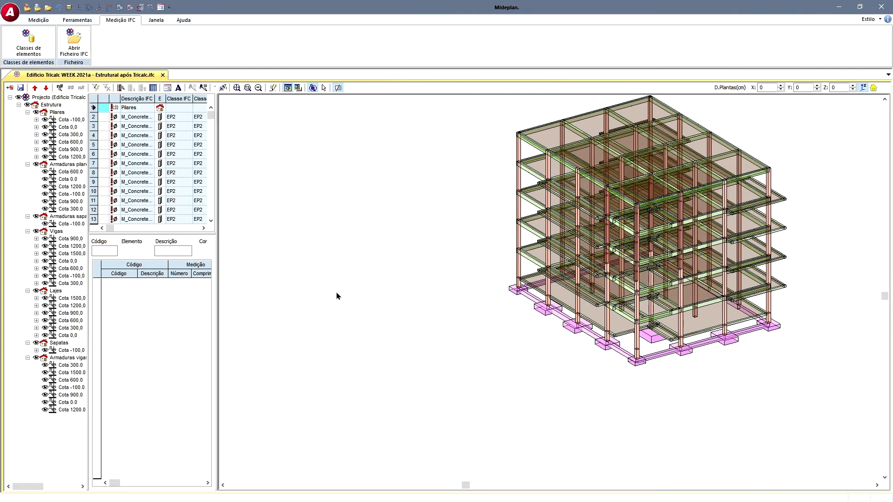
pyautogui.moveTo(216, 255); pyautogui.dragTo(495, 251)
pyautogui.moveTo(363, 234); pyautogui.dragTo(369, 341)
# - Select the pillar in row 6 and review its EP2 measurement lines, 0503 for steel and 0501 for concrete
pyautogui.click(138, 153)
pyautogui.click(94, 156)
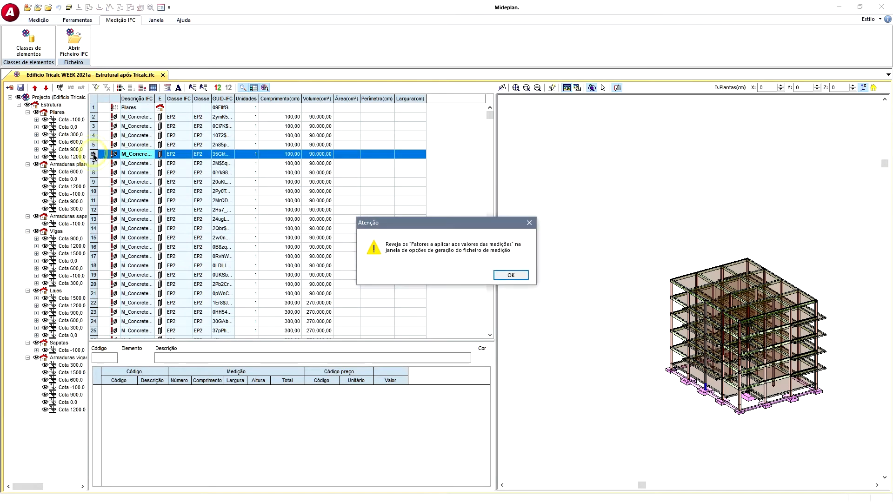
pyautogui.click(513, 277)
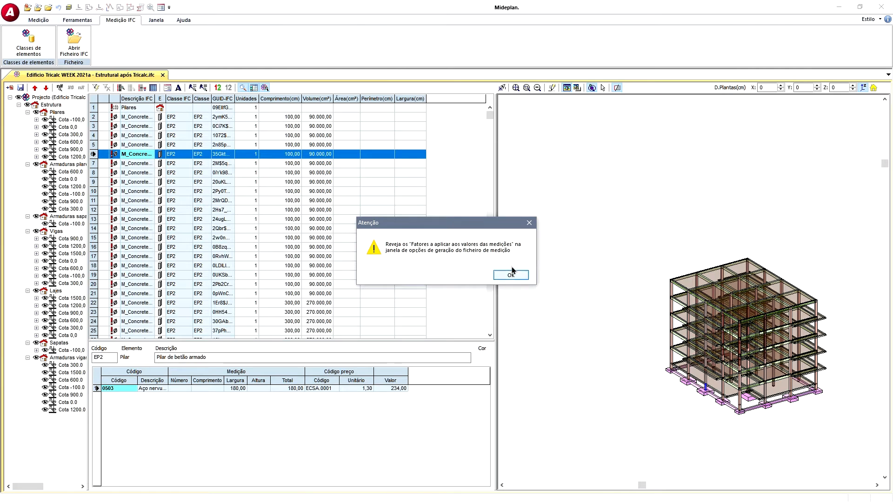
pyautogui.click(512, 276)
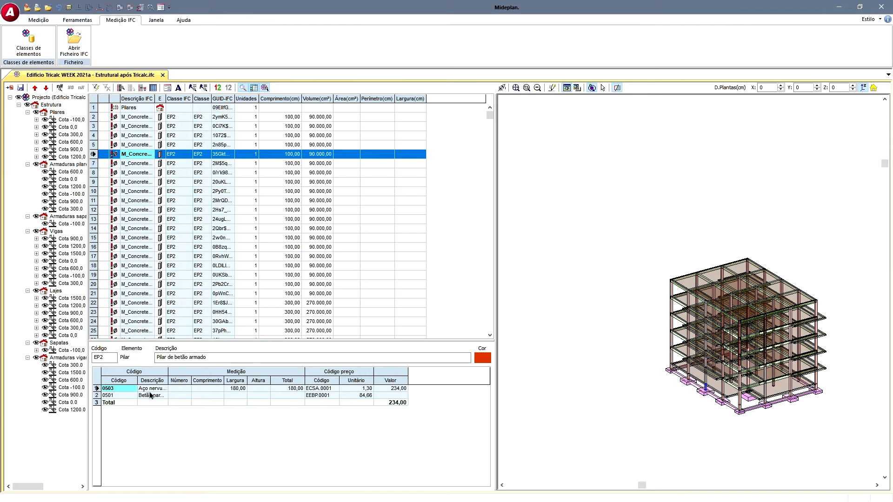
pyautogui.click(118, 396)
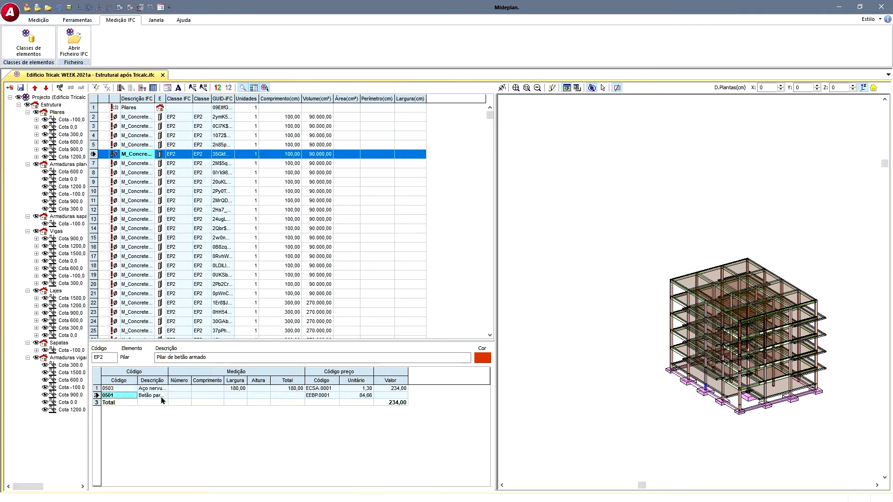
pyautogui.click(116, 390)
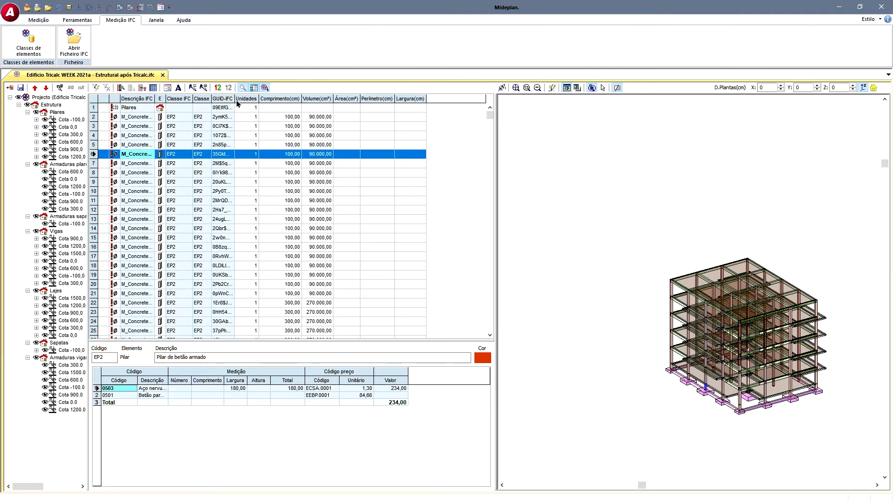
# - Widen the GUID-IFC column and the project tree, and list the pillars at Cota 0,0
pyautogui.moveTo(235, 98); pyautogui.dragTo(294, 99)
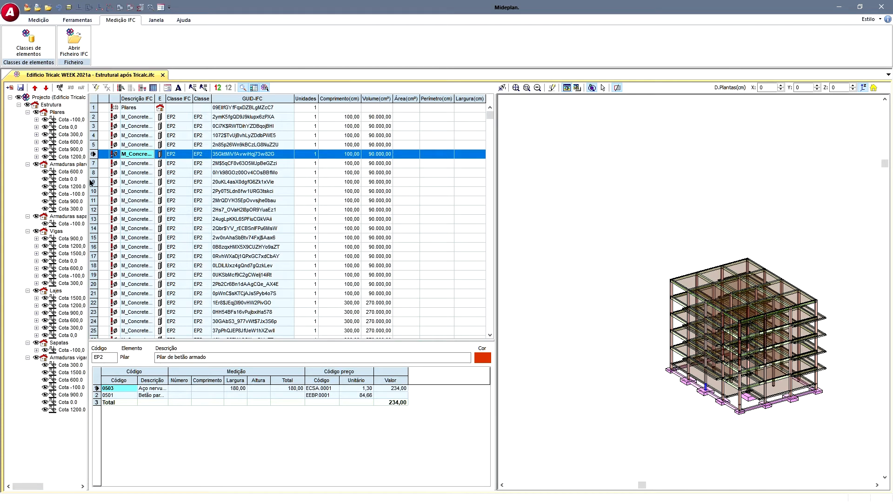
pyautogui.moveTo(88, 178); pyautogui.dragTo(139, 177)
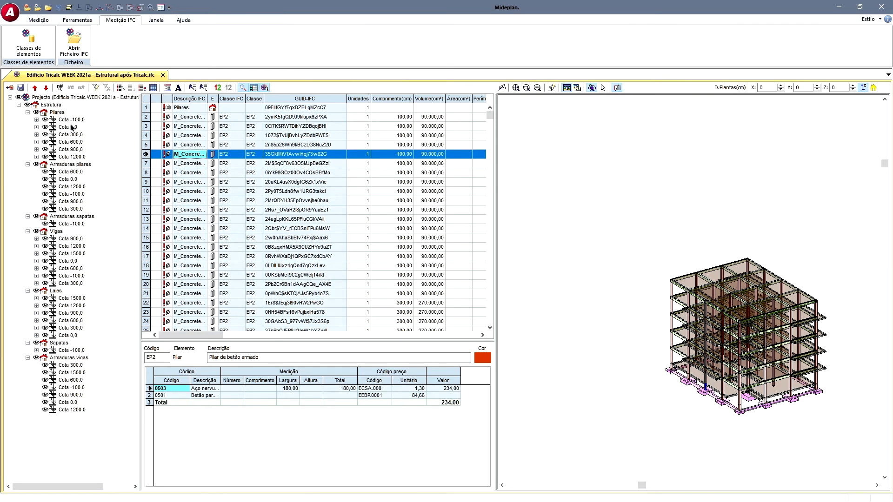
pyautogui.click(68, 127)
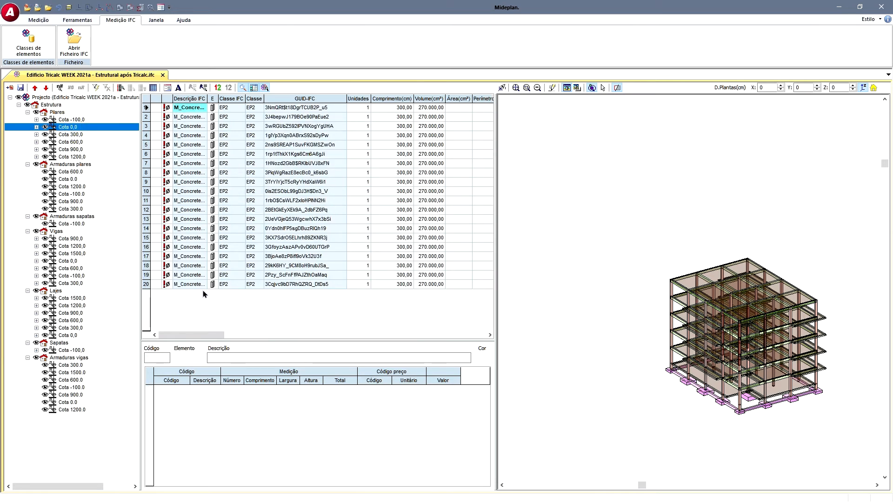
# - Highlight the first listed pillar at Cota 0,0 in the model, and extend the selection to all 20 pillars of that level
pyautogui.scroll(4, 713, 323)
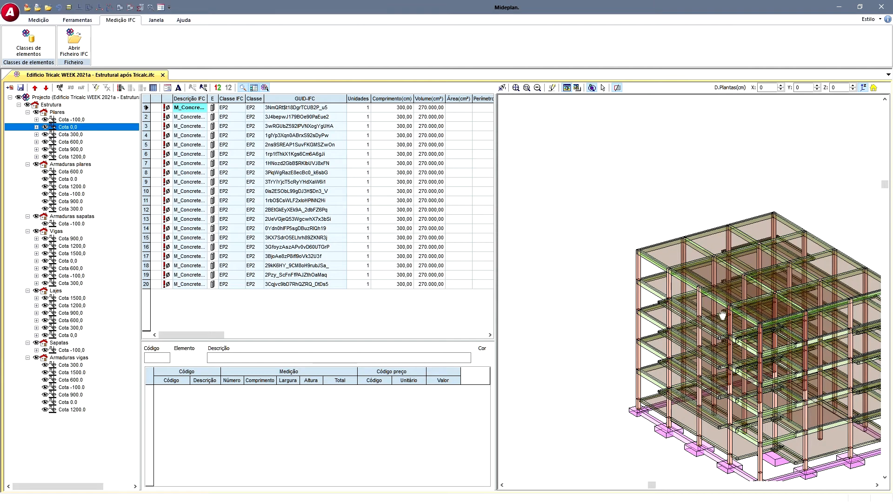
pyautogui.click(148, 108)
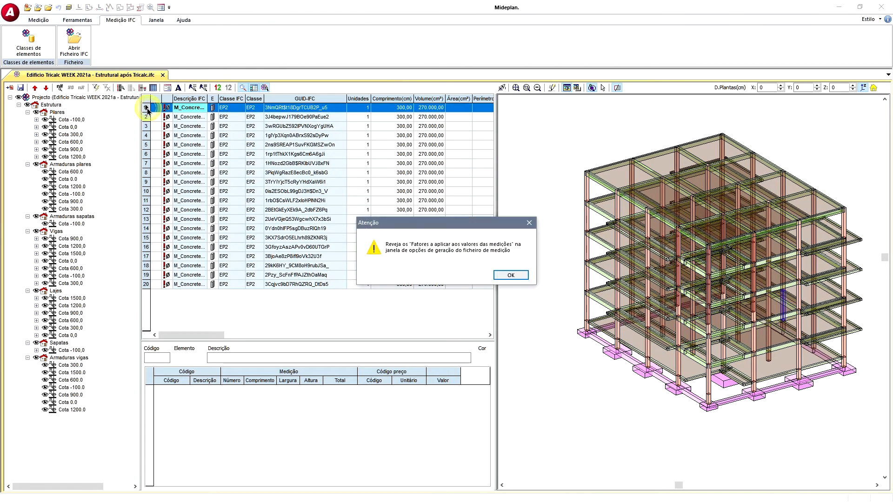
pyautogui.click(508, 277)
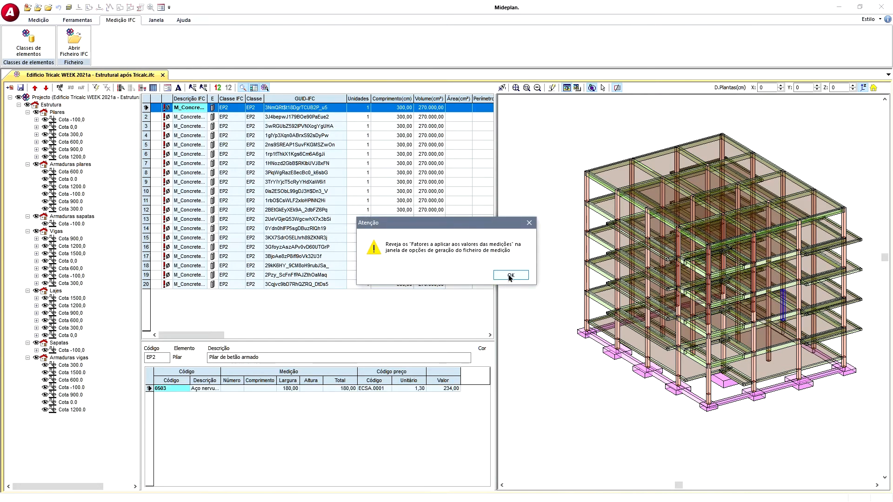
pyautogui.click(517, 275)
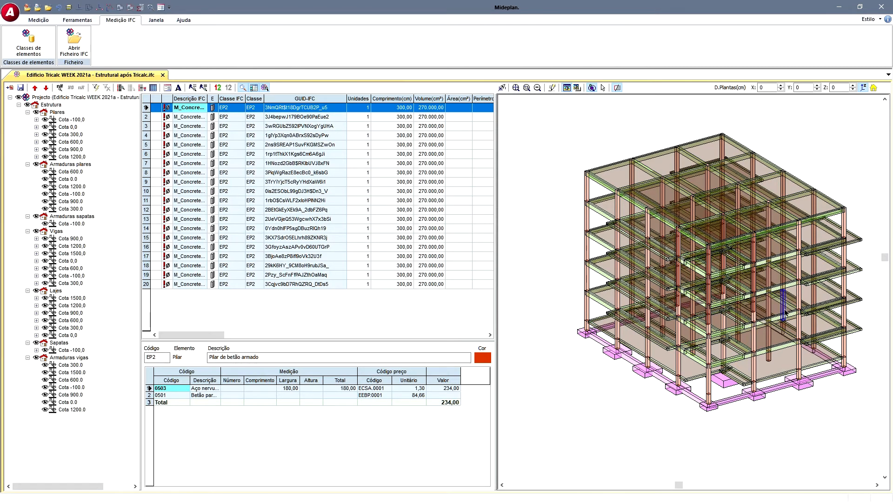
pyautogui.keyDown('shift'); pyautogui.click(146, 284); pyautogui.keyUp('shift')
pyautogui.click(498, 276)
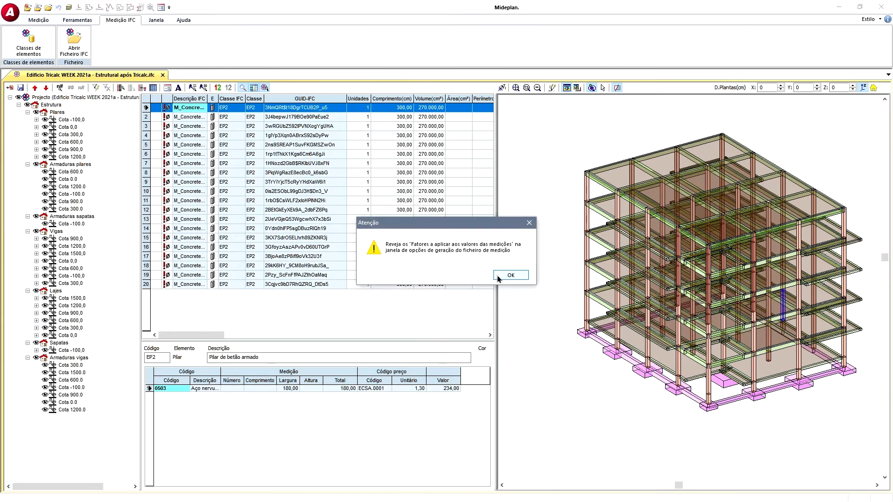
pyautogui.click(498, 276)
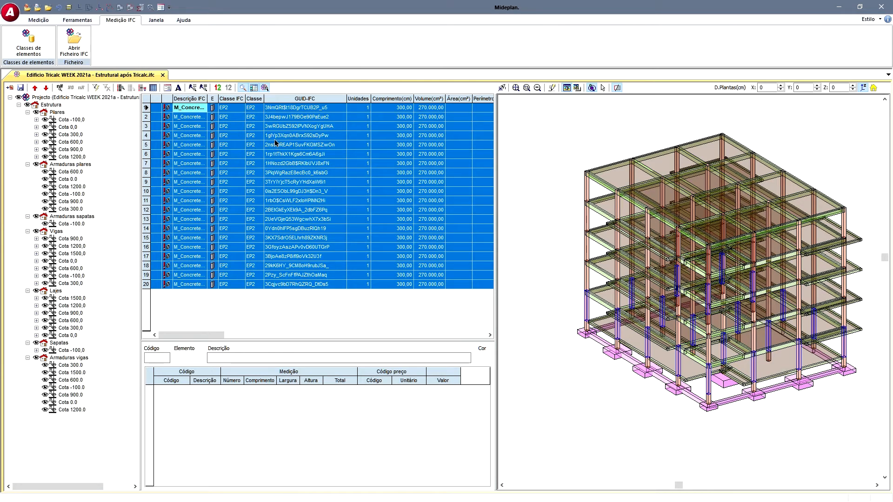
# - Export the whole model to the g13 measurement file with the Base Empresa price base, adding chapter characters to the article codes
pyautogui.click(328, 46)
pyautogui.click(11, 88)
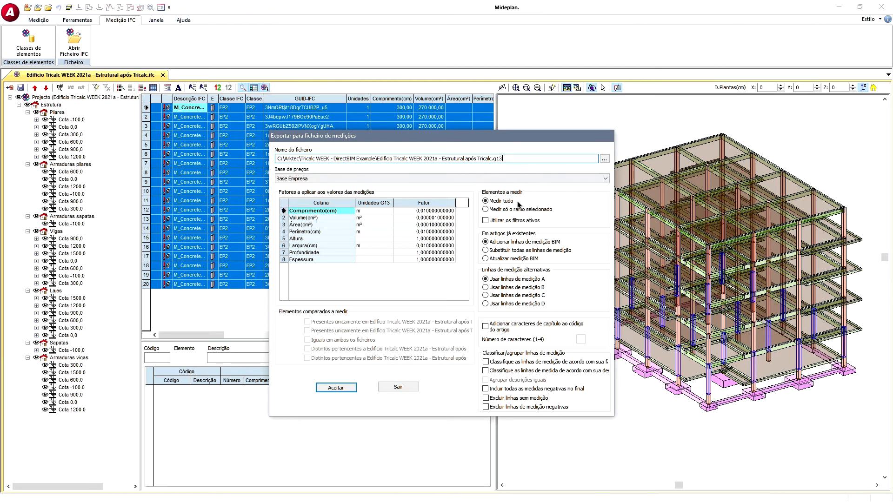
pyautogui.click(487, 327)
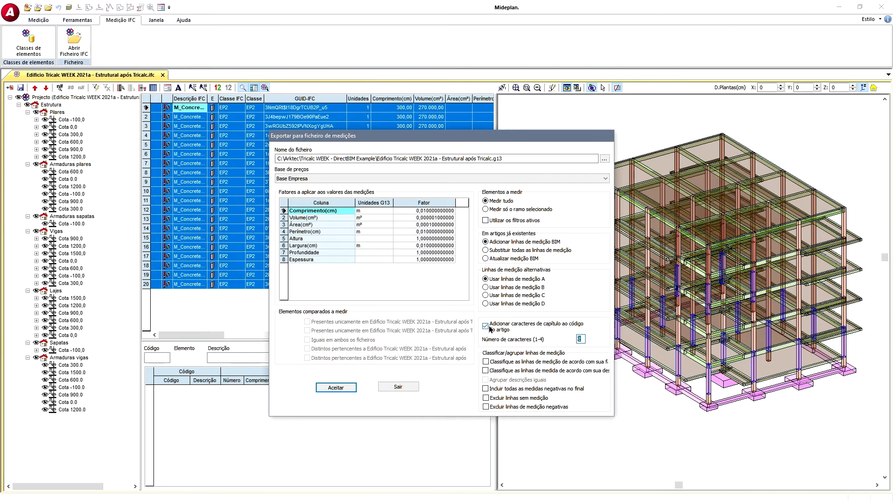
pyautogui.doubleClick(579, 339)
pyautogui.click(335, 387)
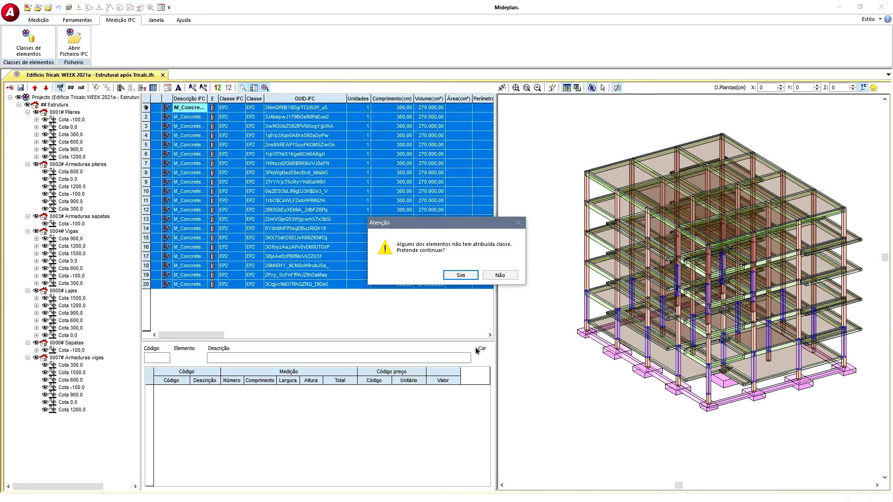
# - Continue the export despite the unclassified elements and open the project's simplified budget in Gest
pyautogui.click(460, 275)
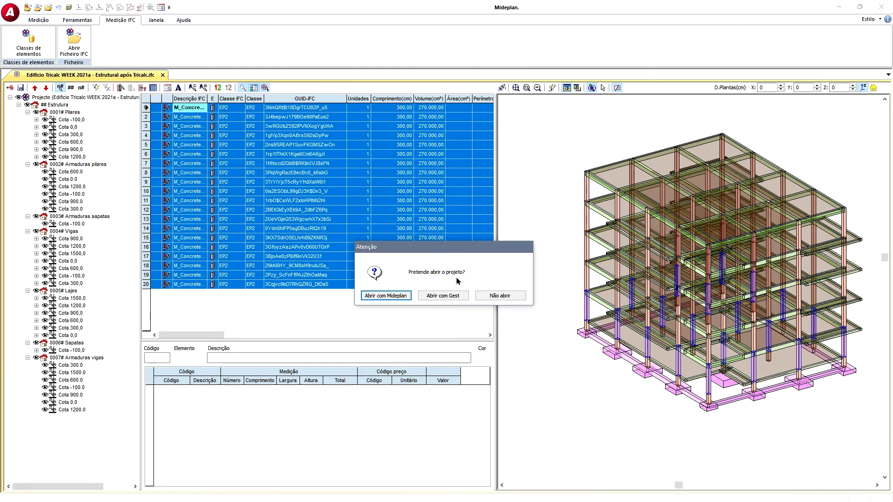
pyautogui.click(434, 295)
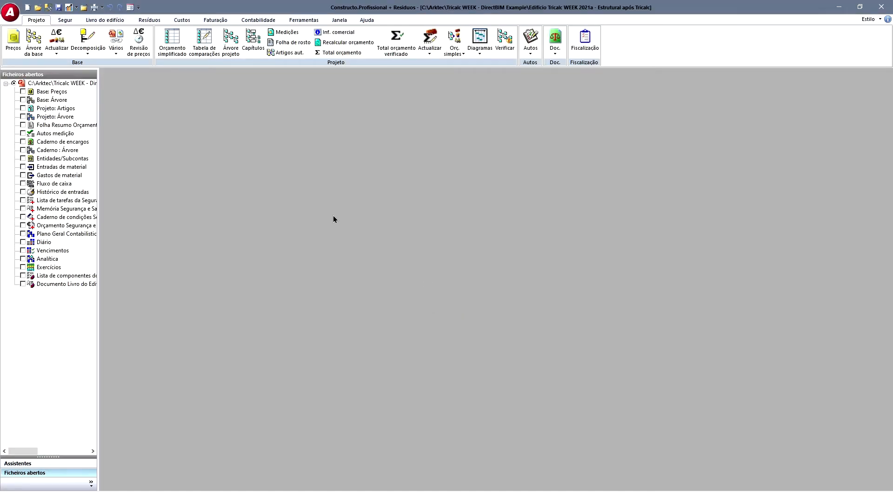
pyautogui.click(181, 49)
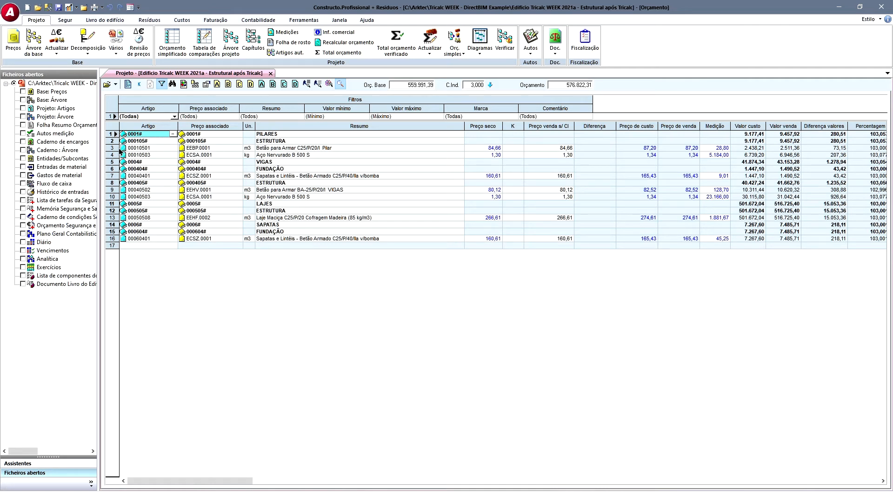
# - Review all measurement lines of the pillar steel article 00010503, Aço Nervurado B 500 S, and return to the budget
pyautogui.click(113, 155)
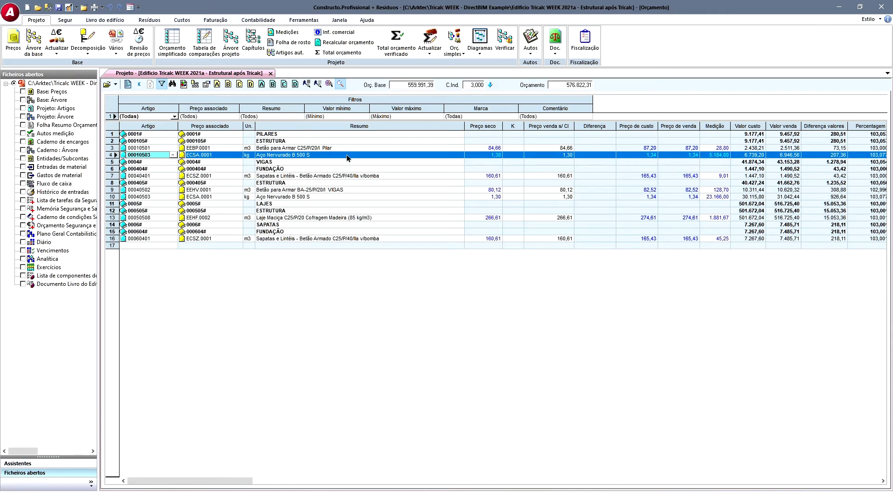
pyautogui.doubleClick(723, 157)
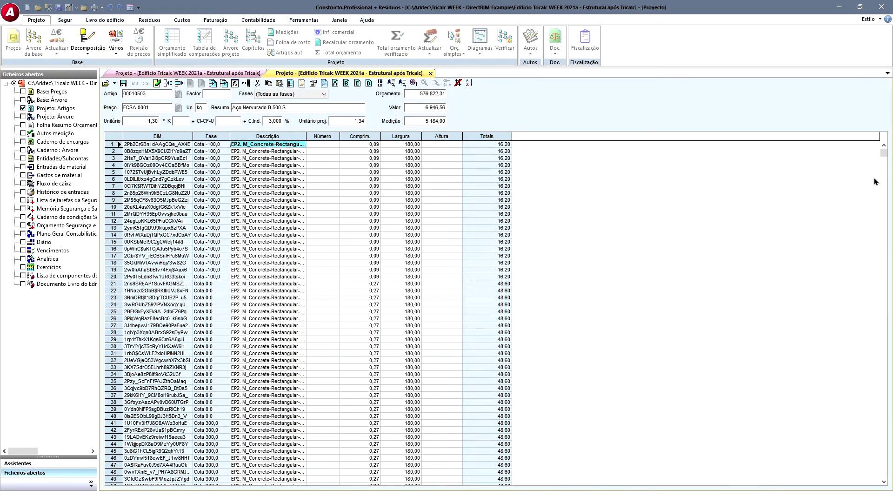
pyautogui.moveTo(882, 154); pyautogui.dragTo(882, 300)
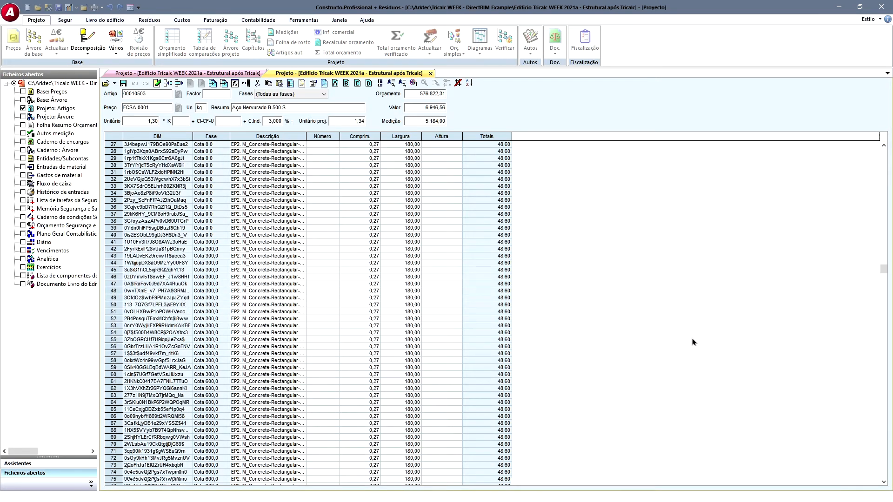
pyautogui.scroll(-13, 691, 350)
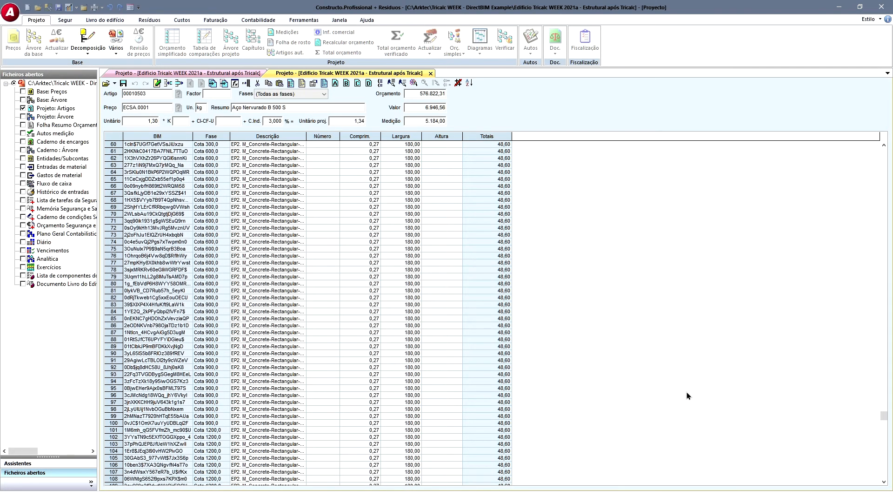
pyautogui.moveTo(883, 474); pyautogui.dragTo(882, 152)
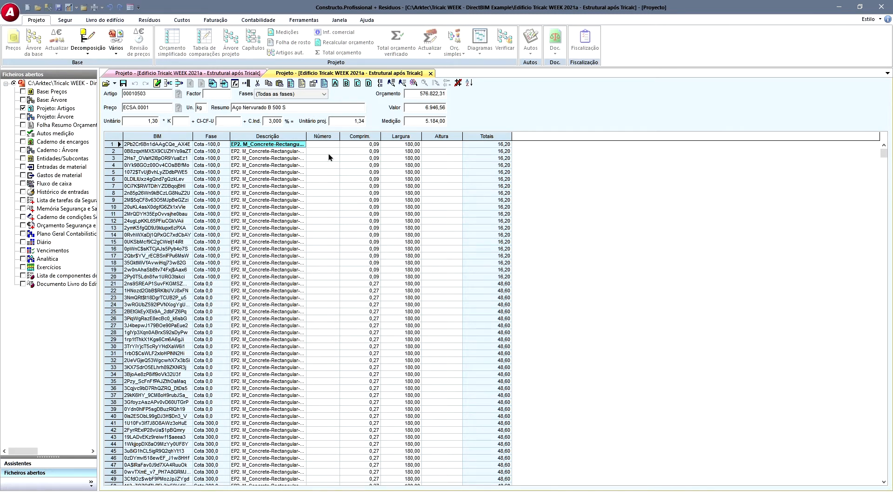
pyautogui.click(431, 73)
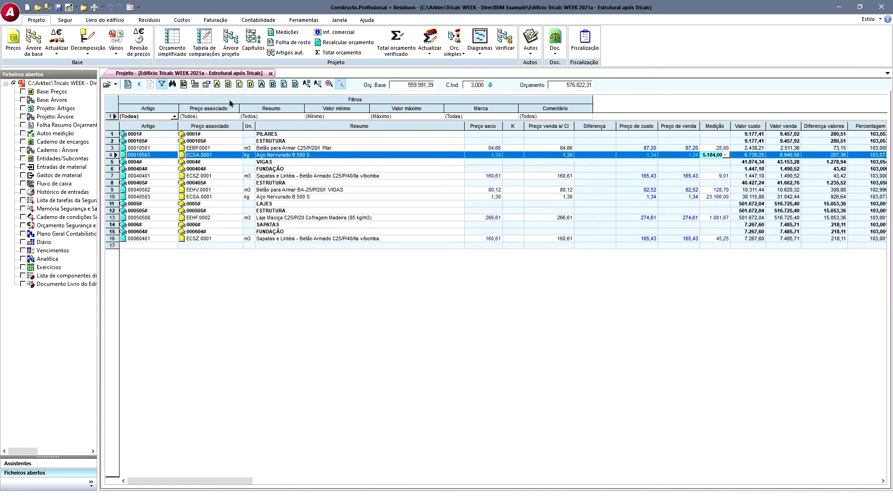
# - Open "Edificio Tricalc WEEK 2021a - Estrutural após Tricalc.mpifc" from the Tricalc WEEK - DirectBIM Example folder as the budget's linked model
pyautogui.click(330, 84)
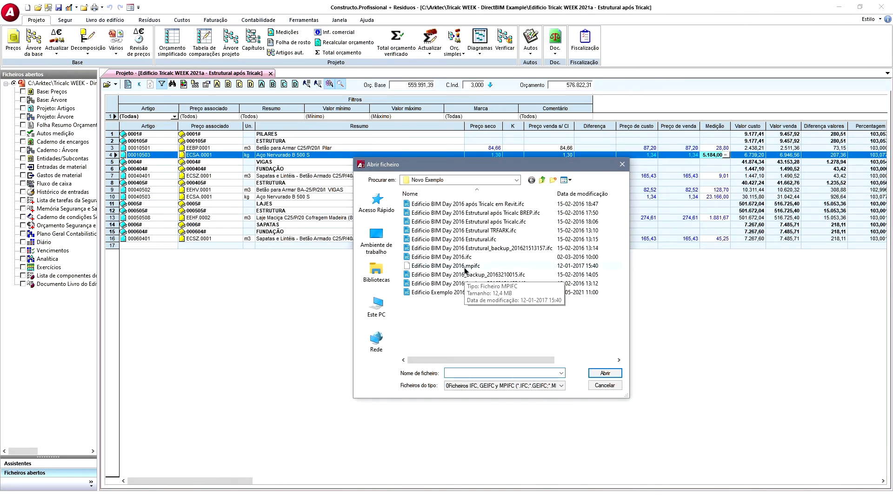
pyautogui.click(543, 181)
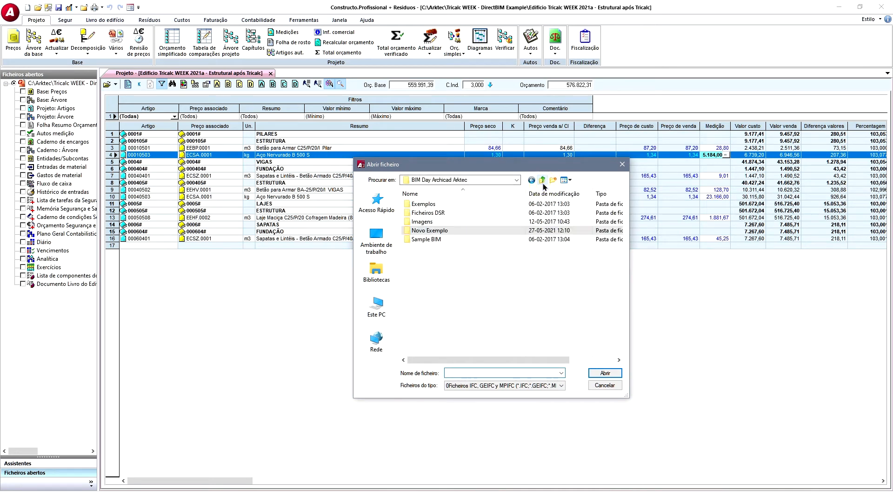
pyautogui.click(543, 183)
pyautogui.moveTo(619, 258); pyautogui.dragTo(620, 343)
pyautogui.doubleClick(474, 346)
pyautogui.click(475, 216)
pyautogui.click(604, 373)
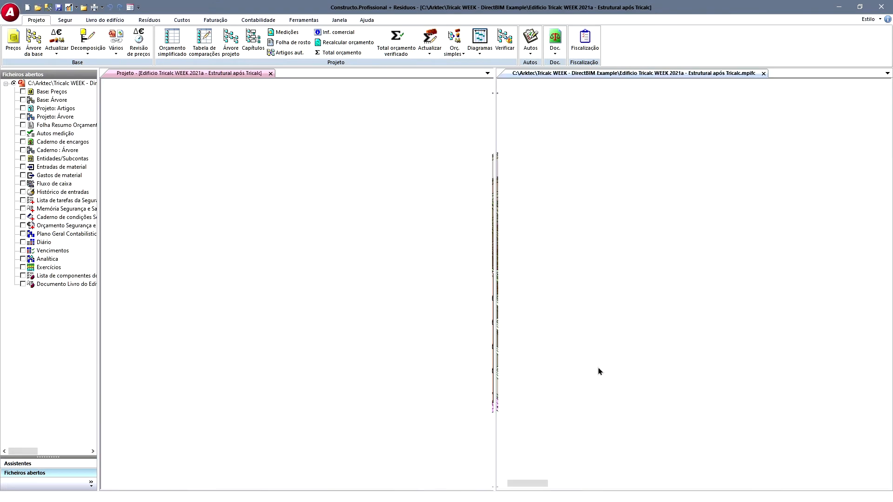
# - Widen the model pane and compare the pillars highlighted for article 00010503 with its Medição value in the budget
pyautogui.scroll(2, 758, 293)
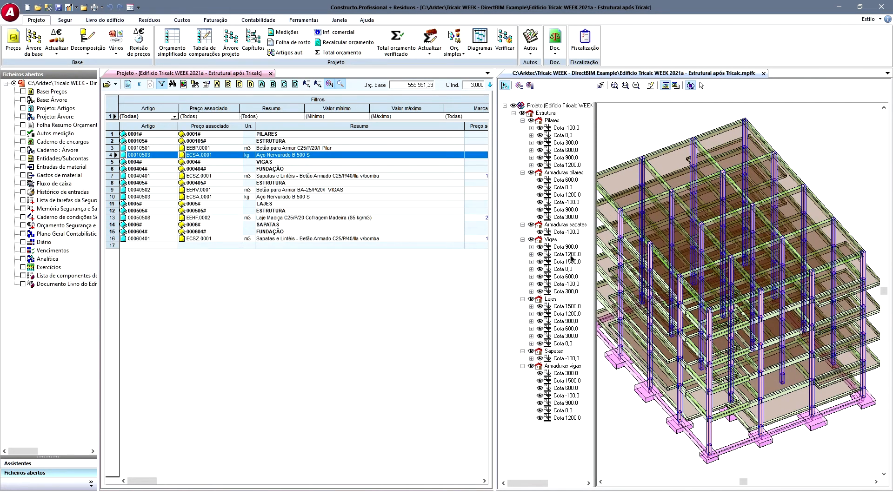
pyautogui.moveTo(495, 243); pyautogui.dragTo(474, 242)
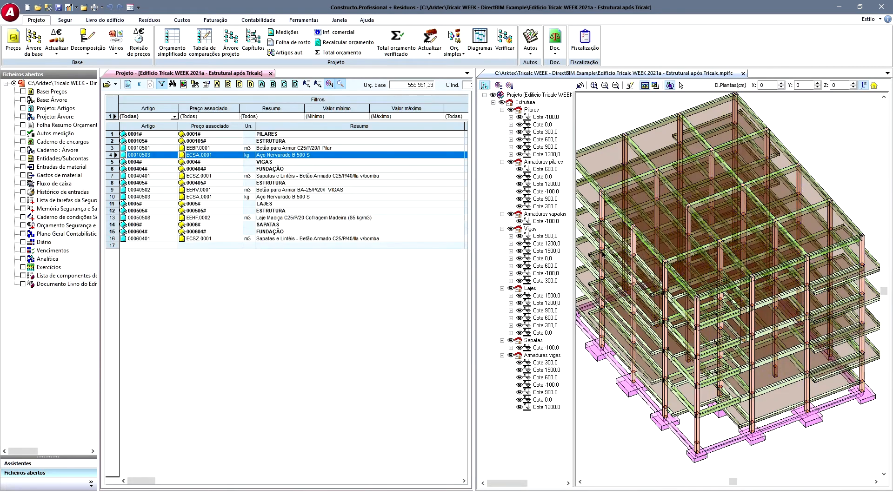
pyautogui.moveTo(848, 192); pyautogui.dragTo(858, 187)
pyautogui.moveTo(745, 198); pyautogui.dragTo(772, 167, button='middle')
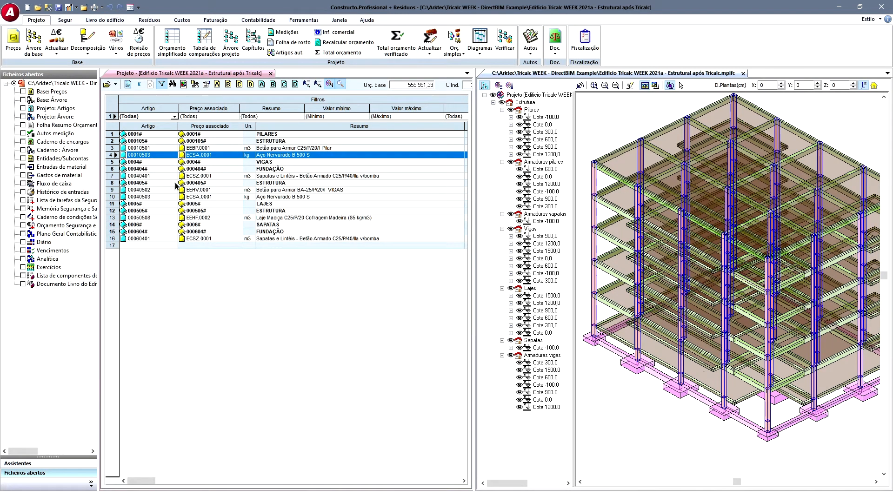
pyautogui.moveTo(146, 481); pyautogui.dragTo(291, 483)
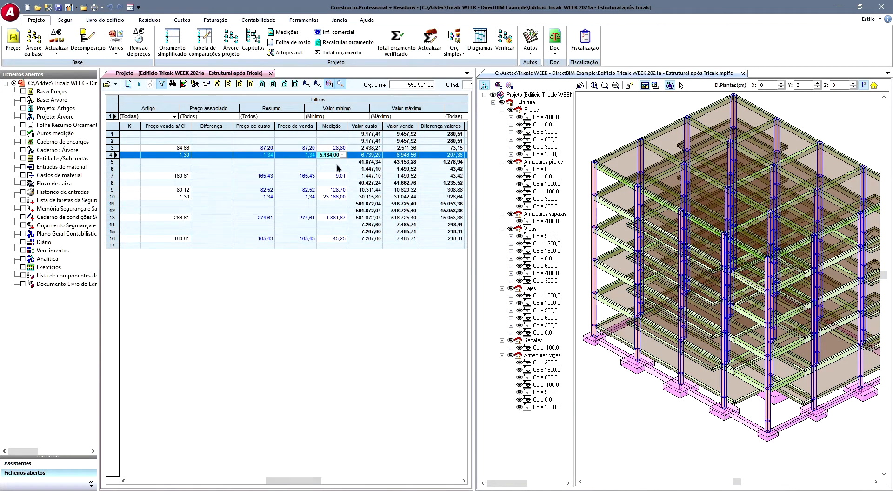
# - Open the measurement lines of article 00010503 and select lines 9, 24 and 31 to highlight their pillars in the linked model
pyautogui.click(343, 155)
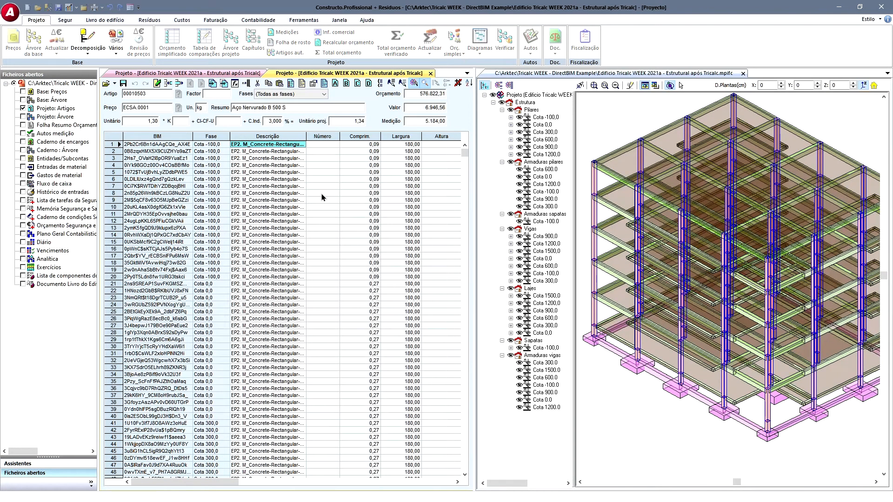
pyautogui.click(114, 200)
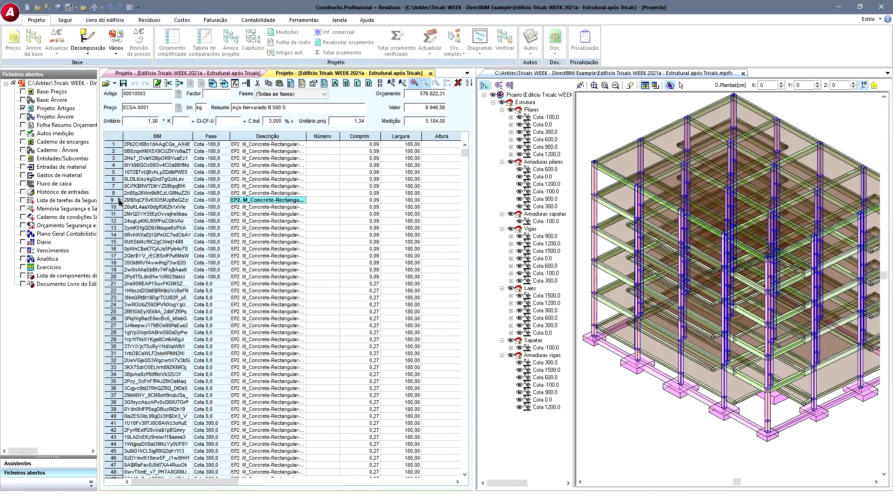
pyautogui.click(119, 200)
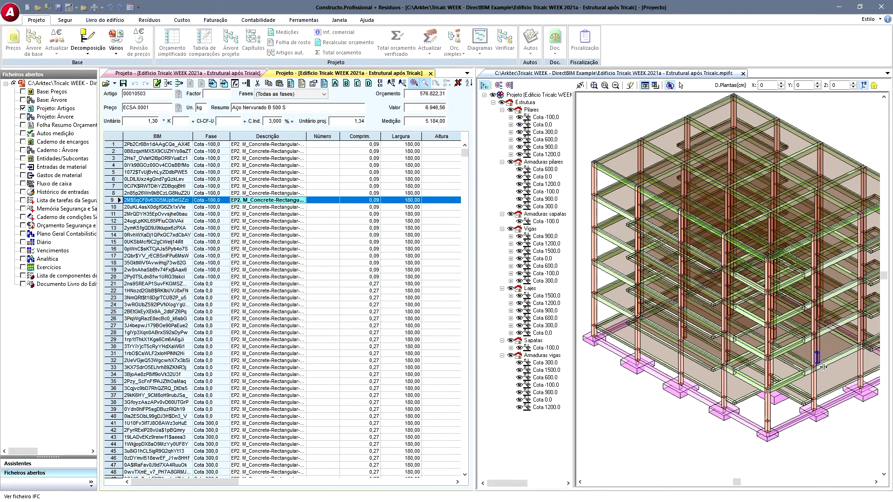
pyautogui.keyDown('ctrl'); pyautogui.click(114, 308); pyautogui.keyUp('ctrl')
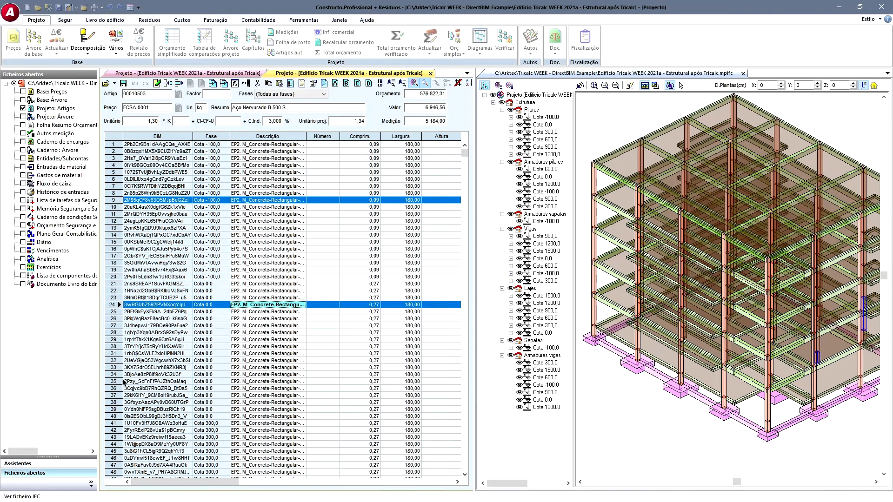
pyautogui.keyDown('ctrl'); pyautogui.click(120, 356); pyautogui.keyUp('ctrl')
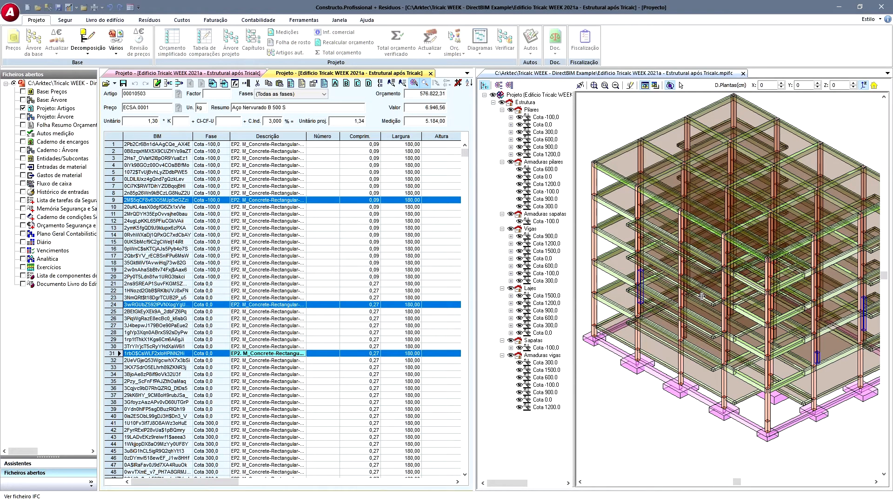
pyautogui.moveTo(575, 254); pyautogui.dragTo(588, 254)
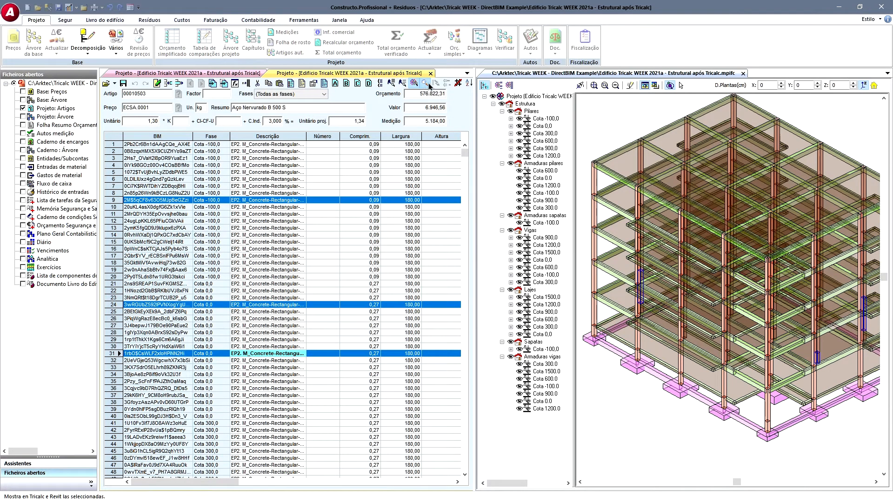
# - Show the elements of the selected measurement lines in Tricalc and compare the highlighted pillars between the budget and the structural model
pyautogui.click(404, 84)
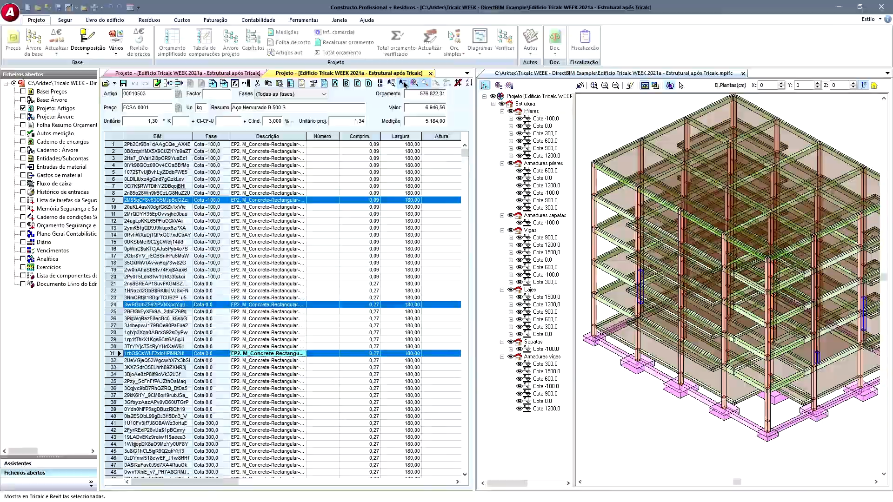
pyautogui.moveTo(405, 84)
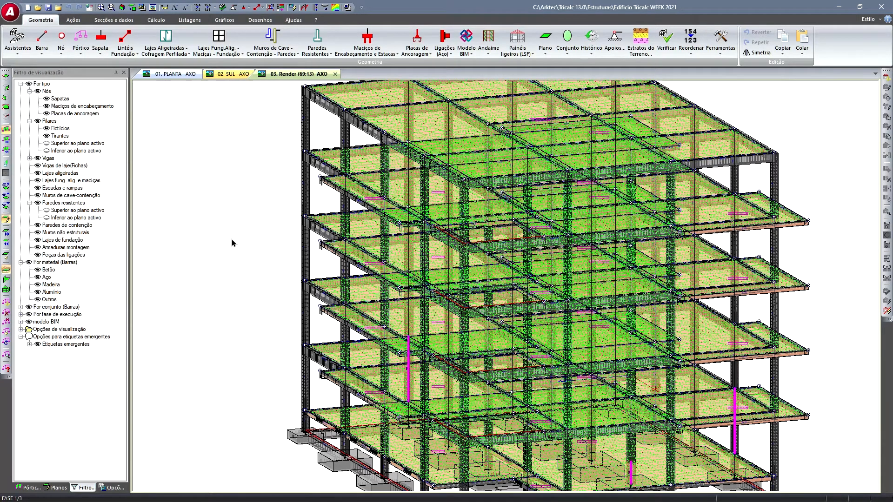
pyautogui.hotkey('alt', 'Tab')
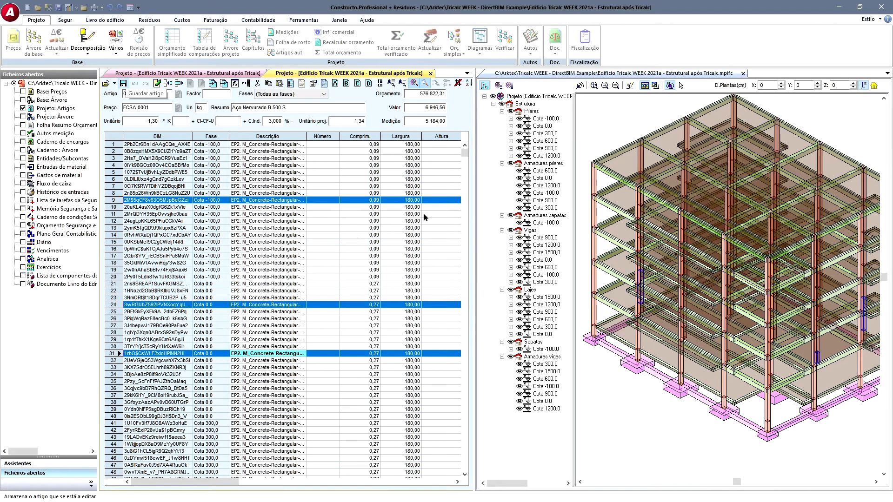
pyautogui.hotkey('alt', 'Tab')
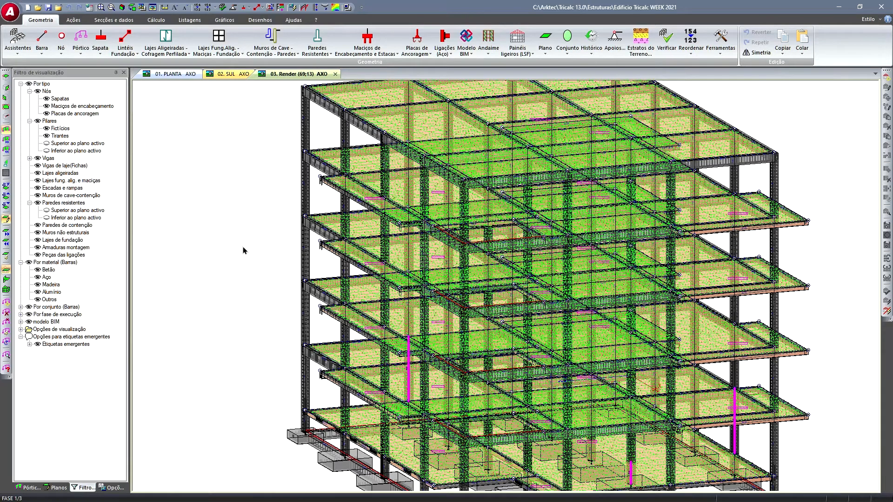
# - Switch to Autodesk Revit and create a new project from the Modelo de construção template
pyautogui.hotkey('alt', 'Tab')
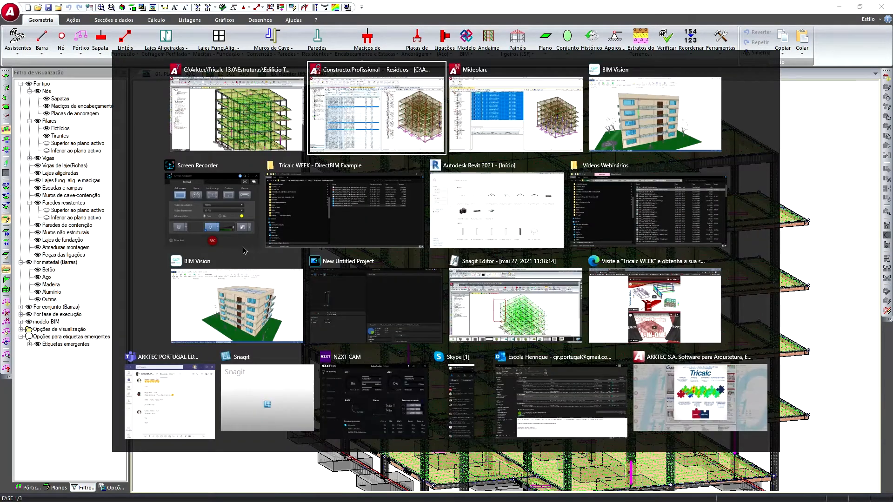
pyautogui.hotkey('alt', 'Tab')
pyautogui.hotkey('alt', 'Tab')
pyautogui.hotkey('alt', 'Tab')
pyautogui.hotkey('alt', 'Tab')
pyautogui.hotkey('alt', 'Tab')
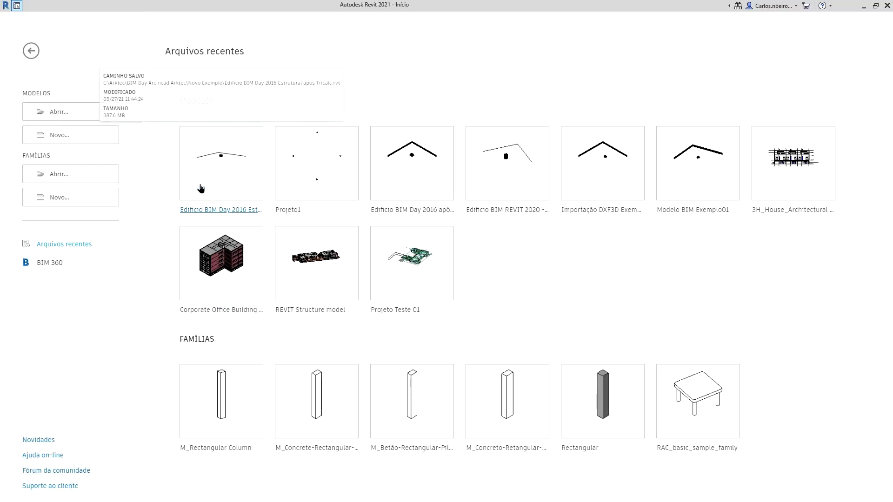
pyautogui.click(73, 136)
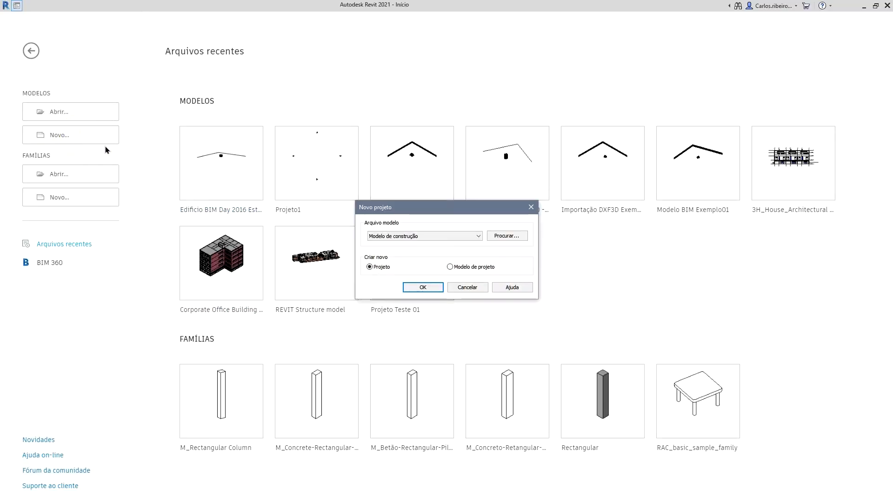
pyautogui.click(418, 289)
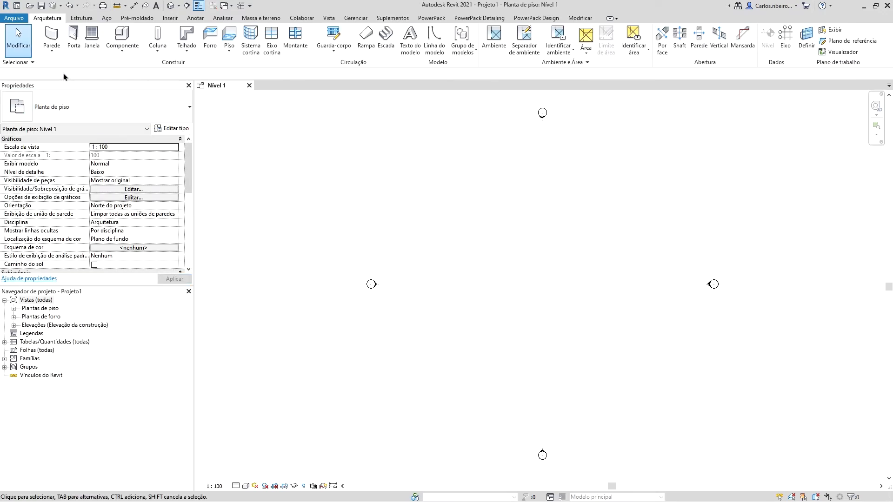
# - Open "Edificio Tricalc WEEK 2021a - Estrutural após Tricalc.ifc" from the Tricalc WEEK - DirectBIM Example folder and examine its pillars and beams in 3D
pyautogui.click(17, 18)
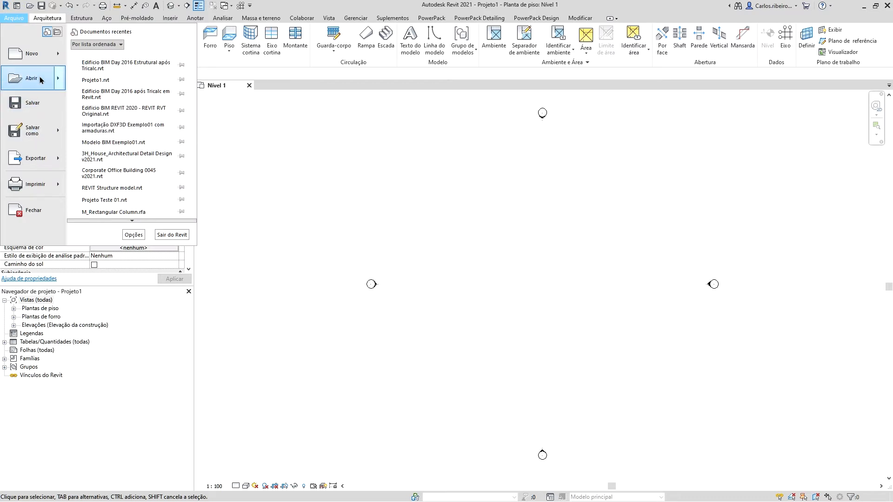
pyautogui.moveTo(35, 79)
pyautogui.click(125, 165)
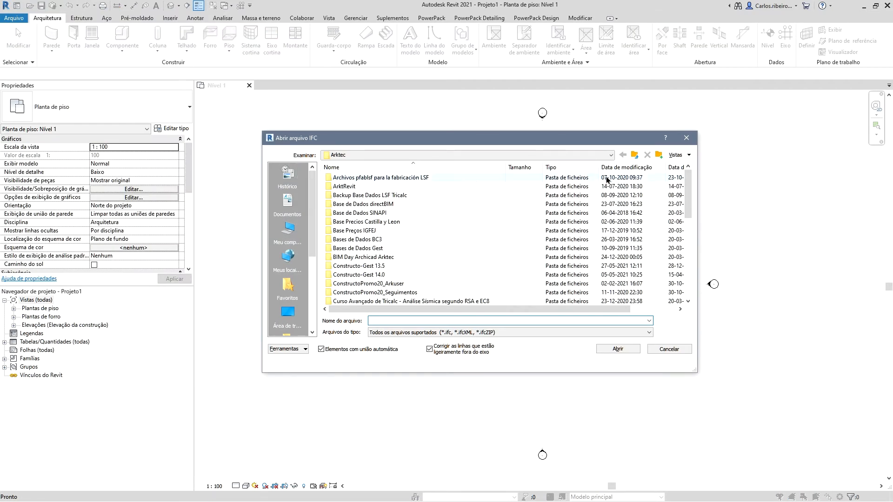
pyautogui.moveTo(689, 182); pyautogui.dragTo(689, 284)
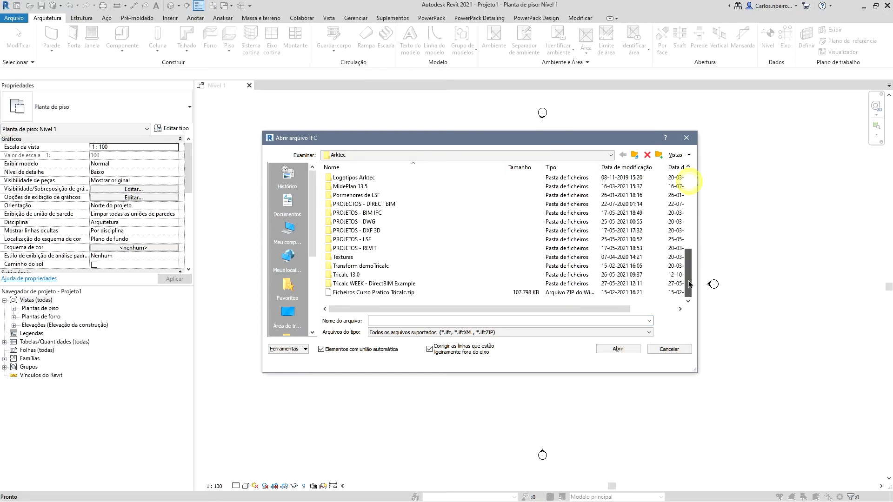
pyautogui.doubleClick(414, 284)
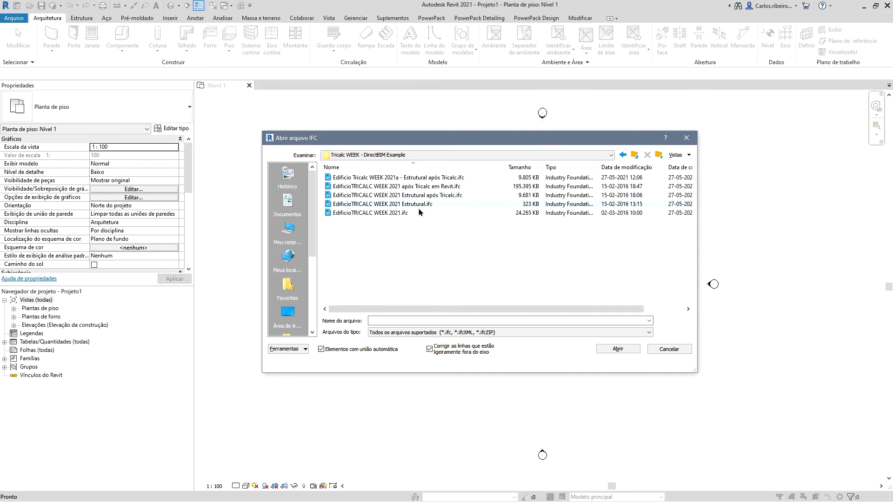
pyautogui.click(389, 179)
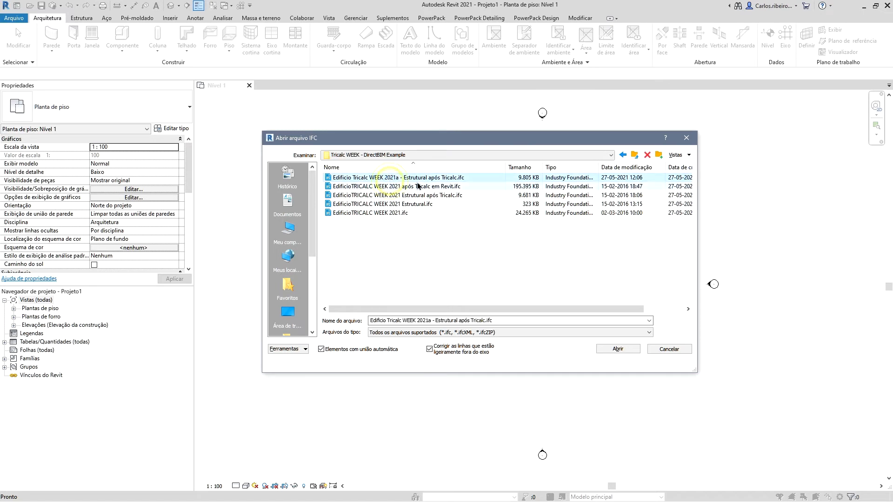
pyautogui.click(618, 350)
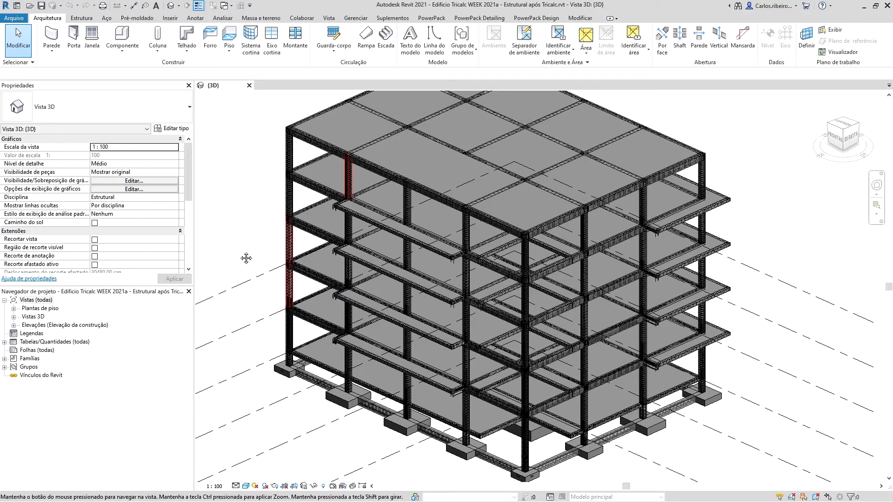
pyautogui.moveTo(237, 241); pyautogui.dragTo(241, 250, button='middle')
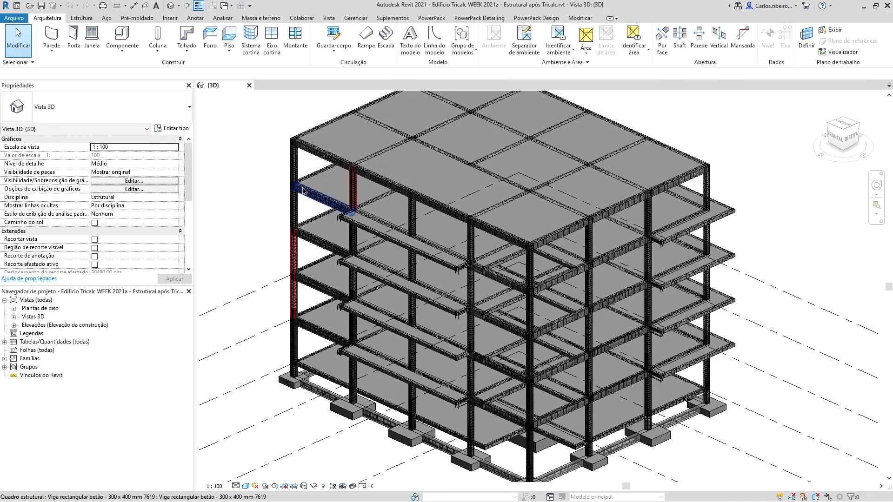
pyautogui.scroll(2, 302, 179)
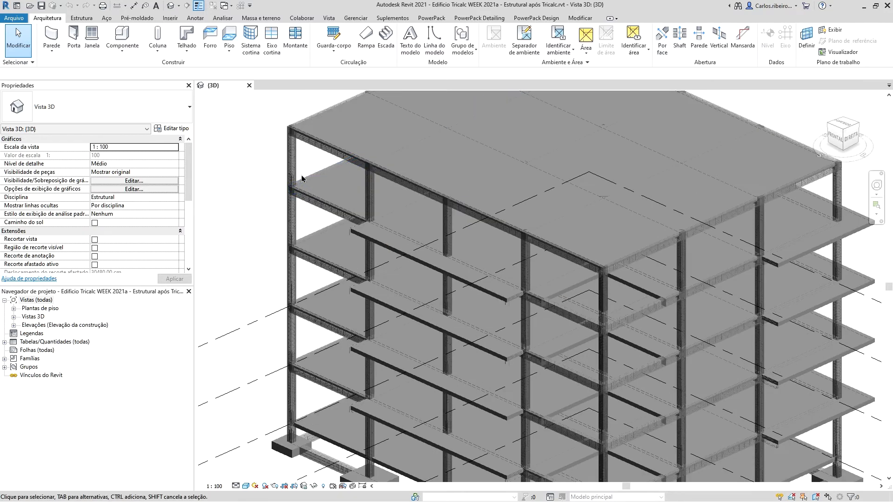
pyautogui.scroll(2, 460, 238)
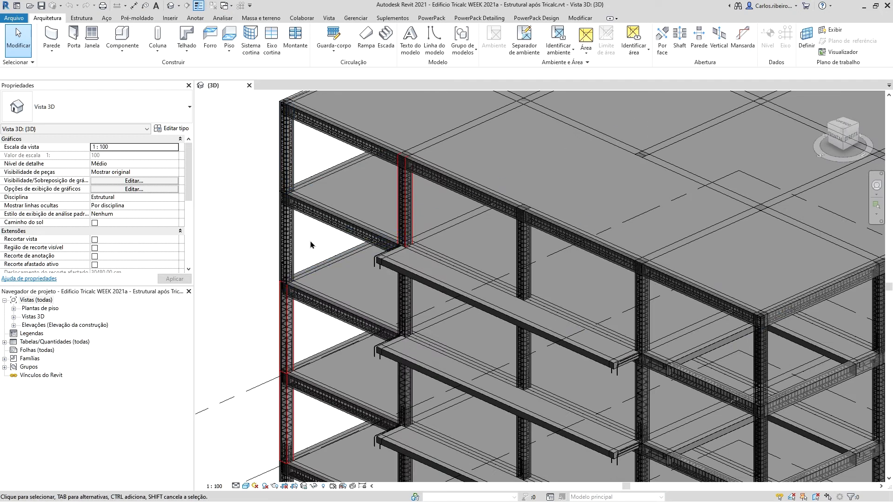
pyautogui.scroll(-2, 361, 177)
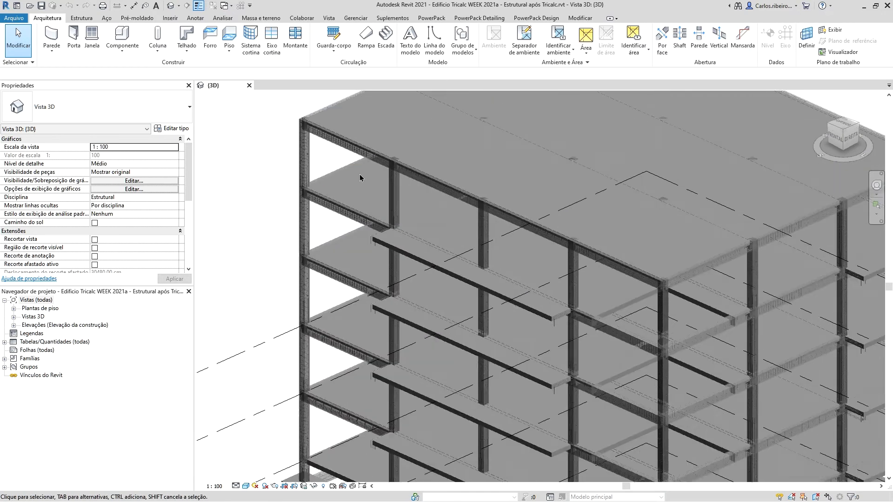
pyautogui.scroll(-3, 398, 179)
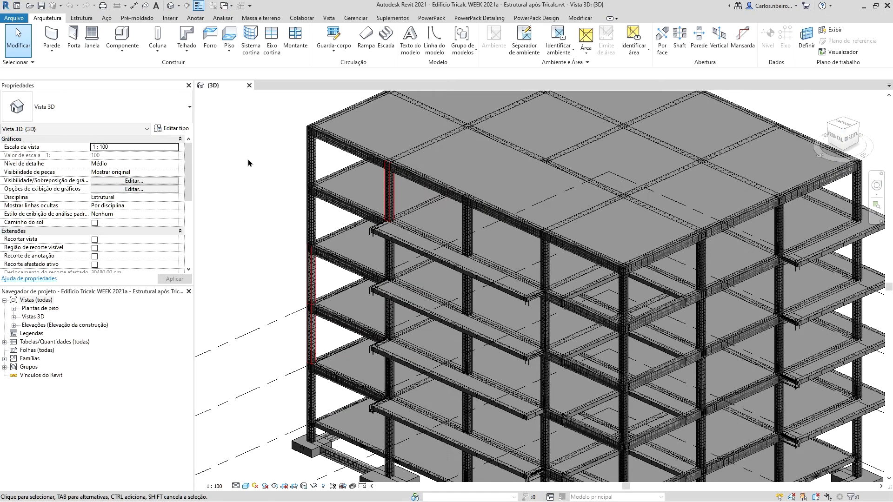
# - Switch to Tricalc and check the directBIM connection with Autodesk Revit, leaving its options unchanged
pyautogui.press('super+Tab')
pyautogui.press('Right')
pyautogui.press('Return')
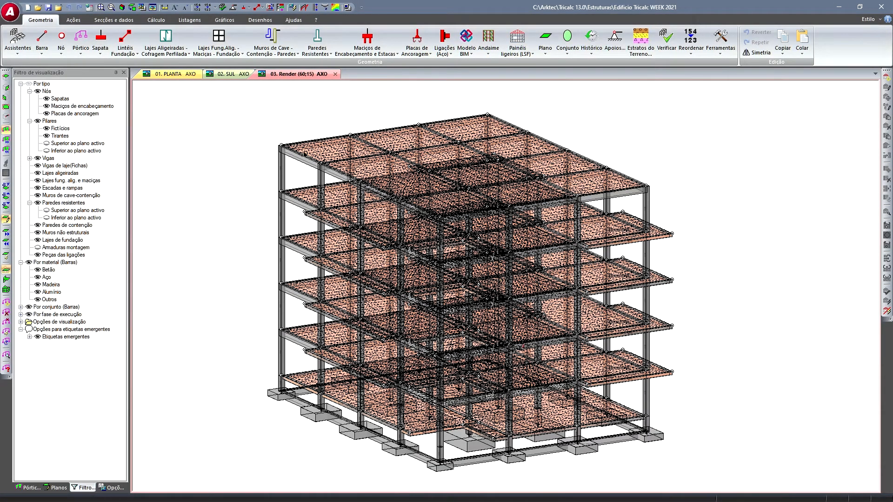
pyautogui.click(470, 46)
pyautogui.moveTo(502, 205)
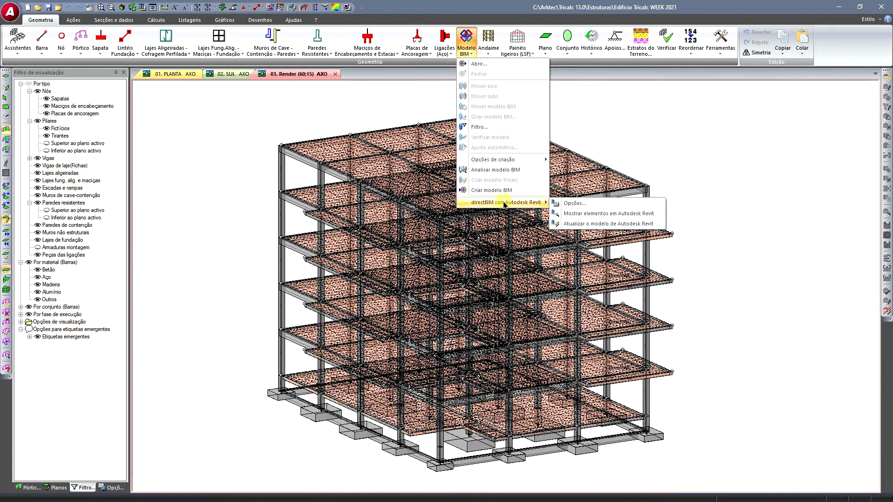
pyautogui.click(609, 207)
pyautogui.click(428, 251)
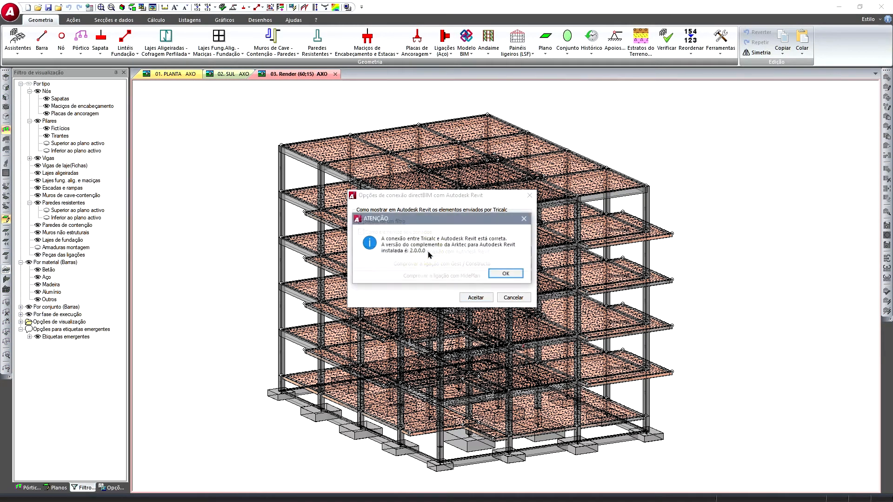
pyautogui.click(503, 274)
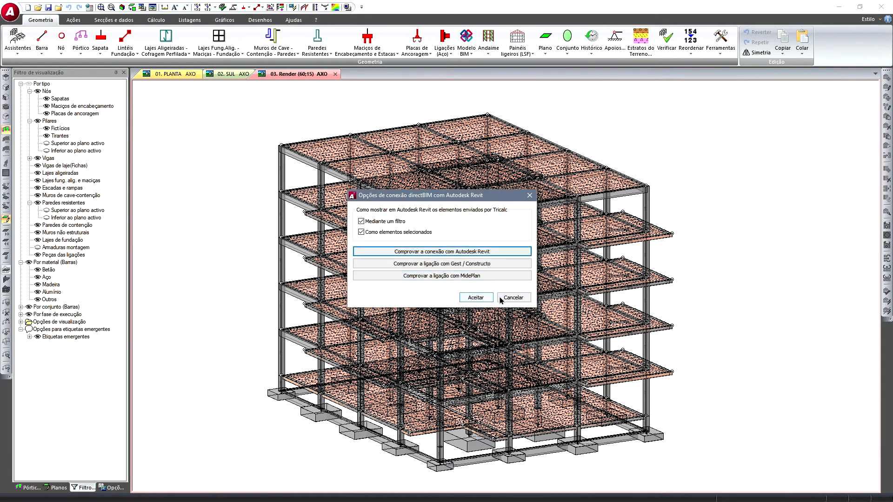
pyautogui.click(501, 299)
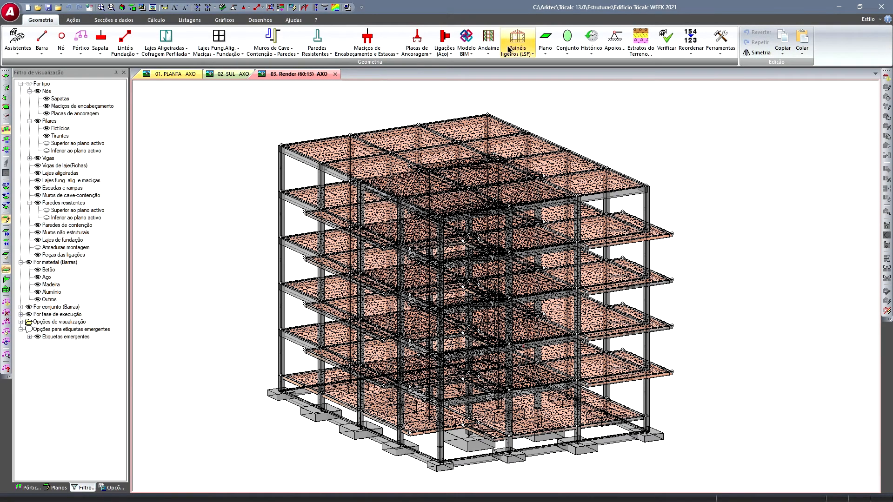
# - Try to show the top-storey corner pillar in Autodesk Revit through the directBIM connection
pyautogui.click(452, 53)
pyautogui.click(464, 55)
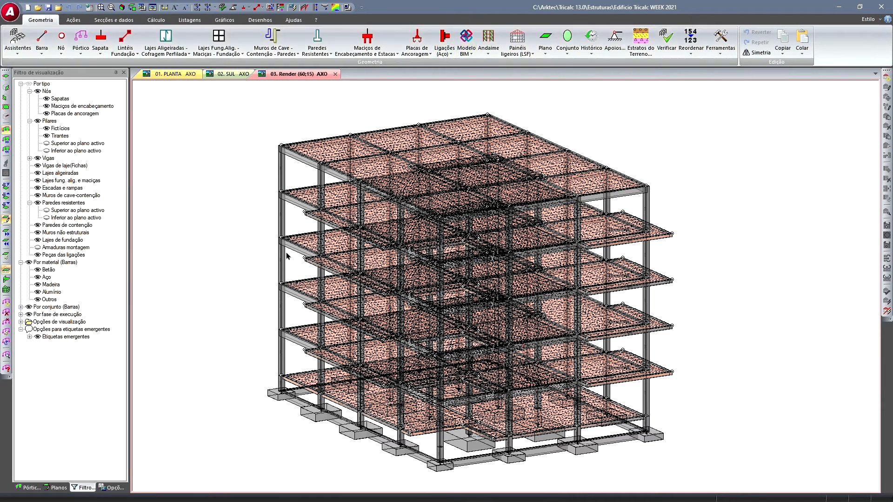
pyautogui.click(471, 54)
pyautogui.moveTo(510, 204)
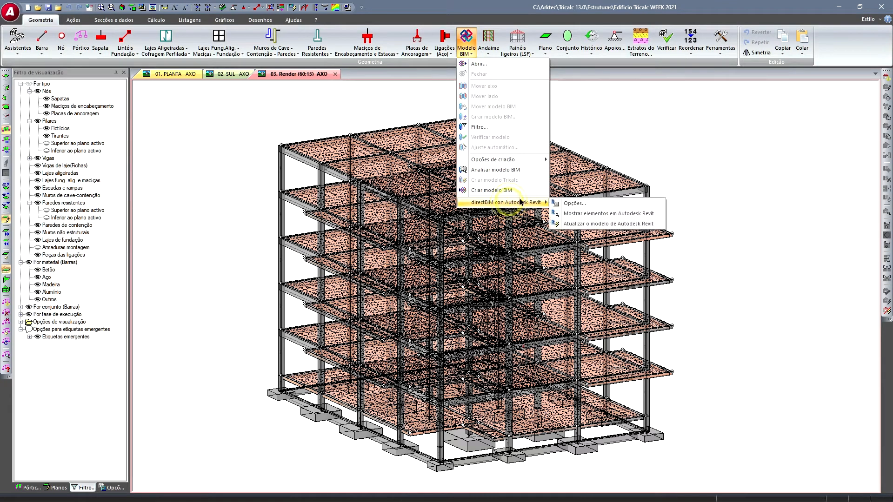
pyautogui.click(612, 214)
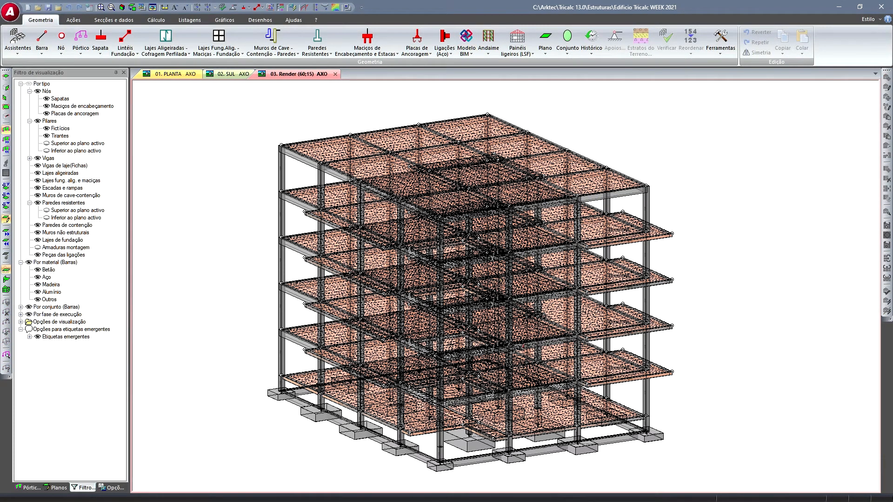
pyautogui.click(278, 163)
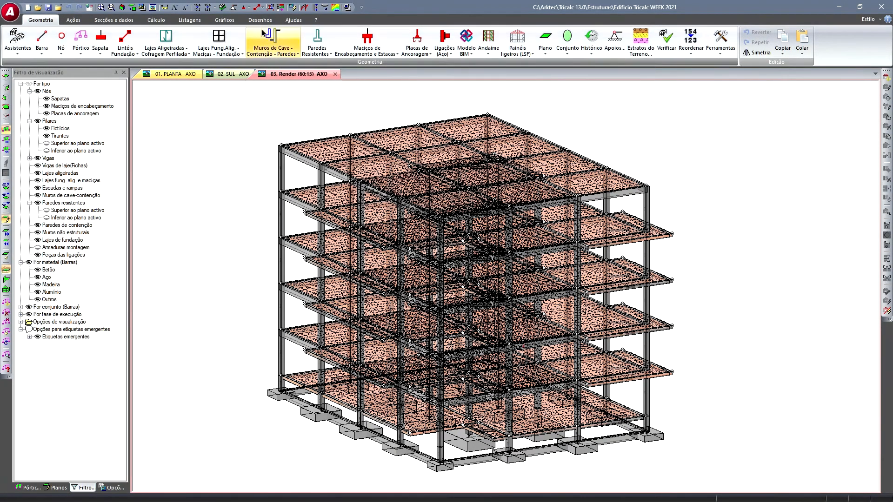
# - Set the screen foreground to Cor and show five corner pillars of the upper storeys in Autodesk Revit through directBIM
pyautogui.click(348, 7)
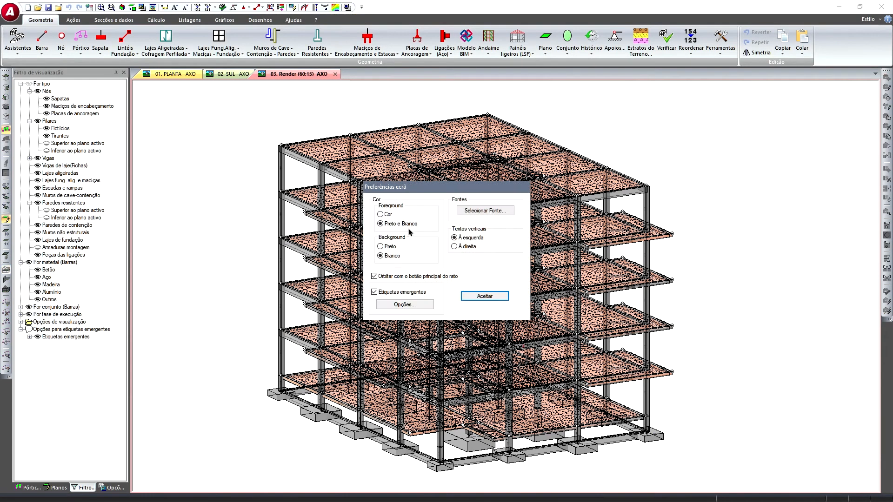
pyautogui.click(480, 296)
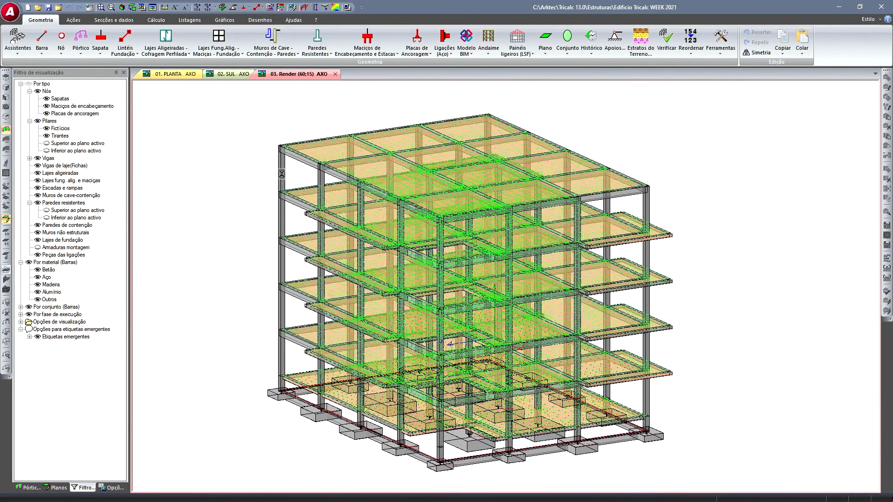
pyautogui.click(466, 47)
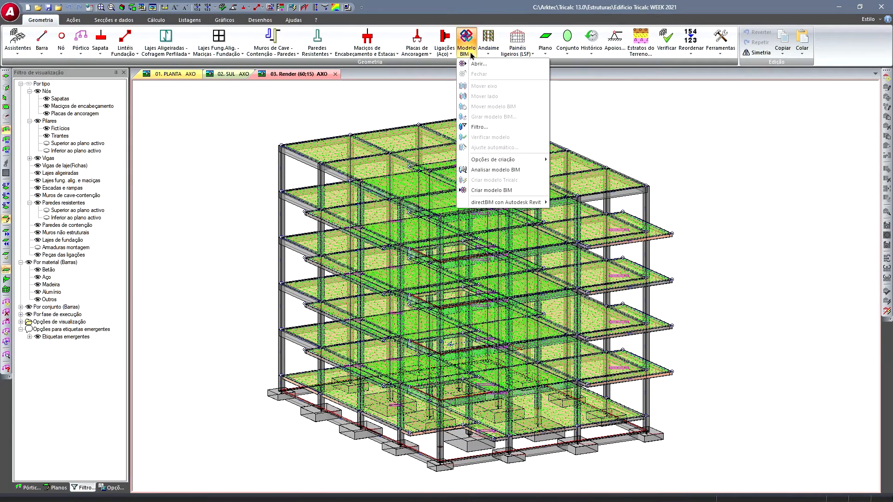
pyautogui.moveTo(507, 202)
pyautogui.click(595, 215)
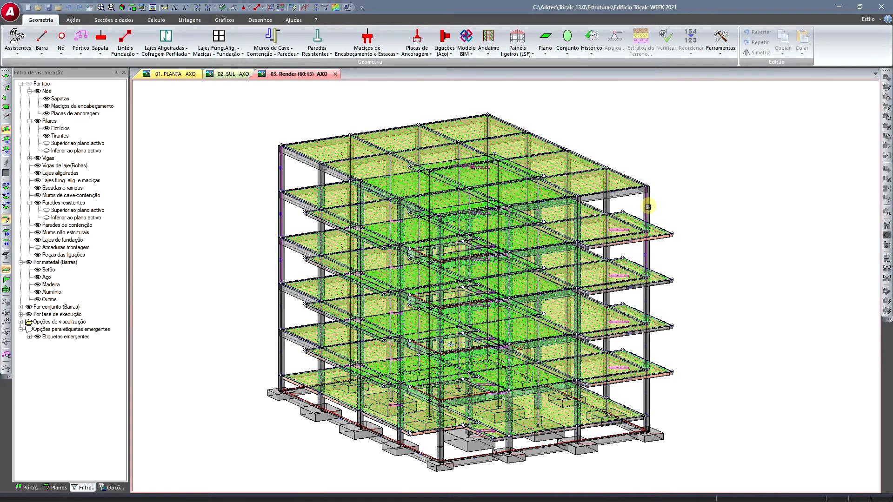
pyautogui.click(224, 200)
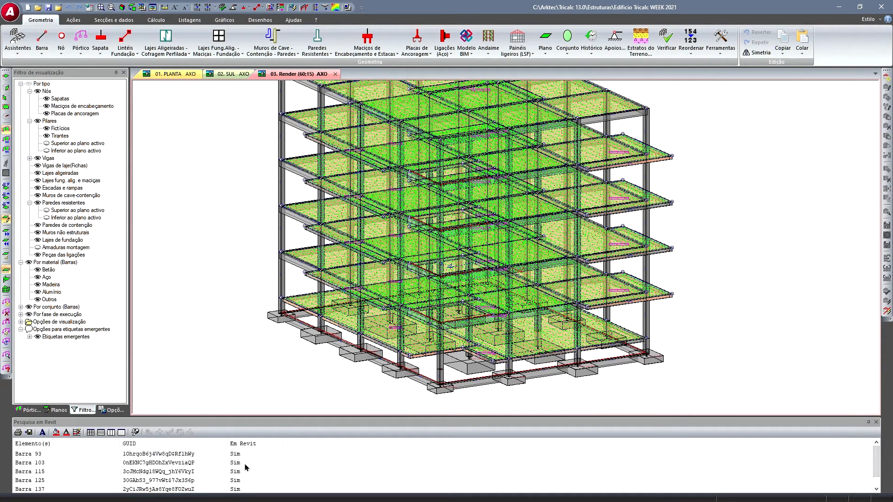
# - Review the Revit search results for the pillars and switch to Autodesk Revit to examine the selected elements
pyautogui.scroll(-1, 877, 466)
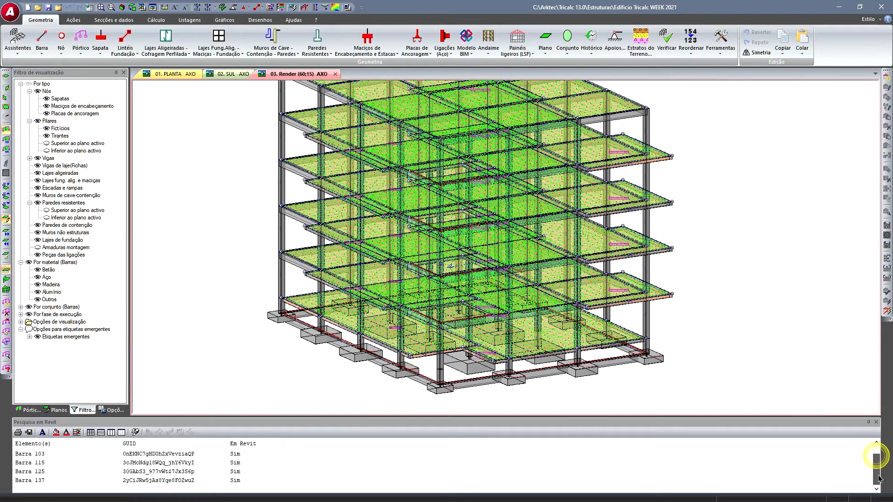
pyautogui.scroll(1, 879, 469)
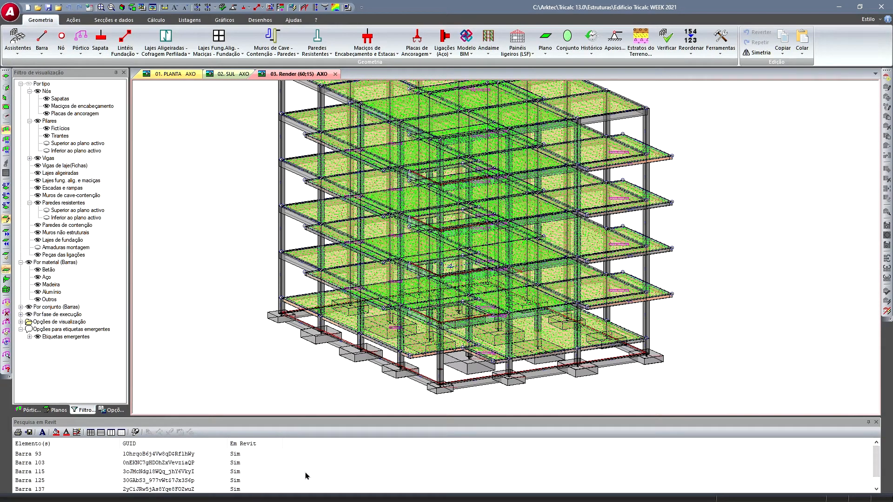
pyautogui.hotkey('alt', 'Tab')
pyautogui.hotkey('alt', 'Tab')
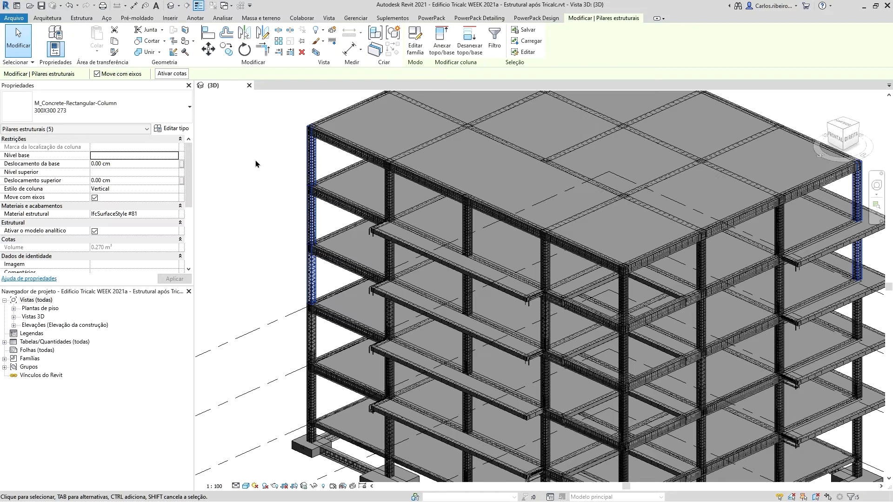
# - Switch back to Tricalc and look at the directBIM command for updating the Autodesk Revit model
pyautogui.hotkey('alt', 'Tab')
pyautogui.moveTo(249, 178); pyautogui.dragTo(255, 268, button='middle')
pyautogui.scroll(-1, 261, 229)
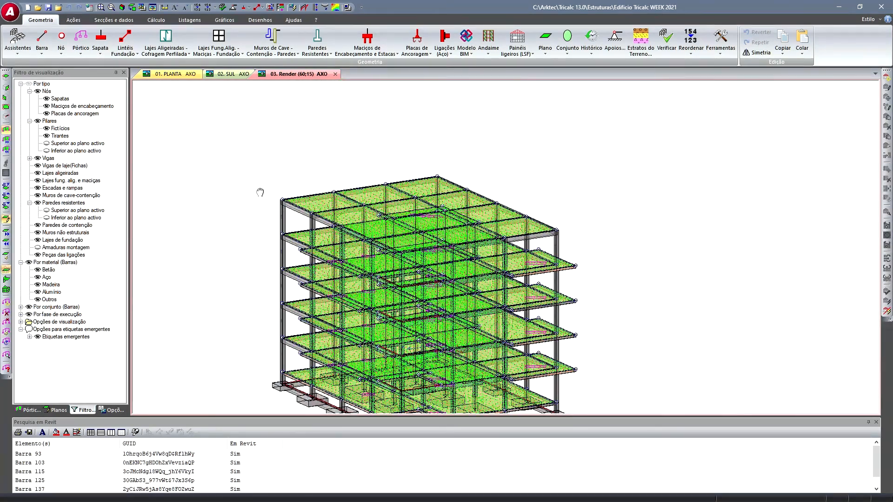
pyautogui.moveTo(260, 192); pyautogui.dragTo(260, 179, button='middle')
pyautogui.scroll(3, 285, 277)
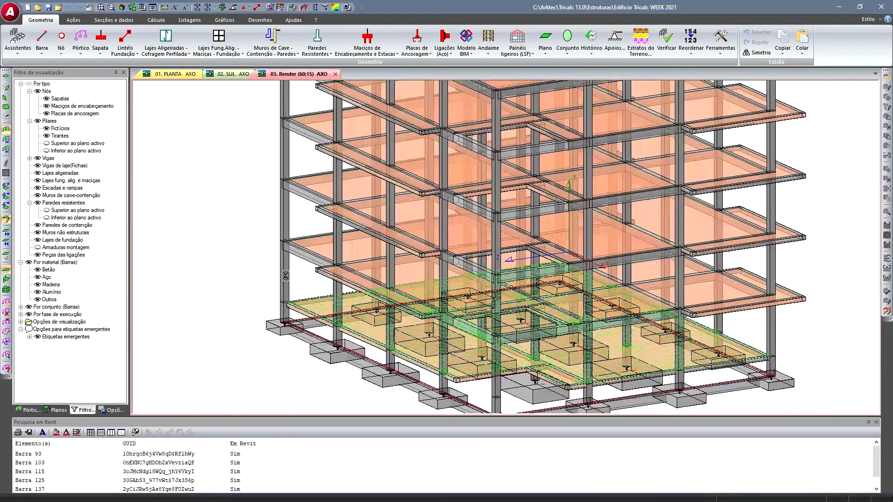
pyautogui.click(465, 51)
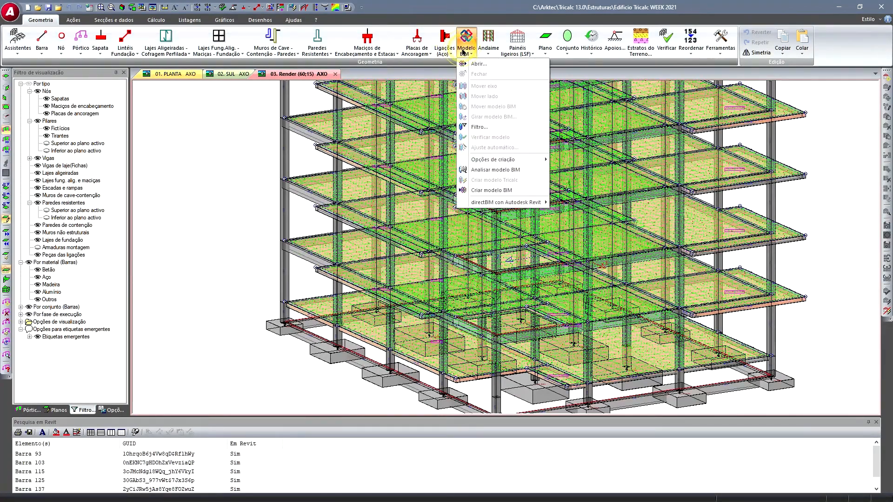
pyautogui.moveTo(479, 204)
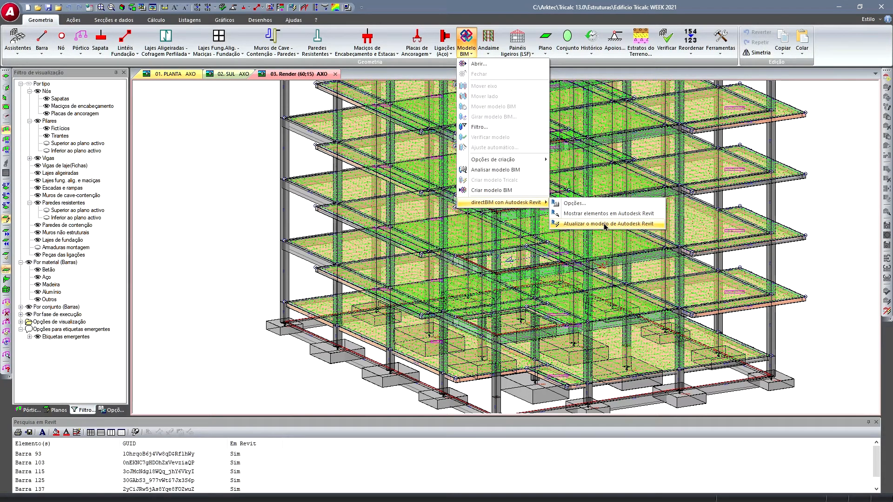
pyautogui.click(628, 225)
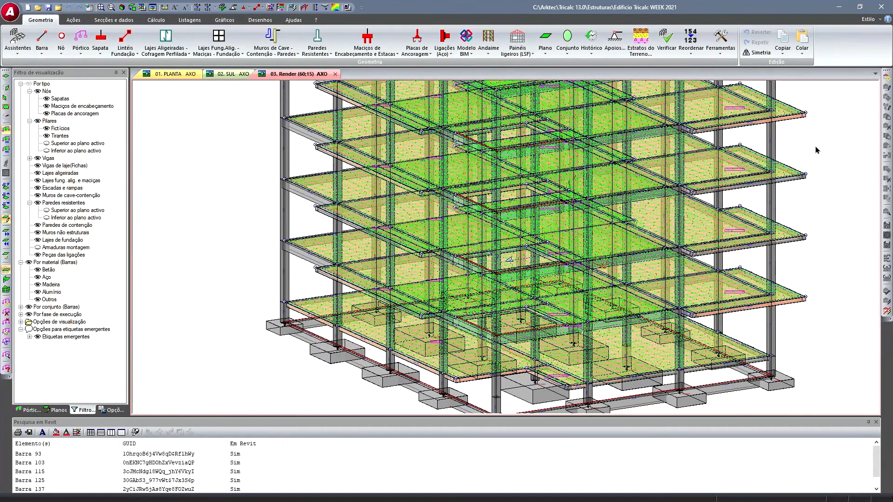
# - Switch to Constructo, open "Edificio Tricalc WEEK 2021a - Estrutural após Tricalc.g13" and display its simplified budget
pyautogui.hotkey('alt', 'Tab')
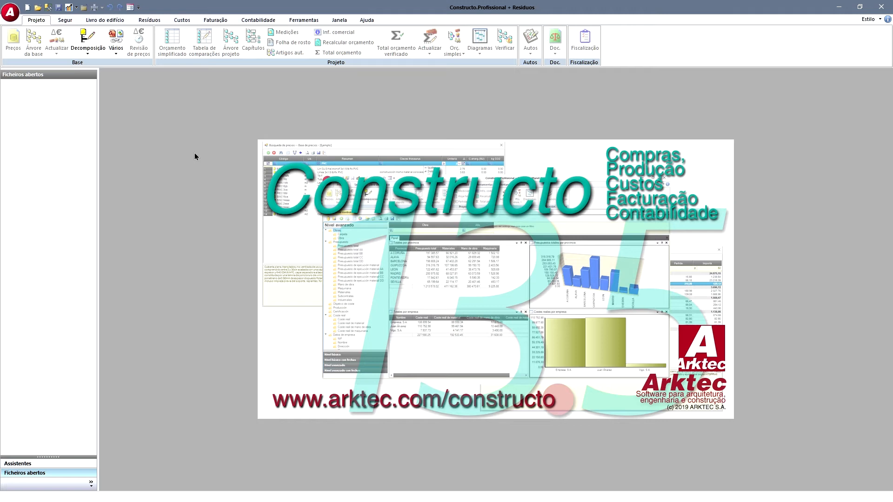
pyautogui.click(9, 19)
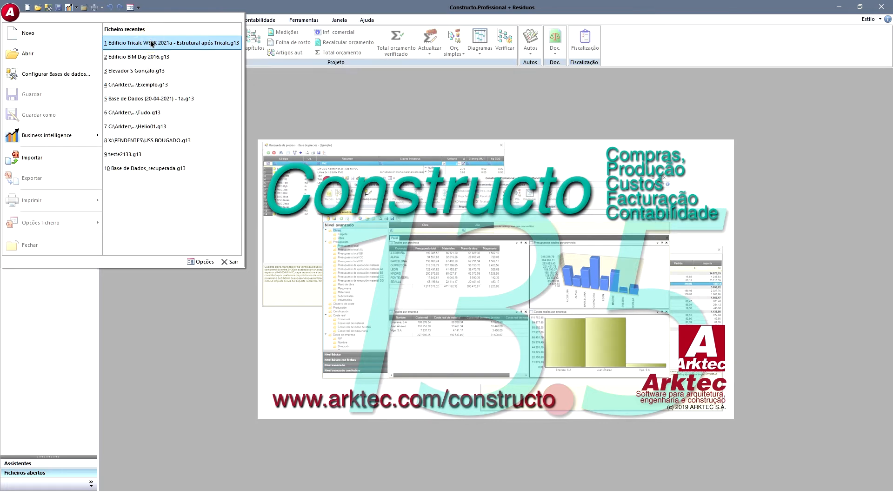
pyautogui.click(168, 44)
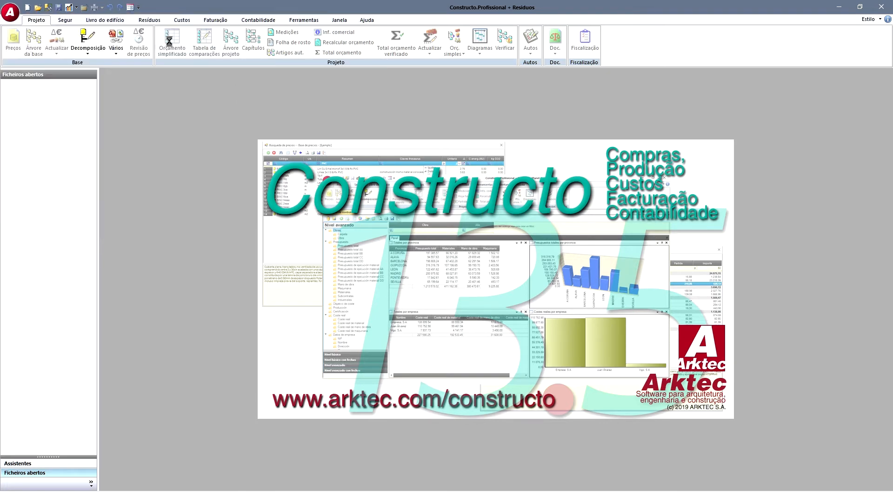
pyautogui.click(171, 49)
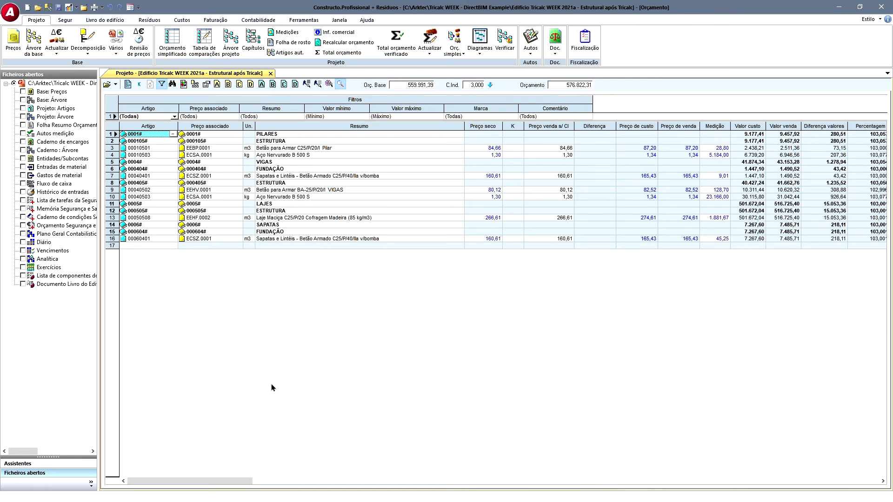
# - Look through the printable listing types for Projeto, Auto medição and Comparativos, without printing anything
pyautogui.click(11, 16)
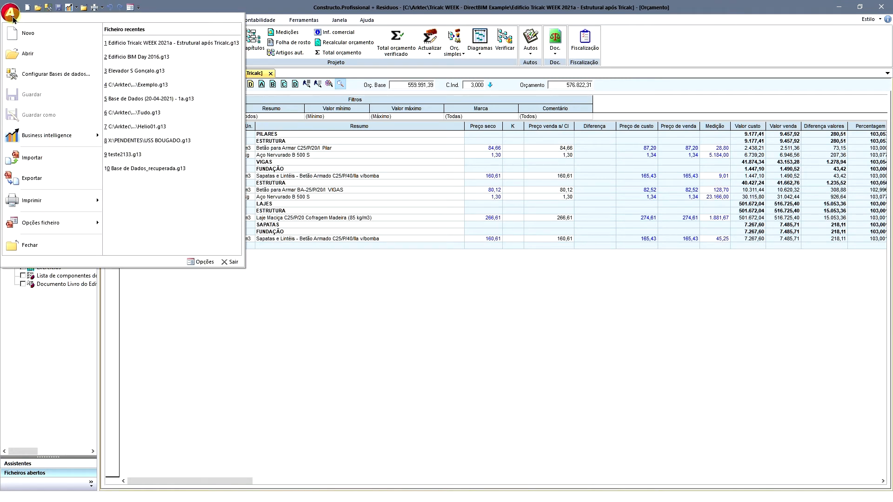
pyautogui.moveTo(44, 202)
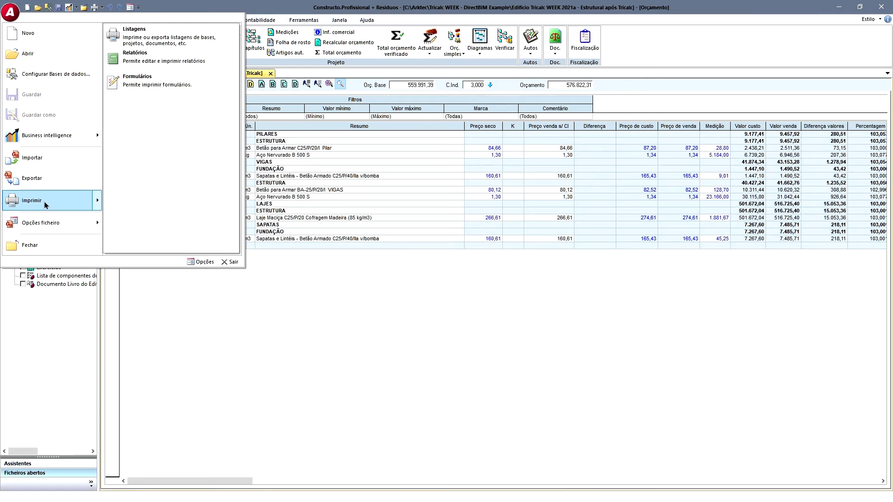
pyautogui.click(188, 40)
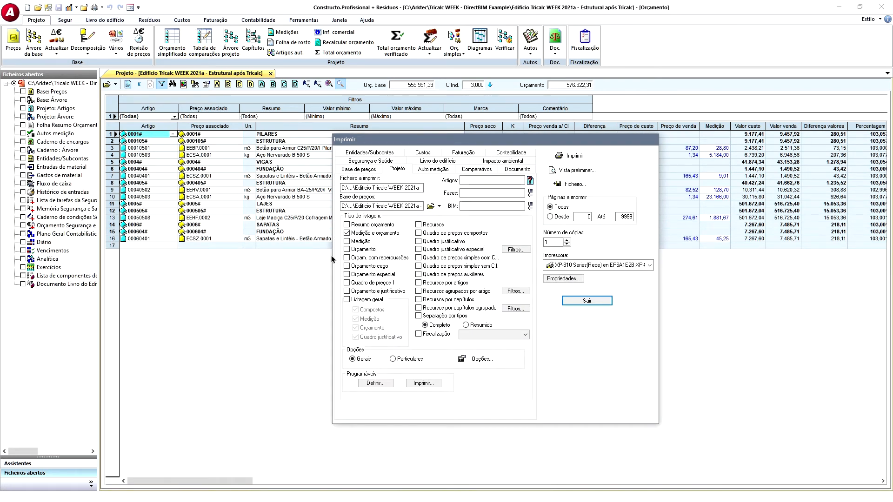
pyautogui.click(433, 169)
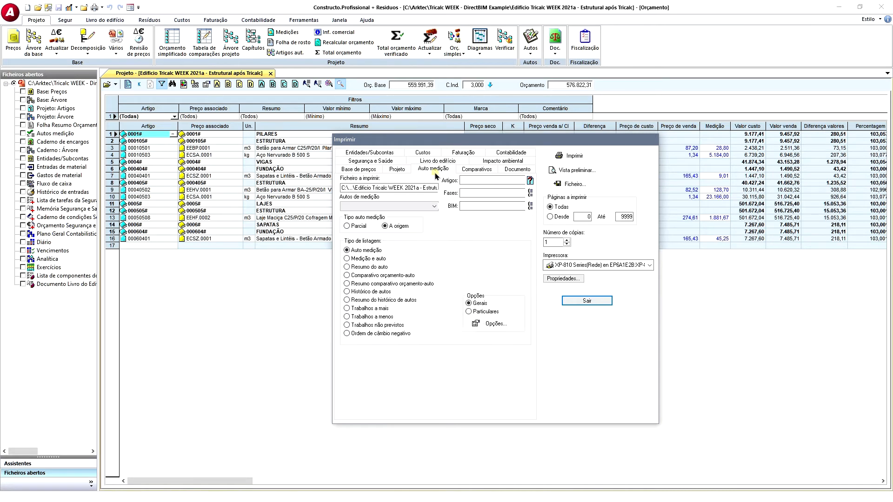
pyautogui.click(469, 170)
pyautogui.click(398, 169)
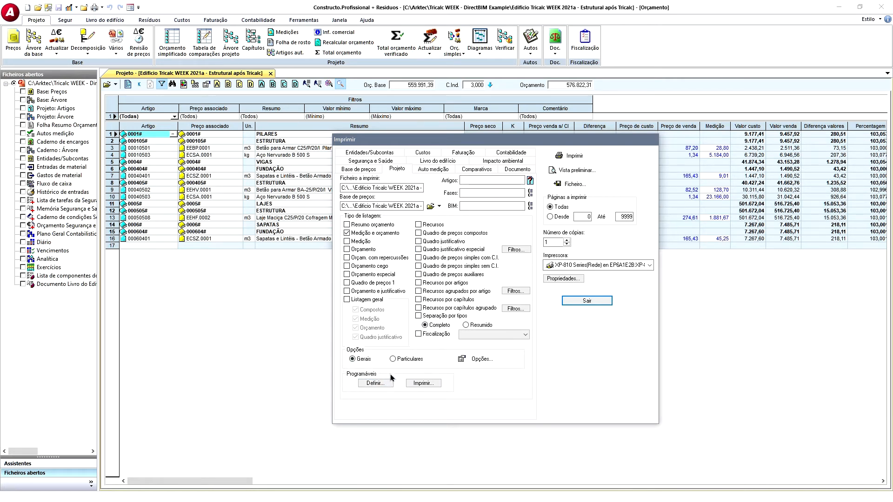
pyautogui.click(579, 300)
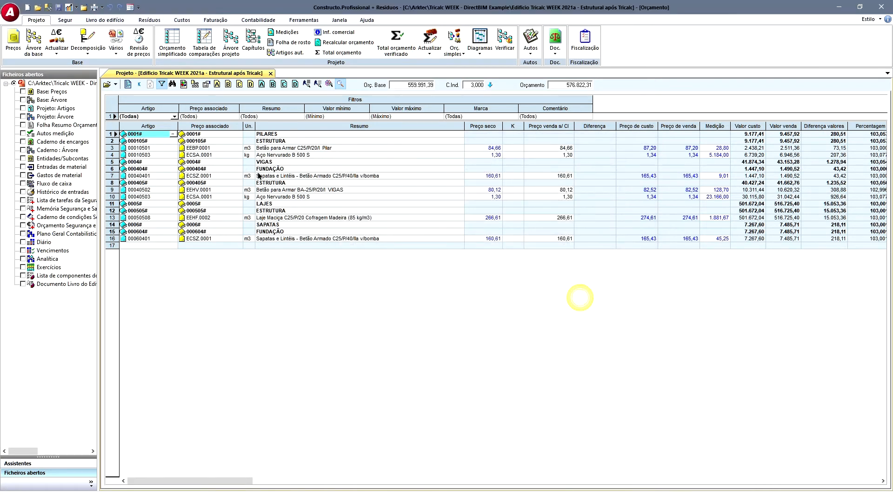
# - Choose only the Orçamento project listing instead of Medição e orçamento and generate its print preview
pyautogui.click(11, 12)
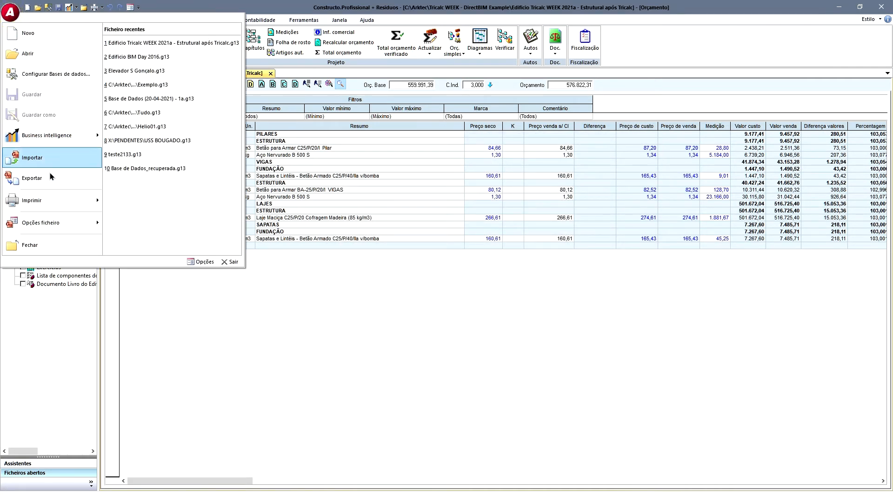
pyautogui.moveTo(57, 200)
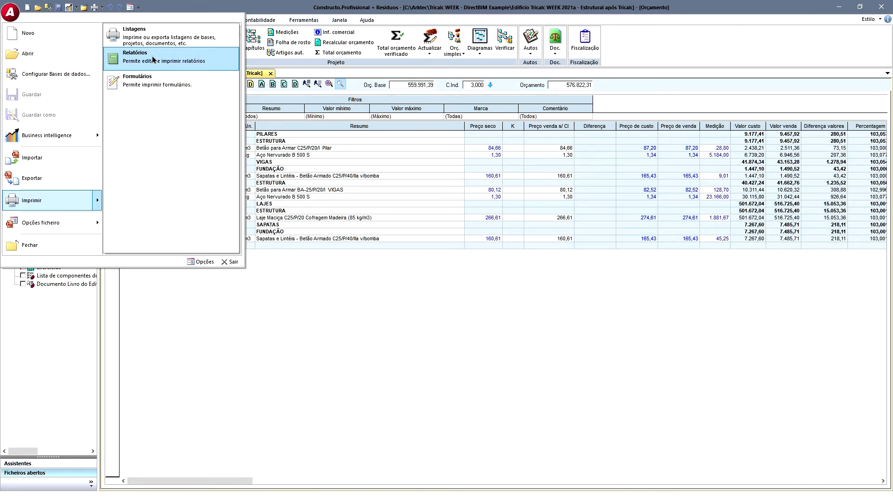
pyautogui.click(140, 40)
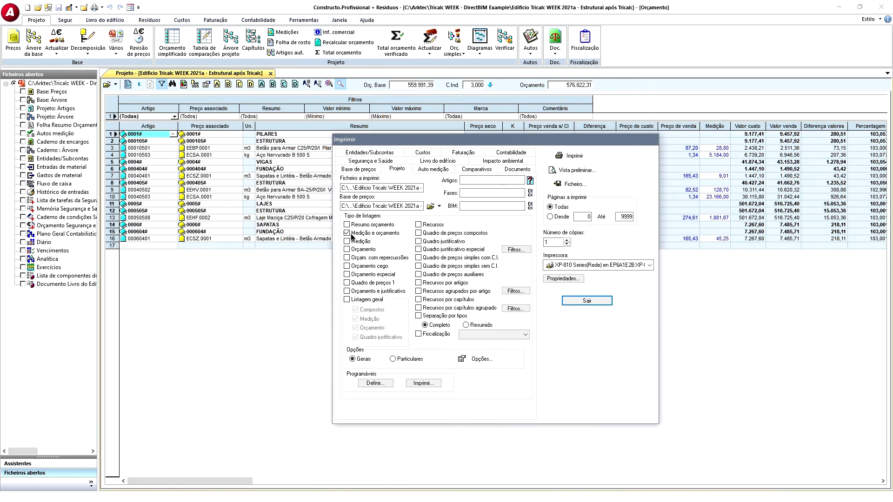
pyautogui.click(348, 250)
pyautogui.click(347, 233)
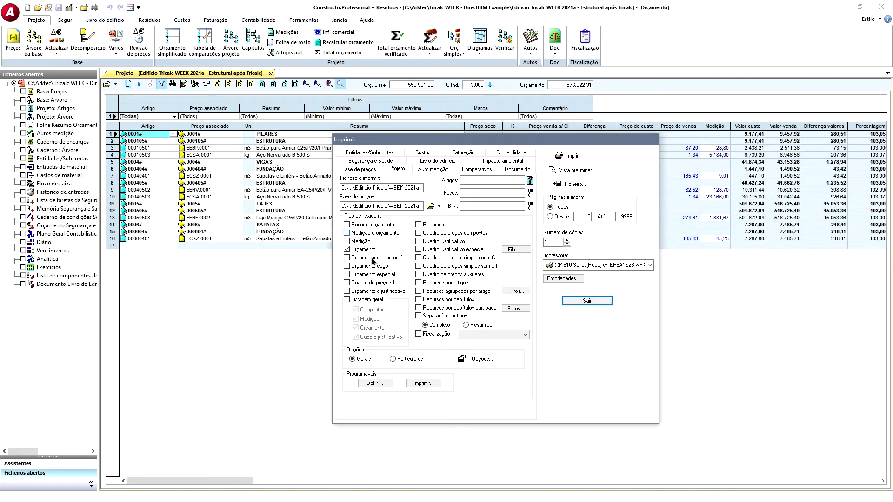
pyautogui.click(563, 171)
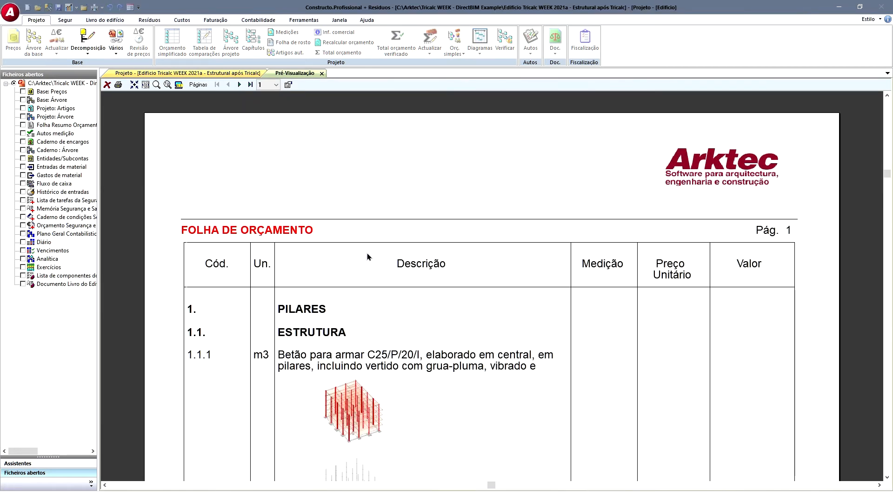
# - Examine pages 1 and 2 of the budget sheet preview, including the pillar and beam items with their BIM images
pyautogui.scroll(-3, 367, 255)
pyautogui.scroll(-5, 367, 255)
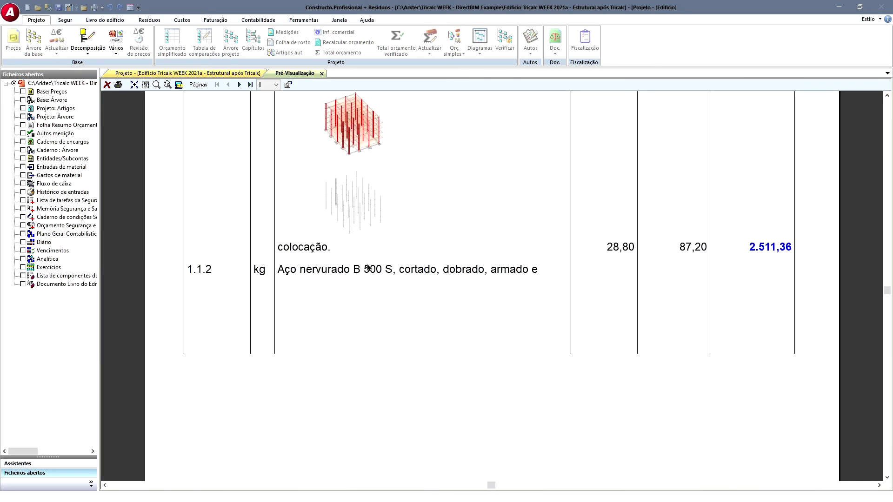
pyautogui.scroll(-1, 367, 264)
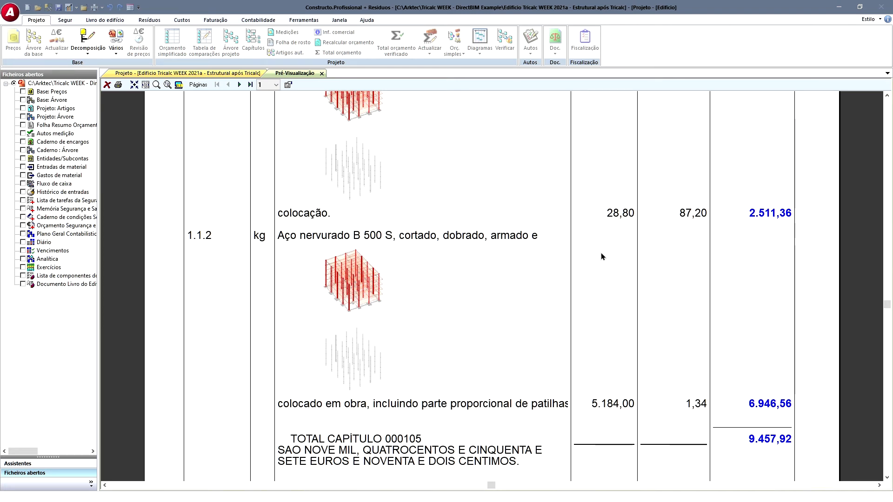
pyautogui.scroll(-10, 487, 281)
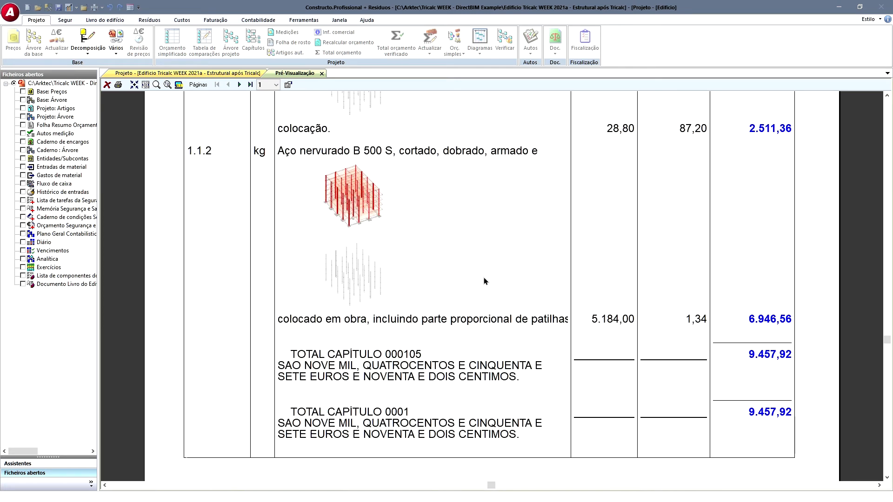
pyautogui.scroll(-5, 480, 279)
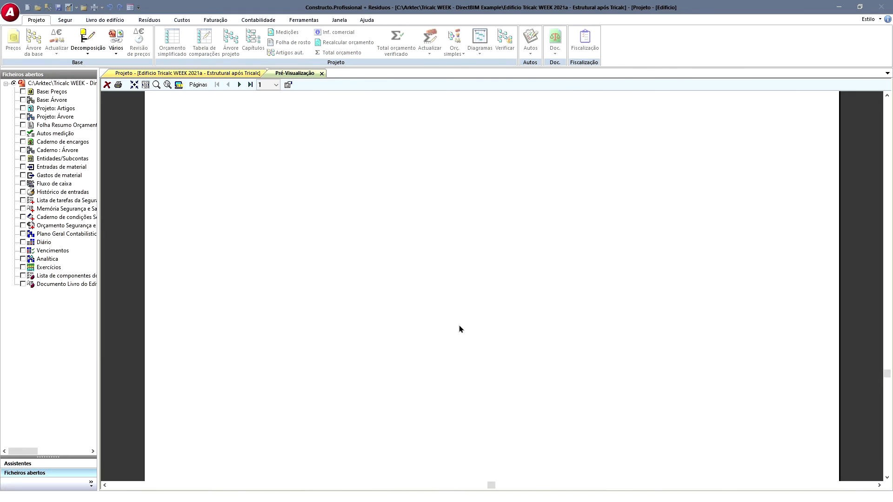
pyautogui.scroll(-4, 457, 348)
pyautogui.scroll(7, 328, 231)
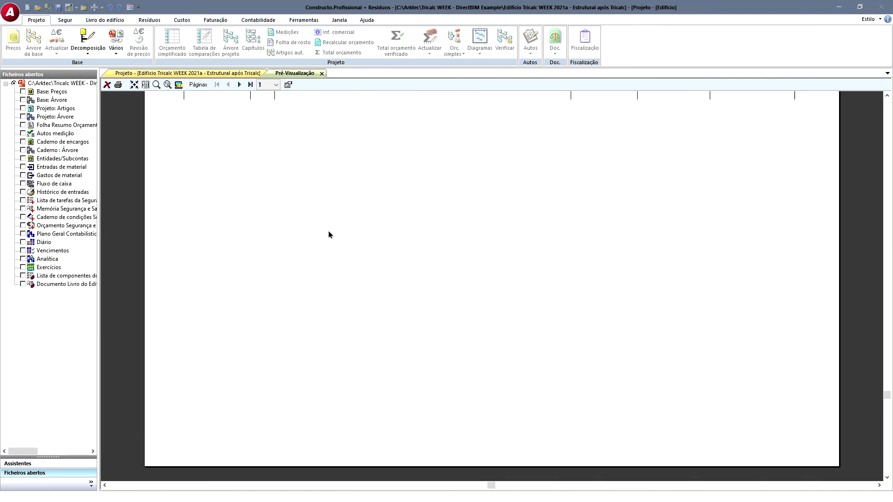
pyautogui.click(134, 85)
pyautogui.click(239, 84)
pyautogui.scroll(2, 448, 225)
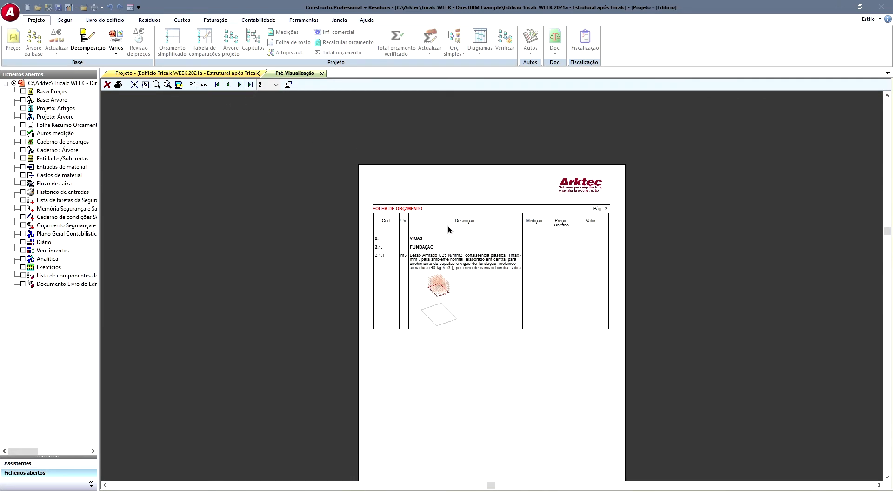
pyautogui.click(146, 84)
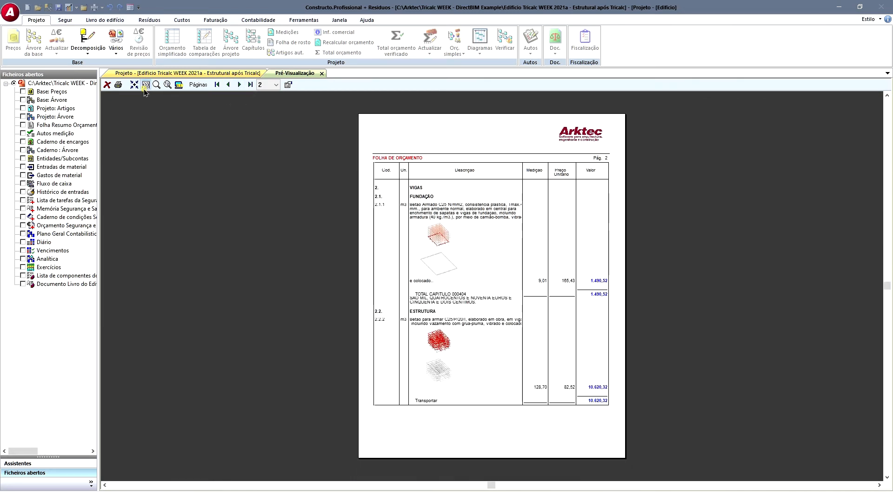
# - Examine the foundation and structure beam items with their BIM images on page 2 of the budget sheet preview
pyautogui.scroll(-5, 381, 247)
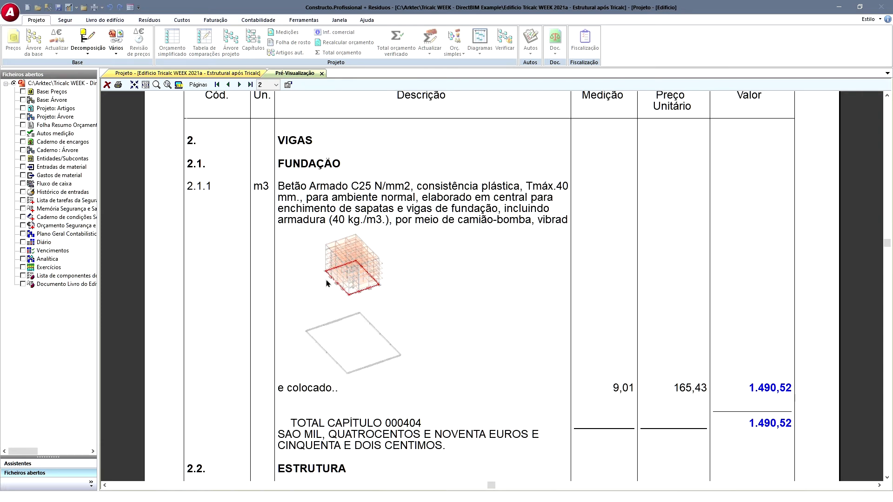
pyautogui.scroll(-3, 326, 282)
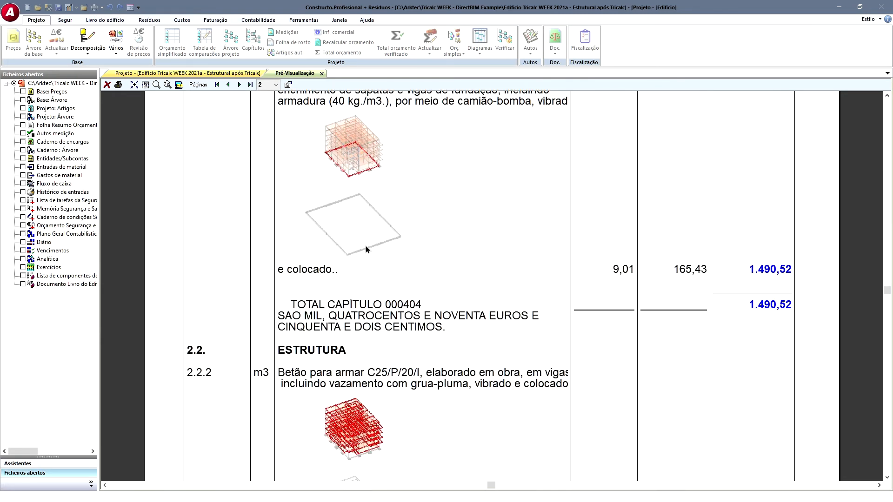
pyautogui.scroll(-3, 363, 252)
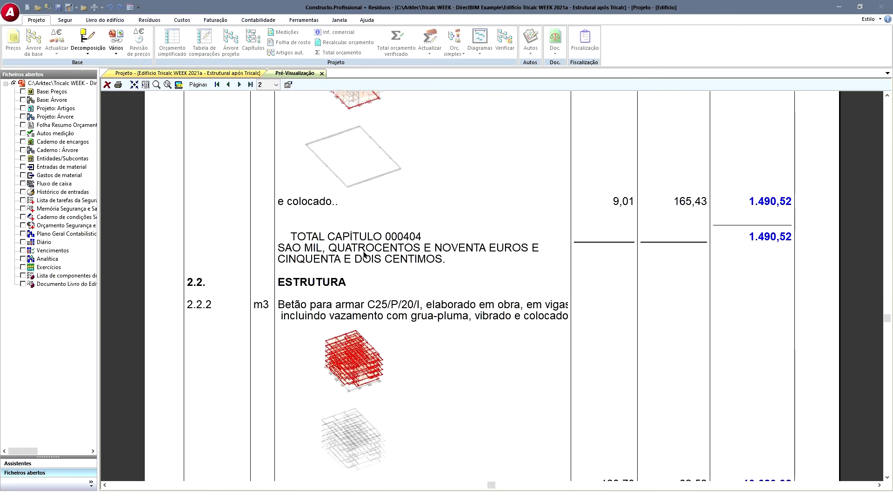
pyautogui.scroll(-1, 364, 253)
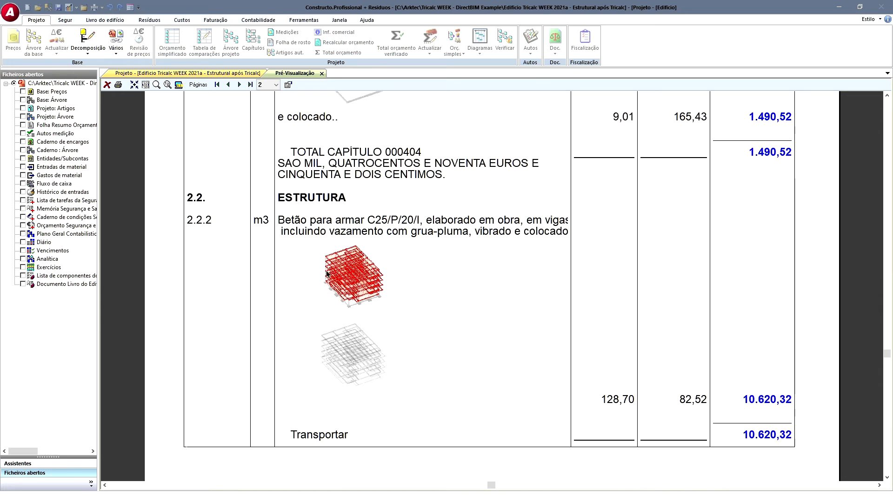
pyautogui.scroll(-2, 333, 293)
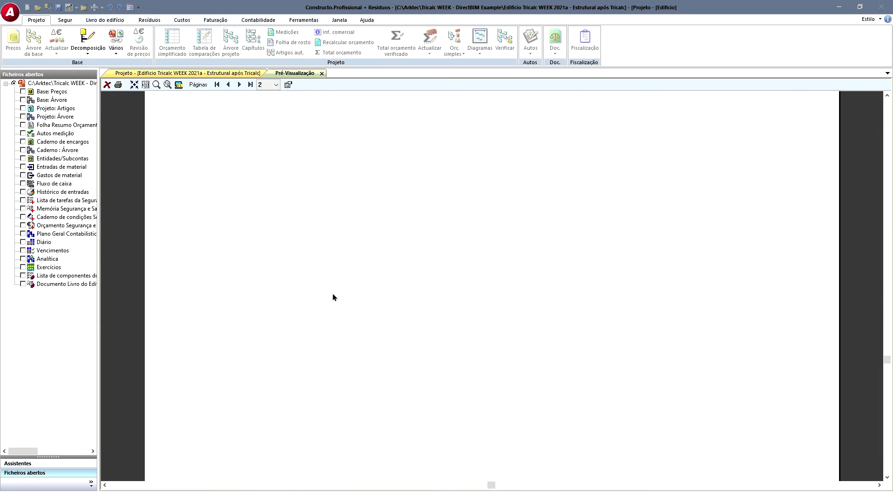
# - Enable "Mostrar códigos BIM em cada linha de medição" in the project listing options, after checking the Imagens settings
pyautogui.rightClick(276, 130)
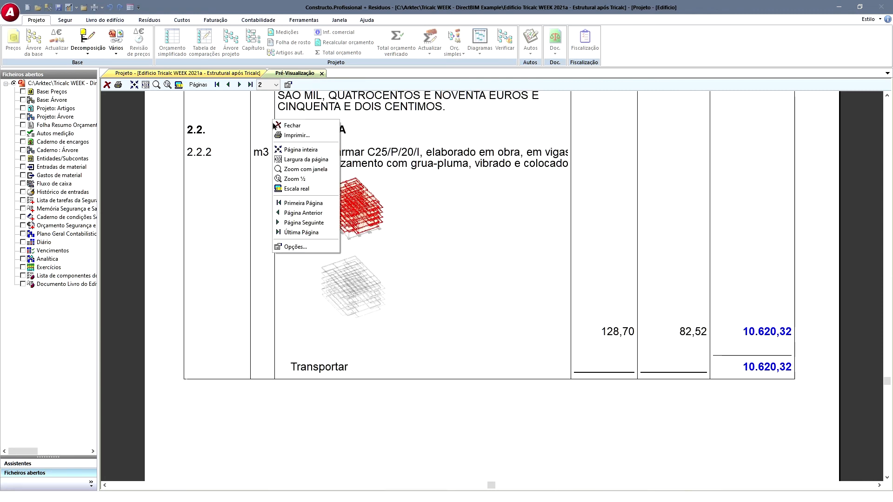
pyautogui.click(298, 249)
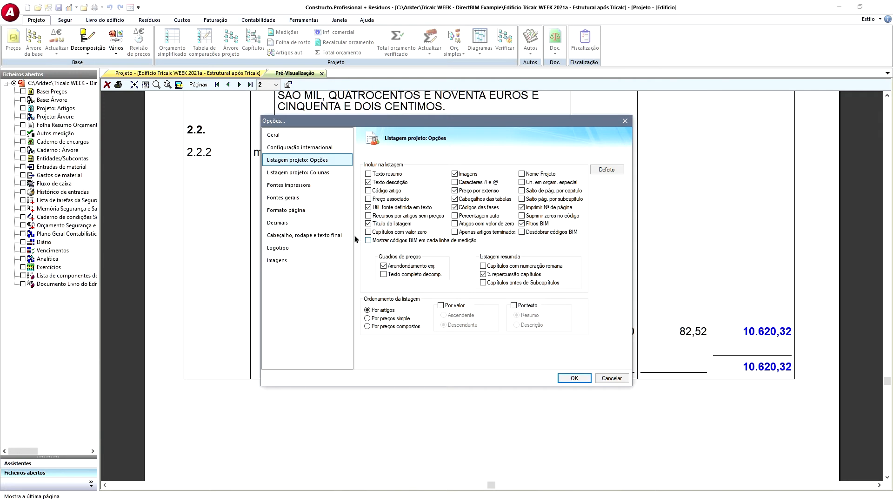
pyautogui.click(299, 261)
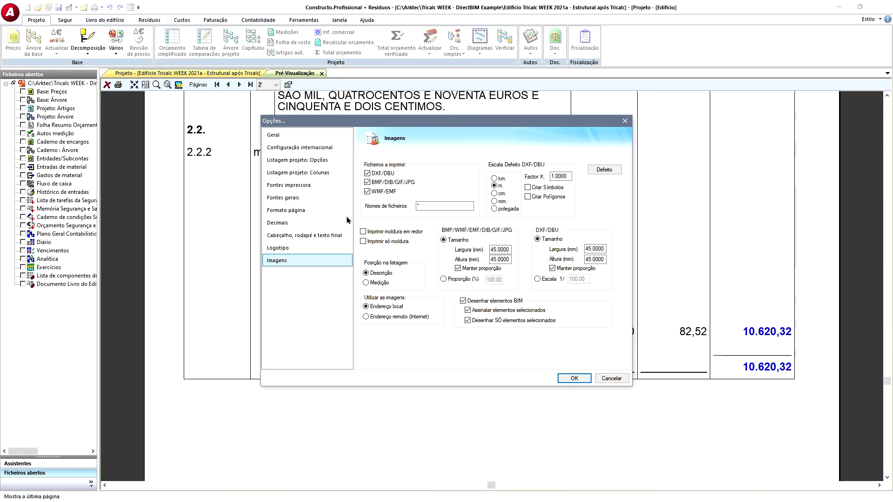
pyautogui.click(315, 163)
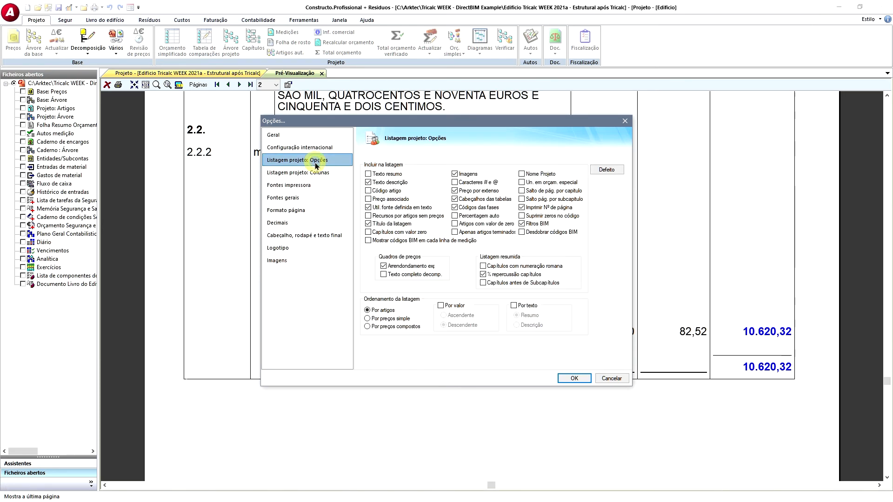
pyautogui.click(382, 241)
pyautogui.click(571, 379)
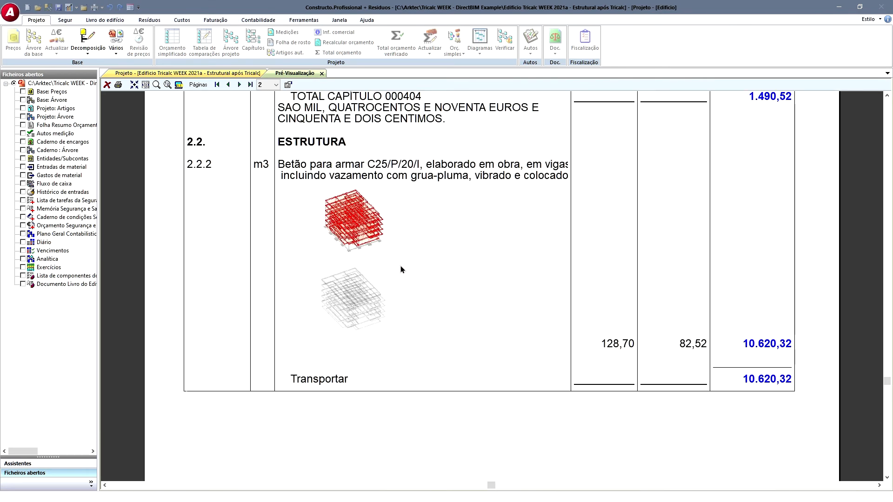
pyautogui.scroll(2, 401, 266)
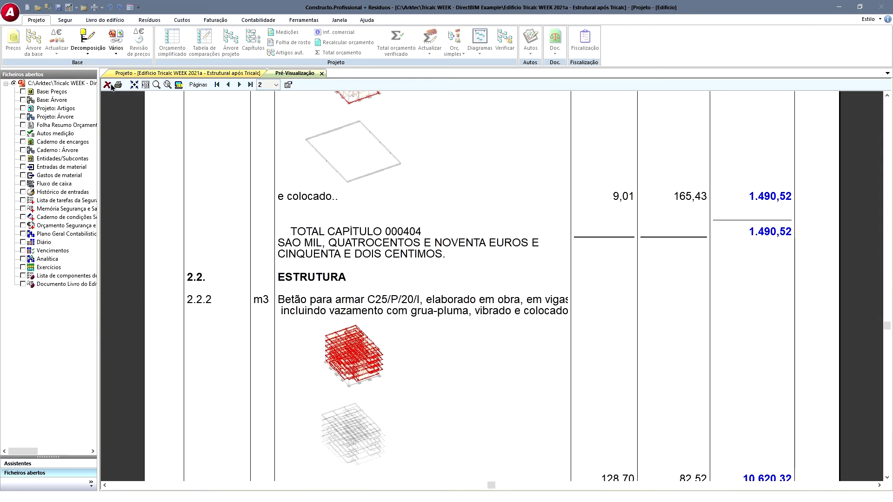
# - Close the budget sheet preview and generate a print preview of only the Medição e orçamento project listing
pyautogui.click(322, 74)
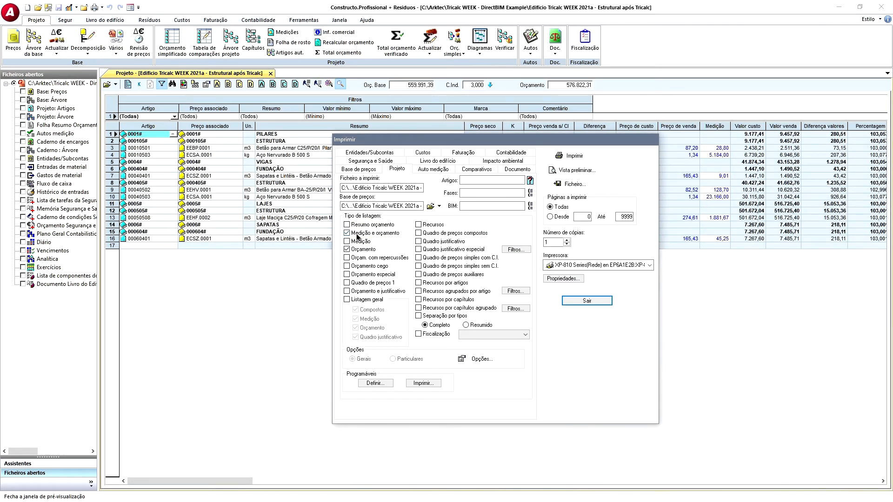
pyautogui.click(358, 249)
pyautogui.click(570, 176)
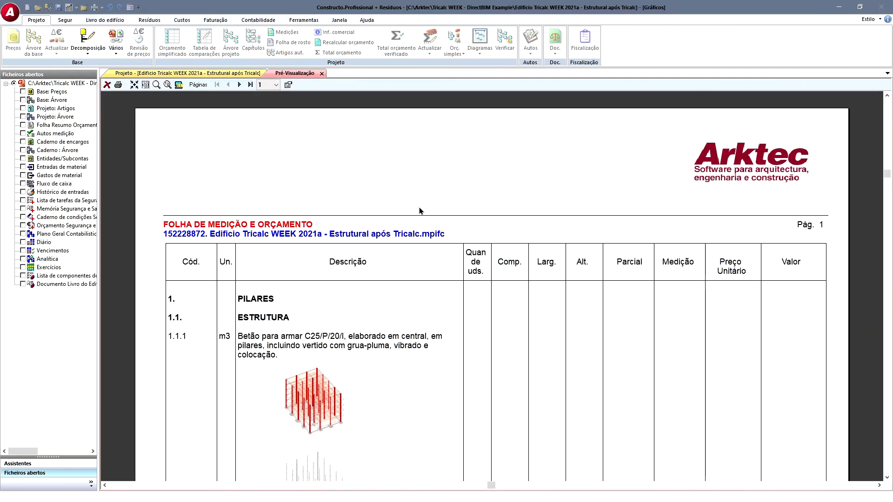
# - Examine the pillar item on page 1 of the measurement and budget sheet, including its images and the BIM codes per measurement line
pyautogui.scroll(-3, 384, 236)
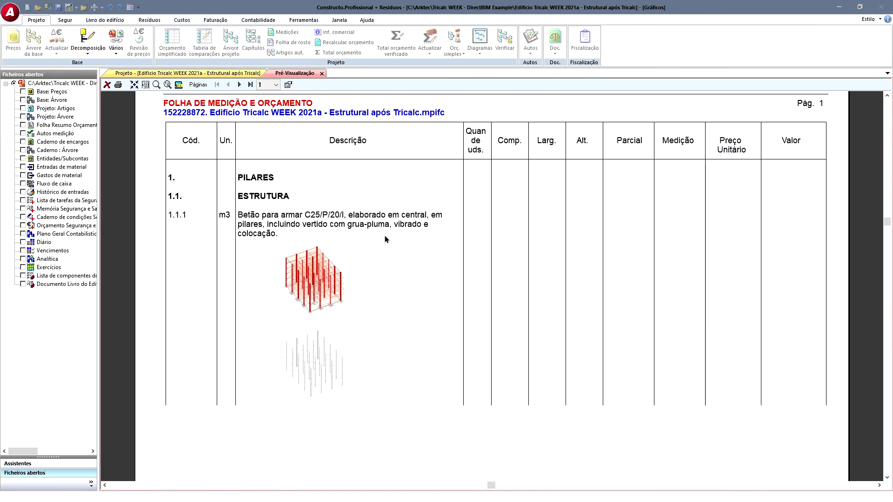
pyautogui.scroll(-4, 385, 235)
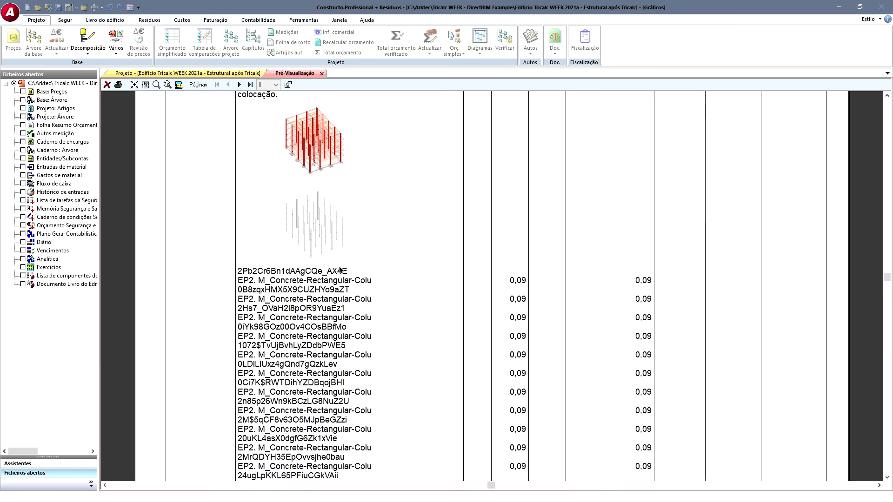
pyautogui.scroll(-1, 563, 290)
pyautogui.scroll(2, 504, 282)
pyautogui.scroll(3, 504, 282)
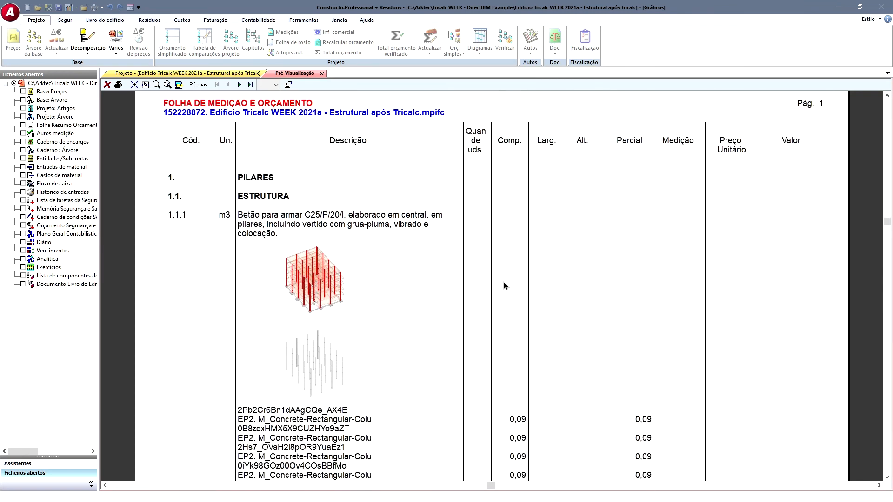
pyautogui.scroll(1, 504, 282)
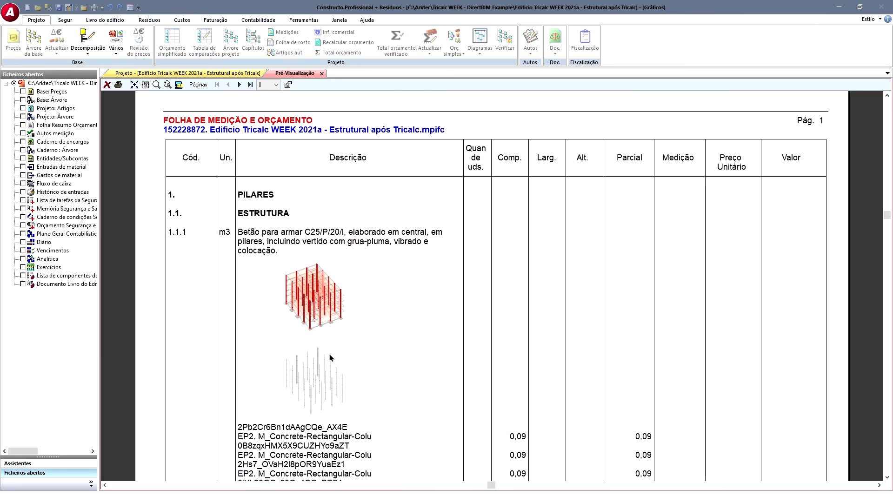
pyautogui.scroll(-5, 335, 395)
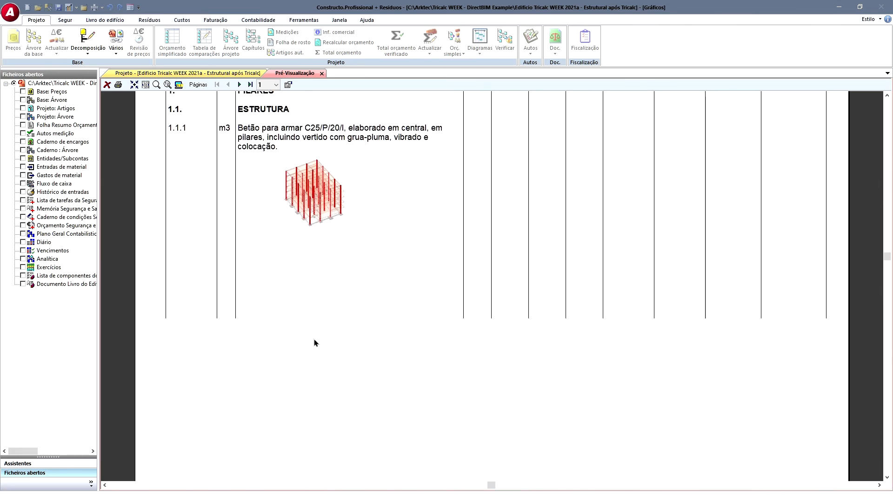
pyautogui.scroll(-5, 316, 326)
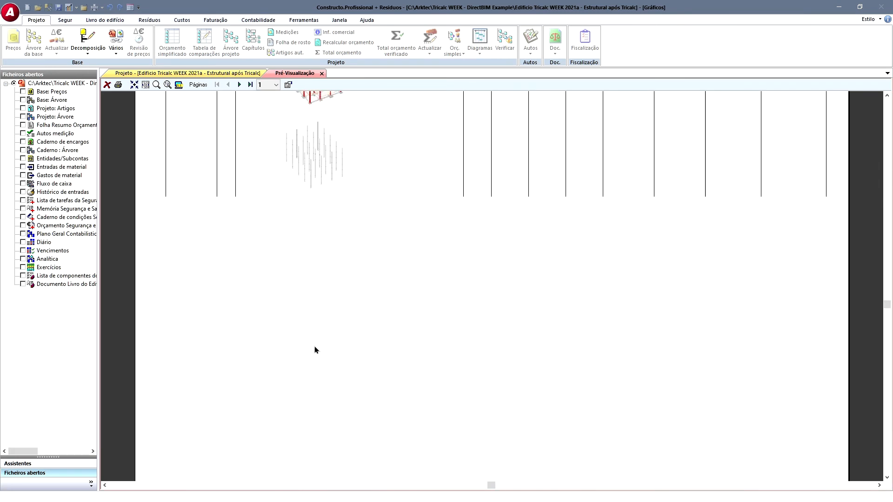
pyautogui.scroll(-5, 313, 345)
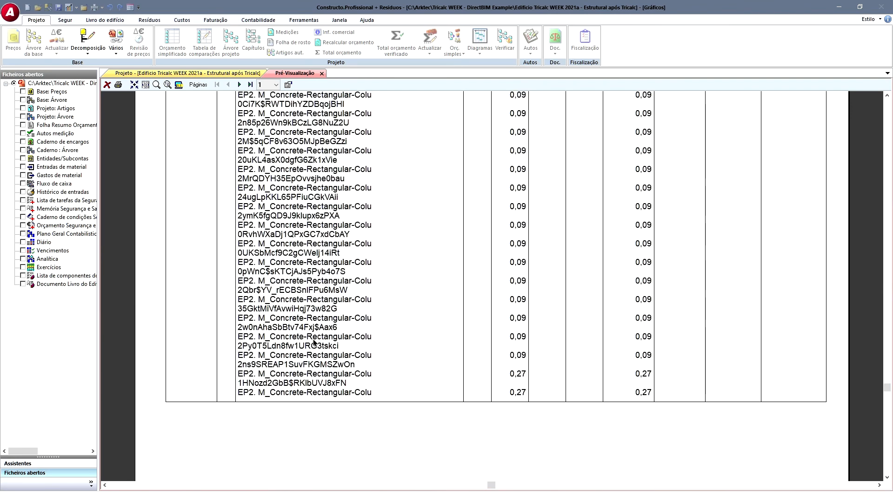
# - Show whole pages and browse the measurement and budget sheet preview from page 1 through to page 9
pyautogui.click(135, 84)
pyautogui.click(238, 84)
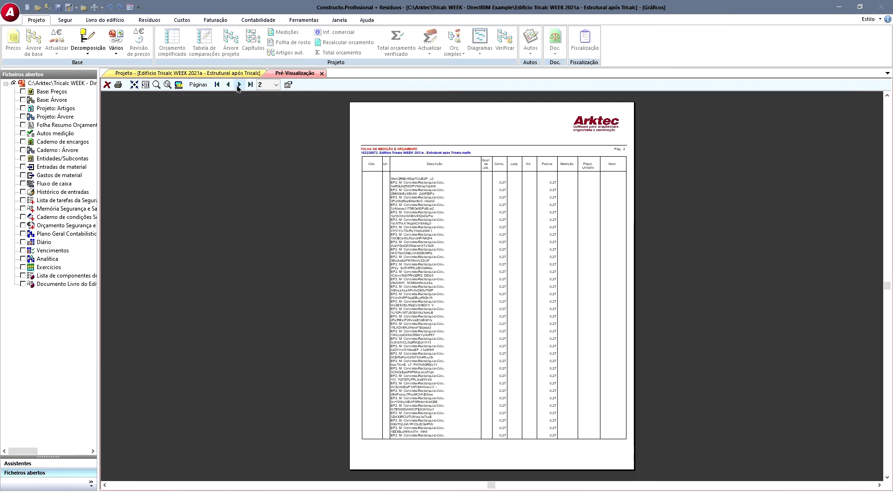
pyautogui.click(238, 85)
pyautogui.click(238, 84)
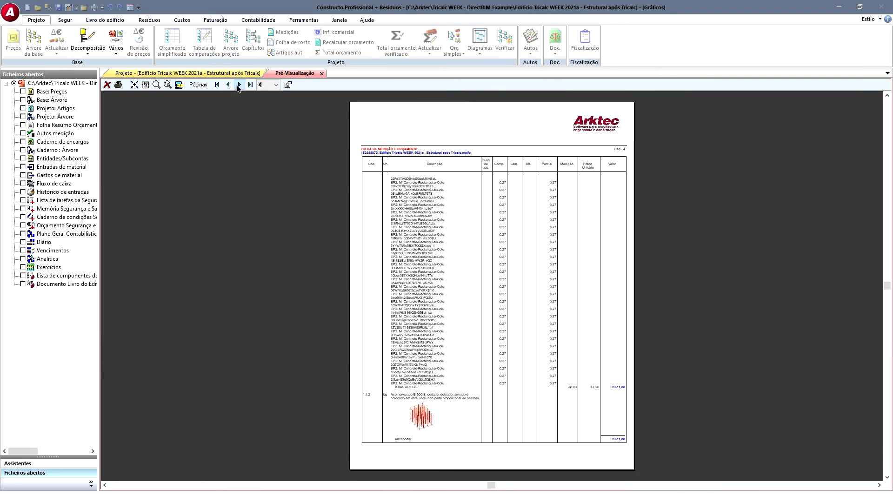
pyautogui.click(239, 85)
pyautogui.click(238, 84)
pyautogui.click(239, 85)
pyautogui.click(239, 84)
pyautogui.click(238, 84)
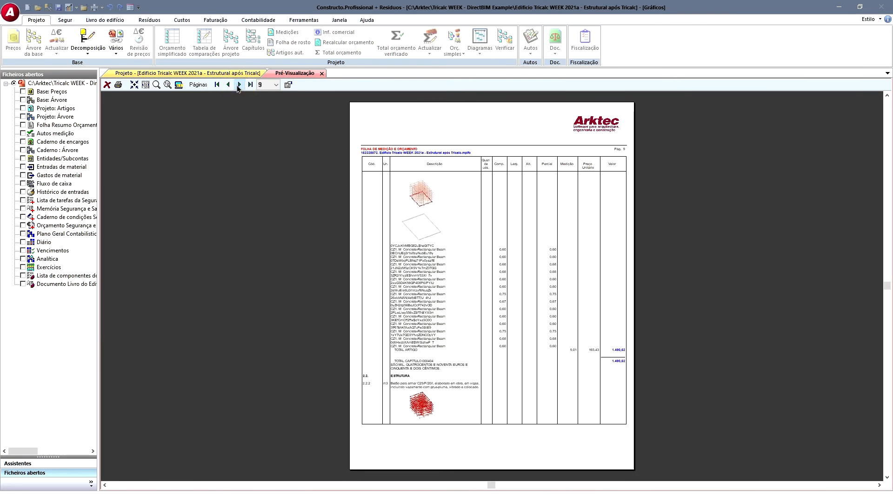
pyautogui.scroll(1, 453, 240)
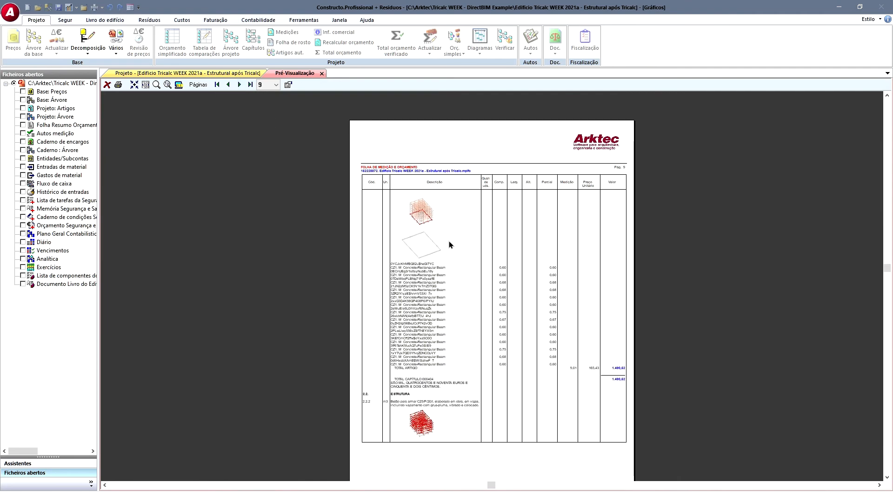
# - Enlarge page 9 to the page width and examine the foundation beam images and their BIM-coded measurement lines
pyautogui.click(146, 87)
pyautogui.scroll(-2, 341, 233)
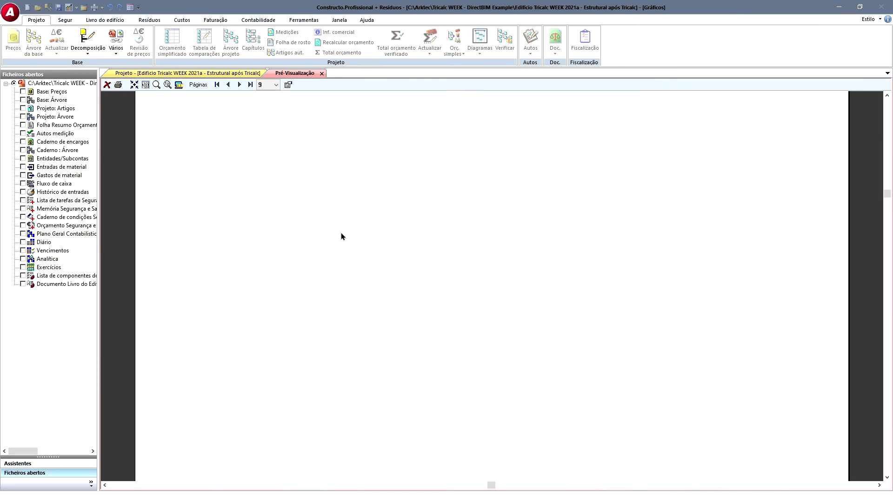
pyautogui.scroll(-3, 342, 233)
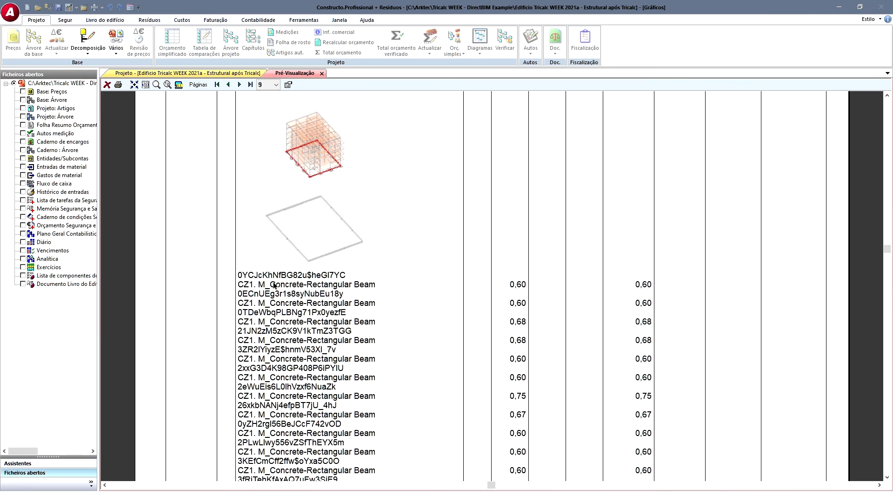
pyautogui.scroll(-1, 397, 333)
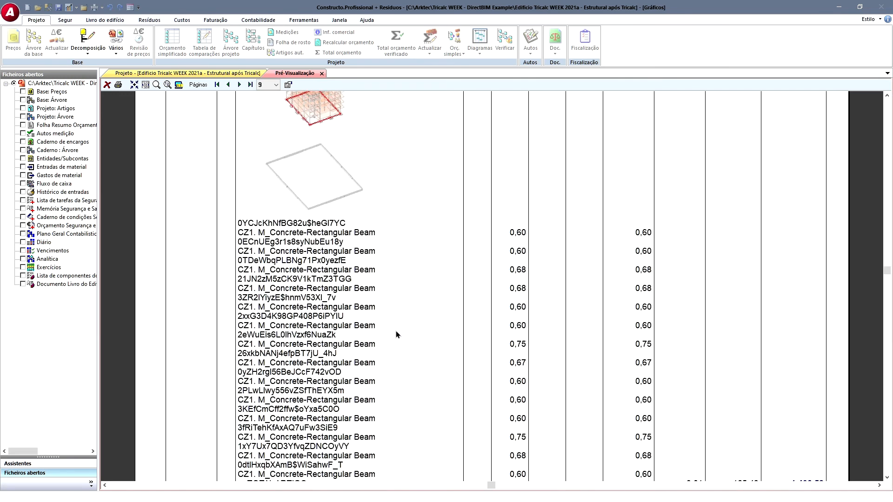
pyautogui.scroll(2, 396, 330)
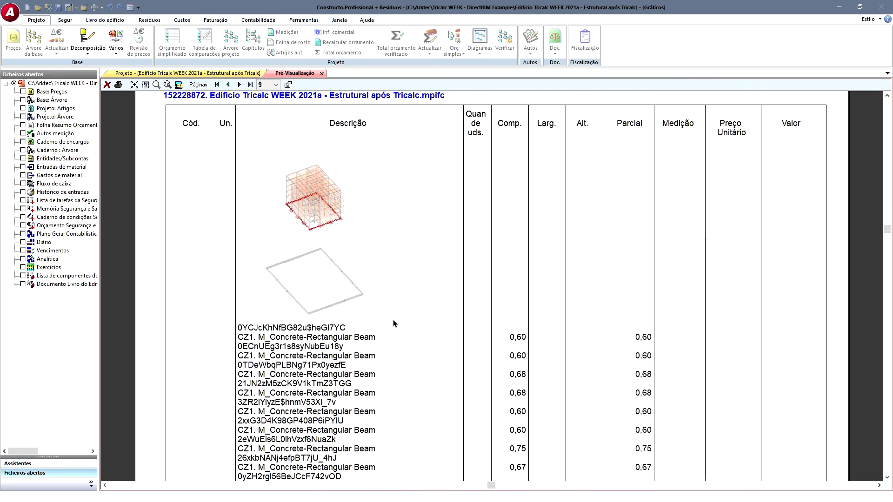
# - Close the measurement and budget preview and exit the print dialog
pyautogui.rightClick(212, 161)
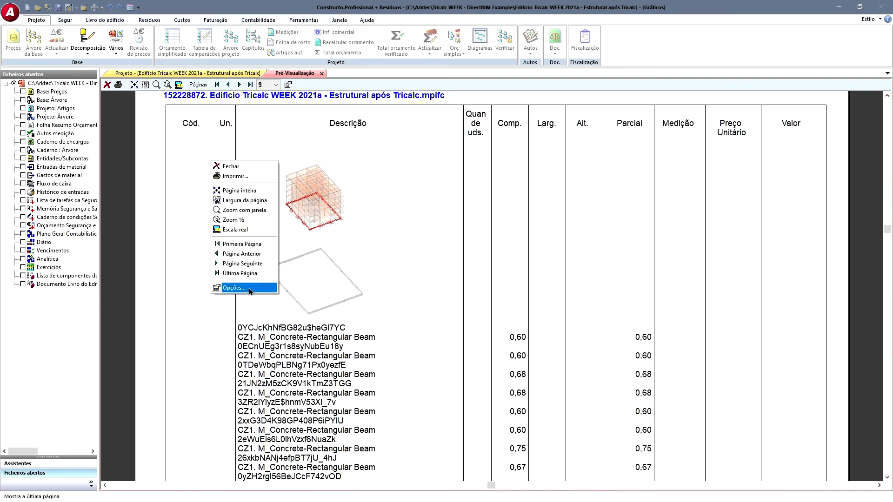
pyautogui.click(235, 169)
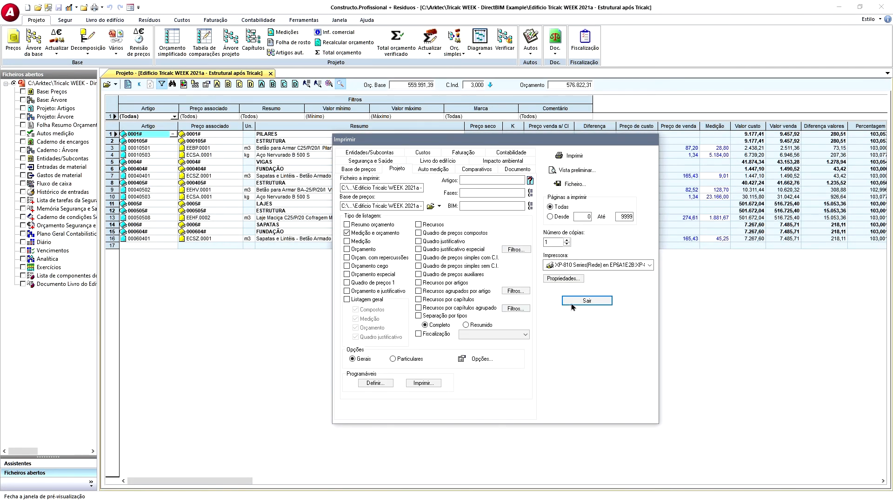
pyautogui.click(575, 302)
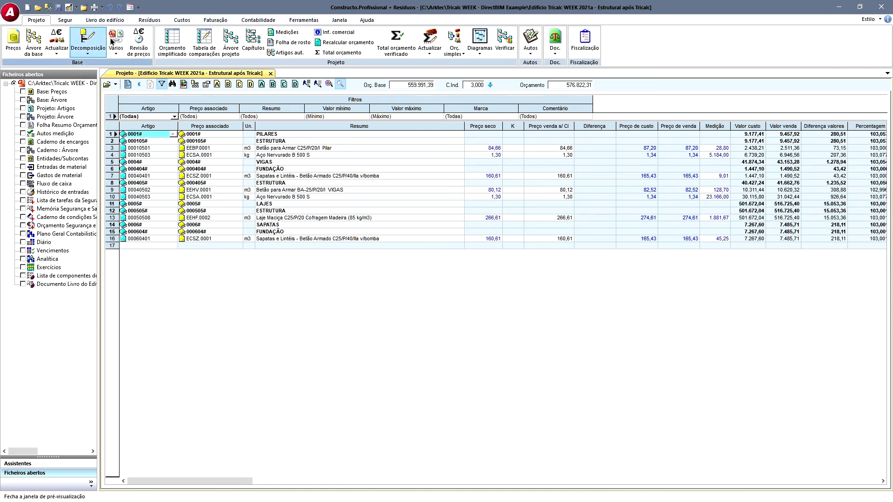
# - Reopen the printable listings, choose the Orçamento project listing and generate its print preview
pyautogui.click(13, 17)
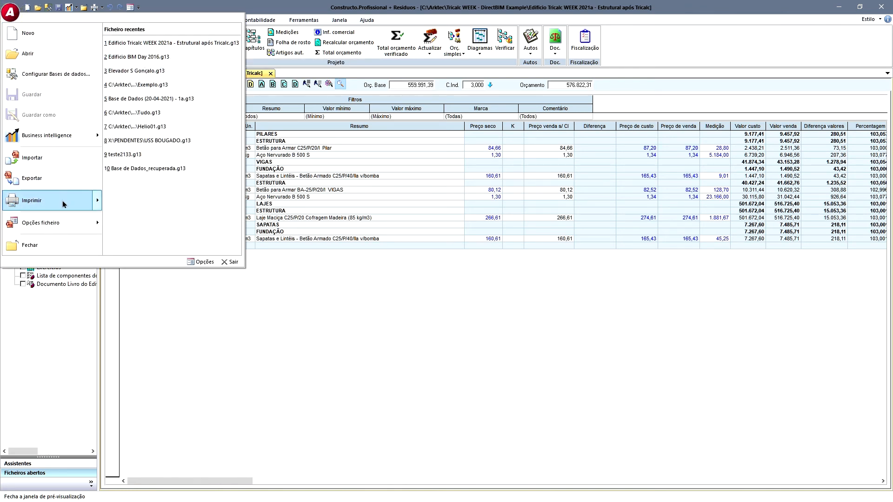
pyautogui.moveTo(64, 204)
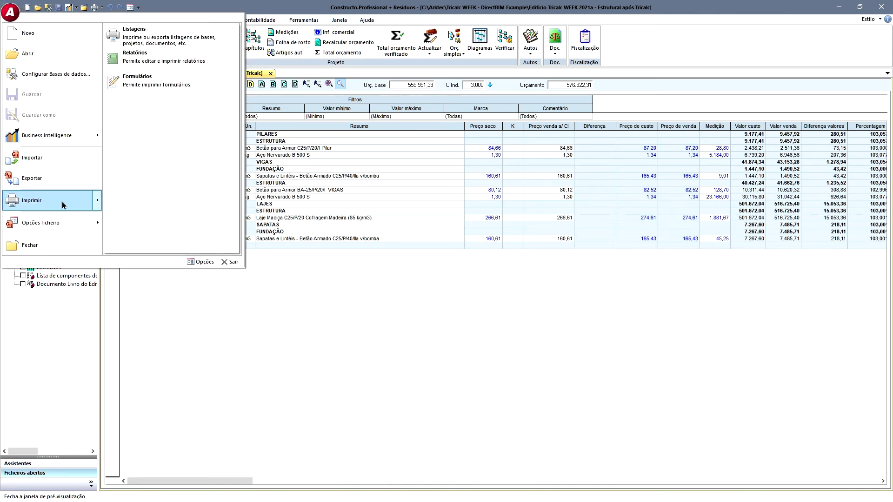
pyautogui.click(175, 41)
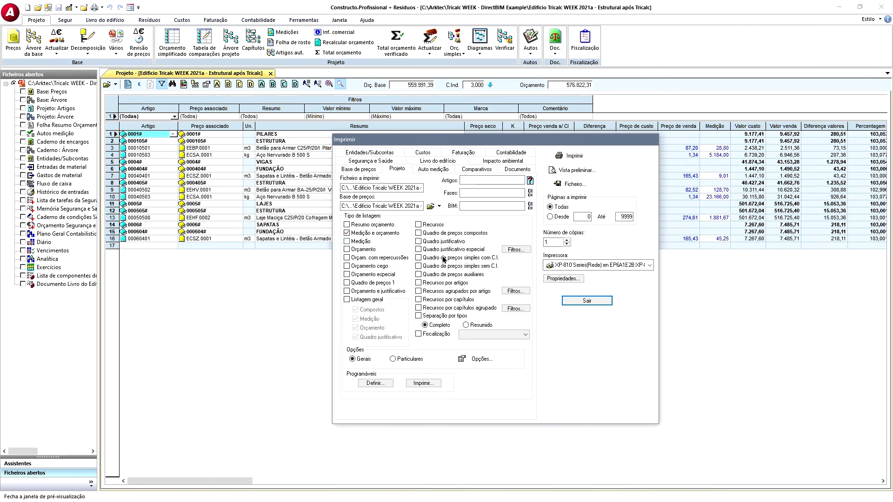
pyautogui.click(366, 250)
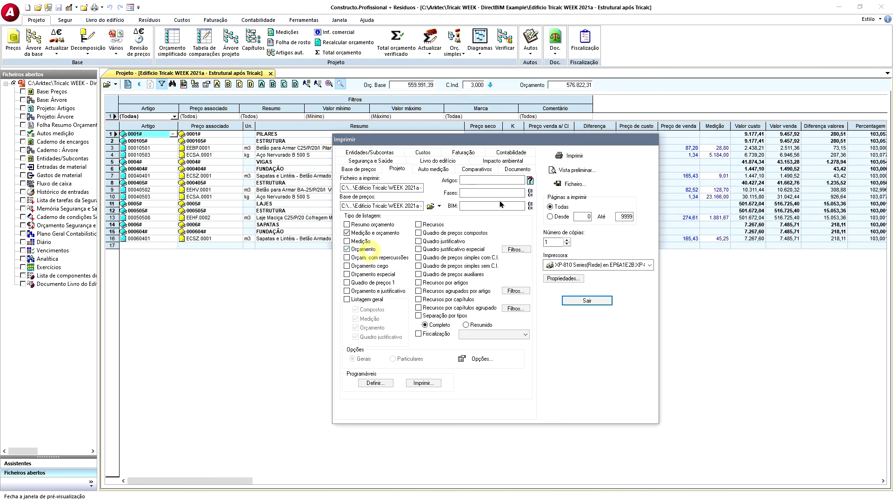
pyautogui.click(567, 173)
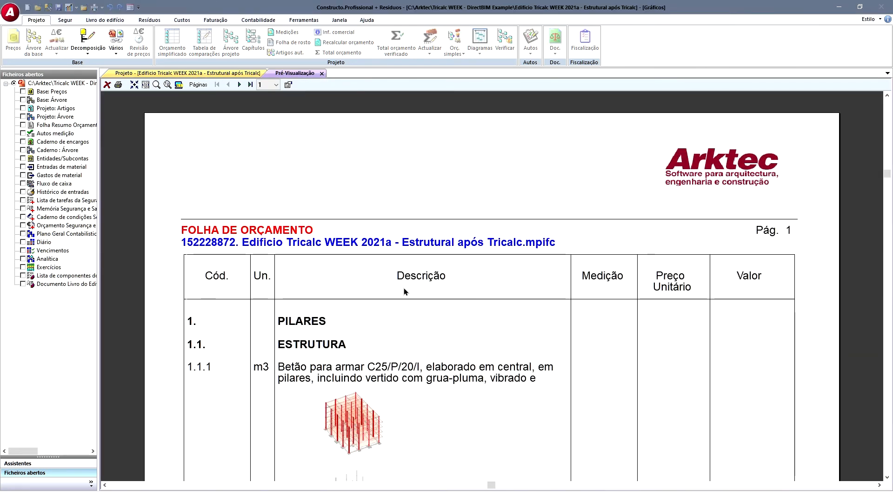
pyautogui.scroll(-3, 401, 287)
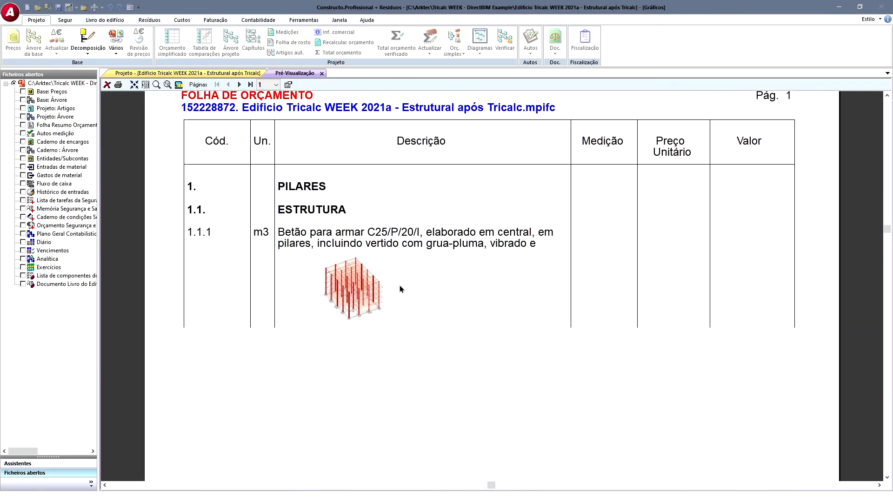